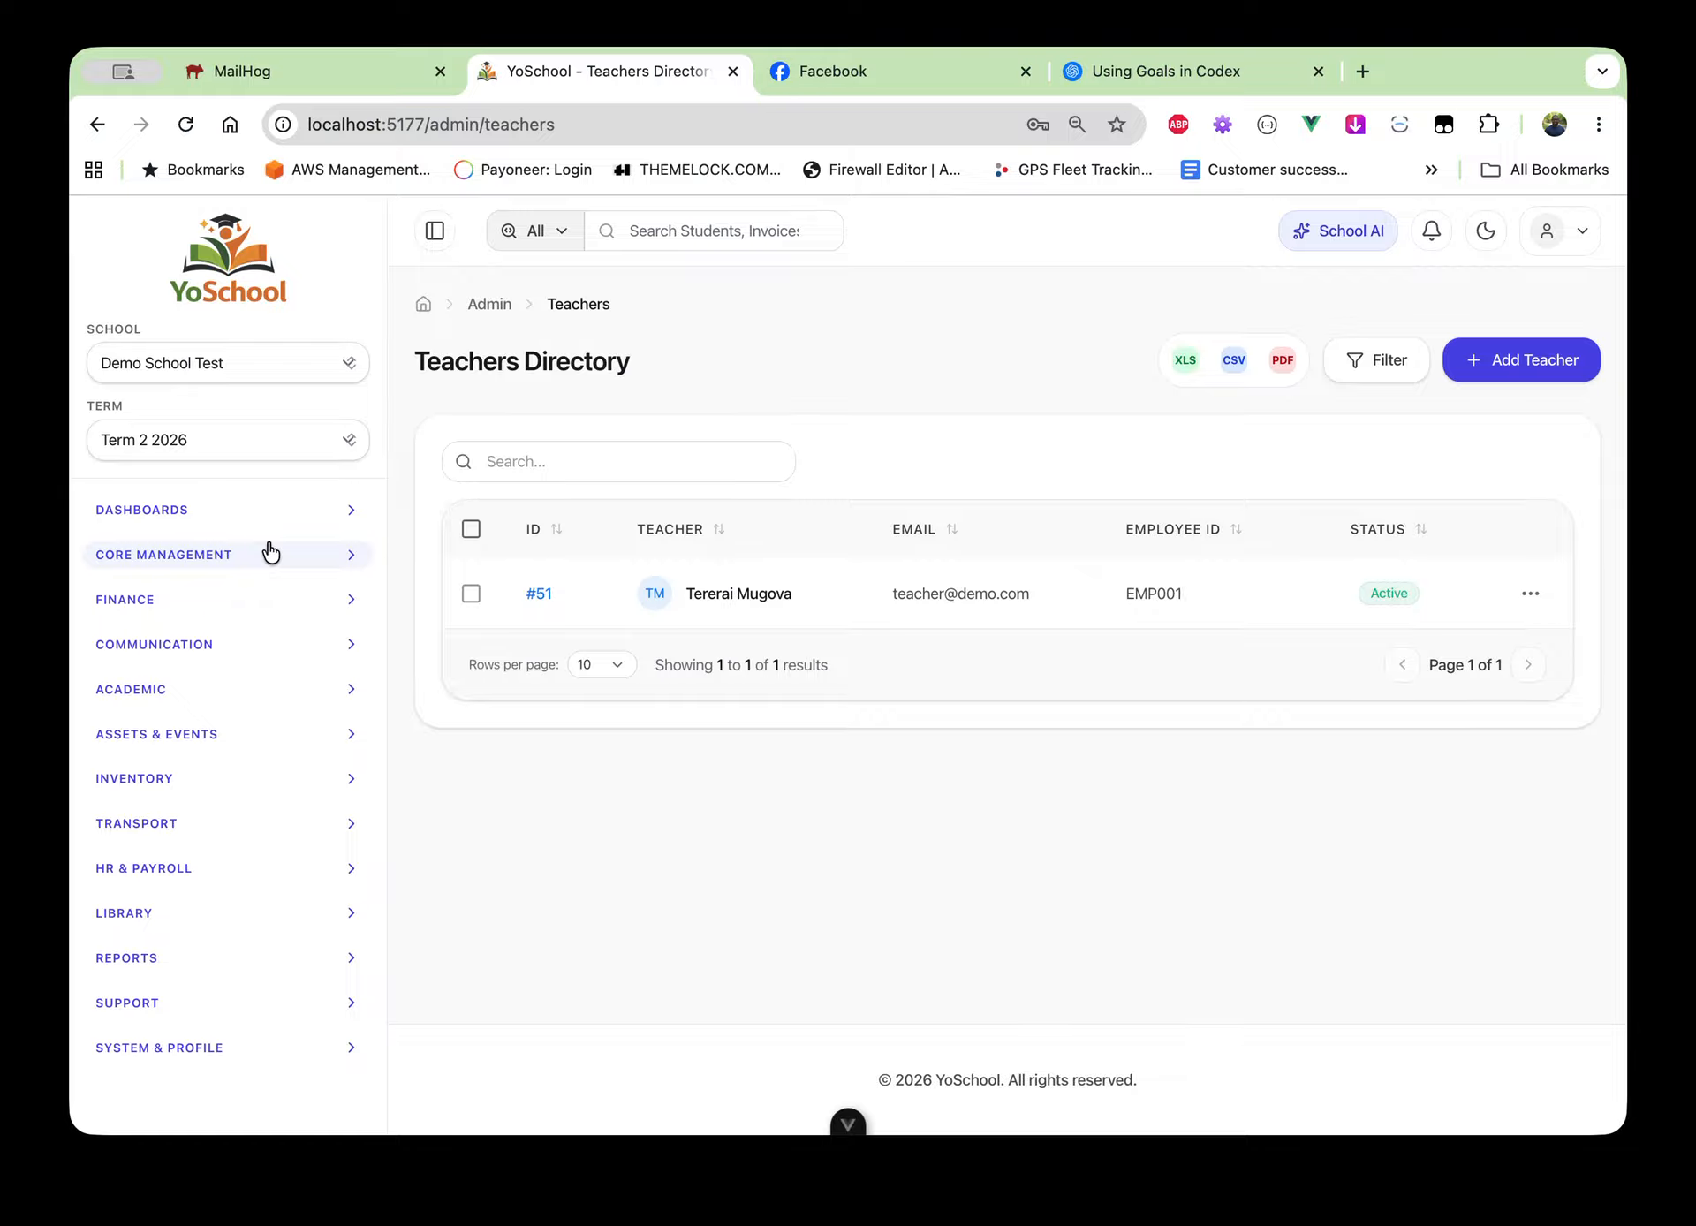
Open the Teachers Directory under Core Management and start a new teacher record
left_click(270, 553)
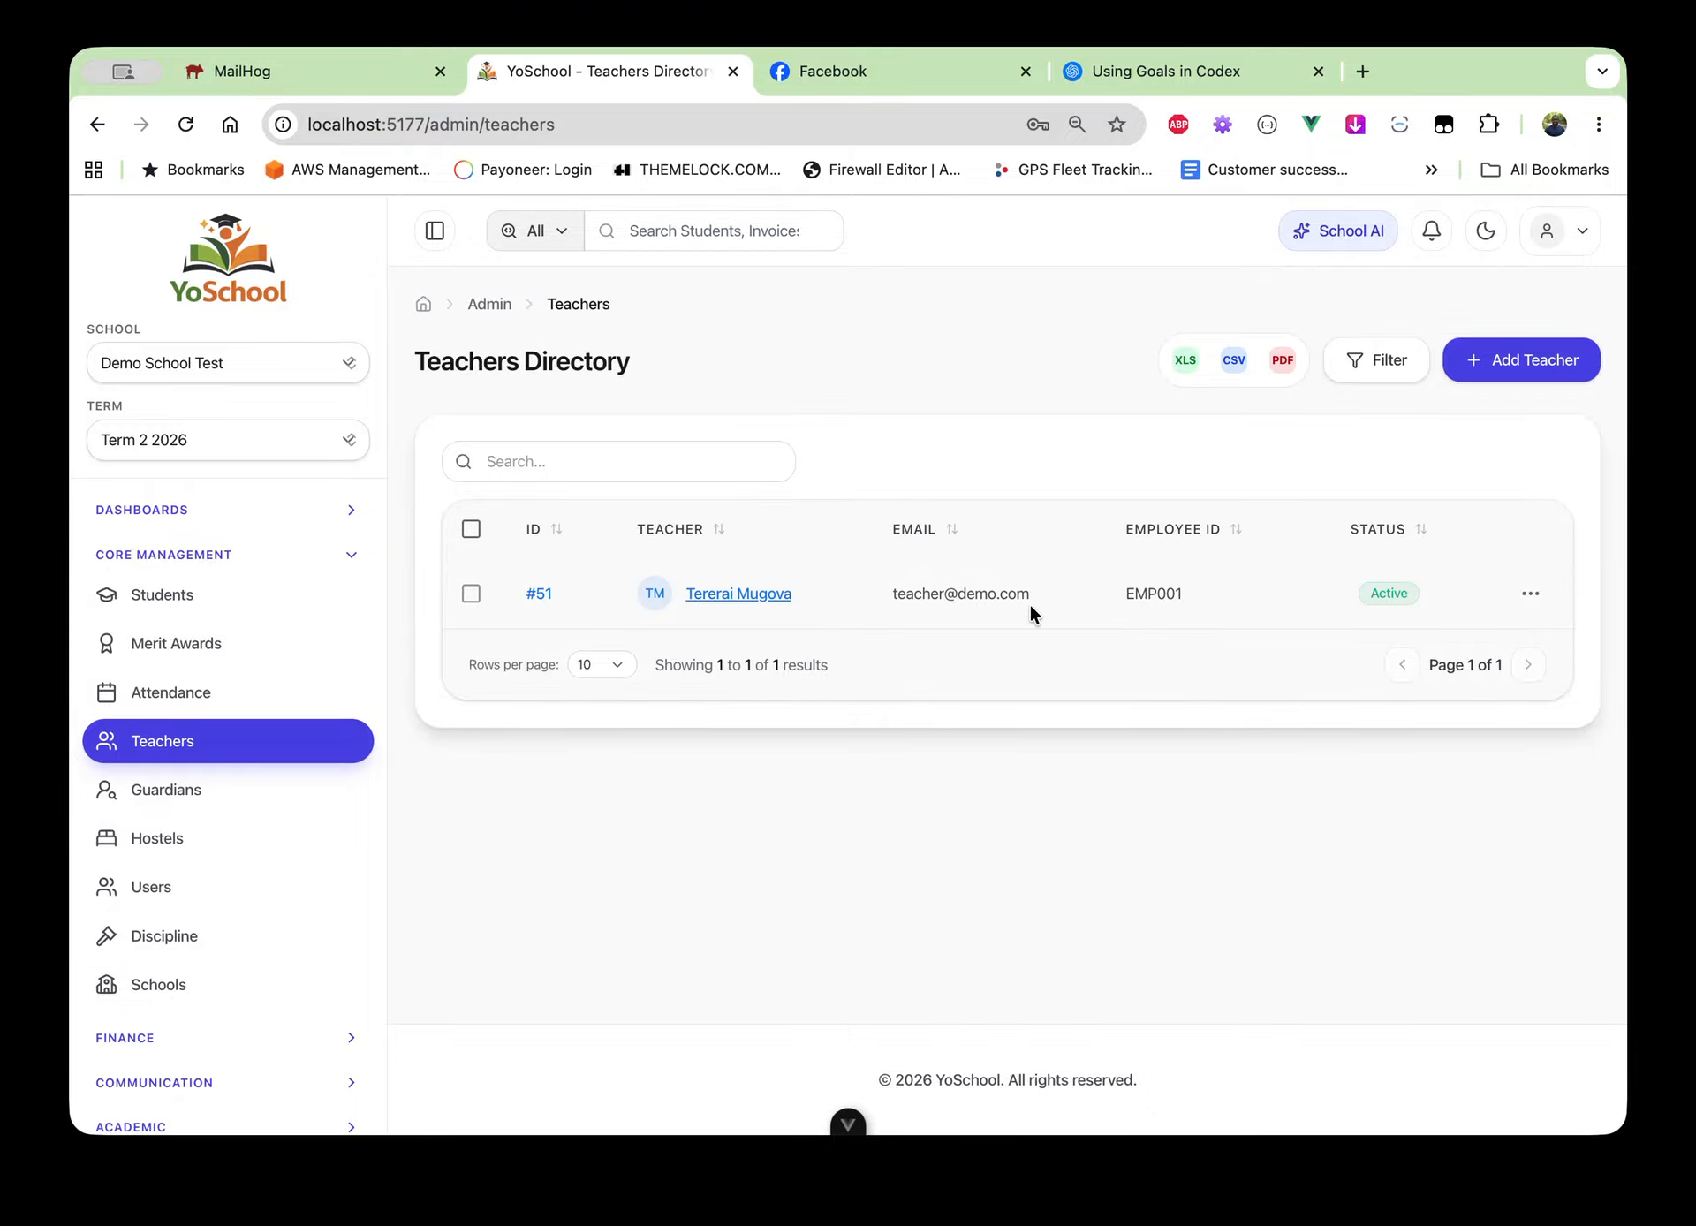
left_click(1510, 357)
Enter first name Demo and last name Teacher
scroll(855, 643, "down", 2)
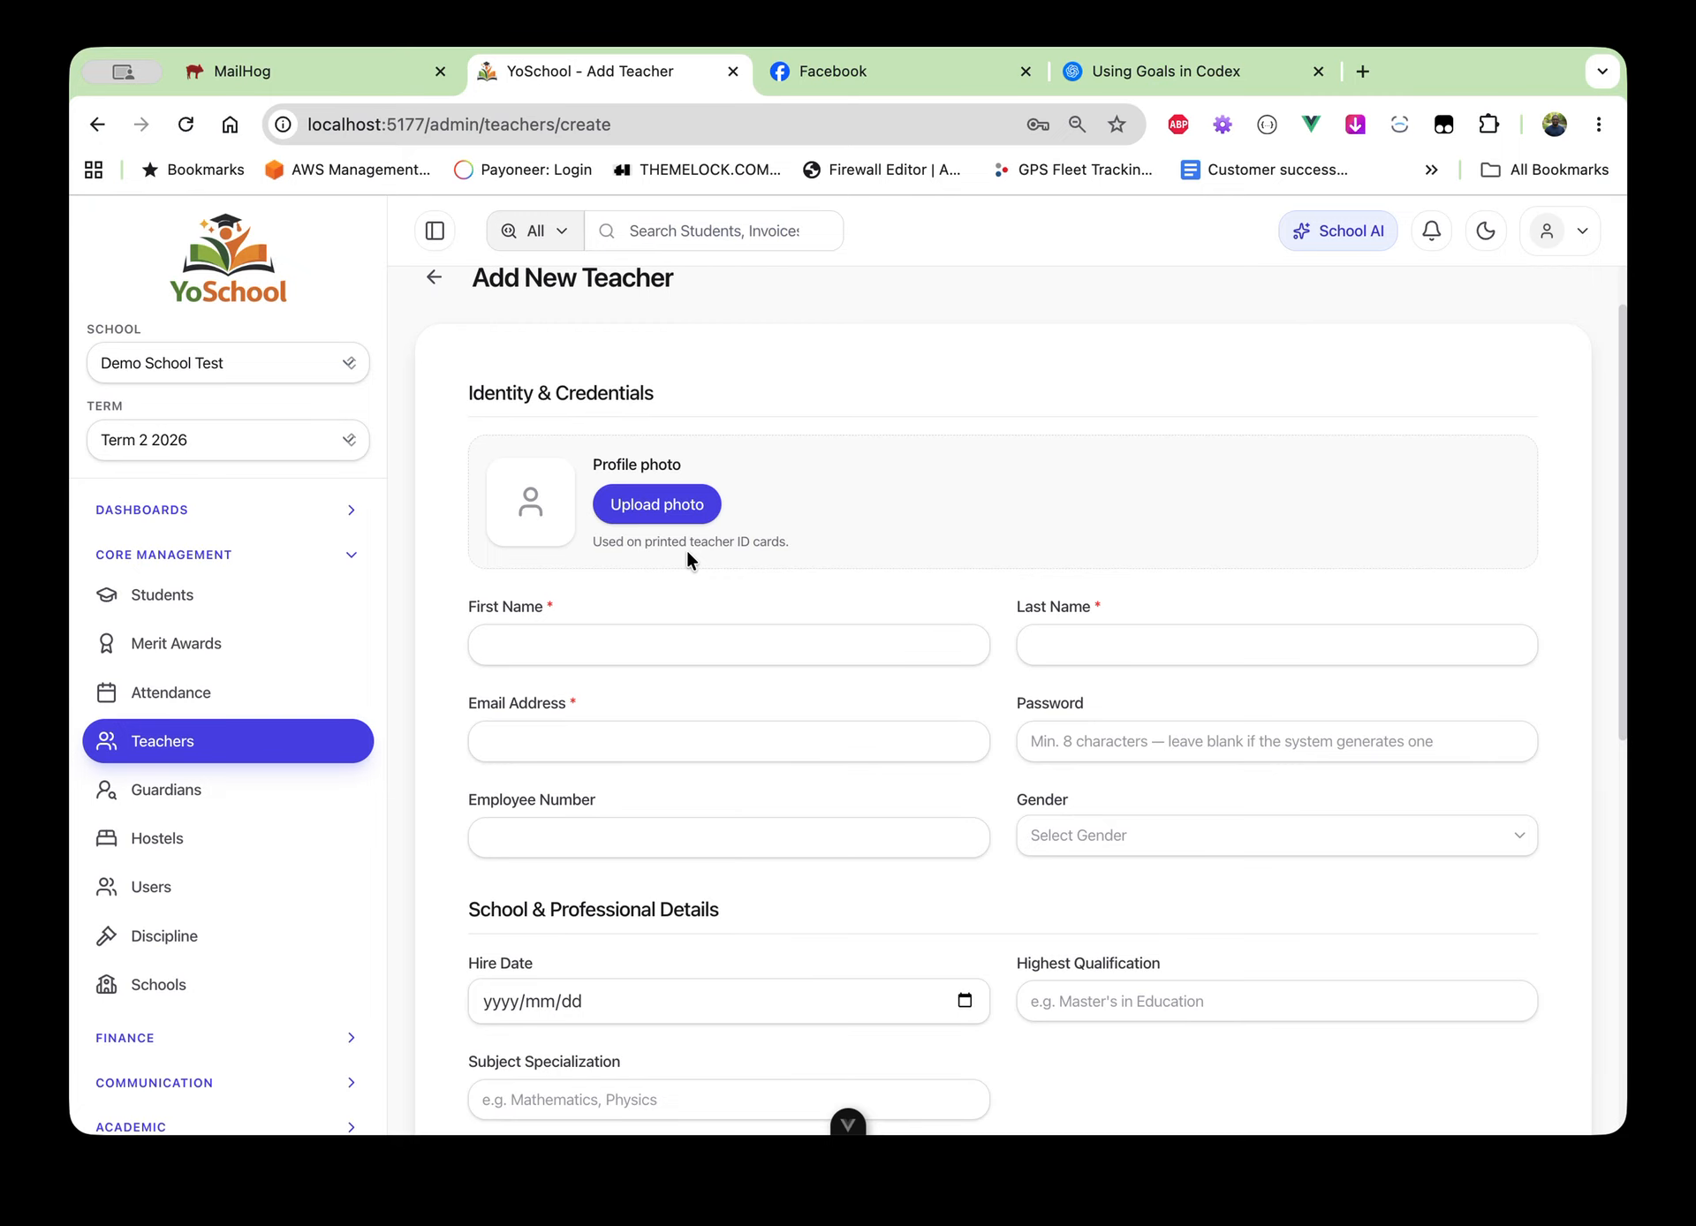
scroll(686, 549, "down", 1)
left_click(645, 610)
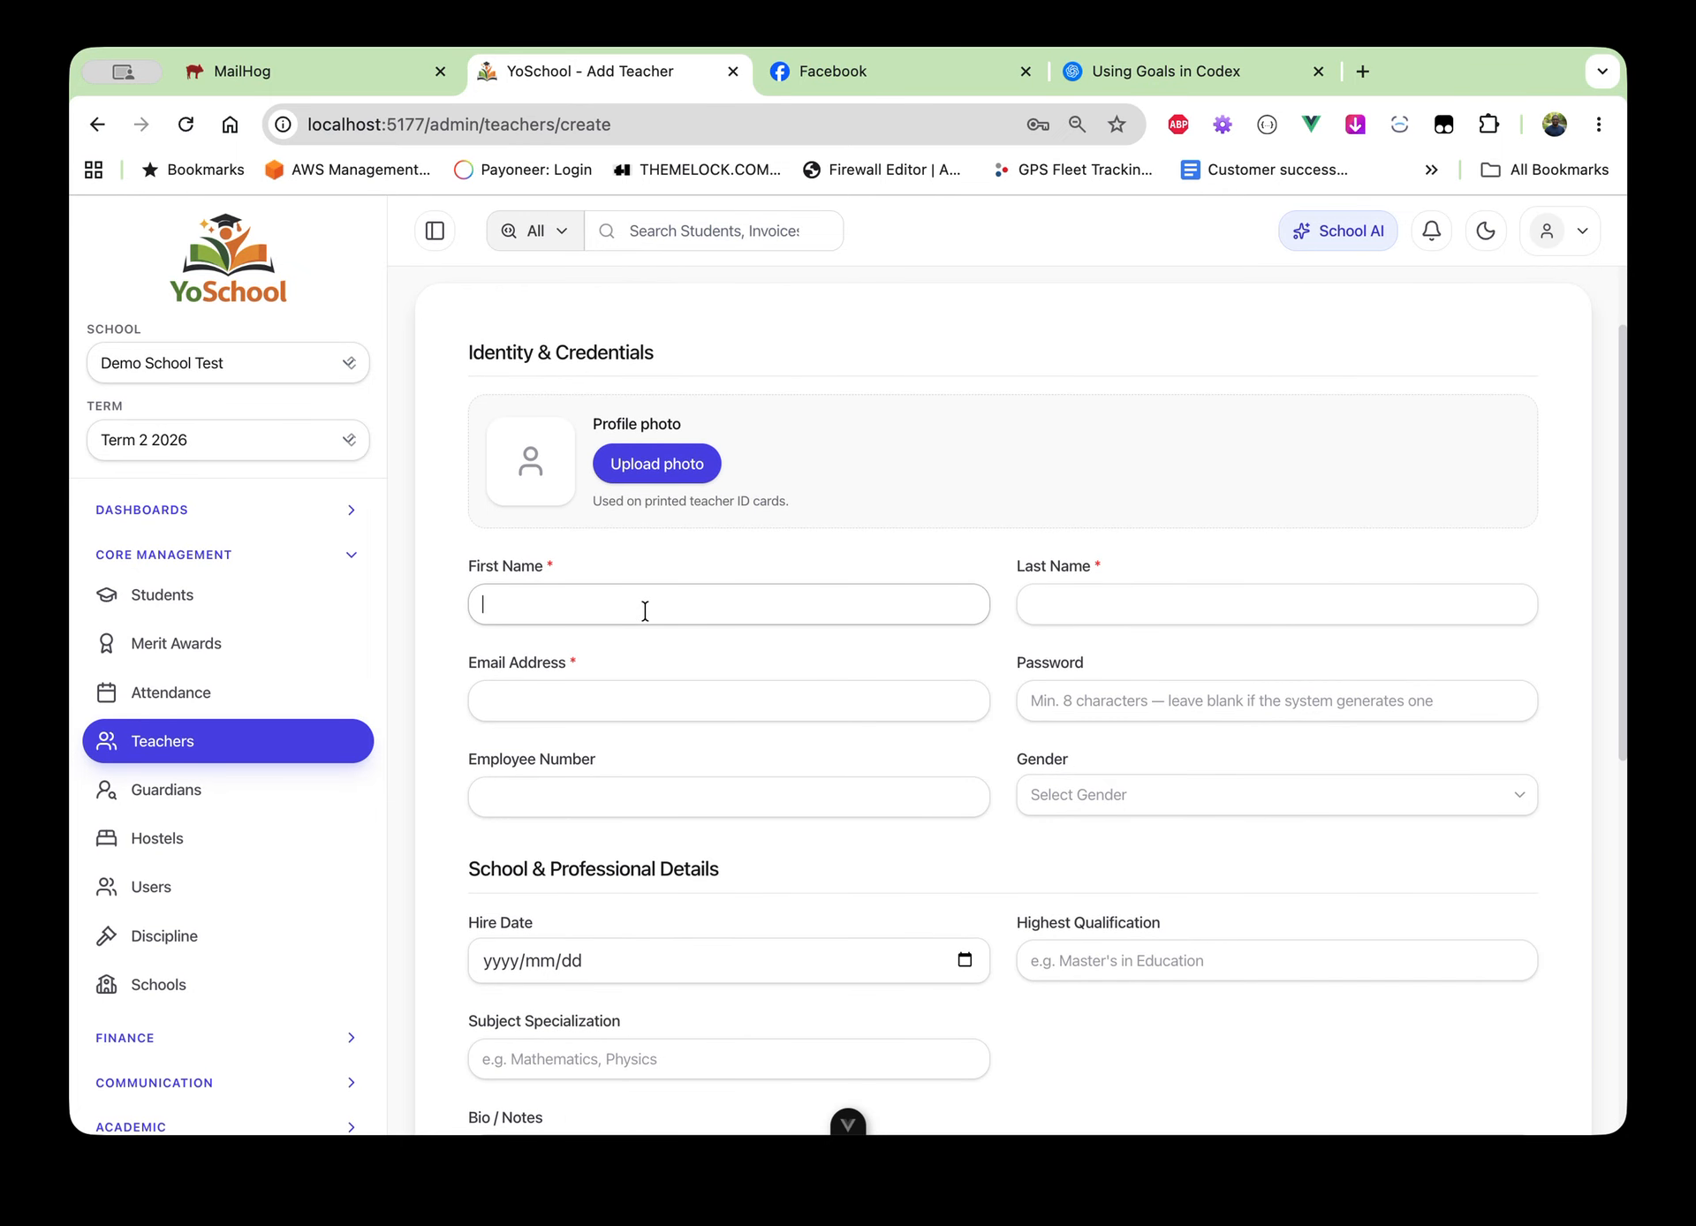
type("Demo")
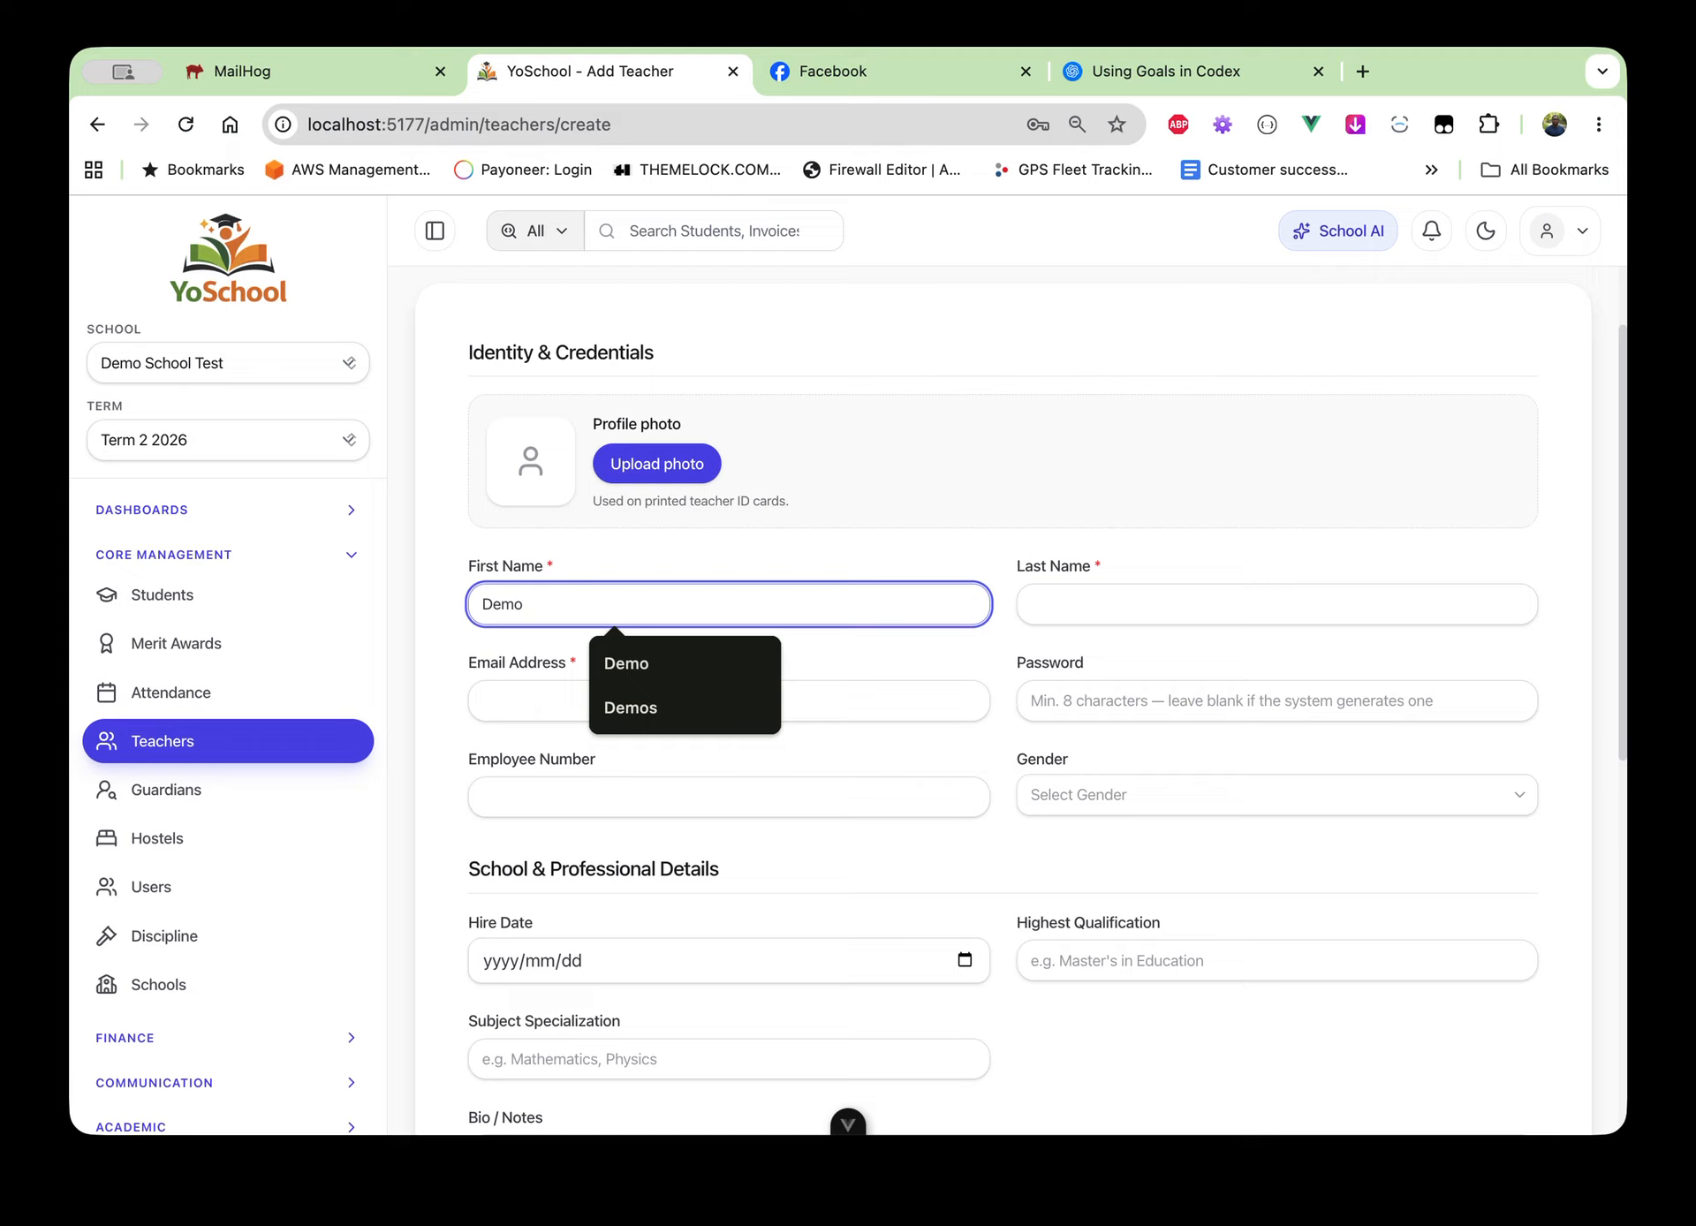
left_click(1079, 600)
type("Tea")
key("BackSpace")
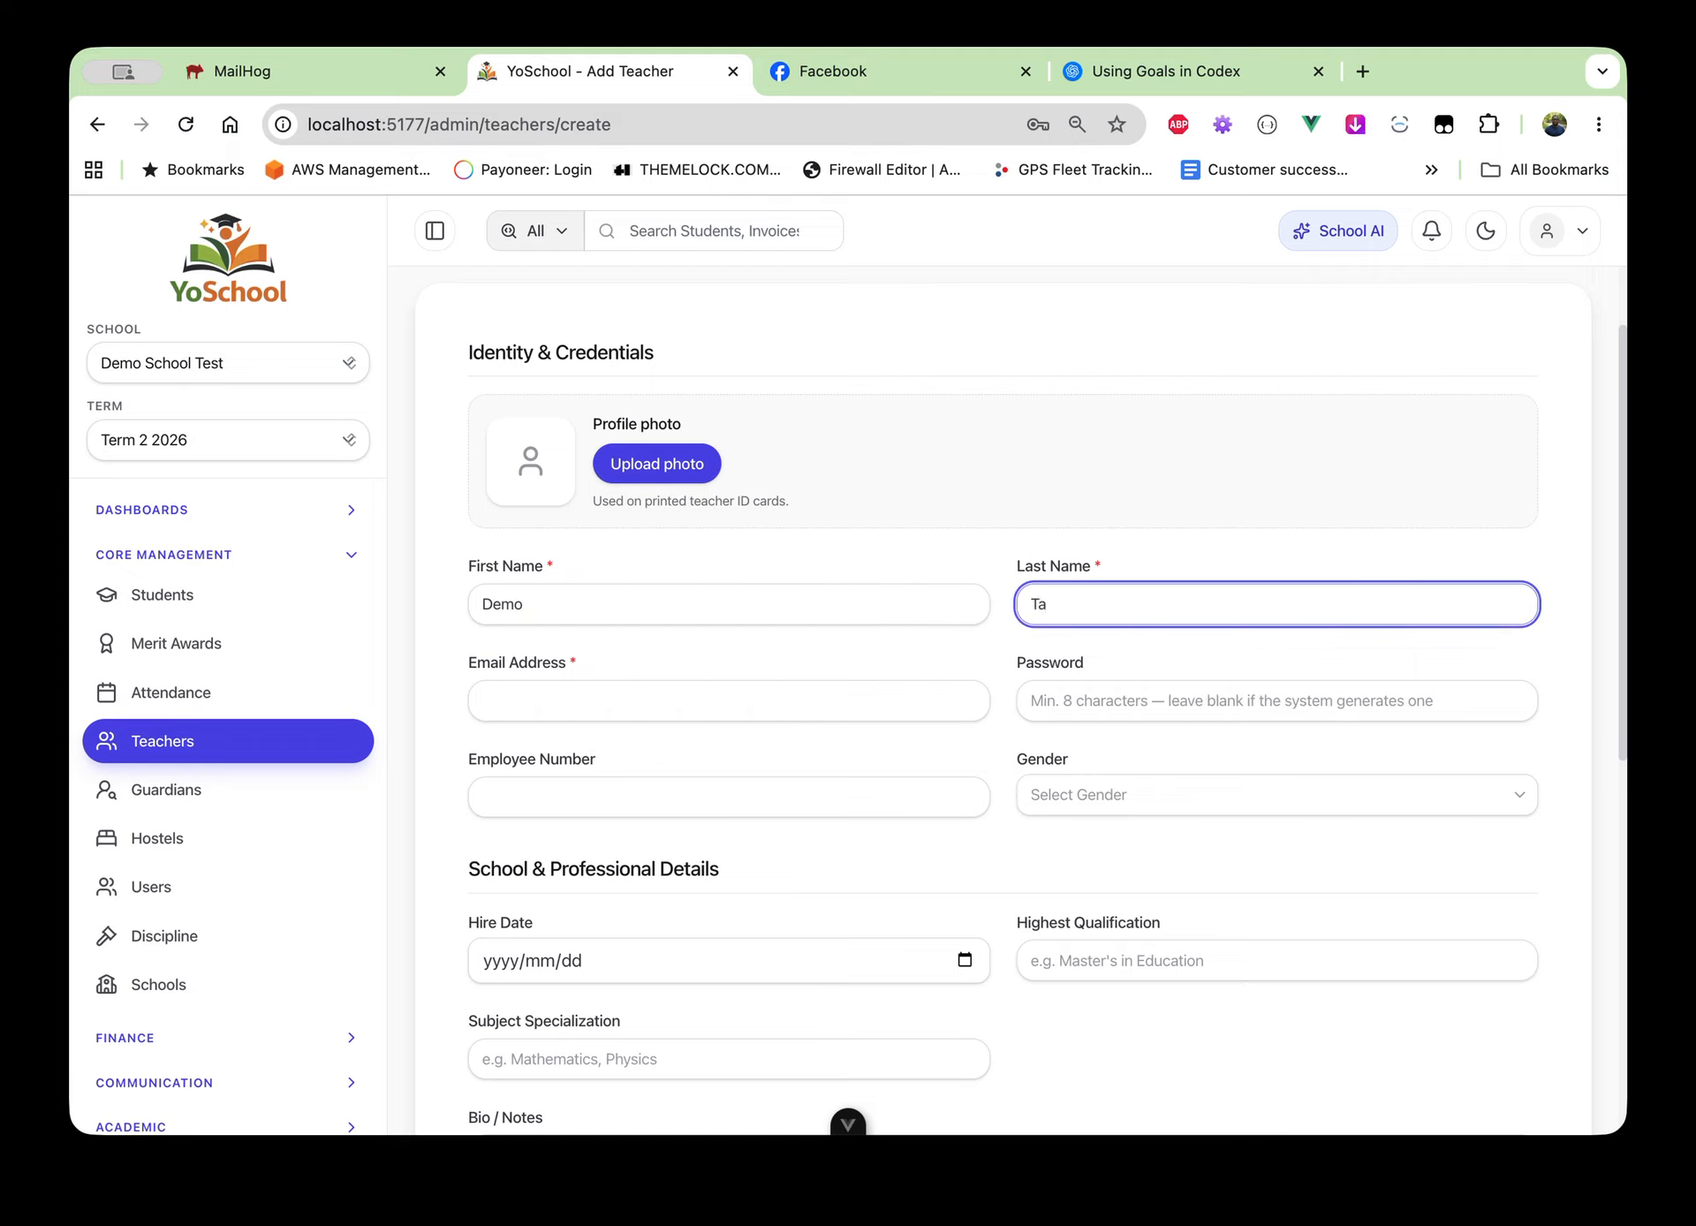
type("ace")
key("BackSpace")
key("BackSpace")
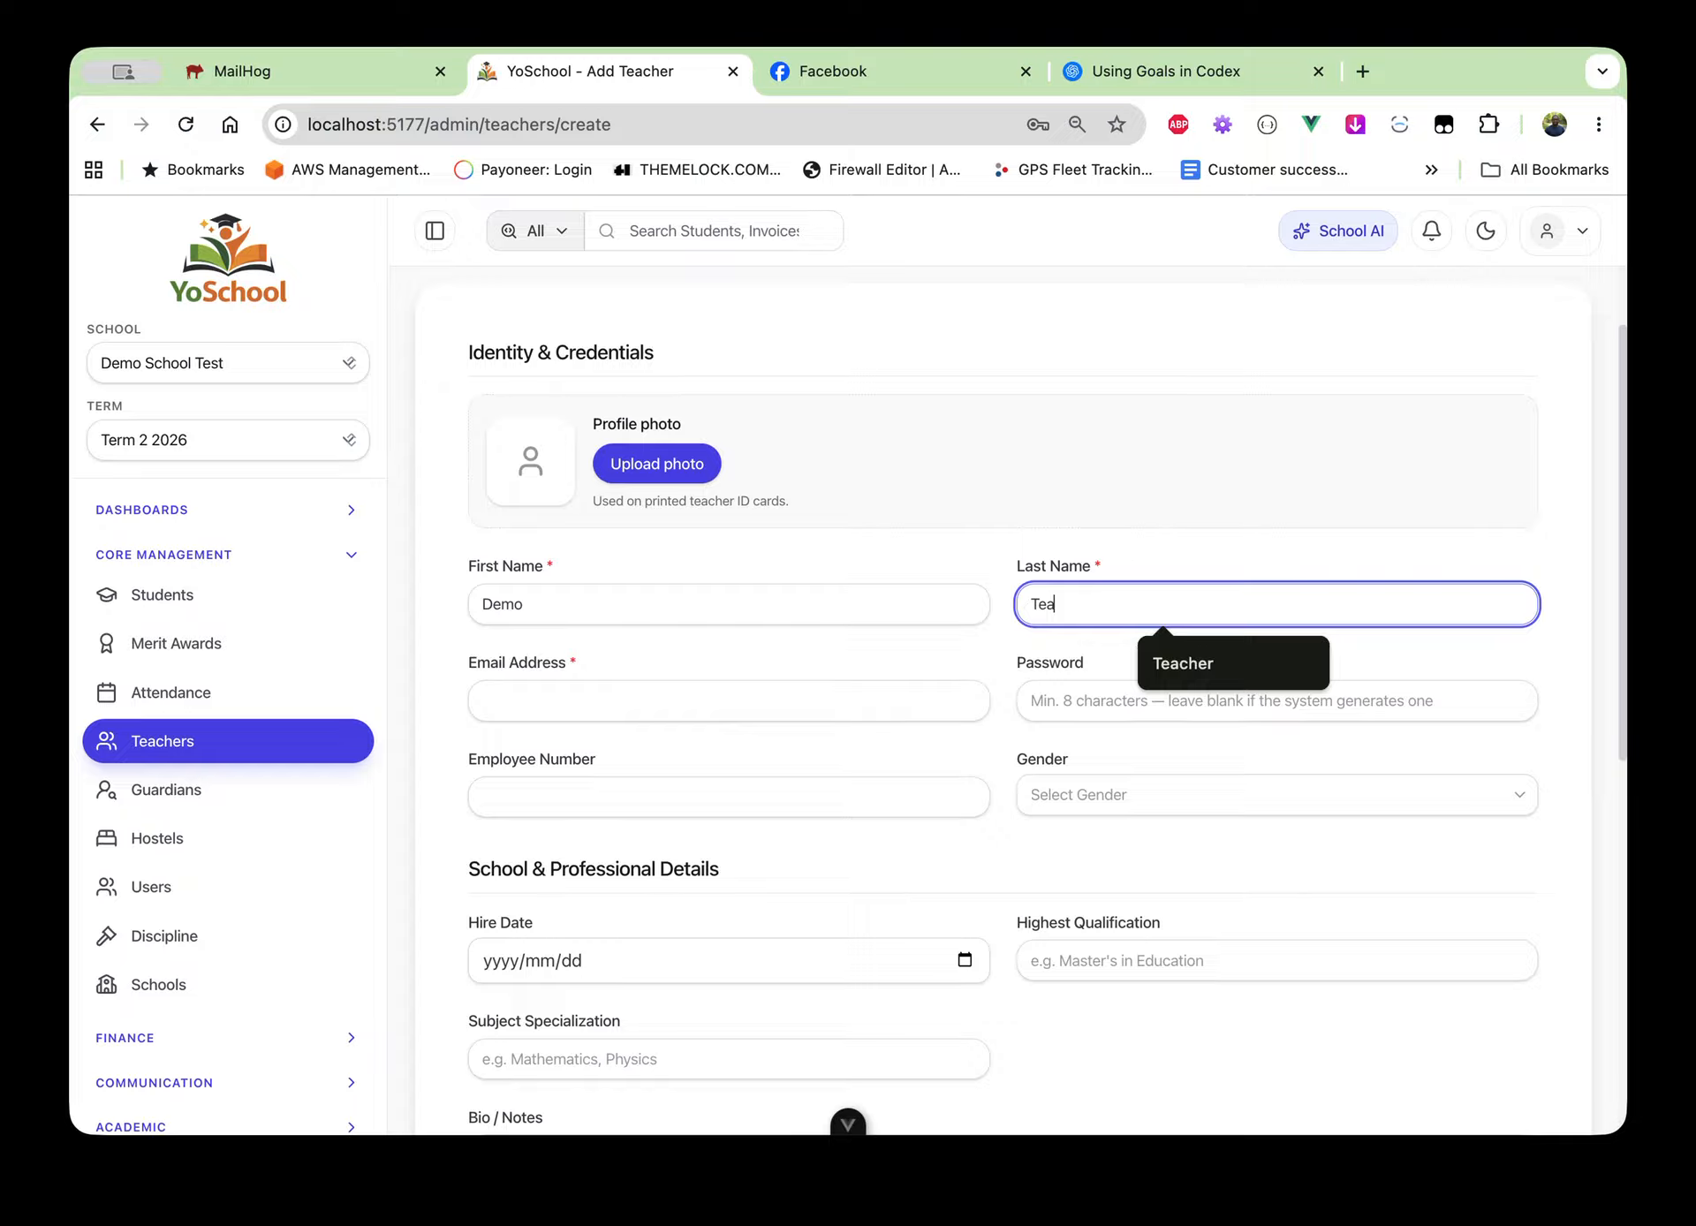
type("cher")
Fill in the teacher's email address and move down to the employee number field
left_click(653, 687)
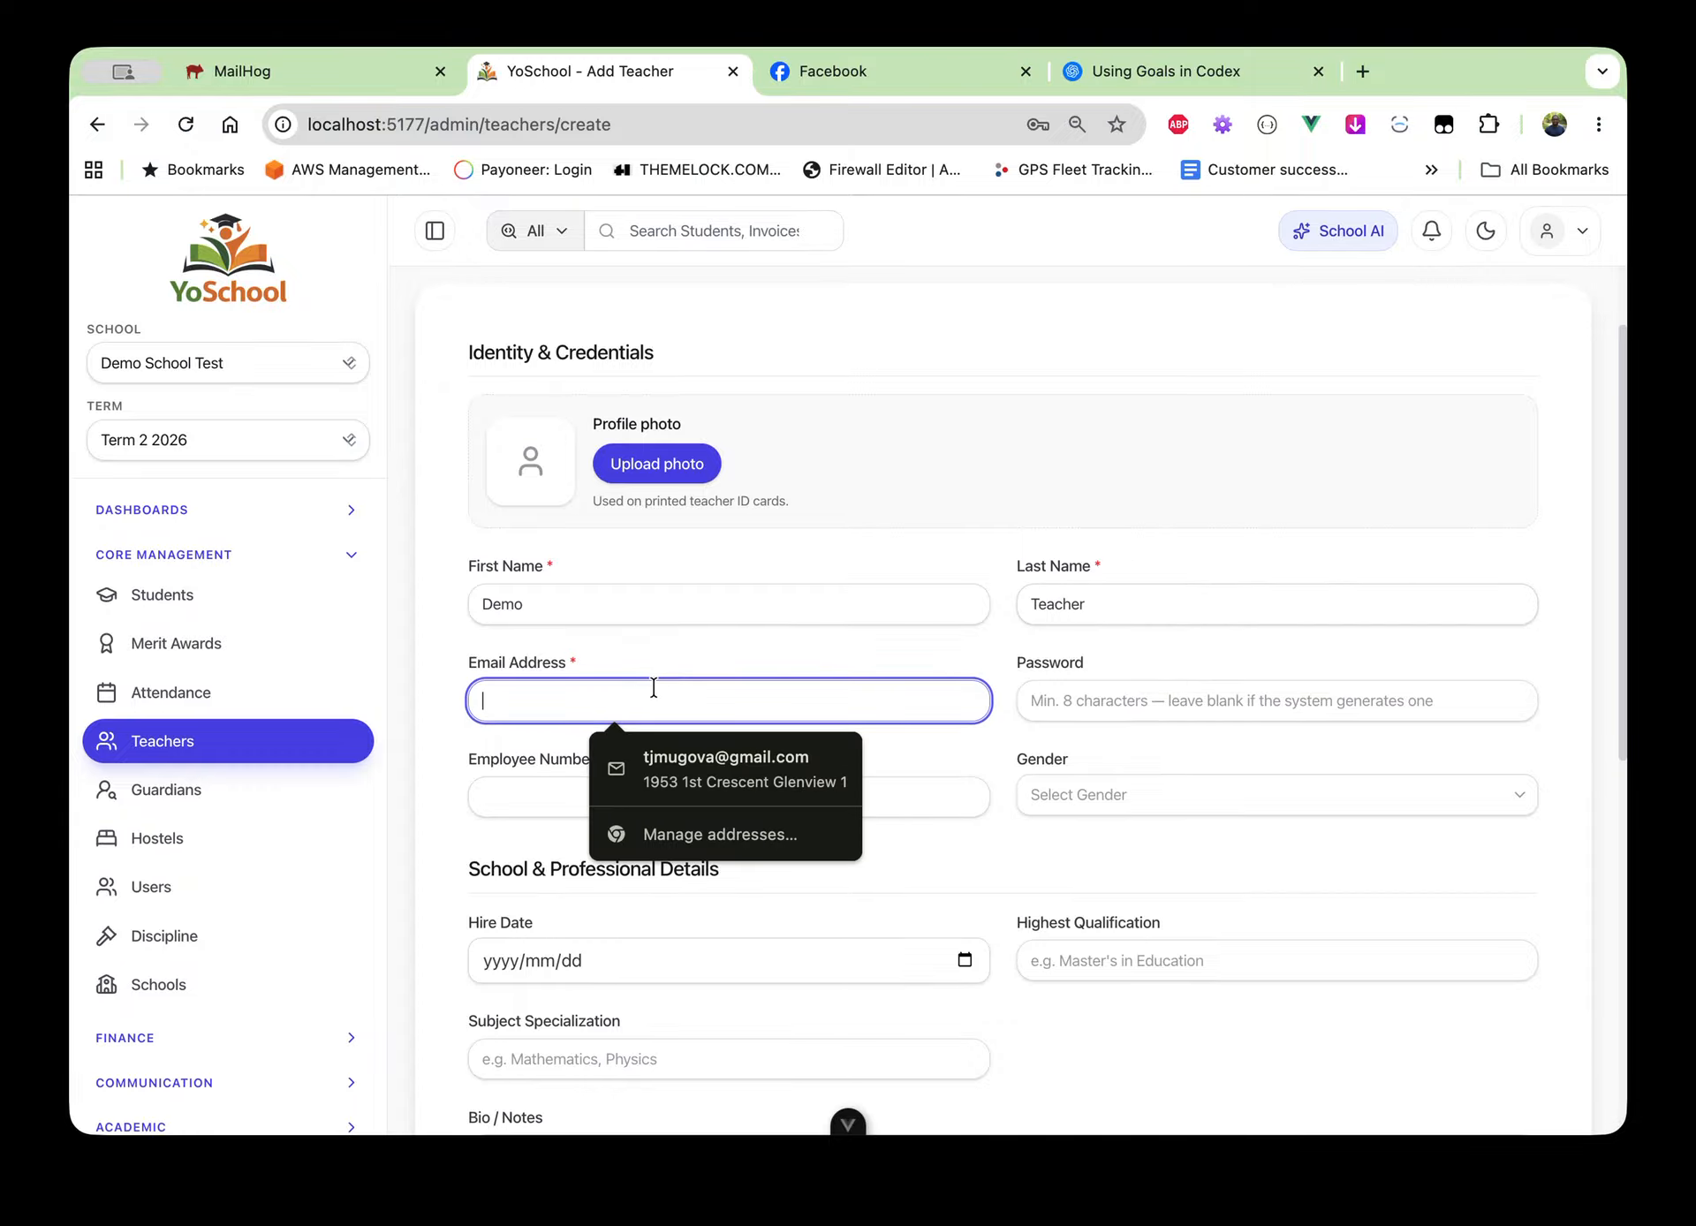
type("dem")
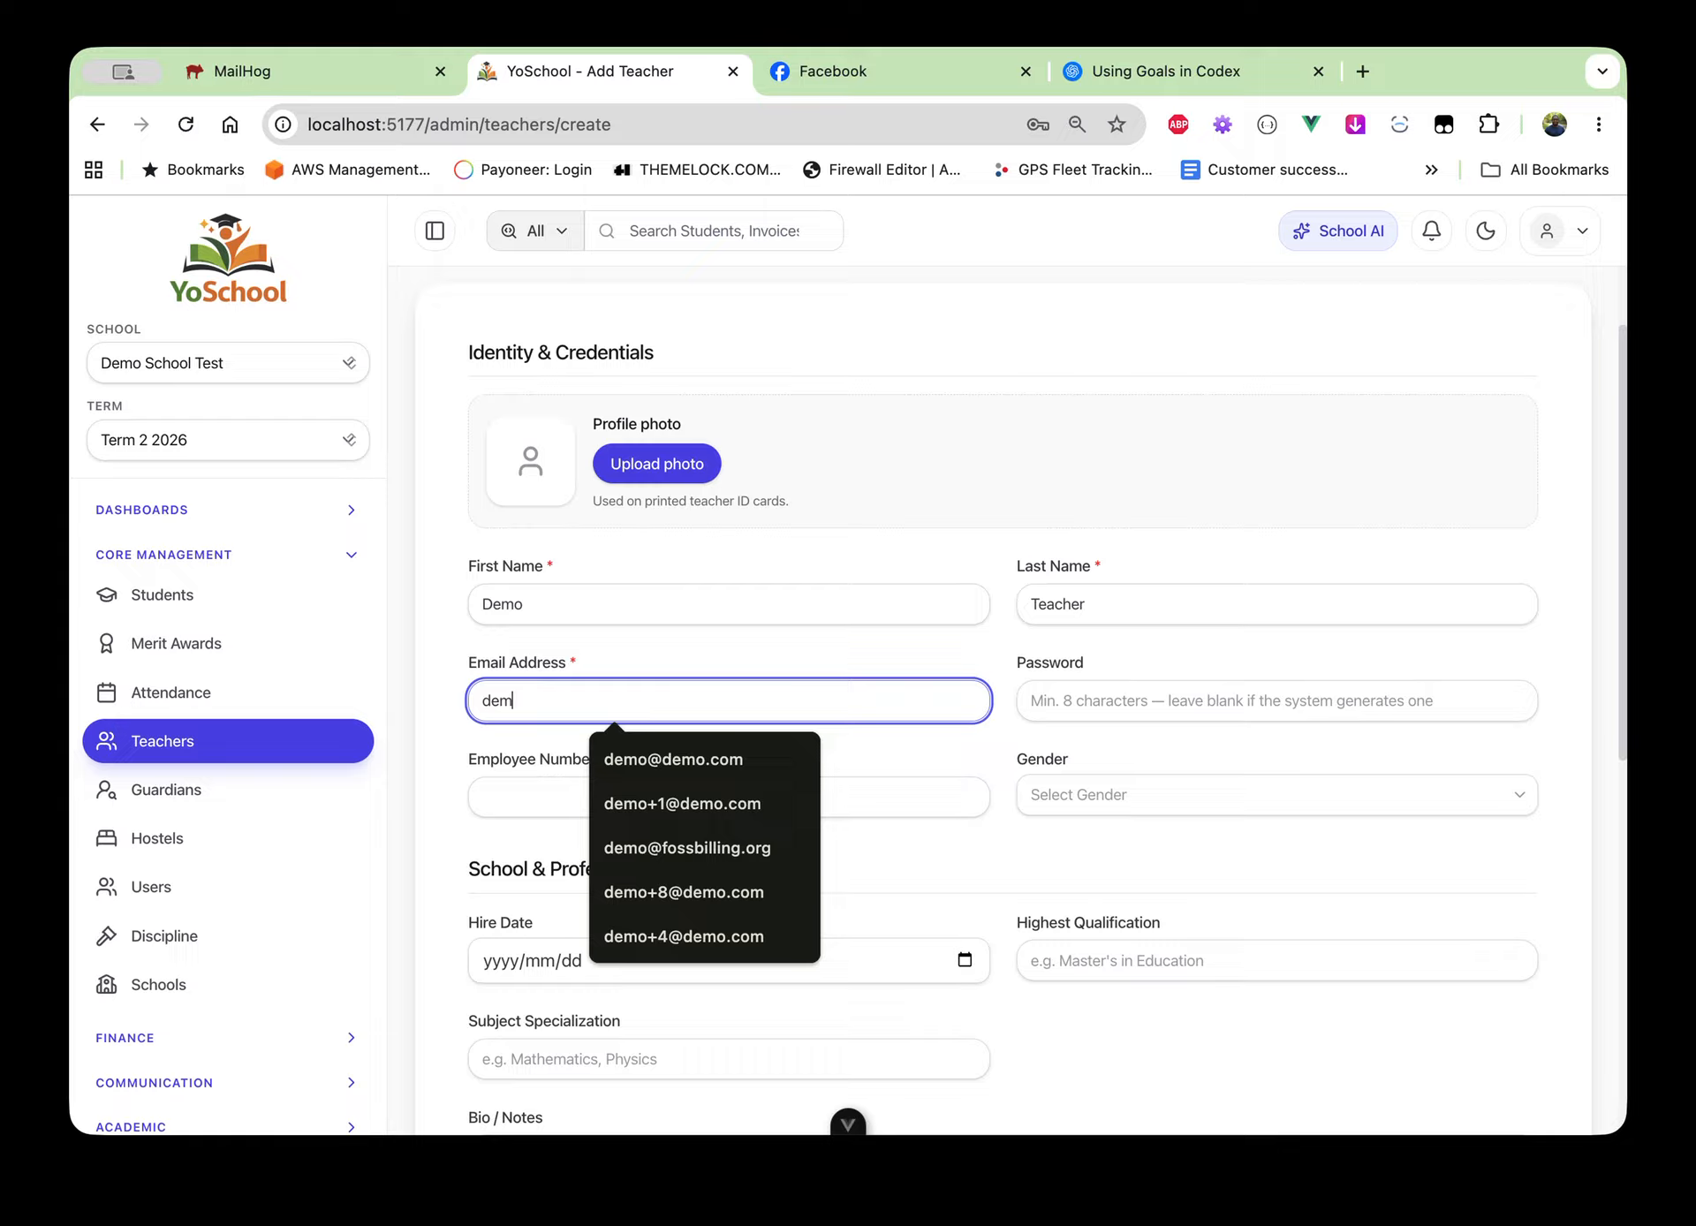
type("oteacer")
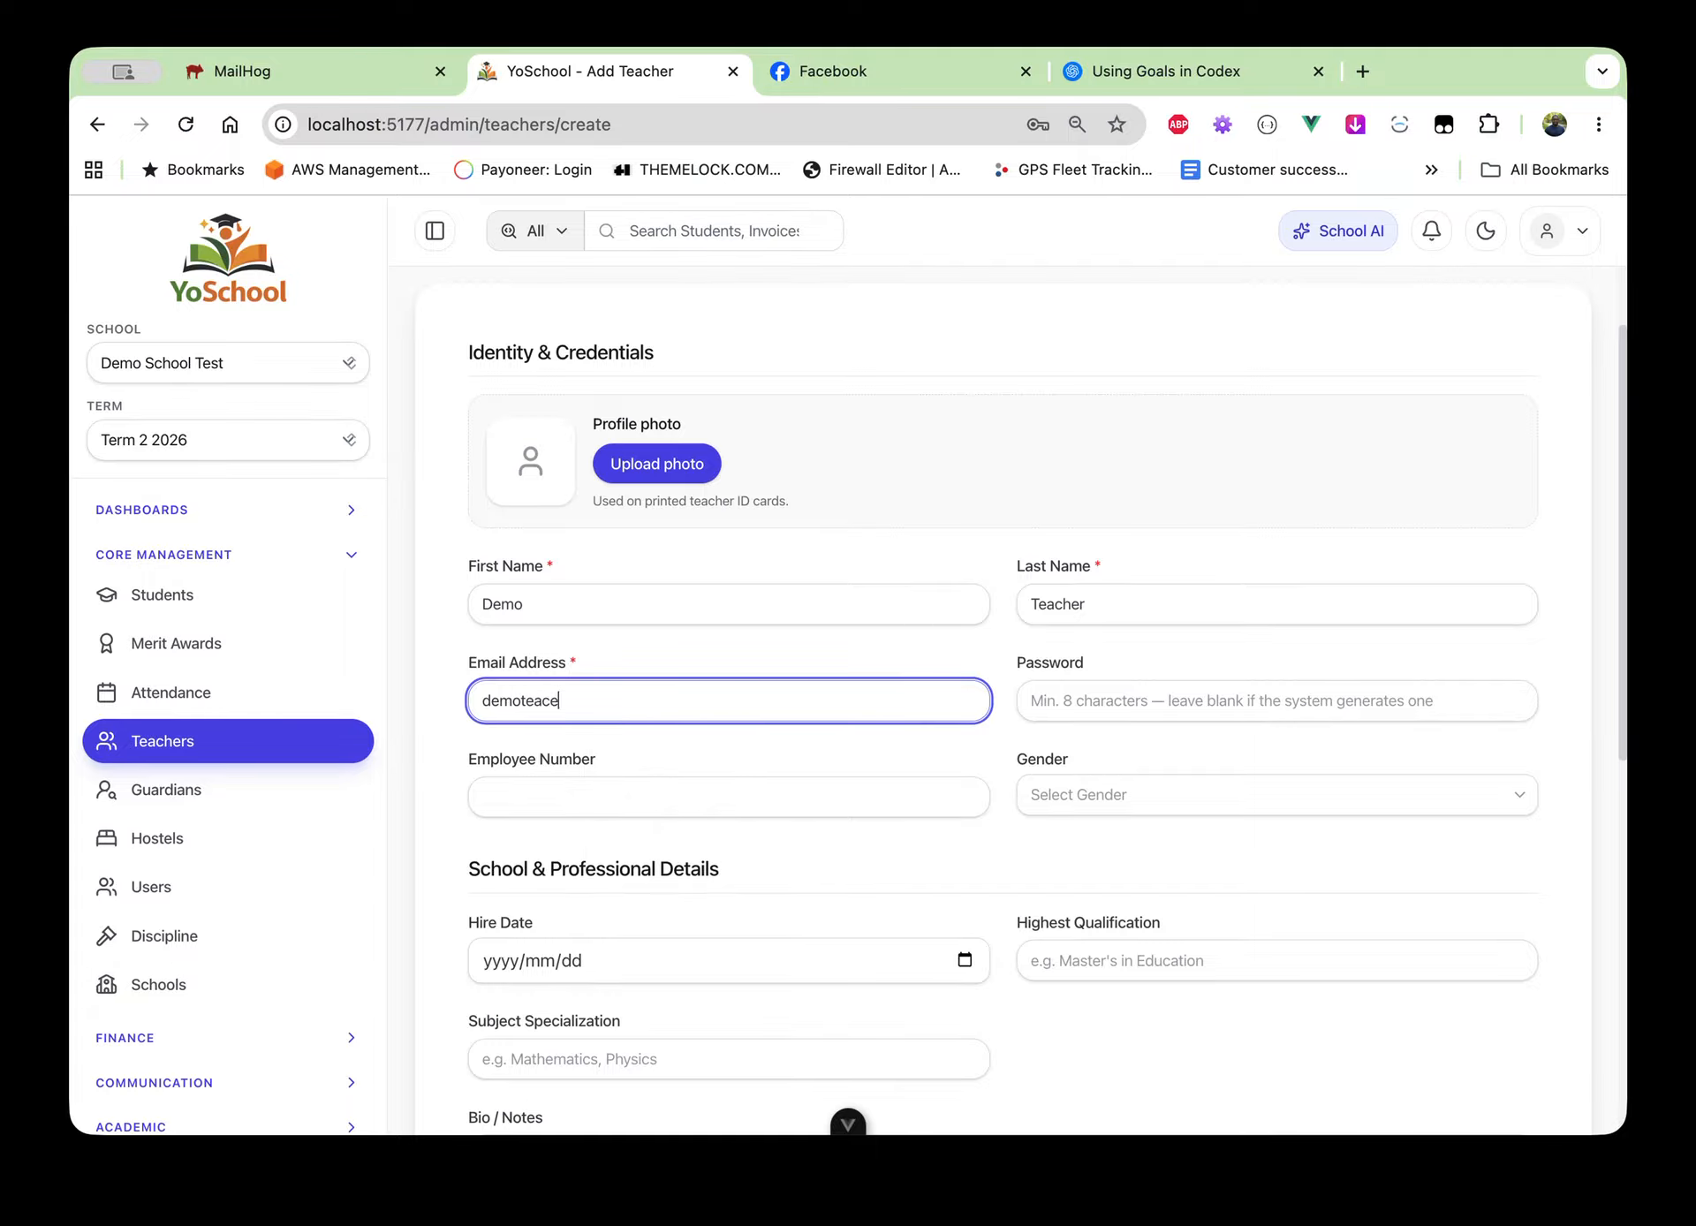
key("BackSpace")
key("BackSpace")
type("her@demo.com")
scroll(1091, 711, "down", 2)
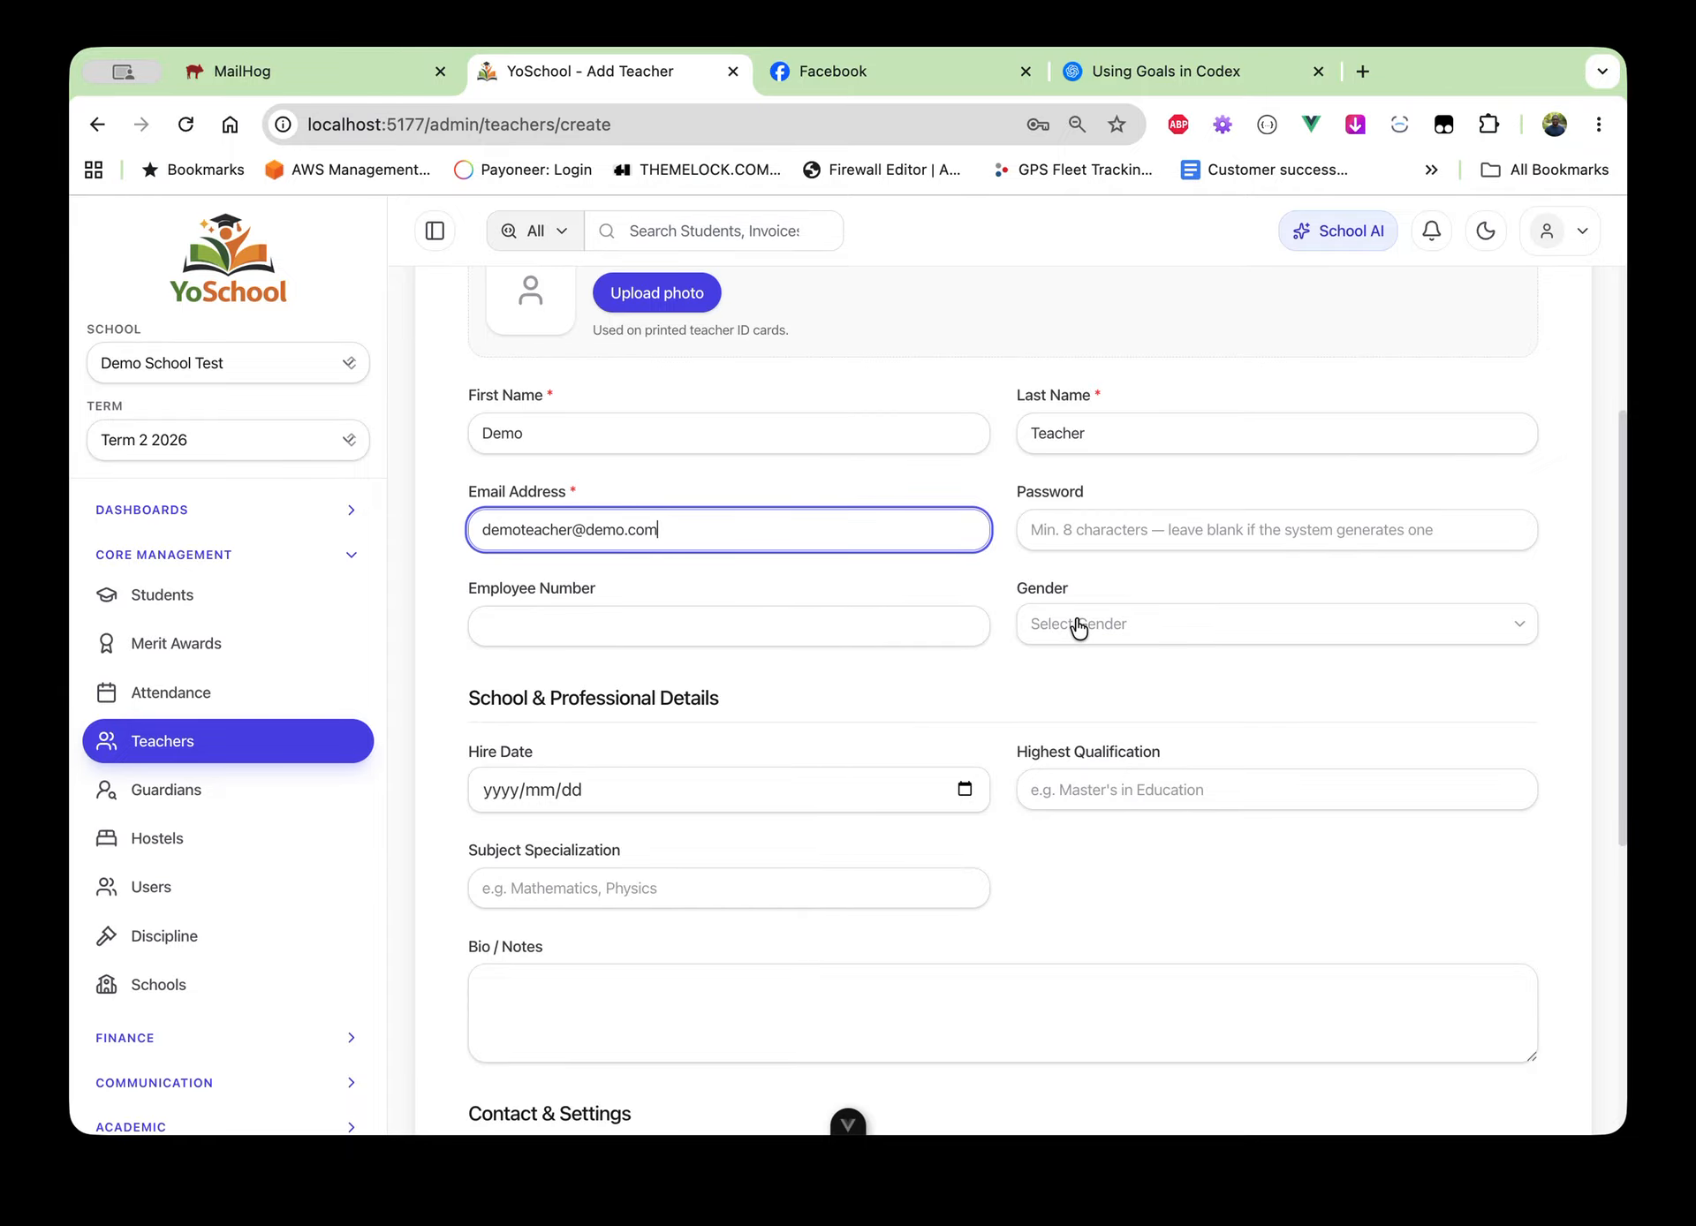
scroll(1079, 625, "down", 1)
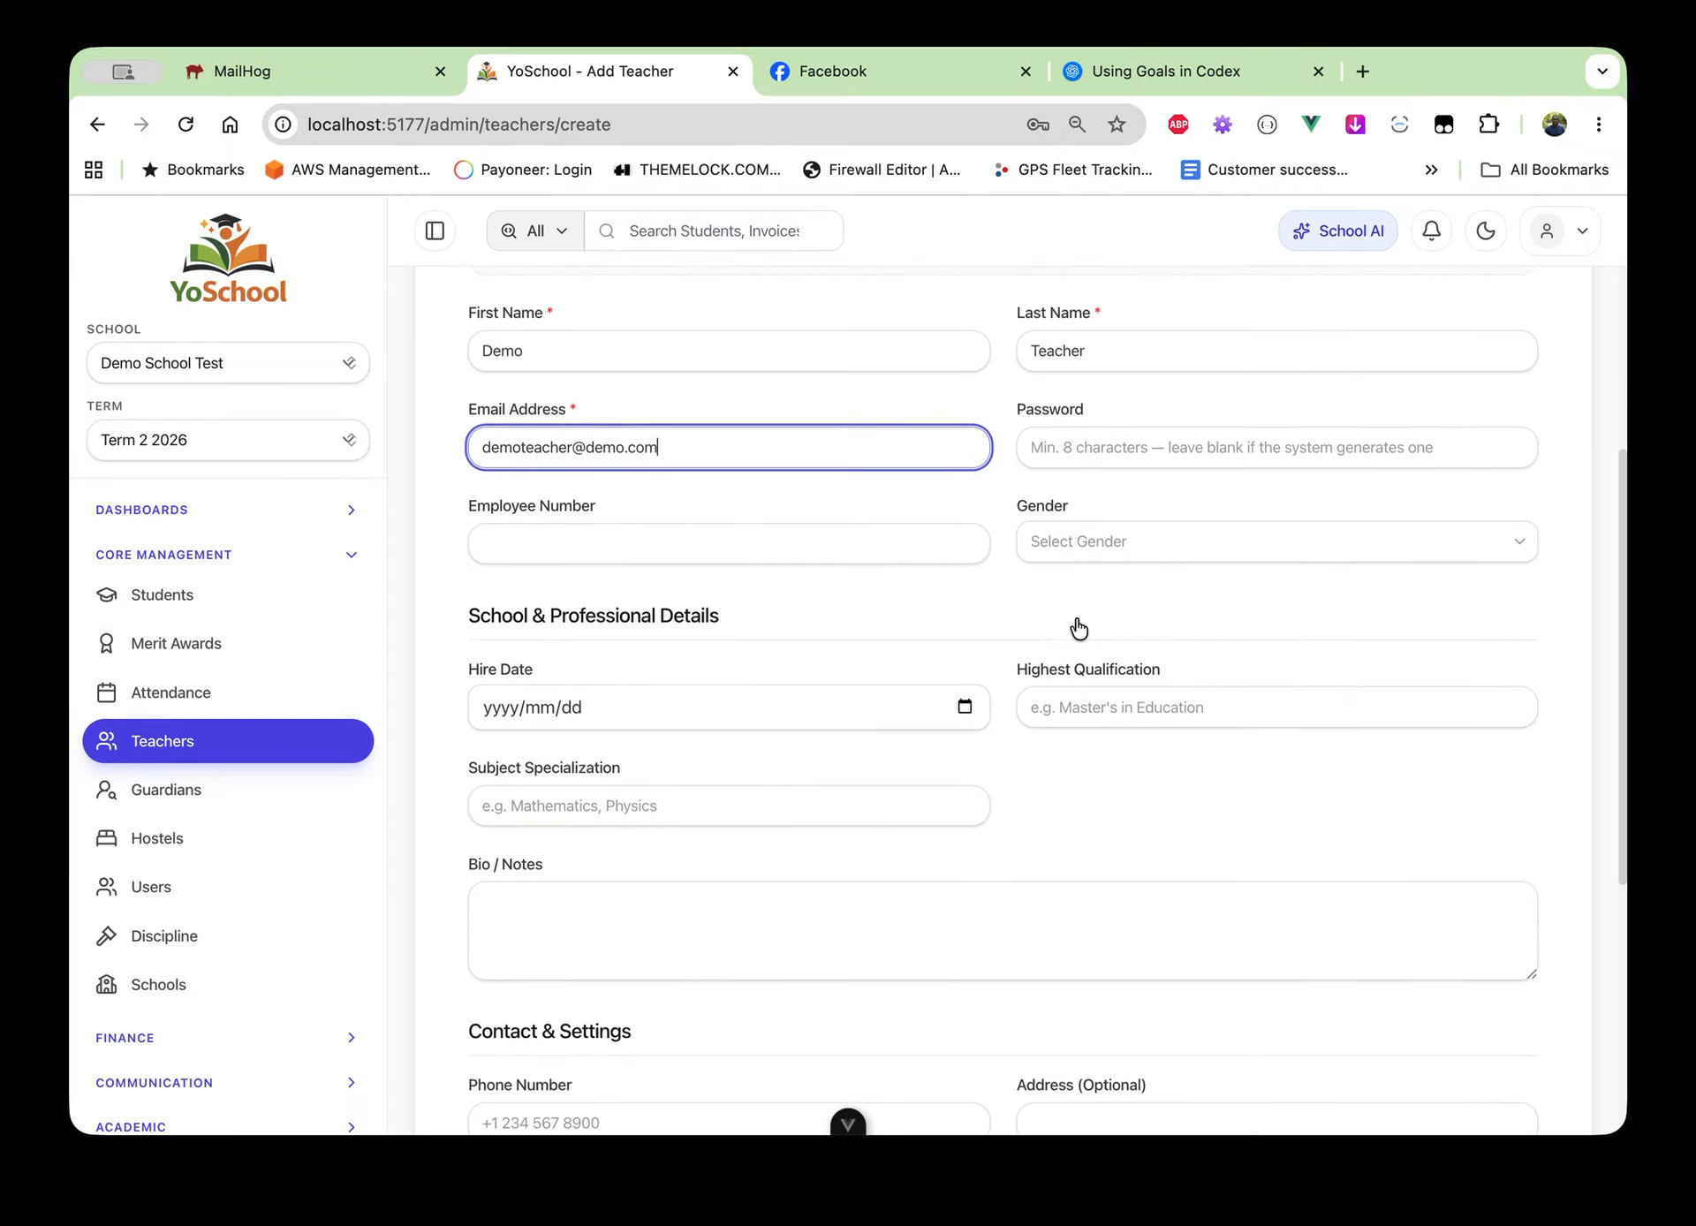
scroll(1074, 617, "down", 1)
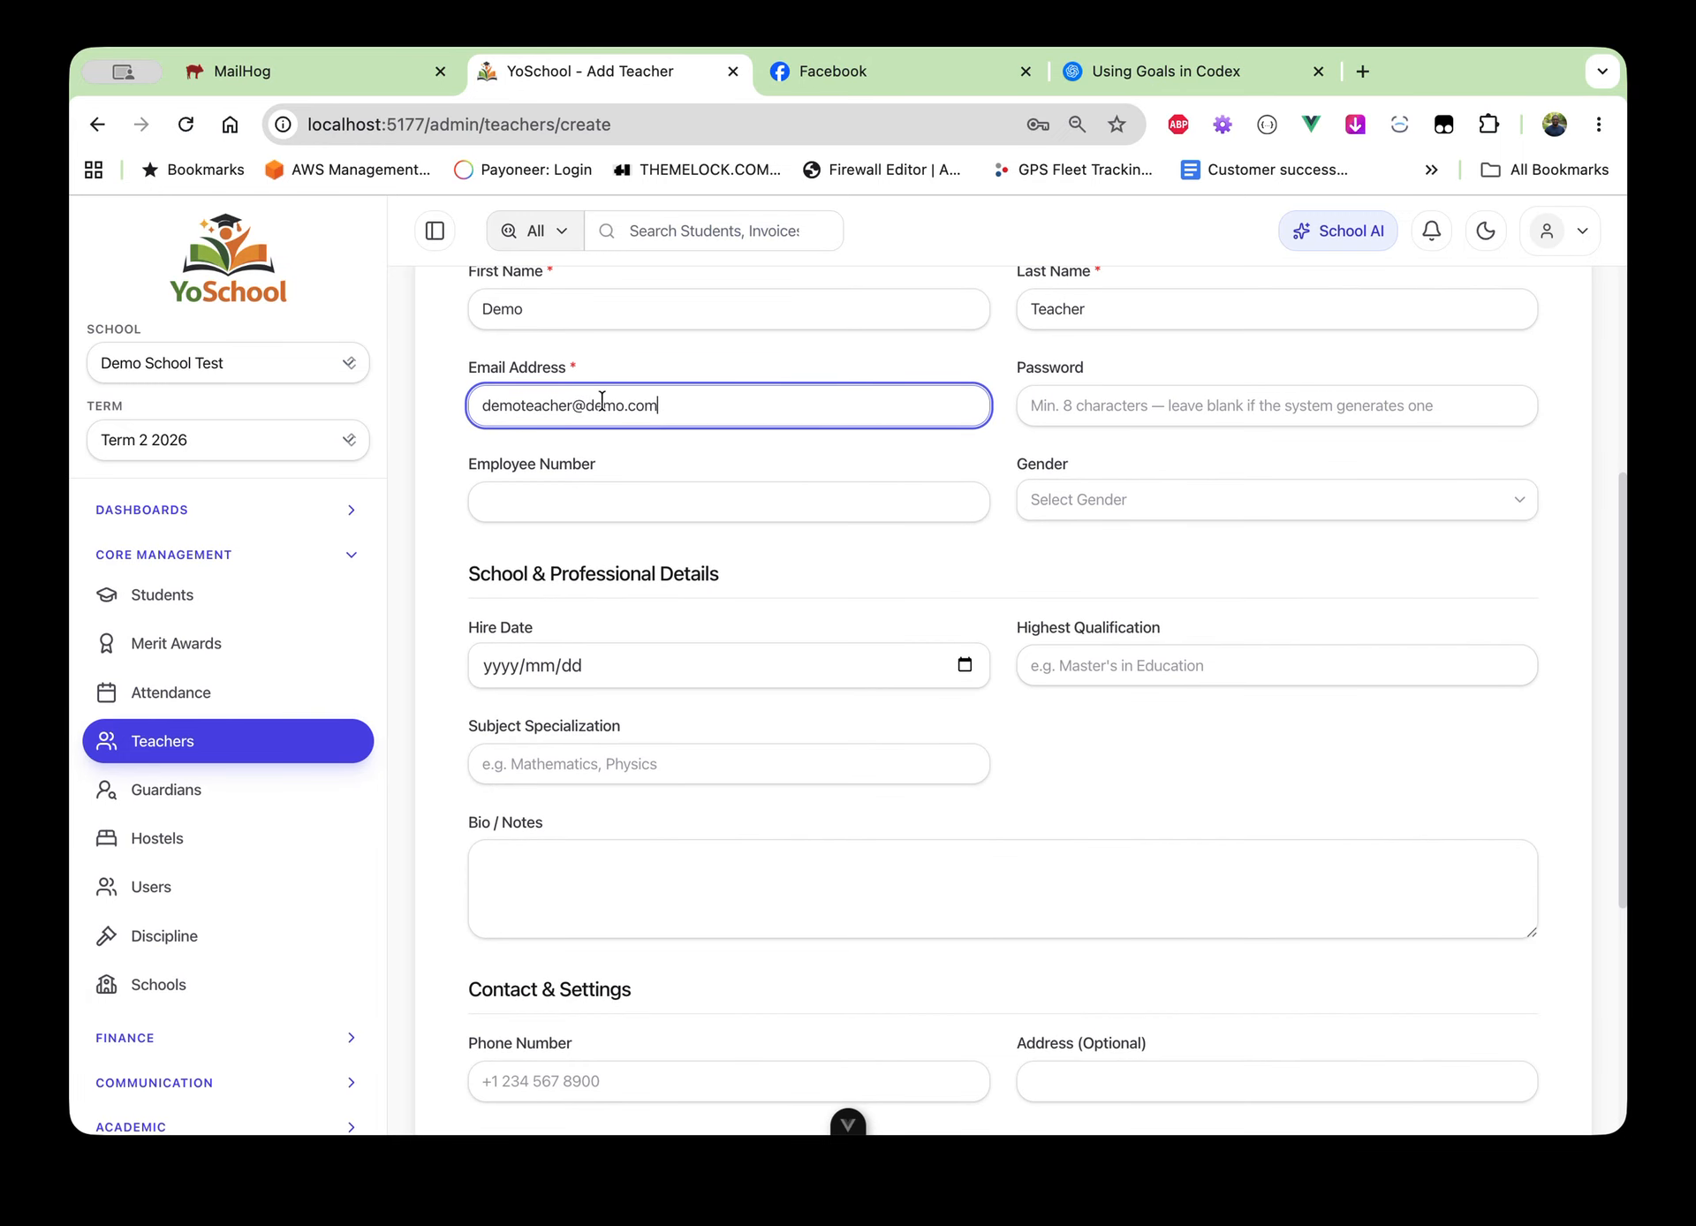
scroll(687, 631, "down", 4)
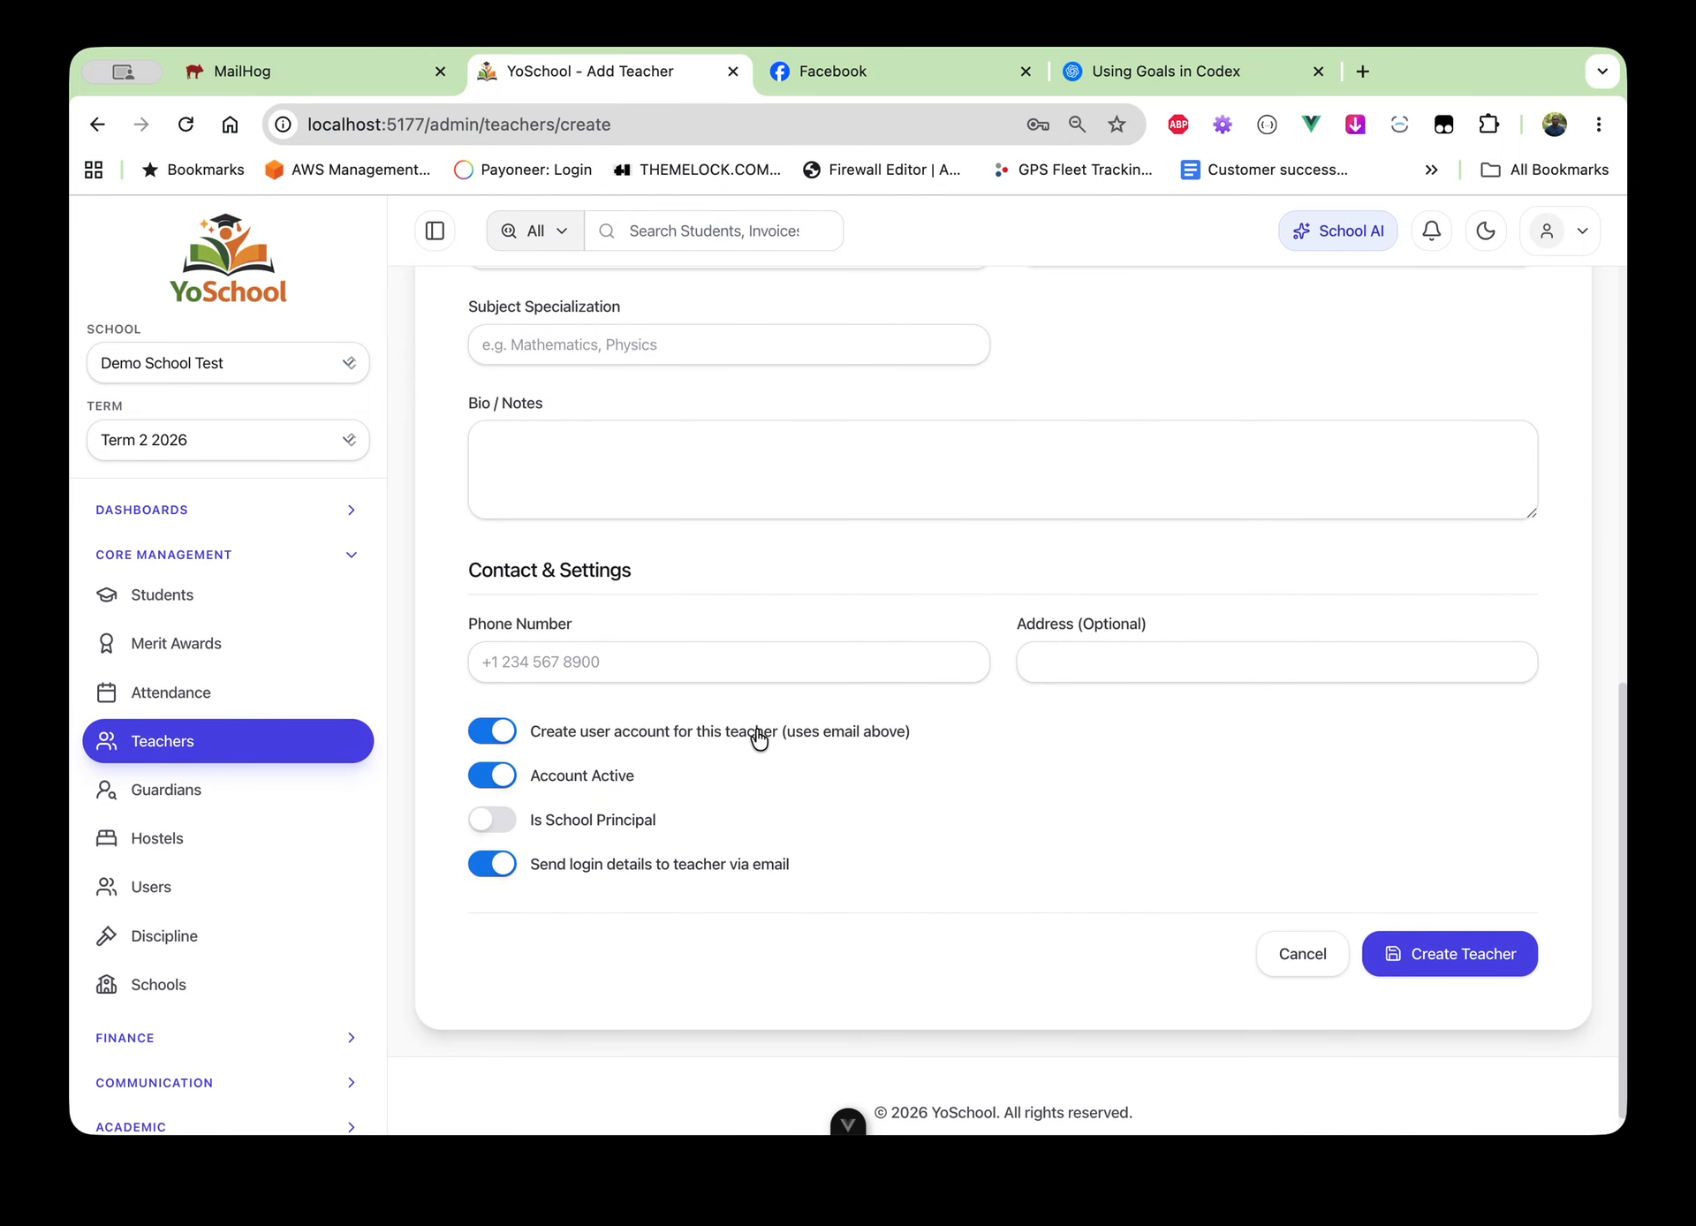
scroll(760, 741, "up", 7)
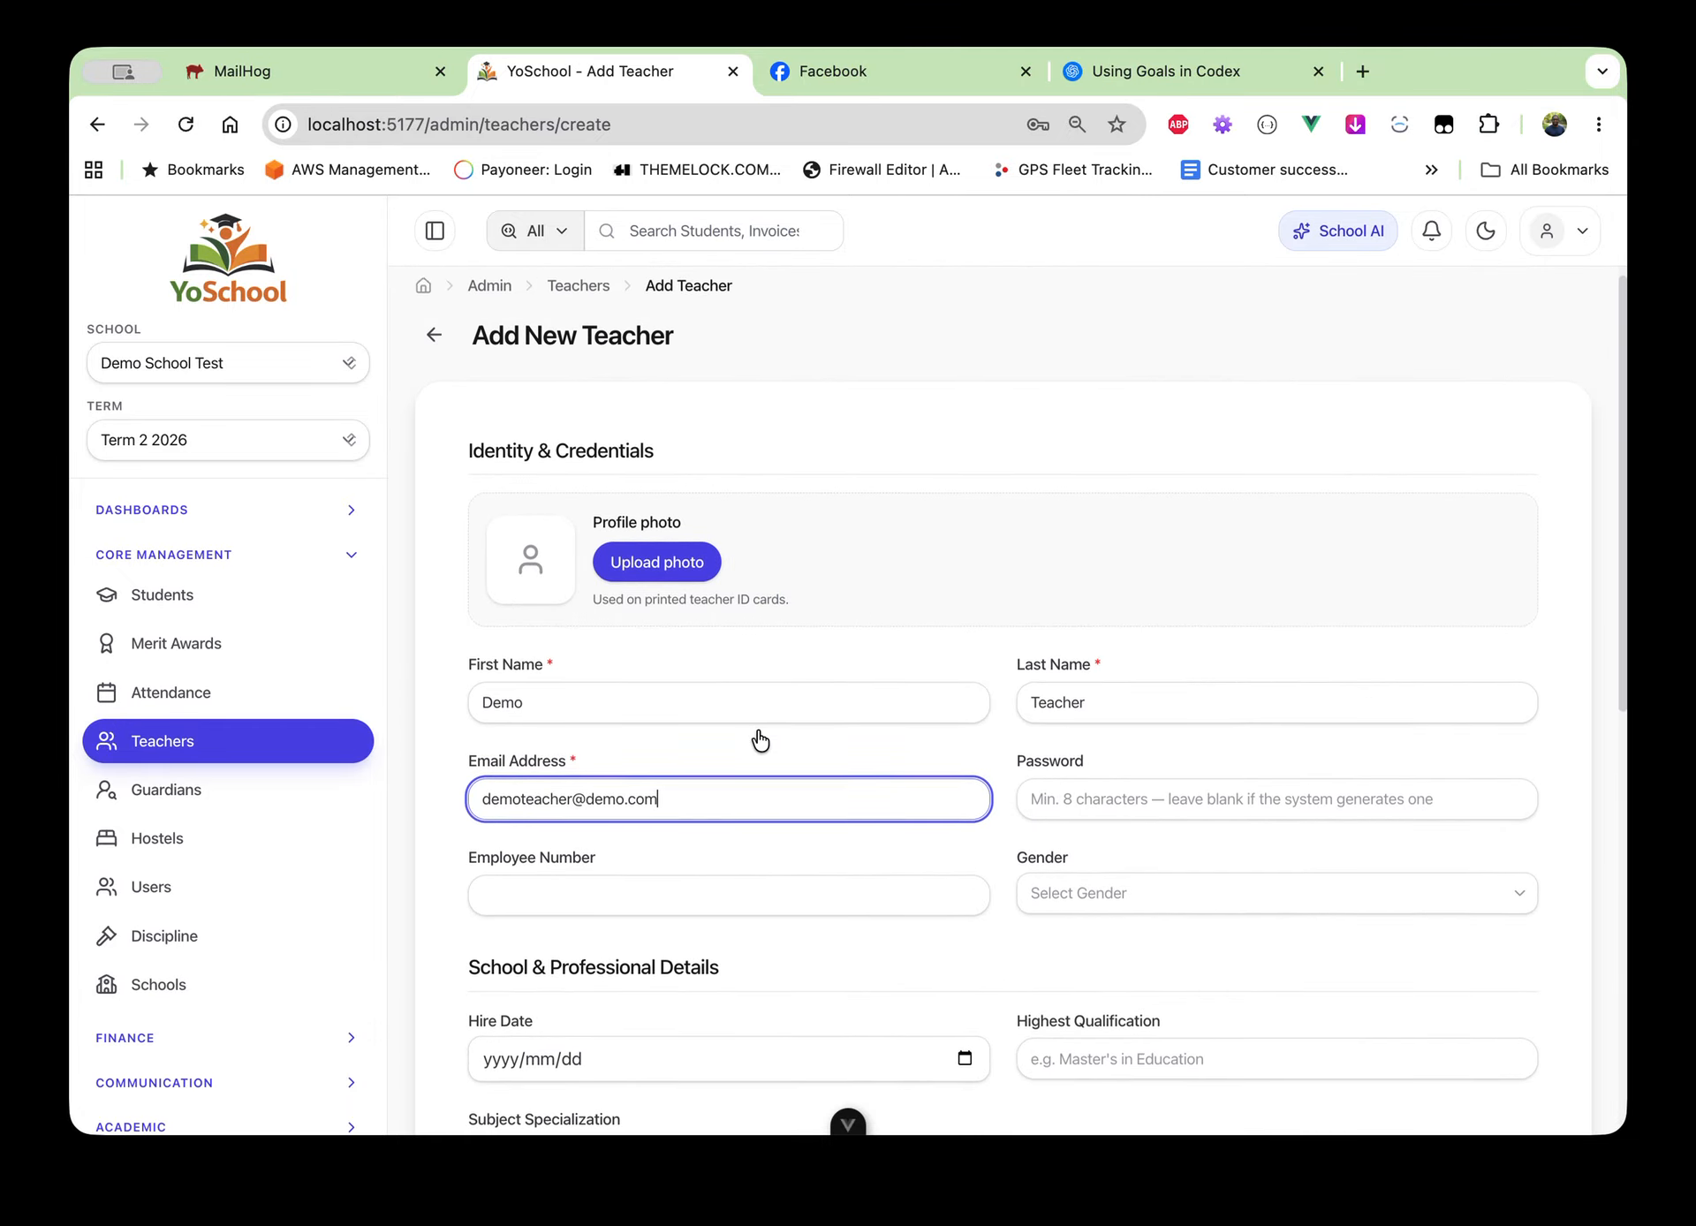
scroll(756, 729, "down", 2)
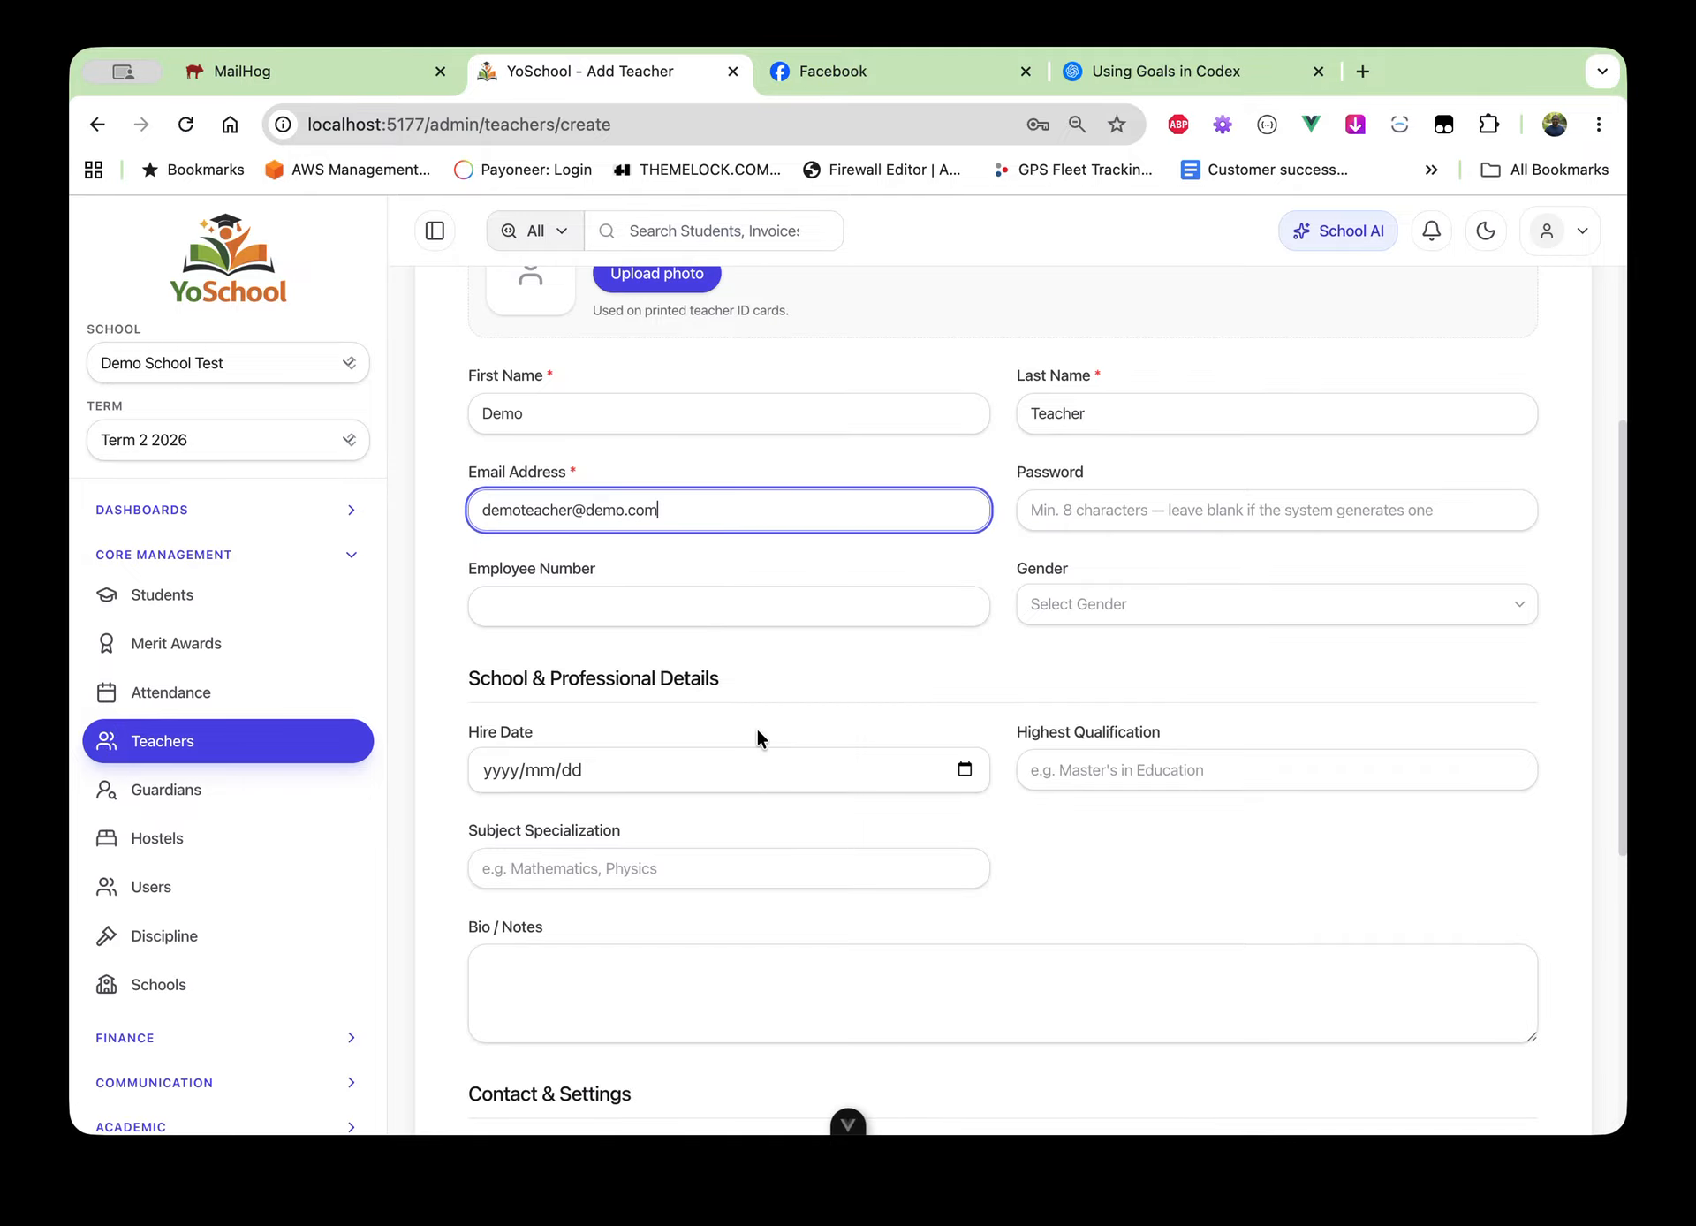
scroll(757, 734, "down", 1)
left_click(582, 531)
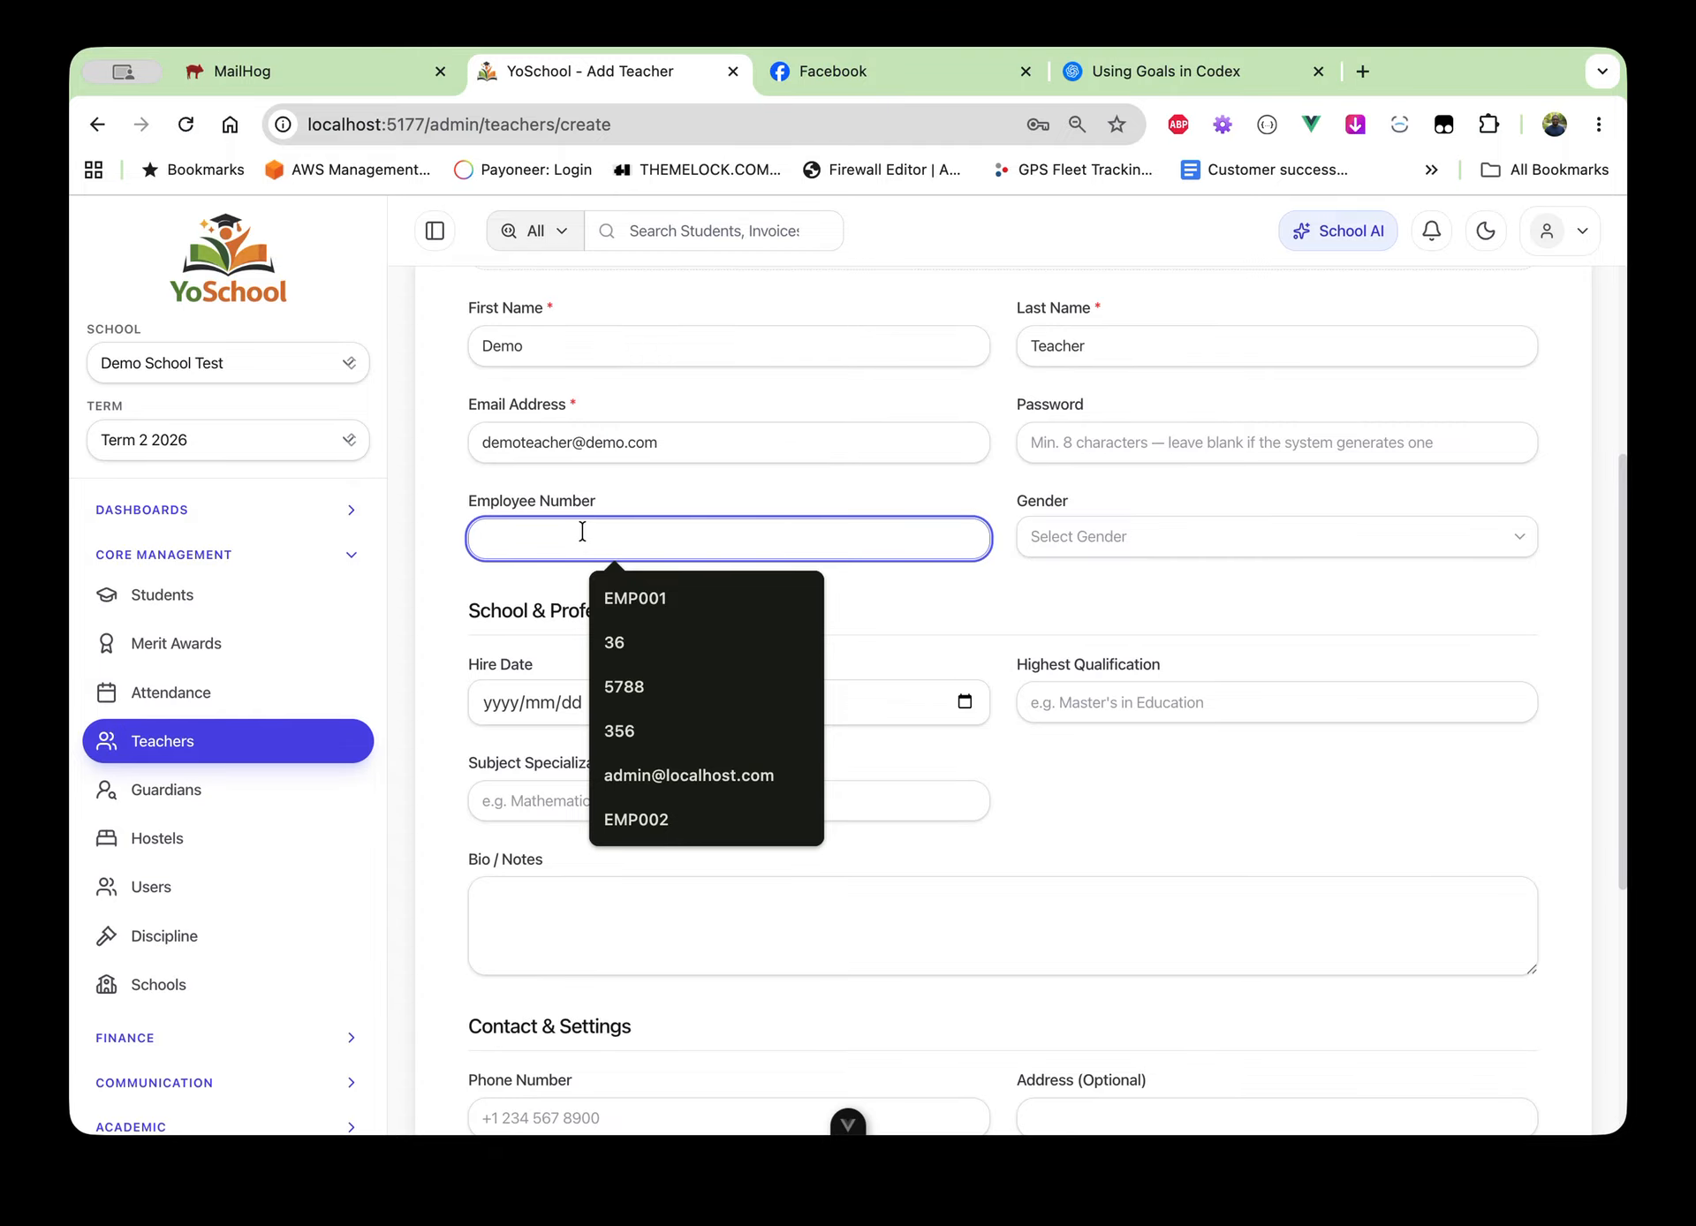
Set employee number EMP007, gender Male and hire date 2026/01/19
type("EMp")
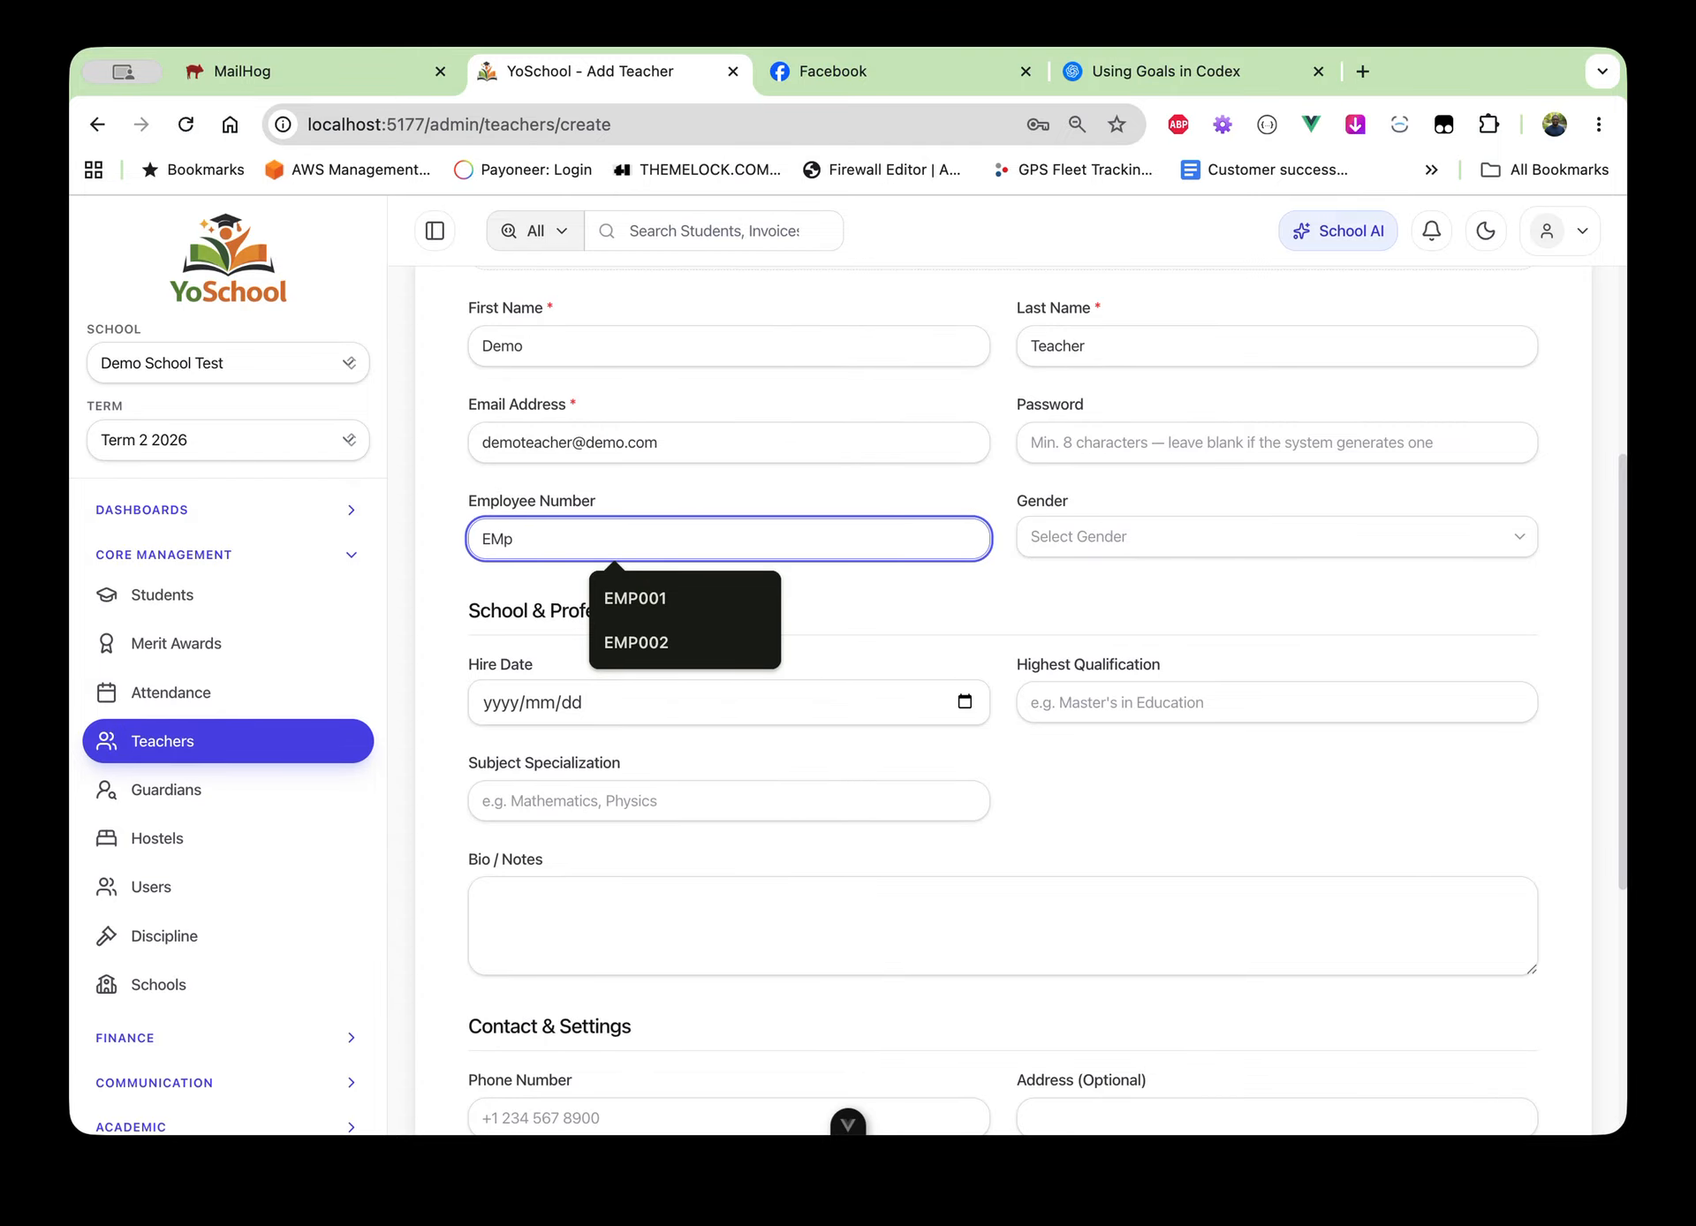
key("BackSpace")
type("P007")
left_click(1078, 540)
left_click(1089, 590)
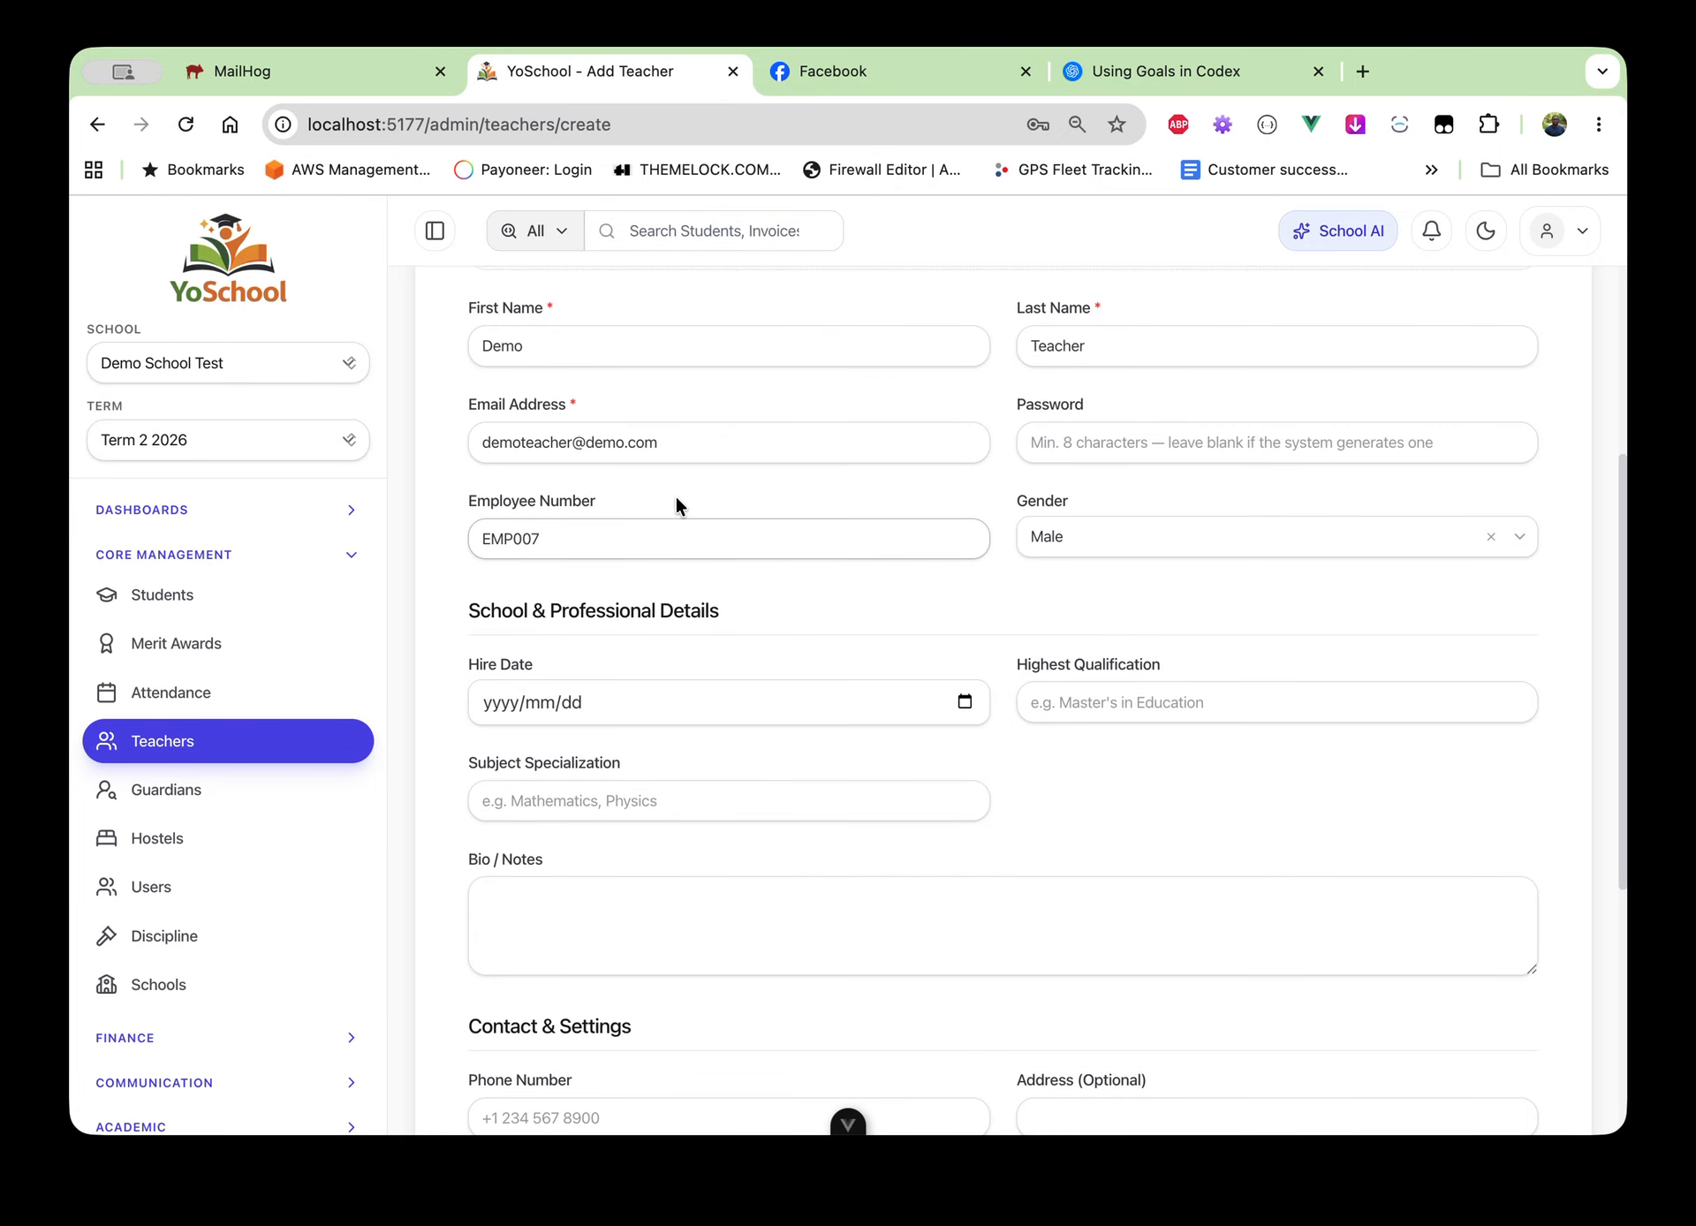
left_click(670, 535)
scroll(763, 713, "down", 3)
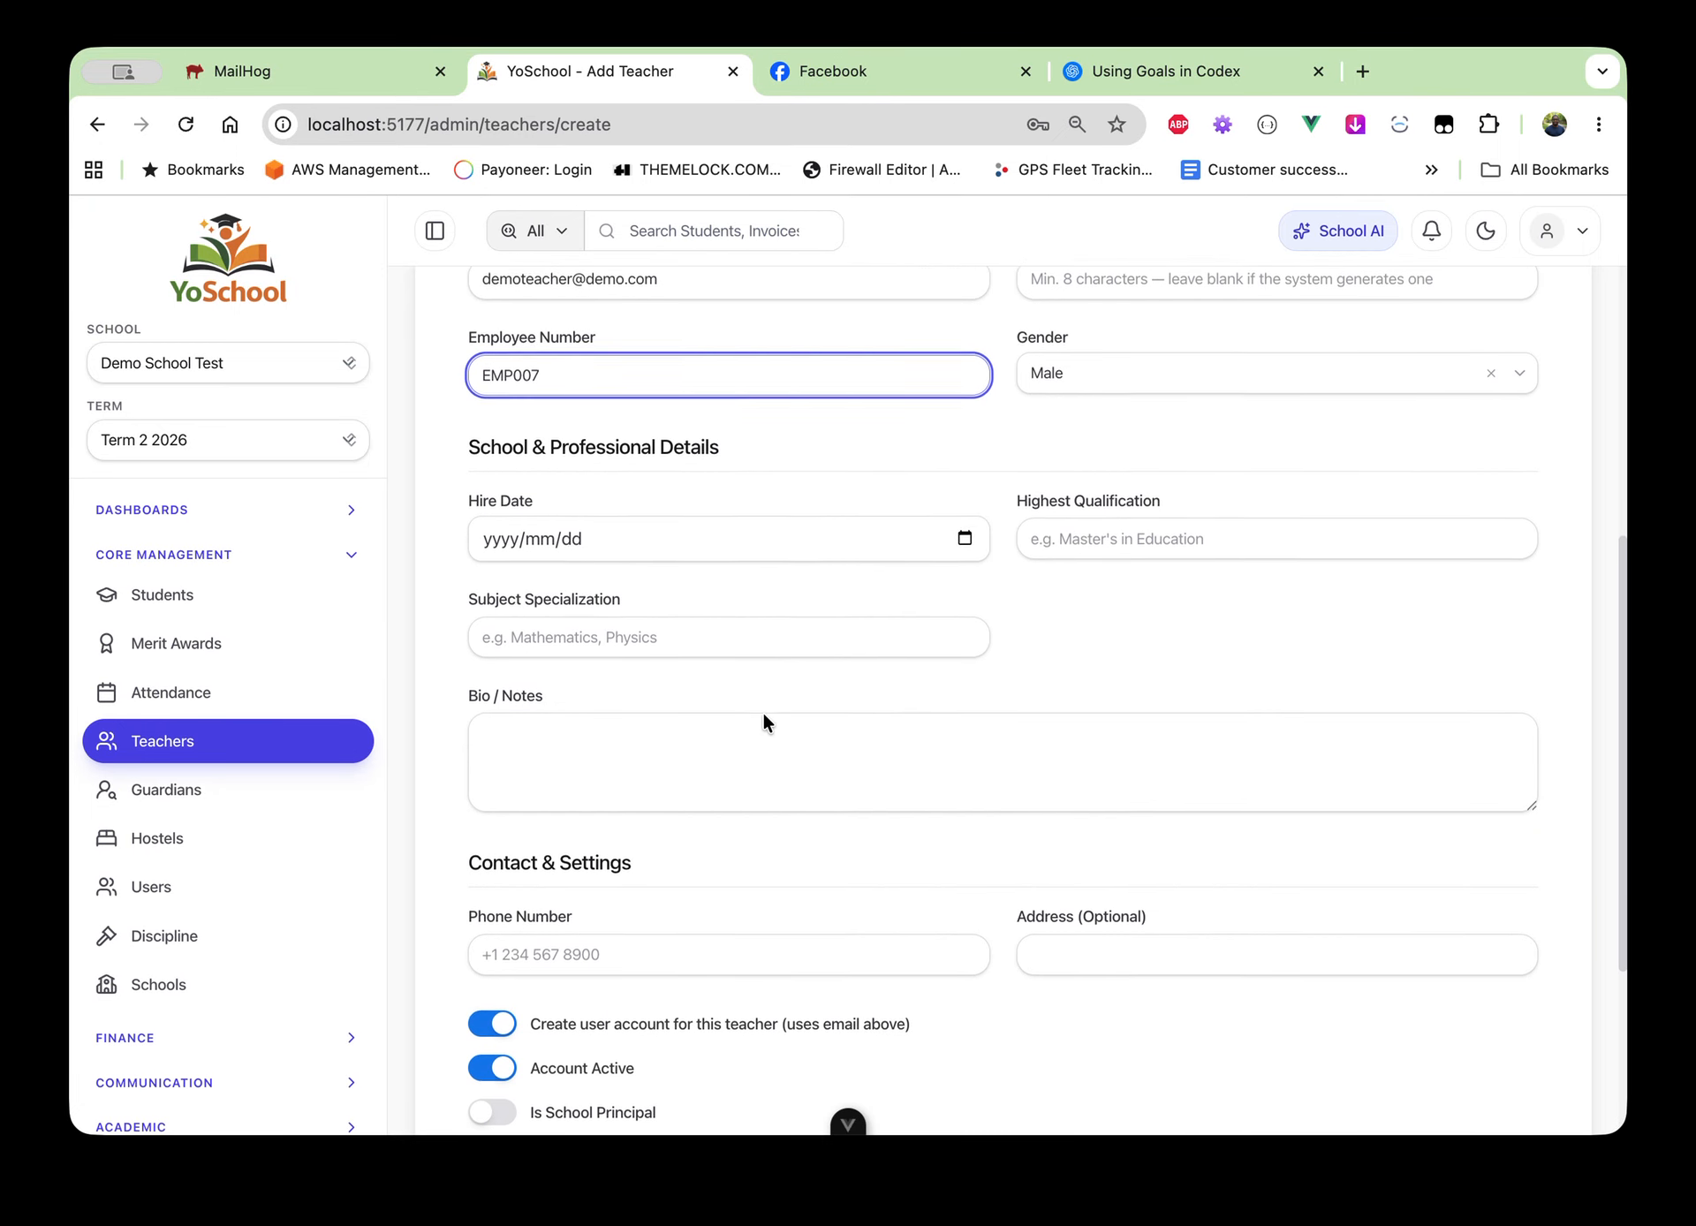
left_click(965, 539)
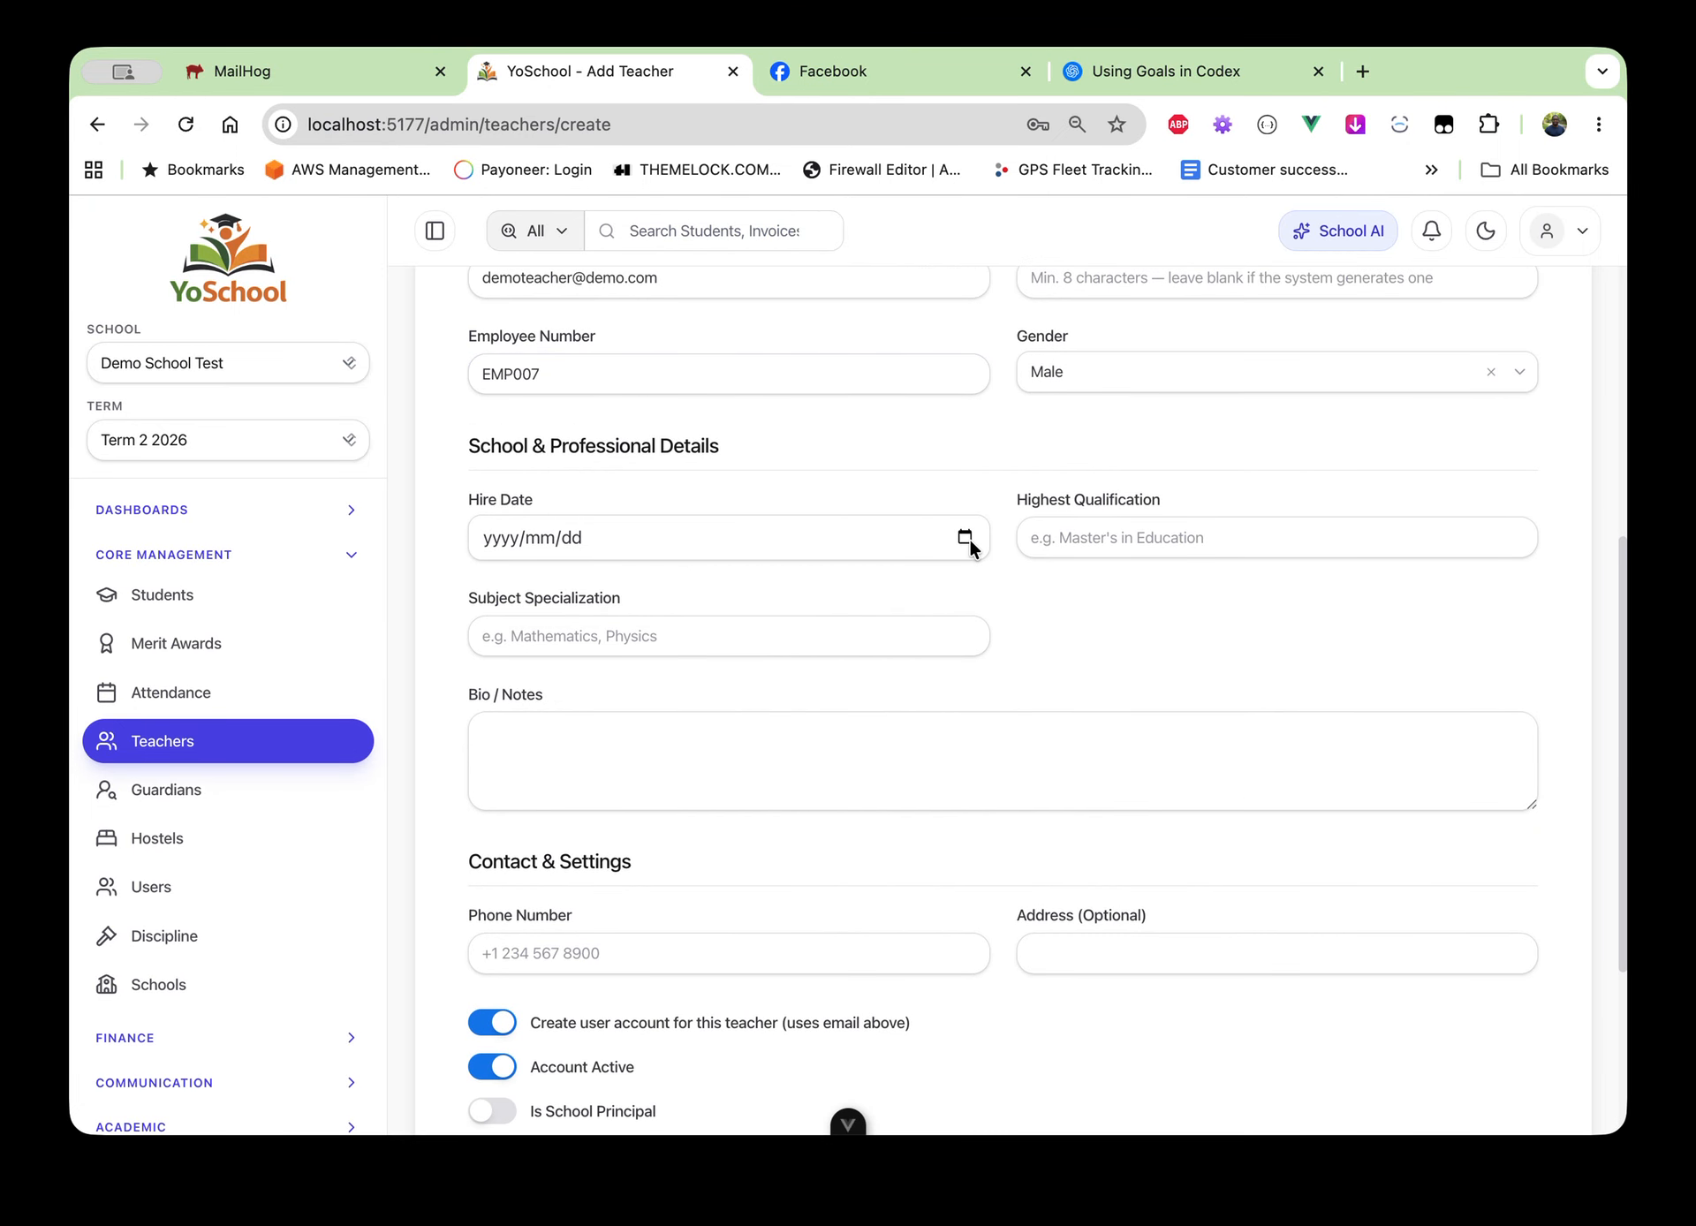
left_click(507, 649)
Set qualification 'masters in education', enter the phone number, and create the teacher
left_click(1166, 539)
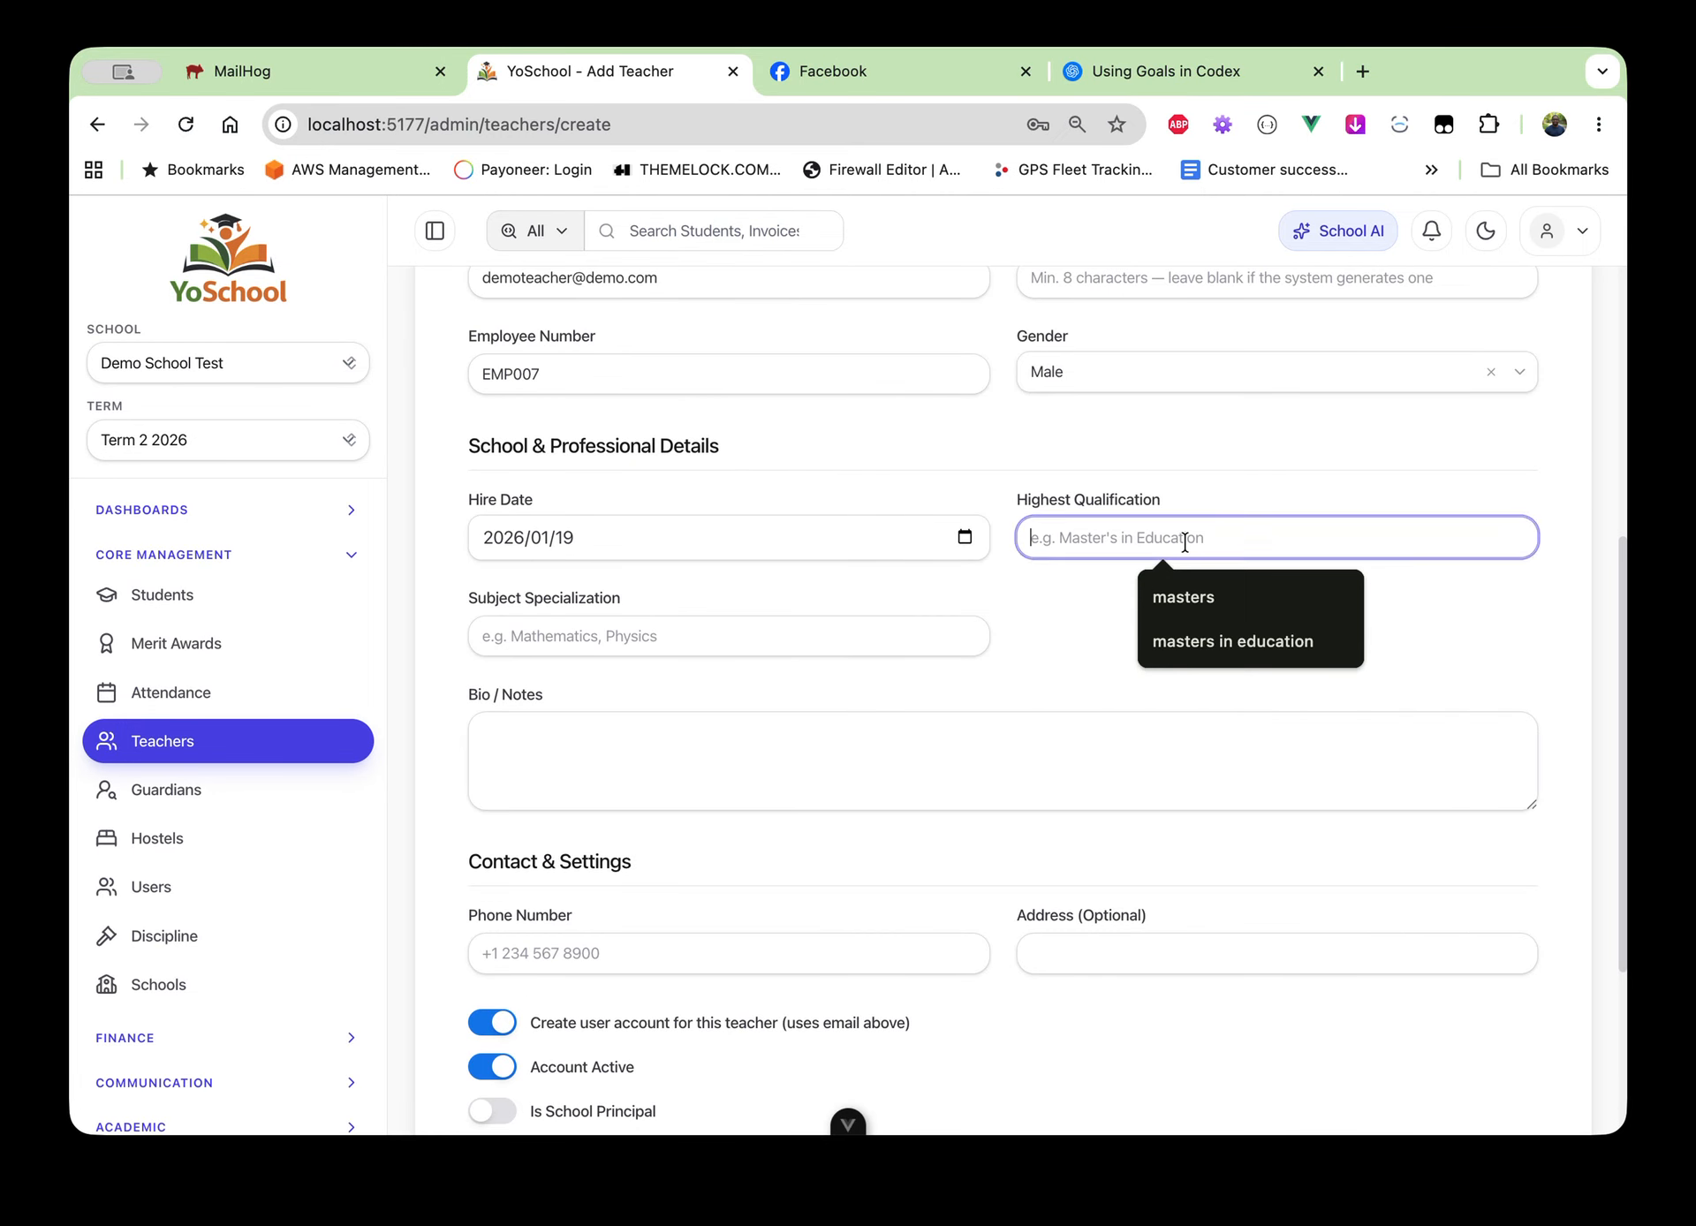
left_click(1233, 642)
scroll(1187, 846, "down", 5)
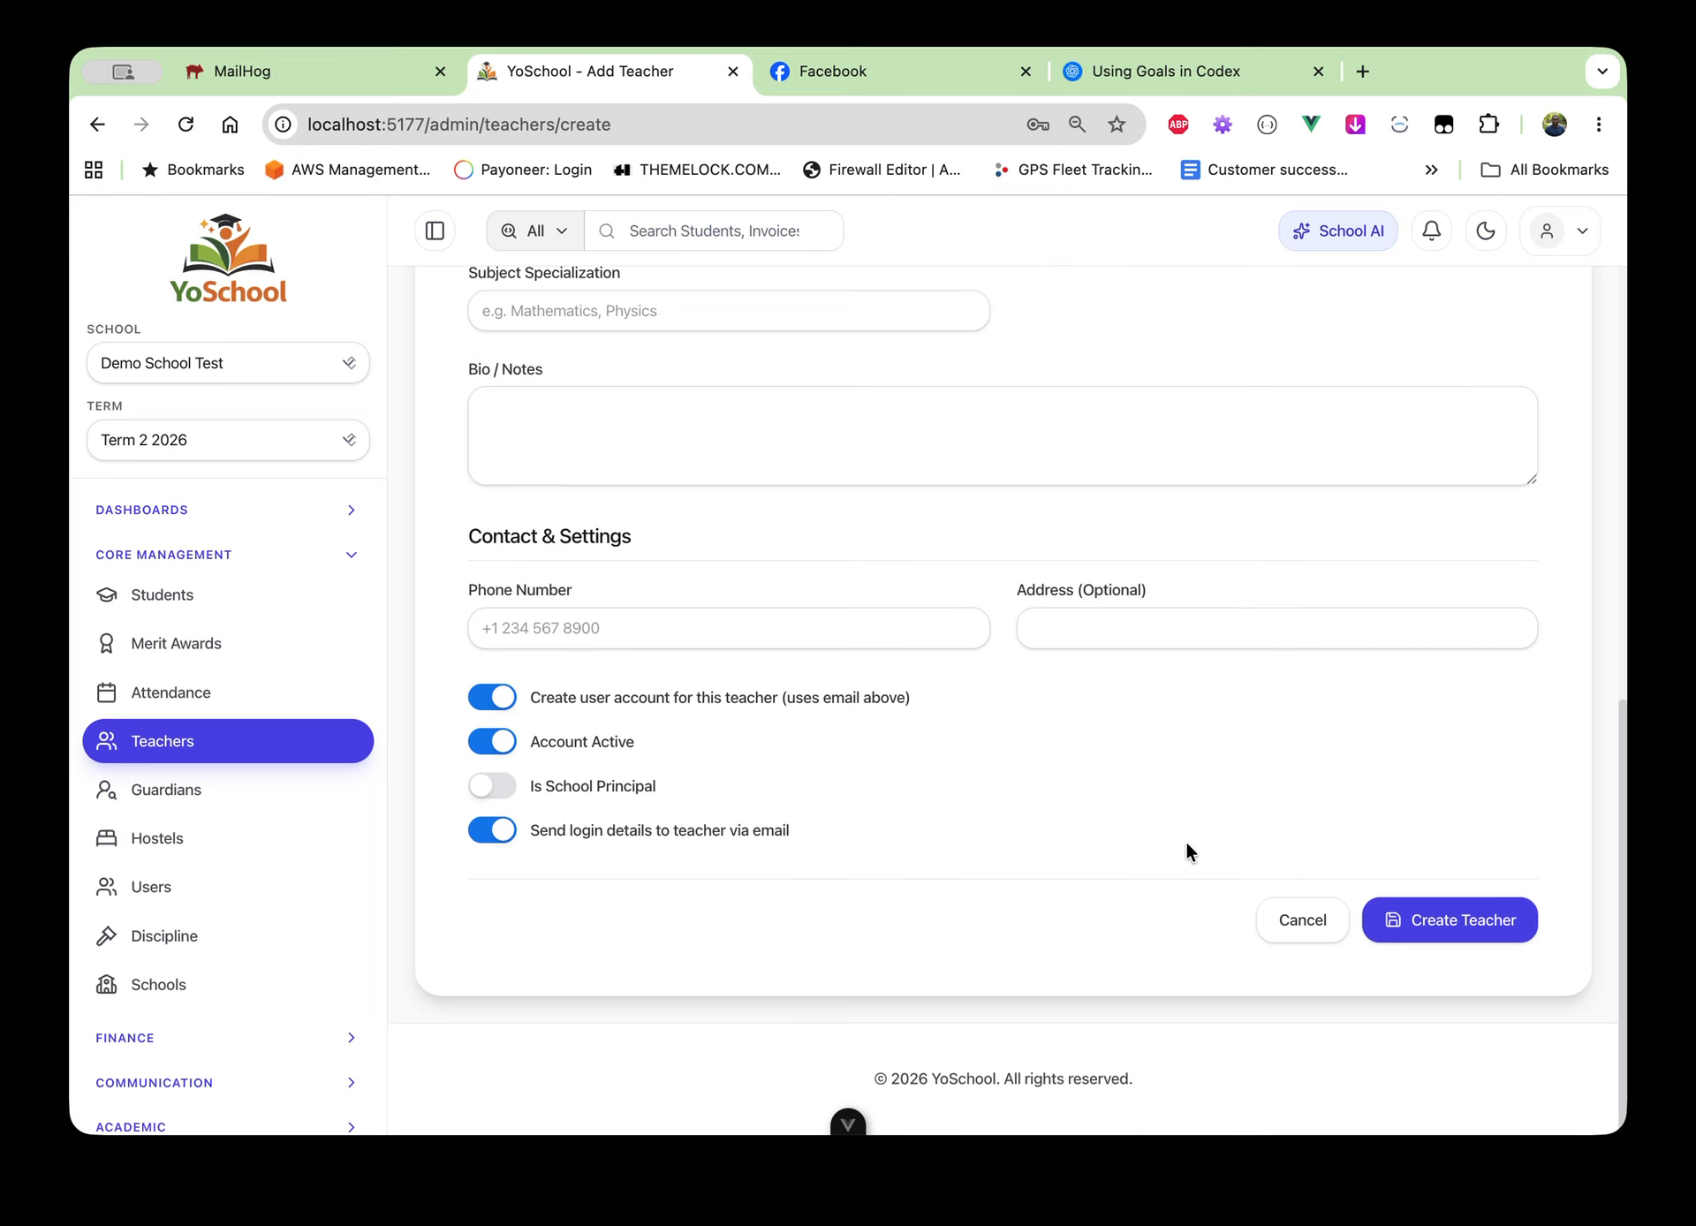
left_click(666, 629)
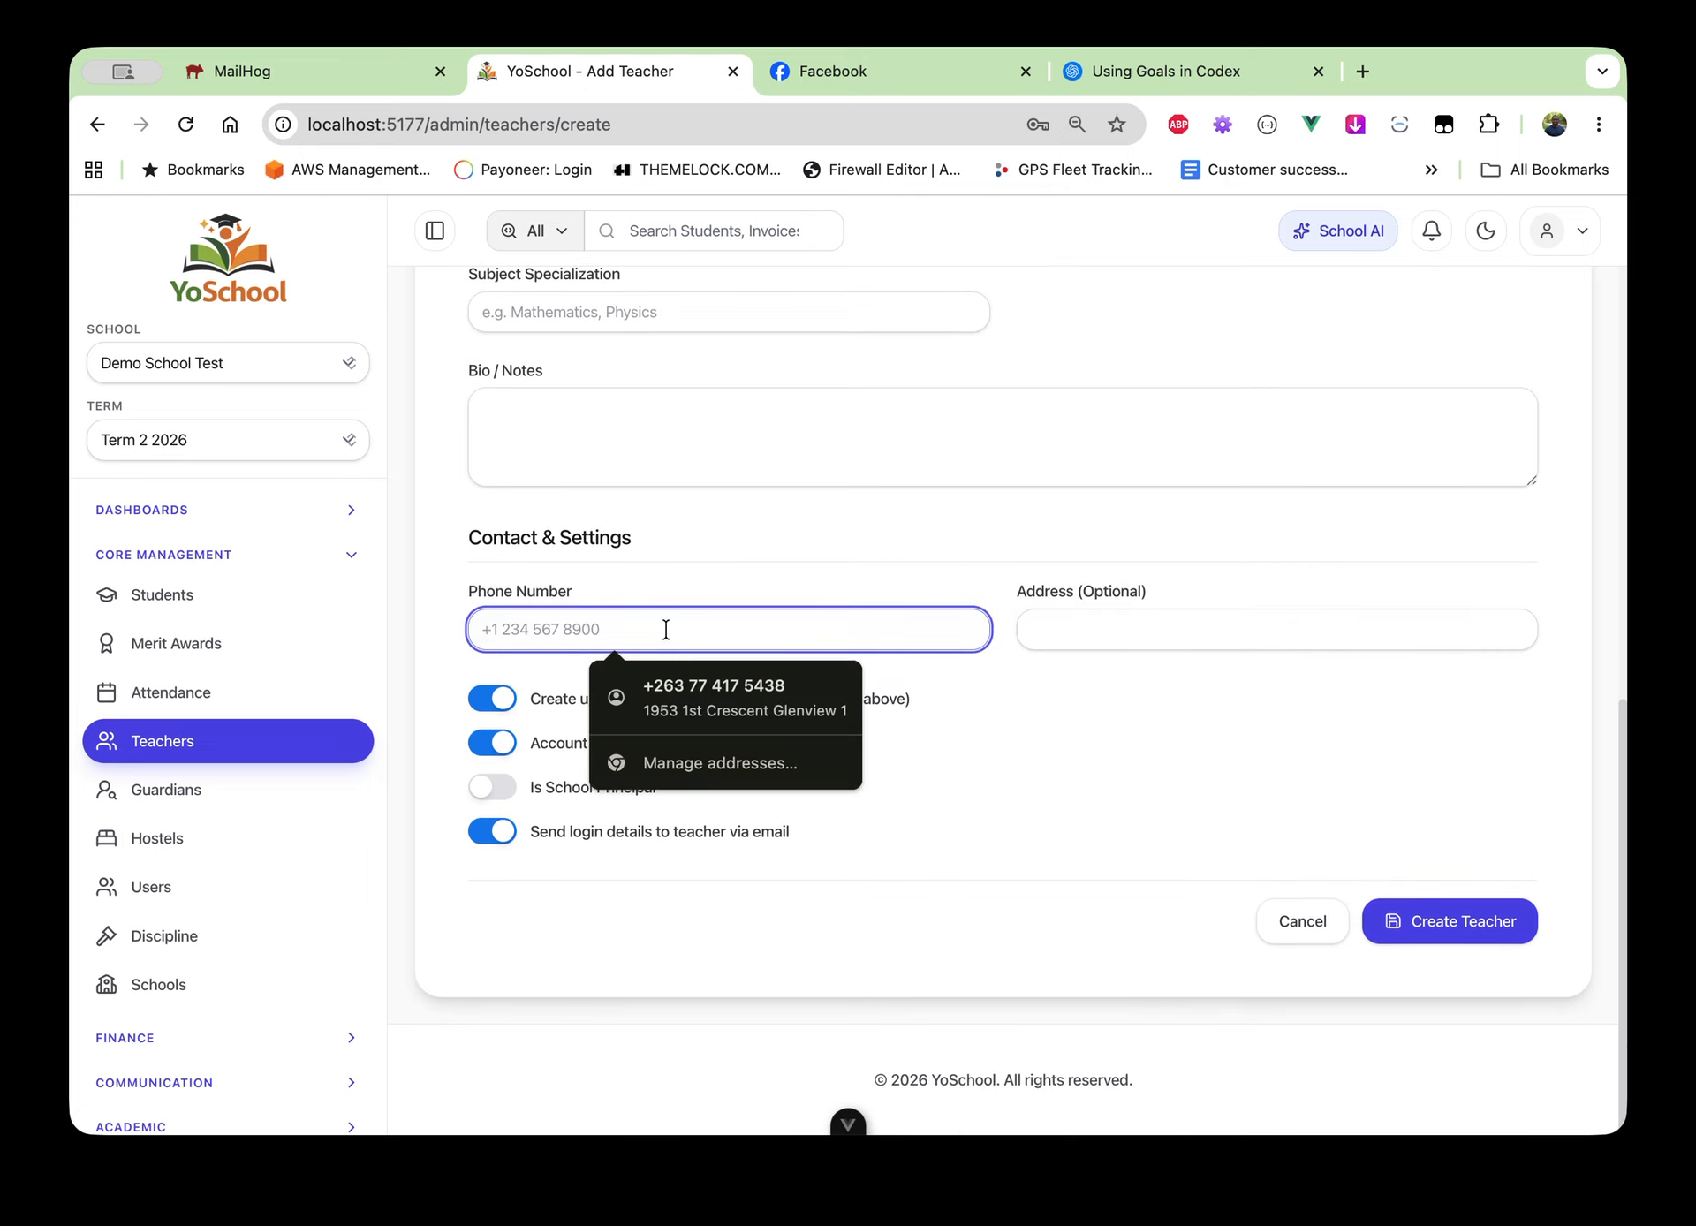
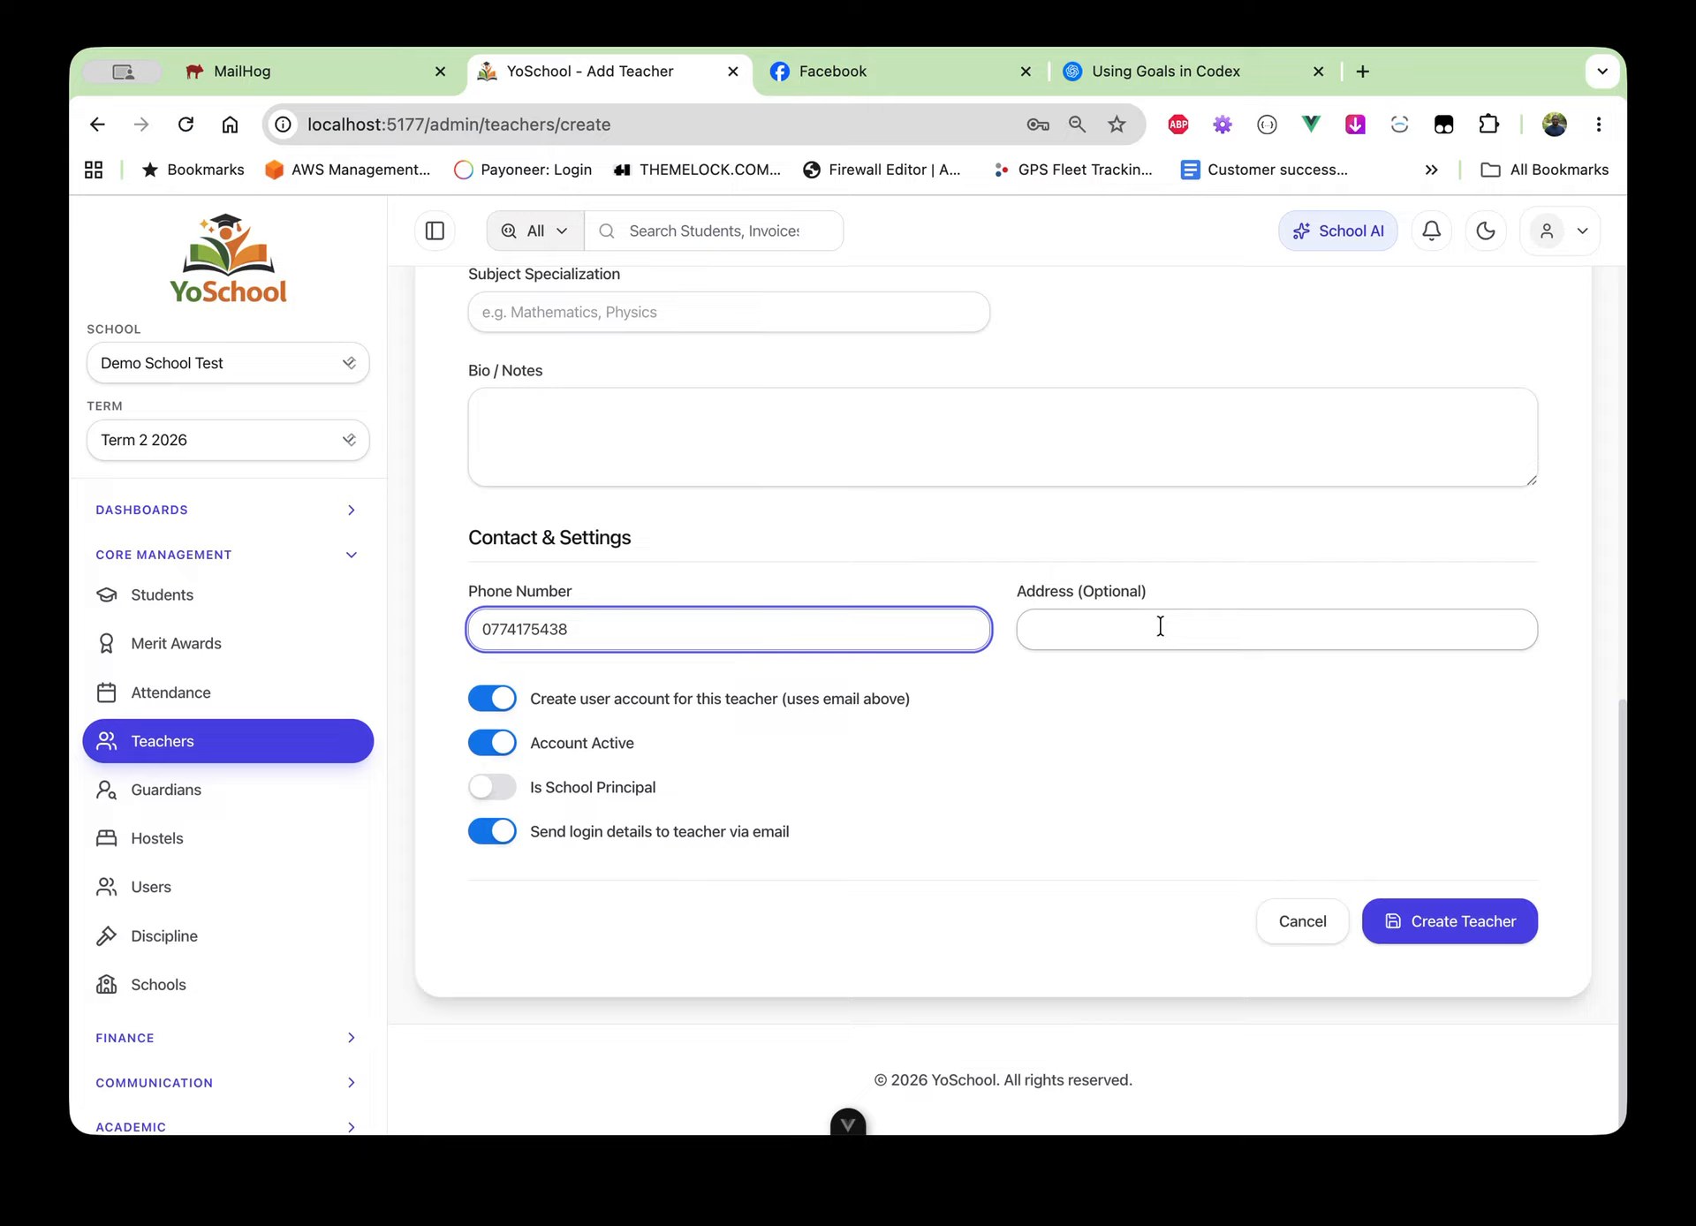
left_click(581, 753)
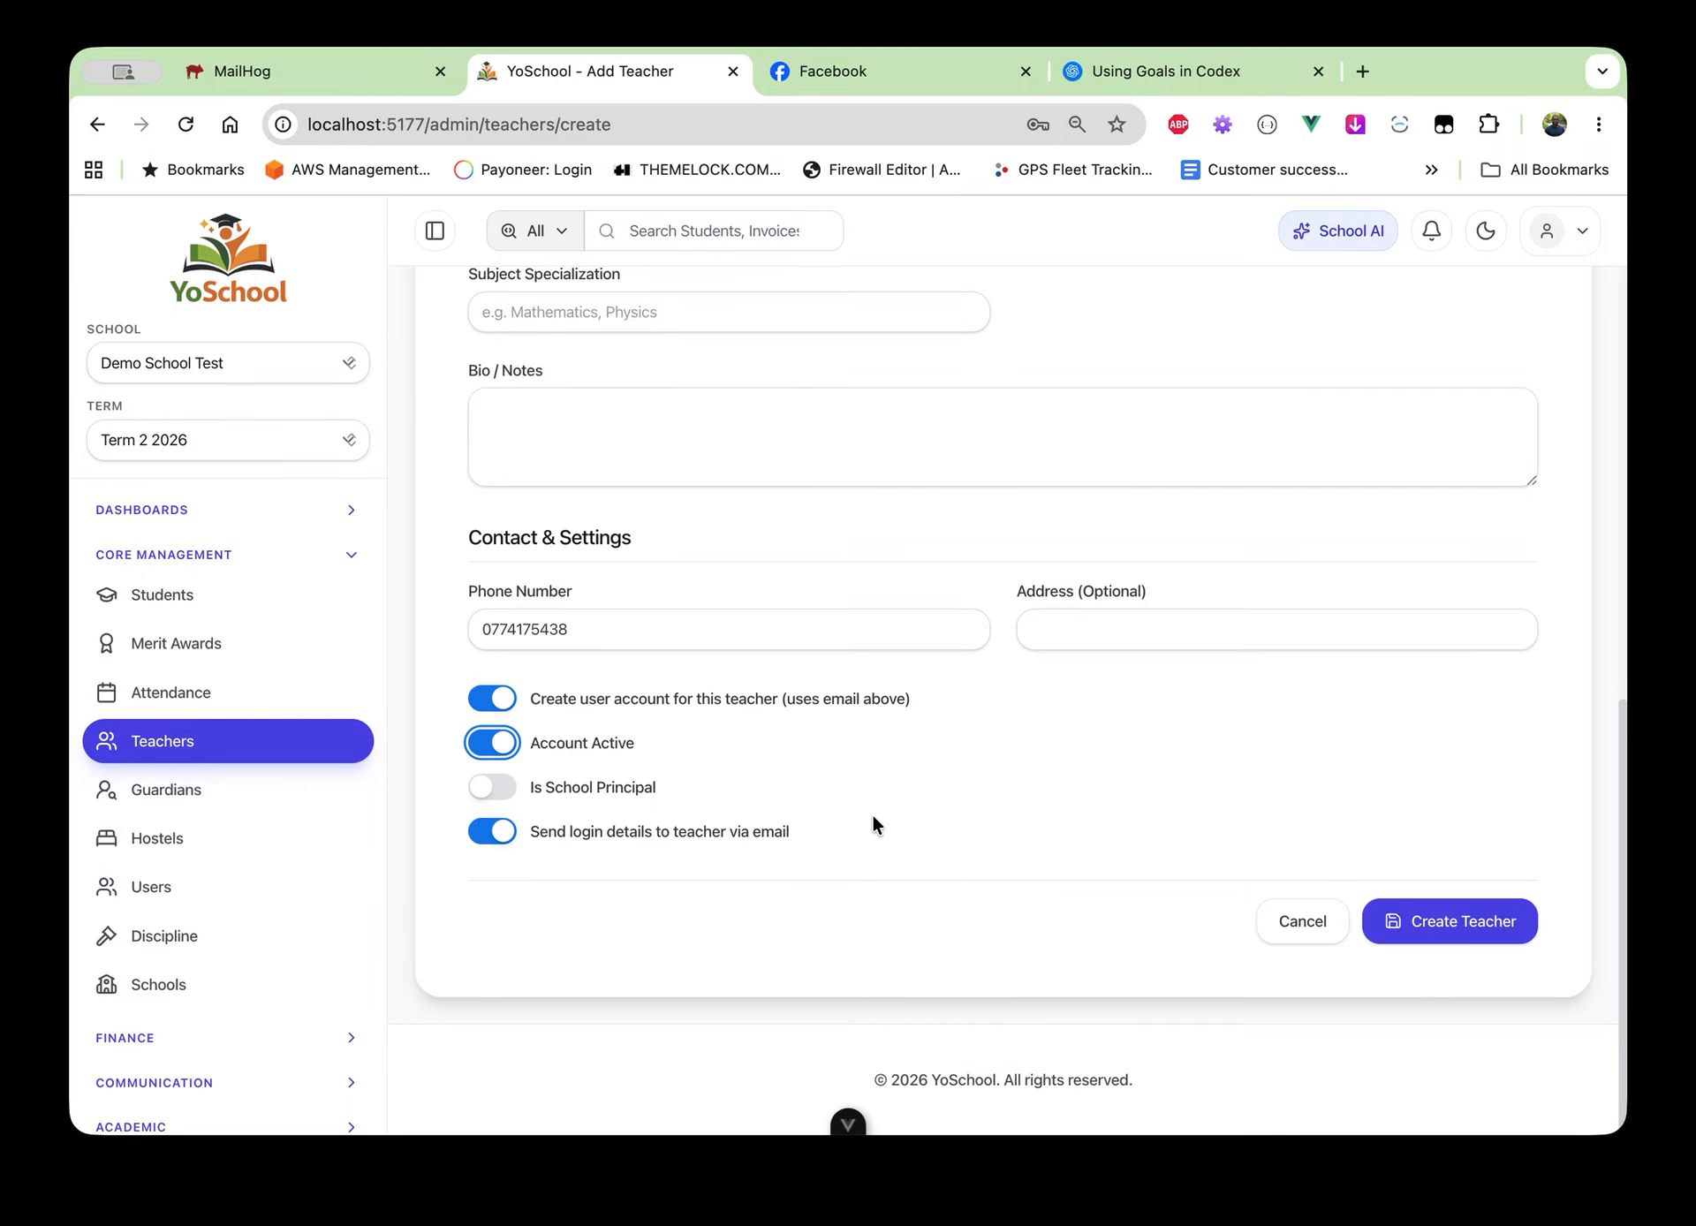
left_click(1472, 925)
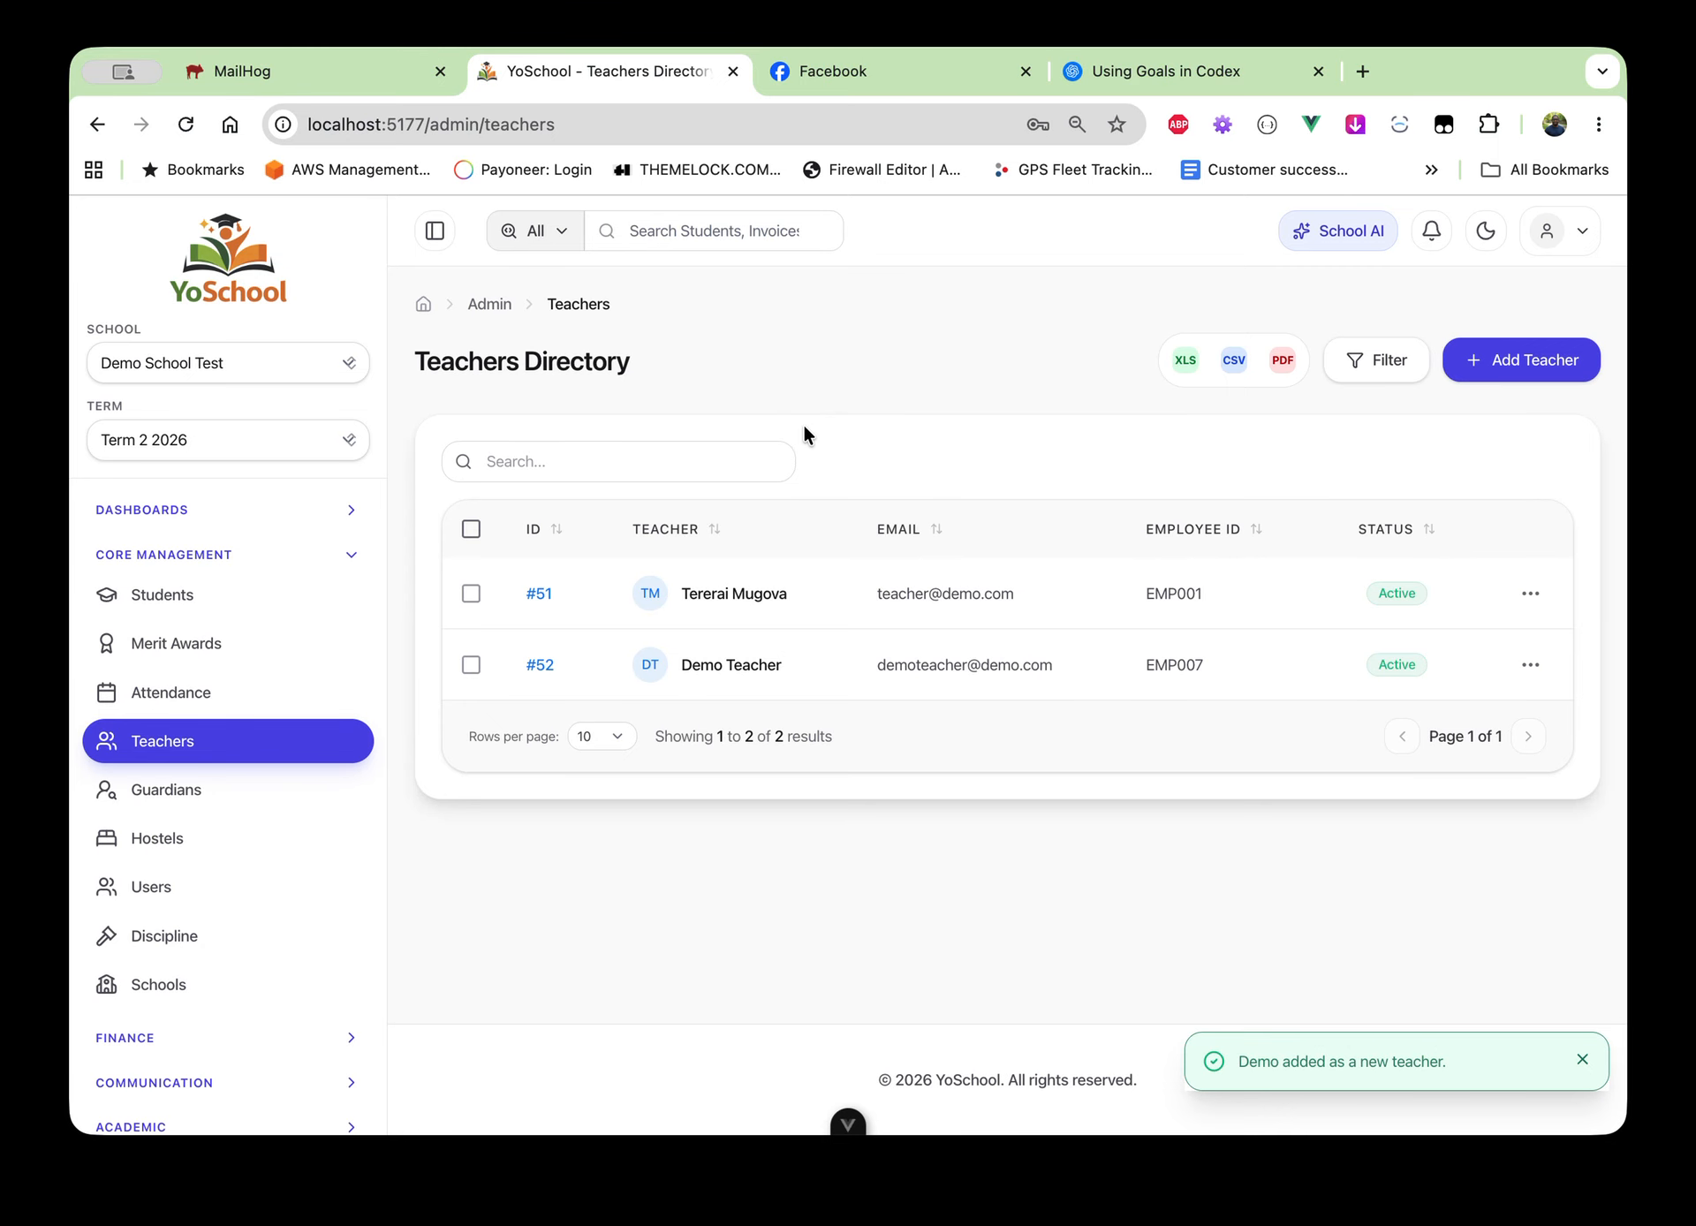
left_click(293, 66)
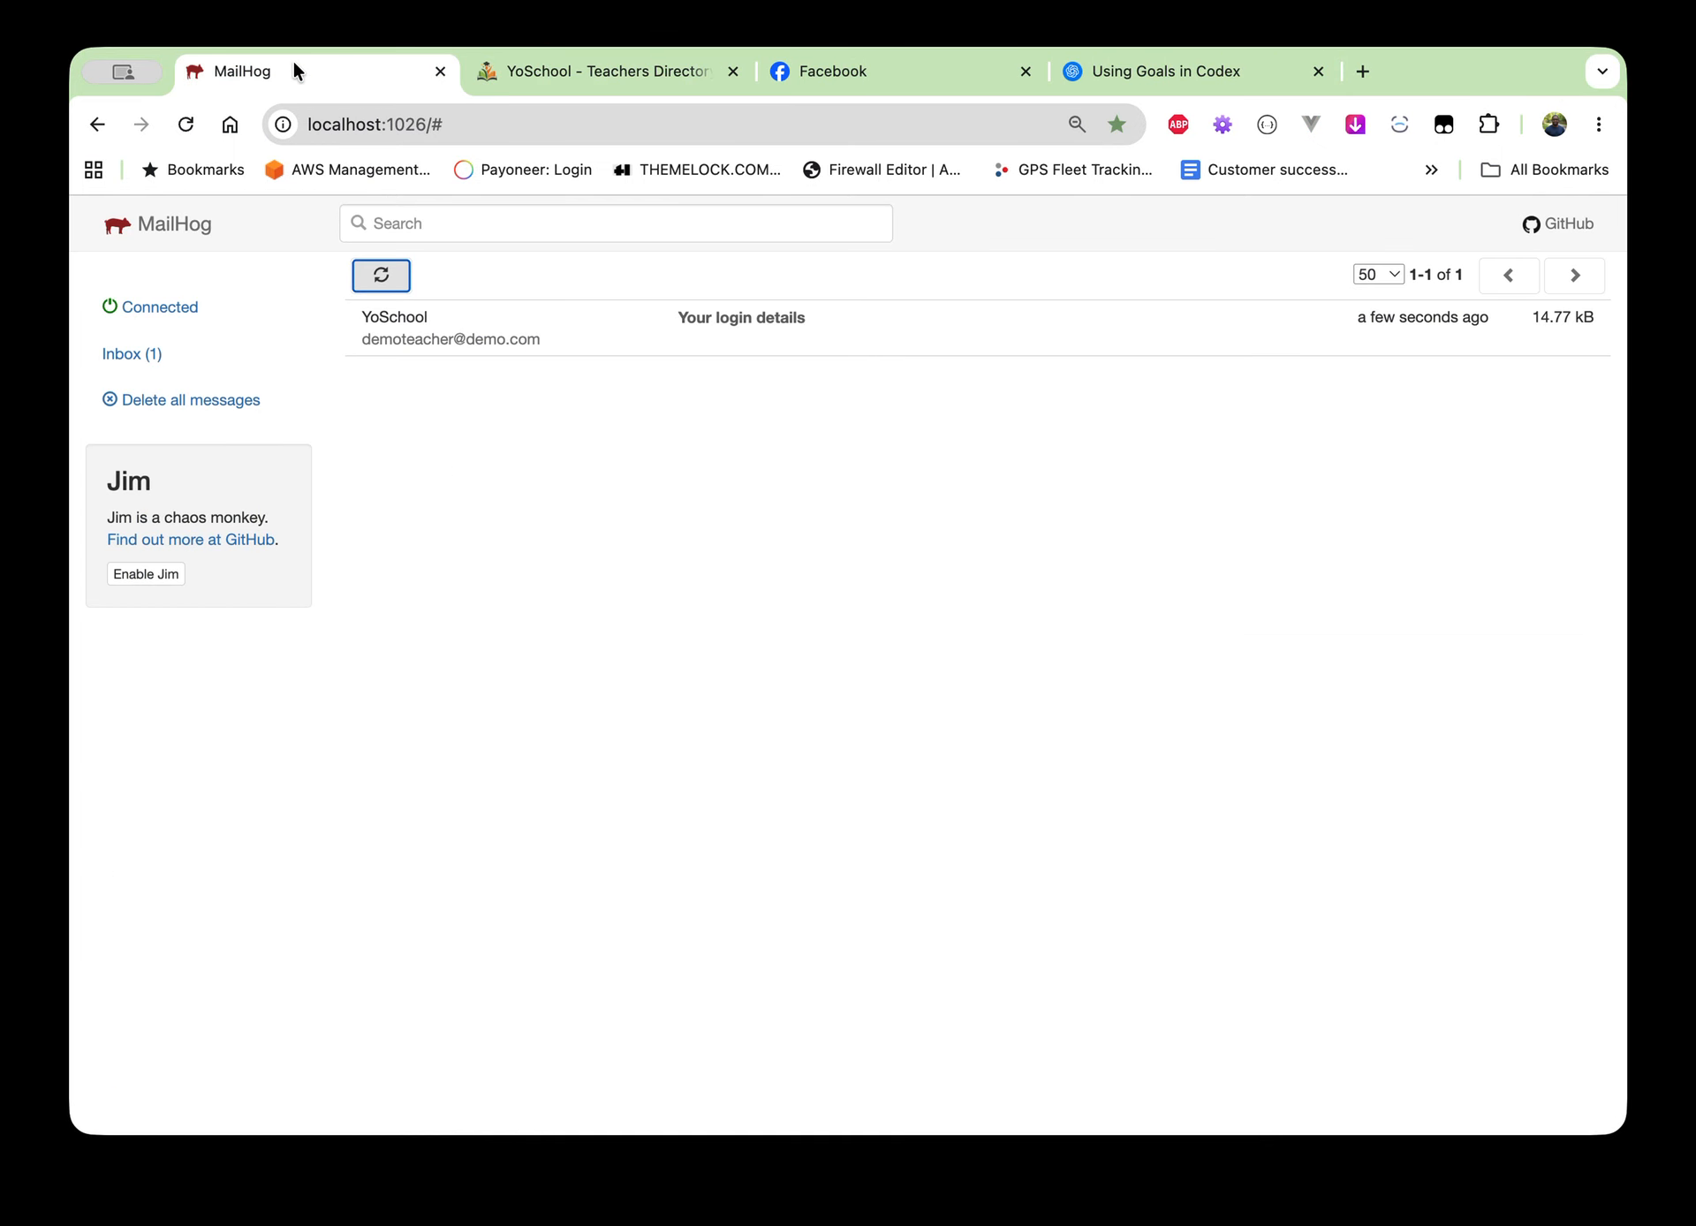
Read the 'Your login details' email in MailHog, then return to the YoSchool Teachers Directory
left_click(471, 347)
scroll(576, 650, "down", 2)
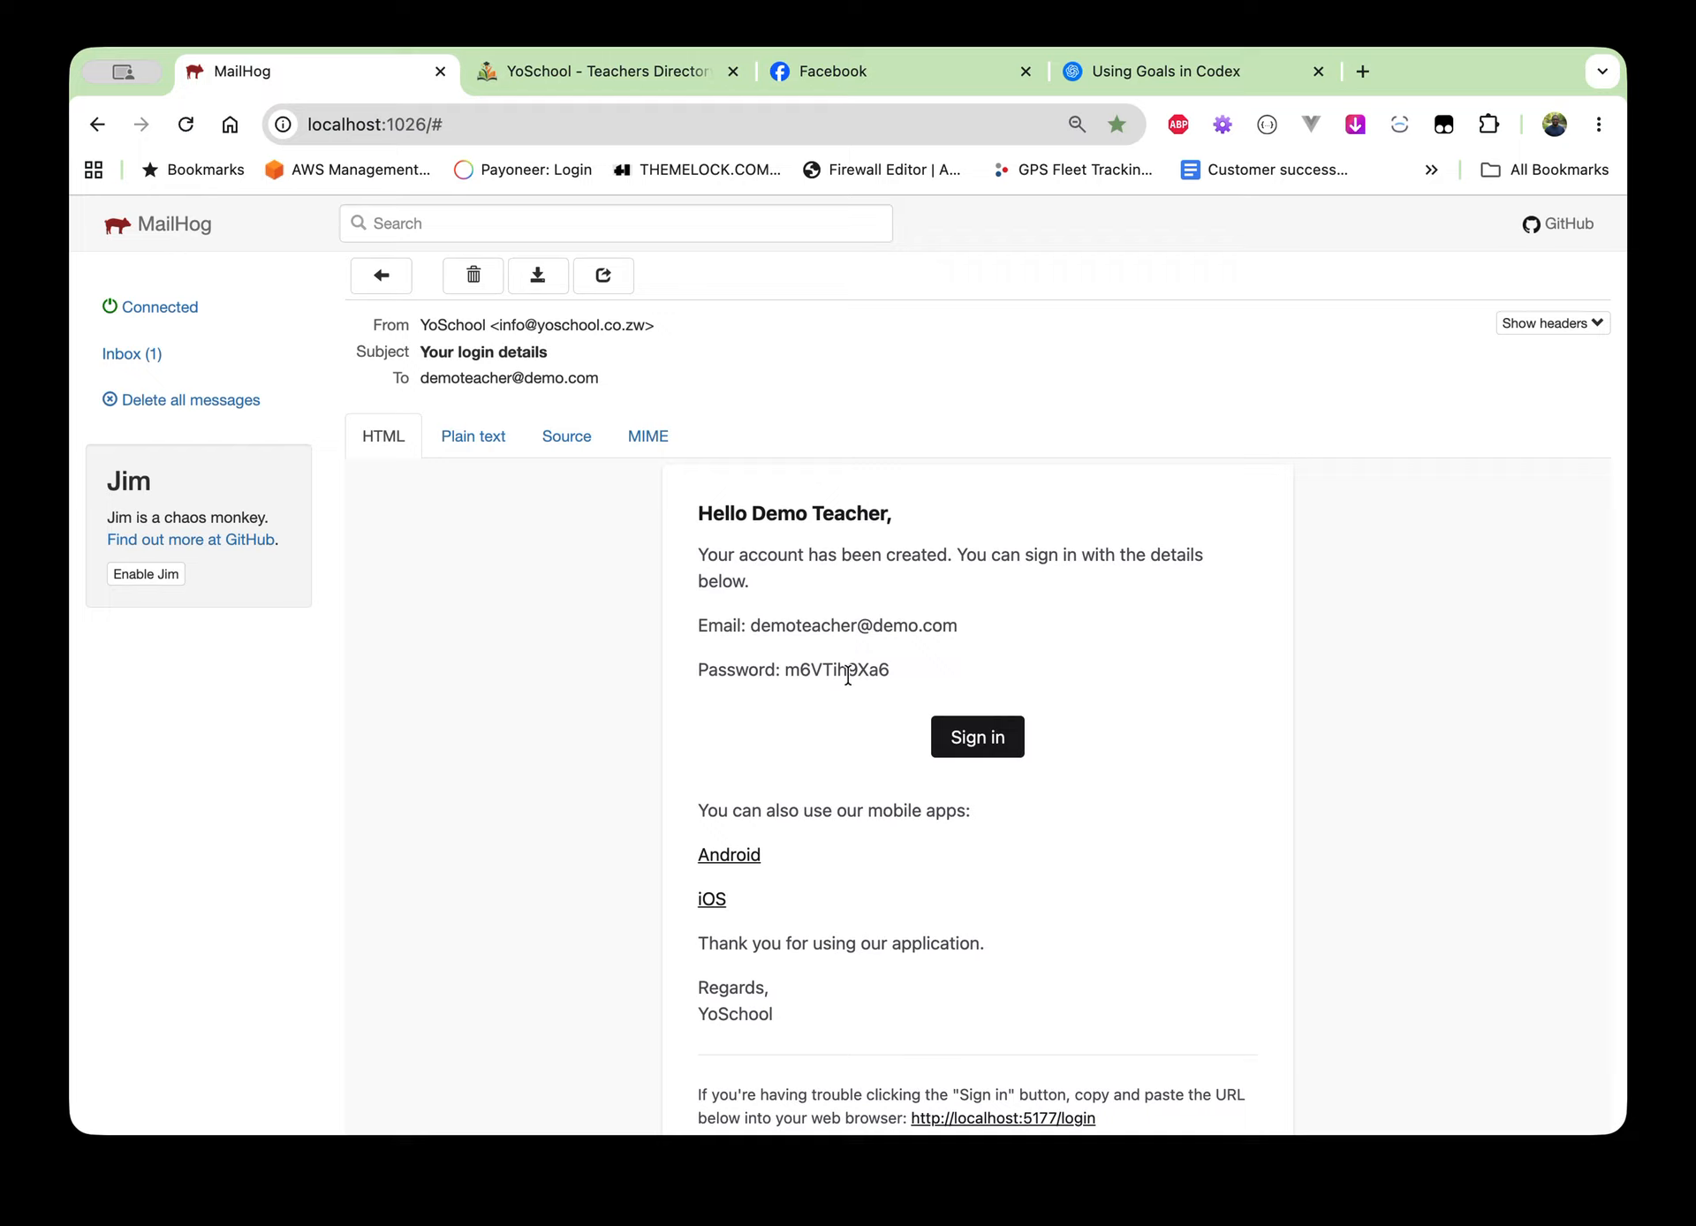
scroll(806, 800, "down", 1)
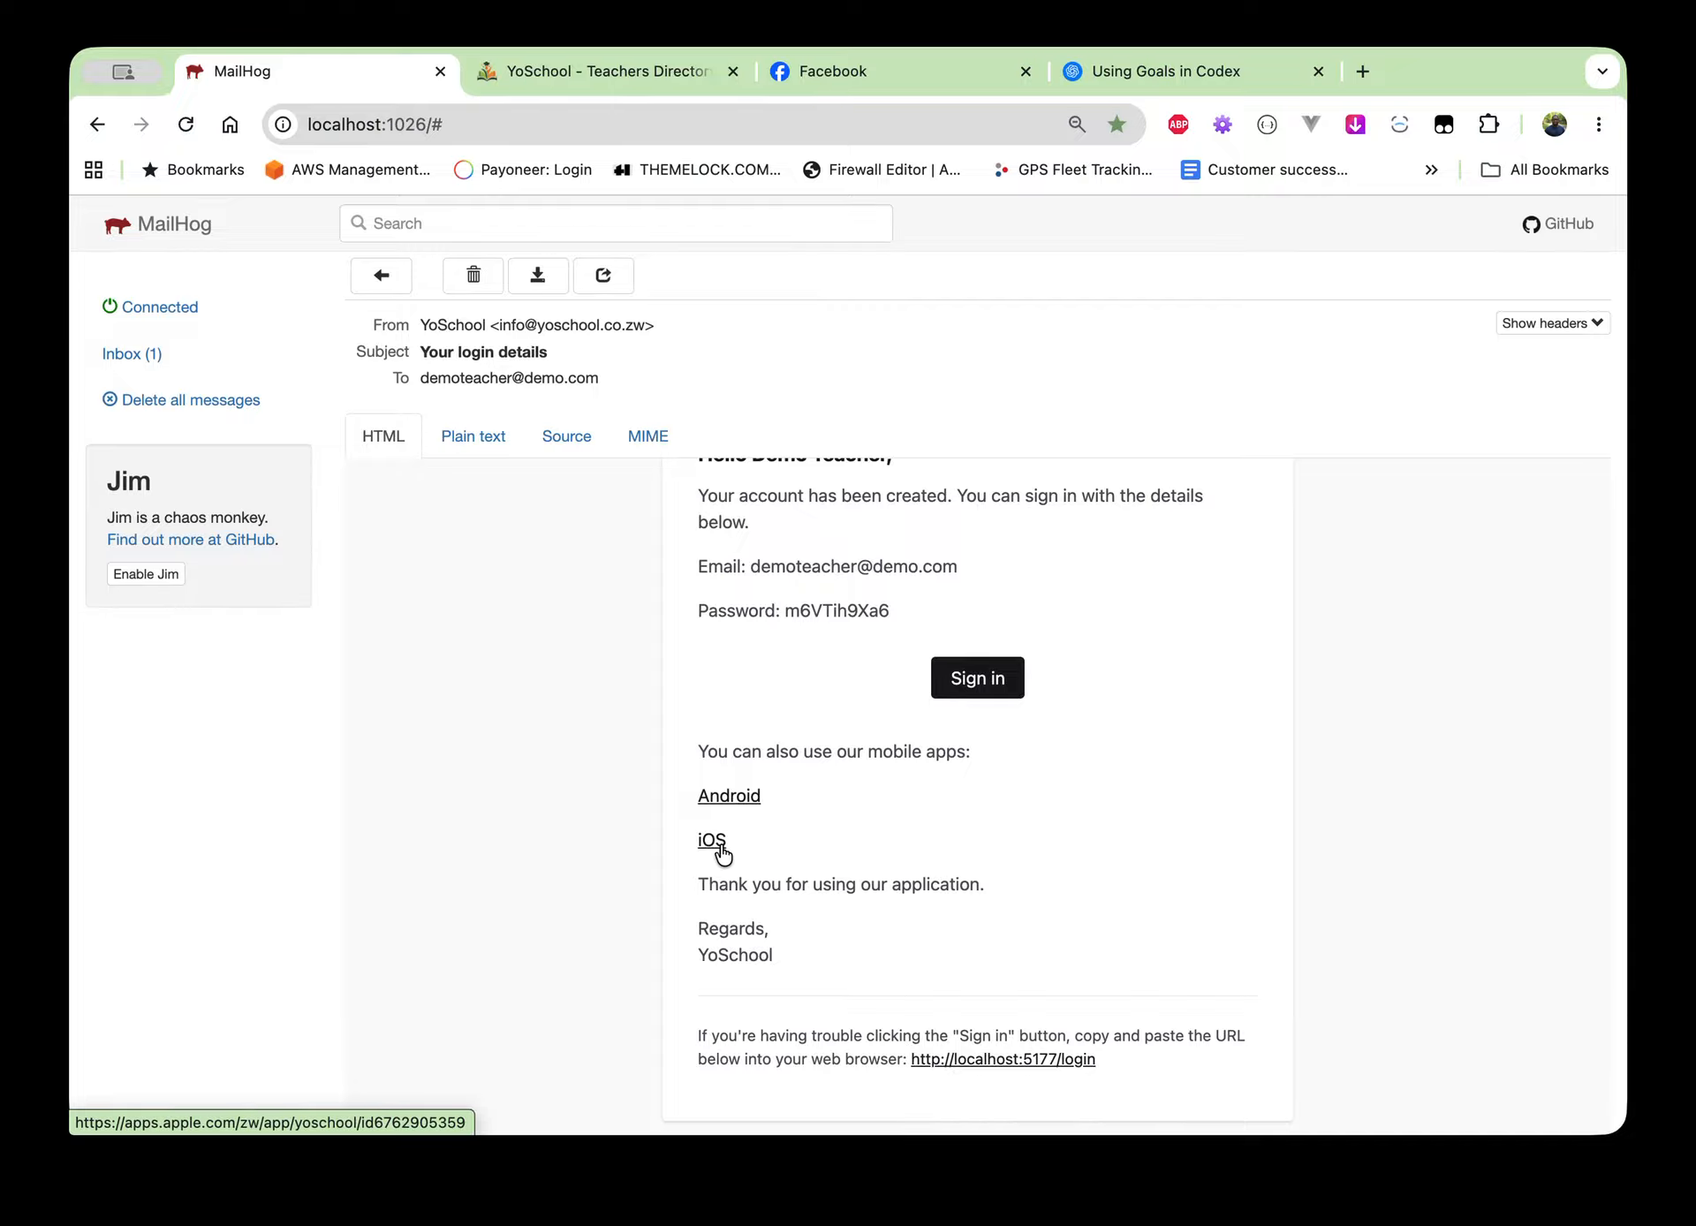
left_click(649, 76)
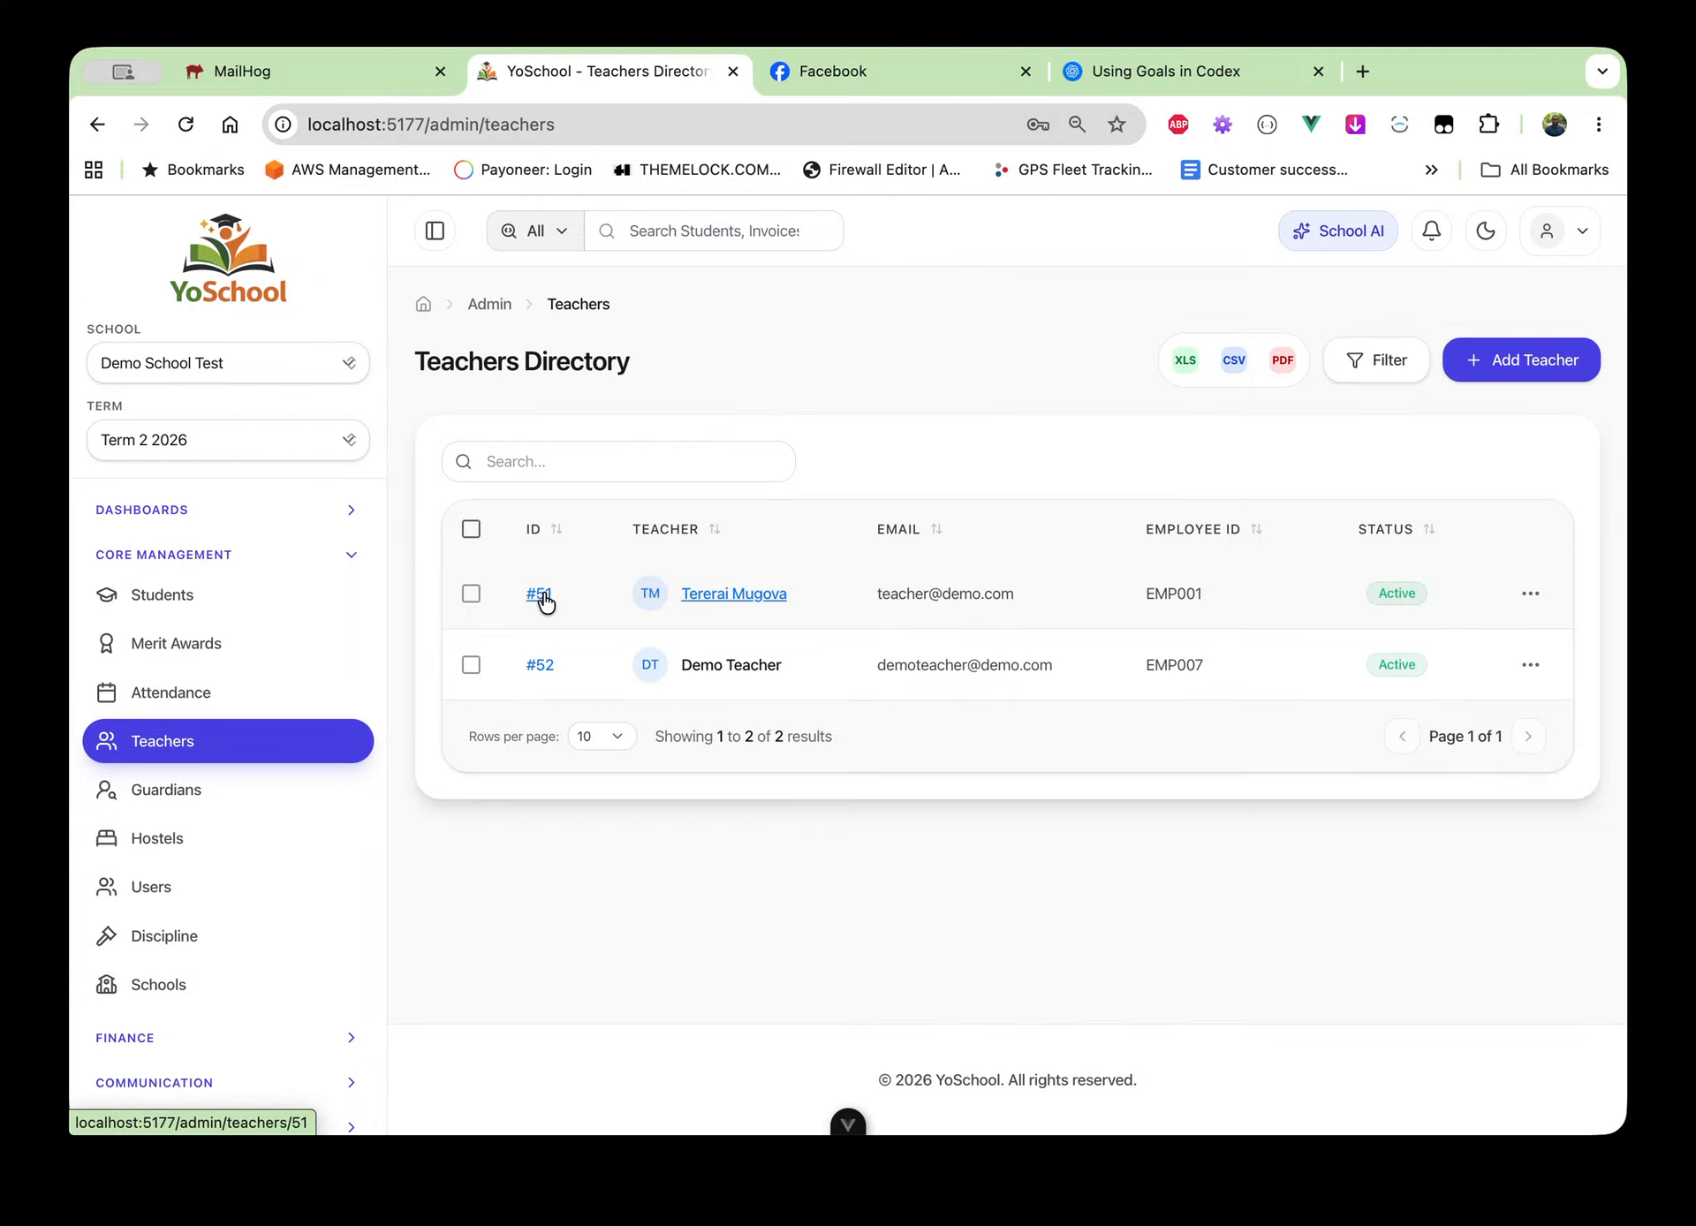
Go to System & Profile > Imports and start a new import
scroll(167, 704, "down", 5)
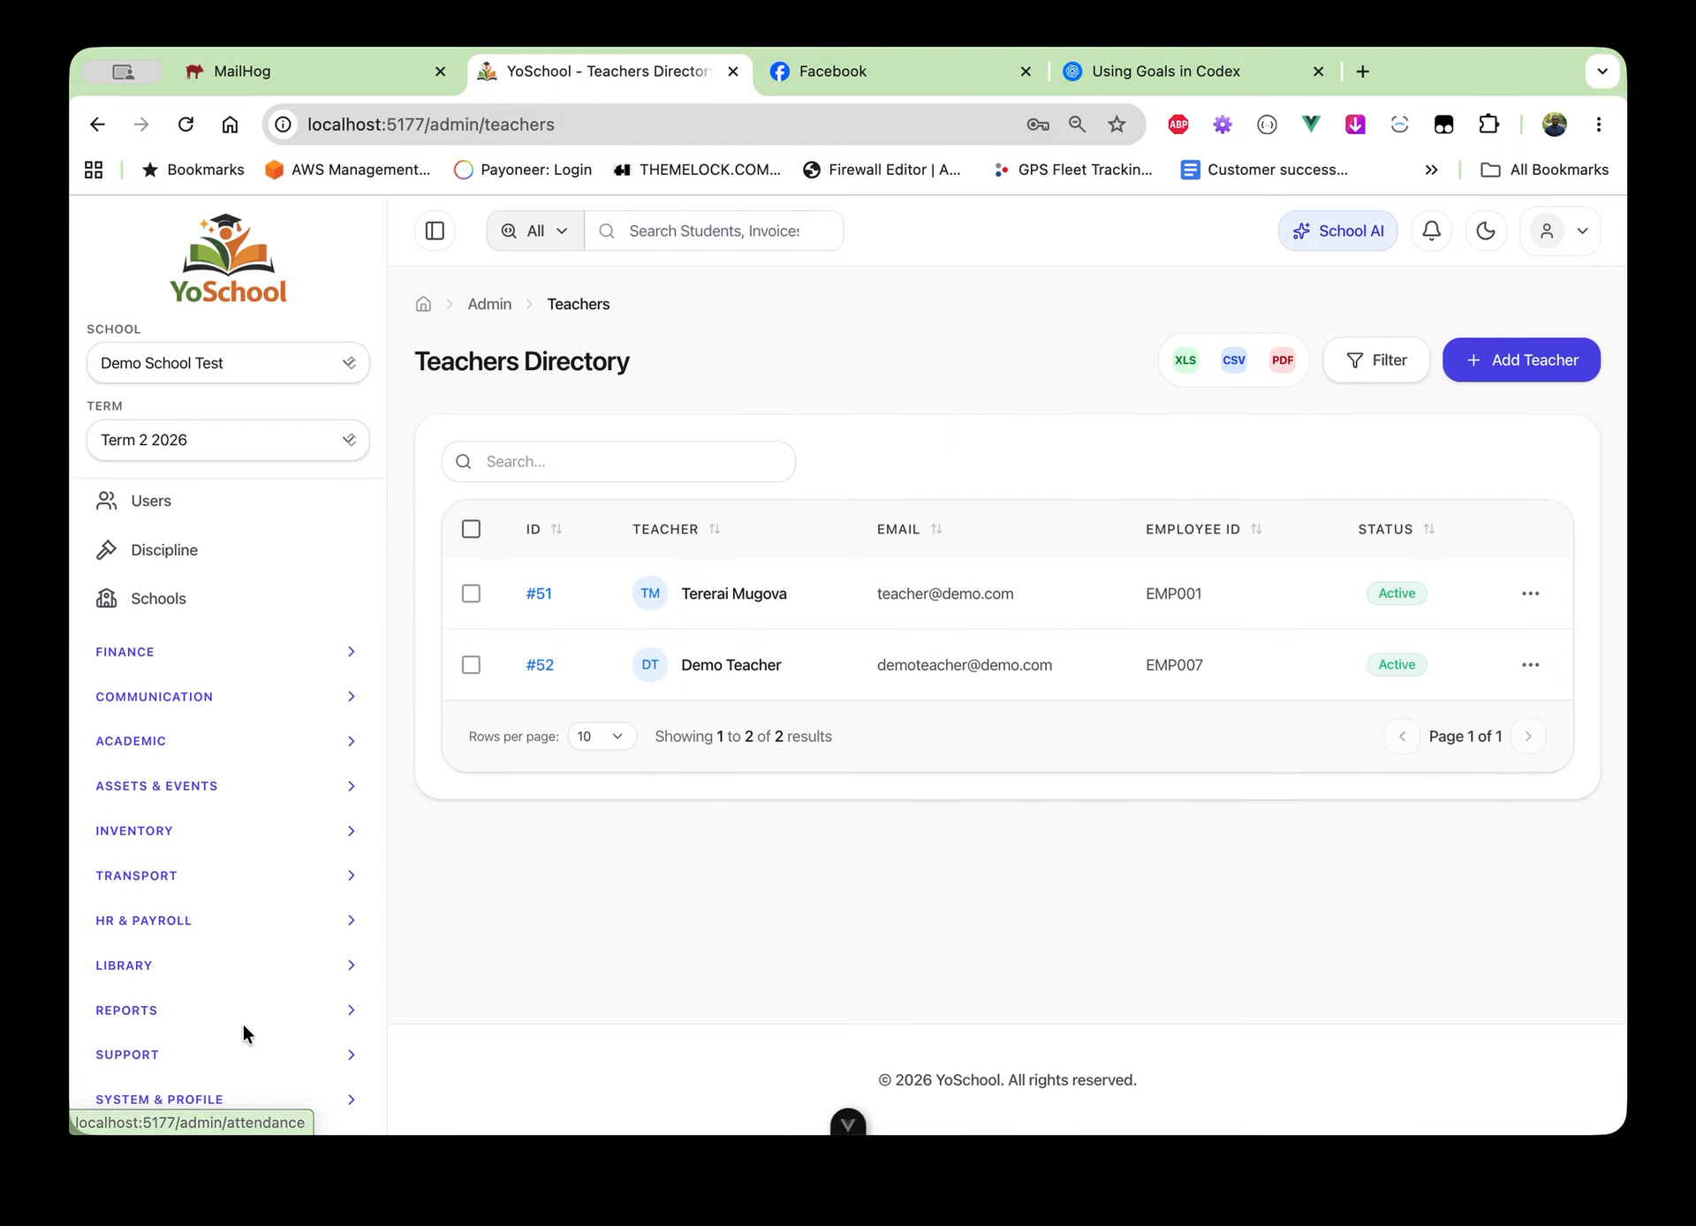
left_click(232, 1104)
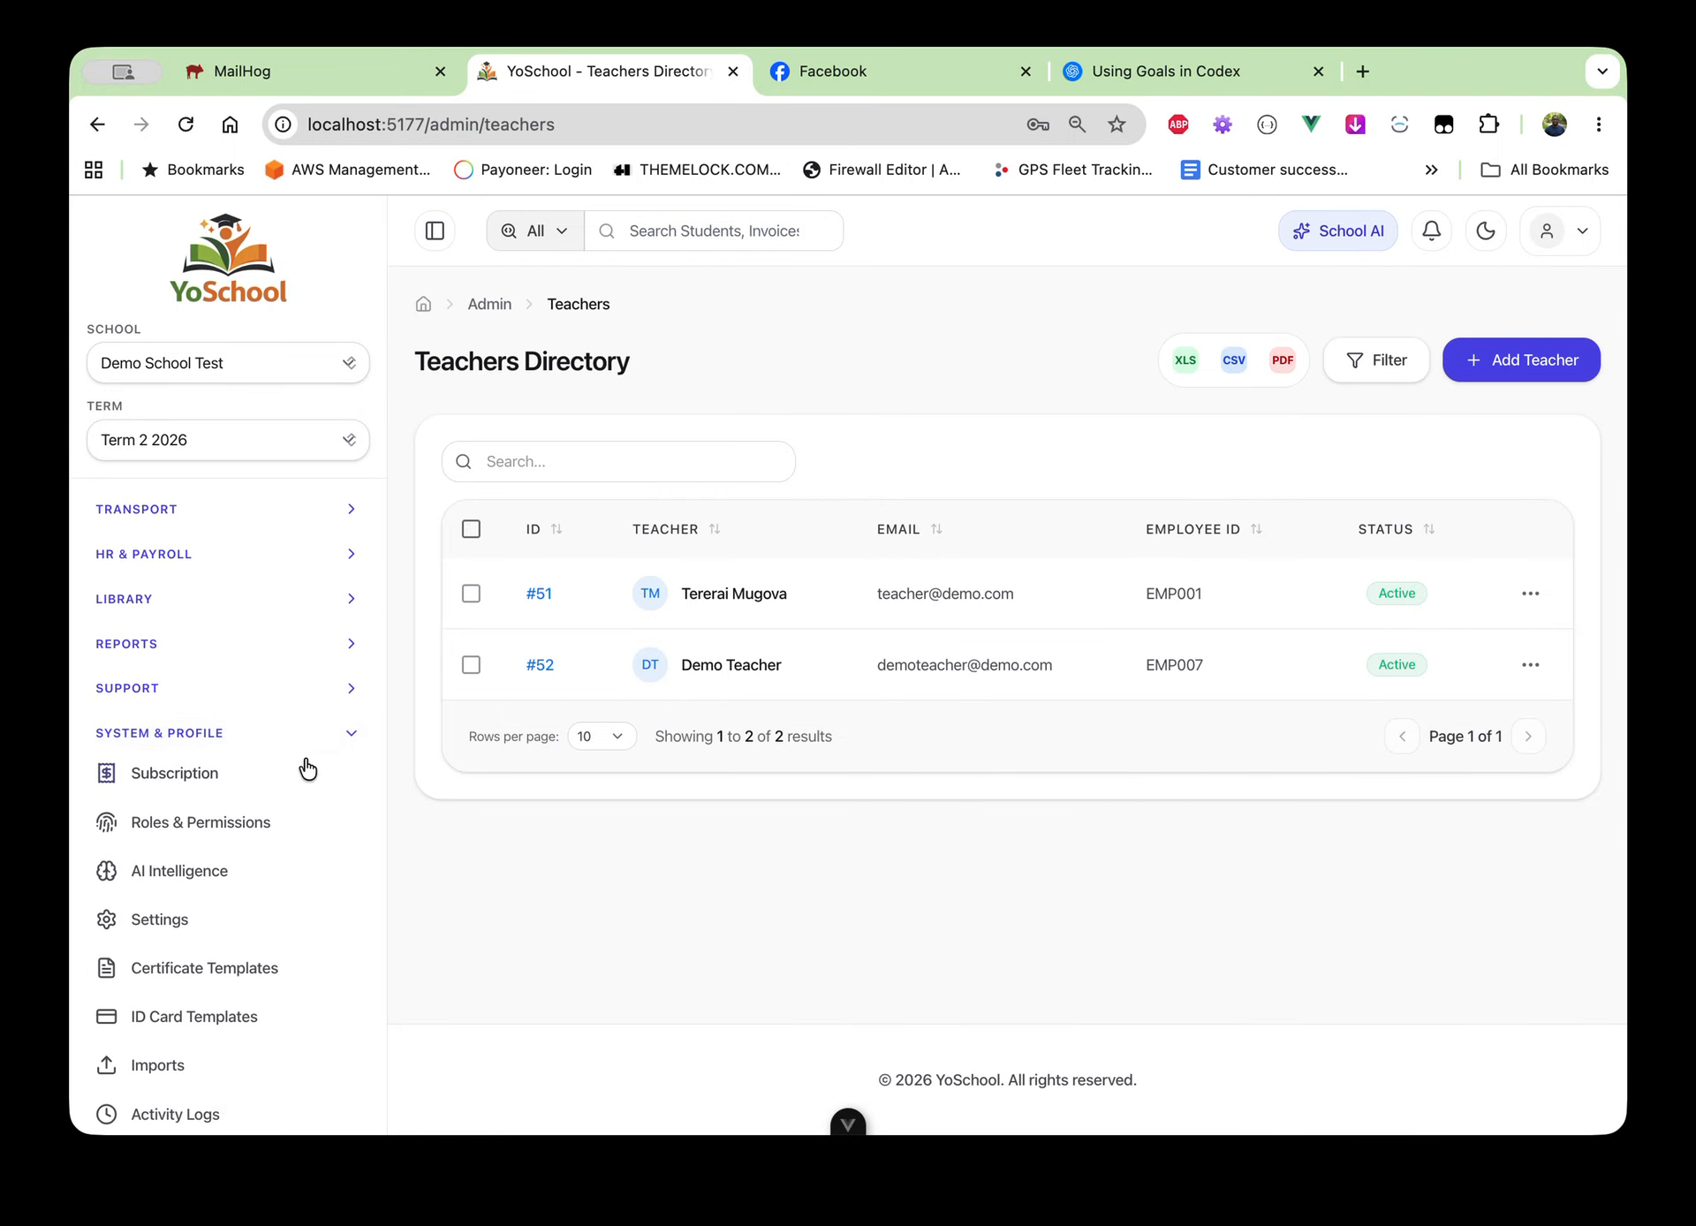
scroll(220, 901, "down", 1)
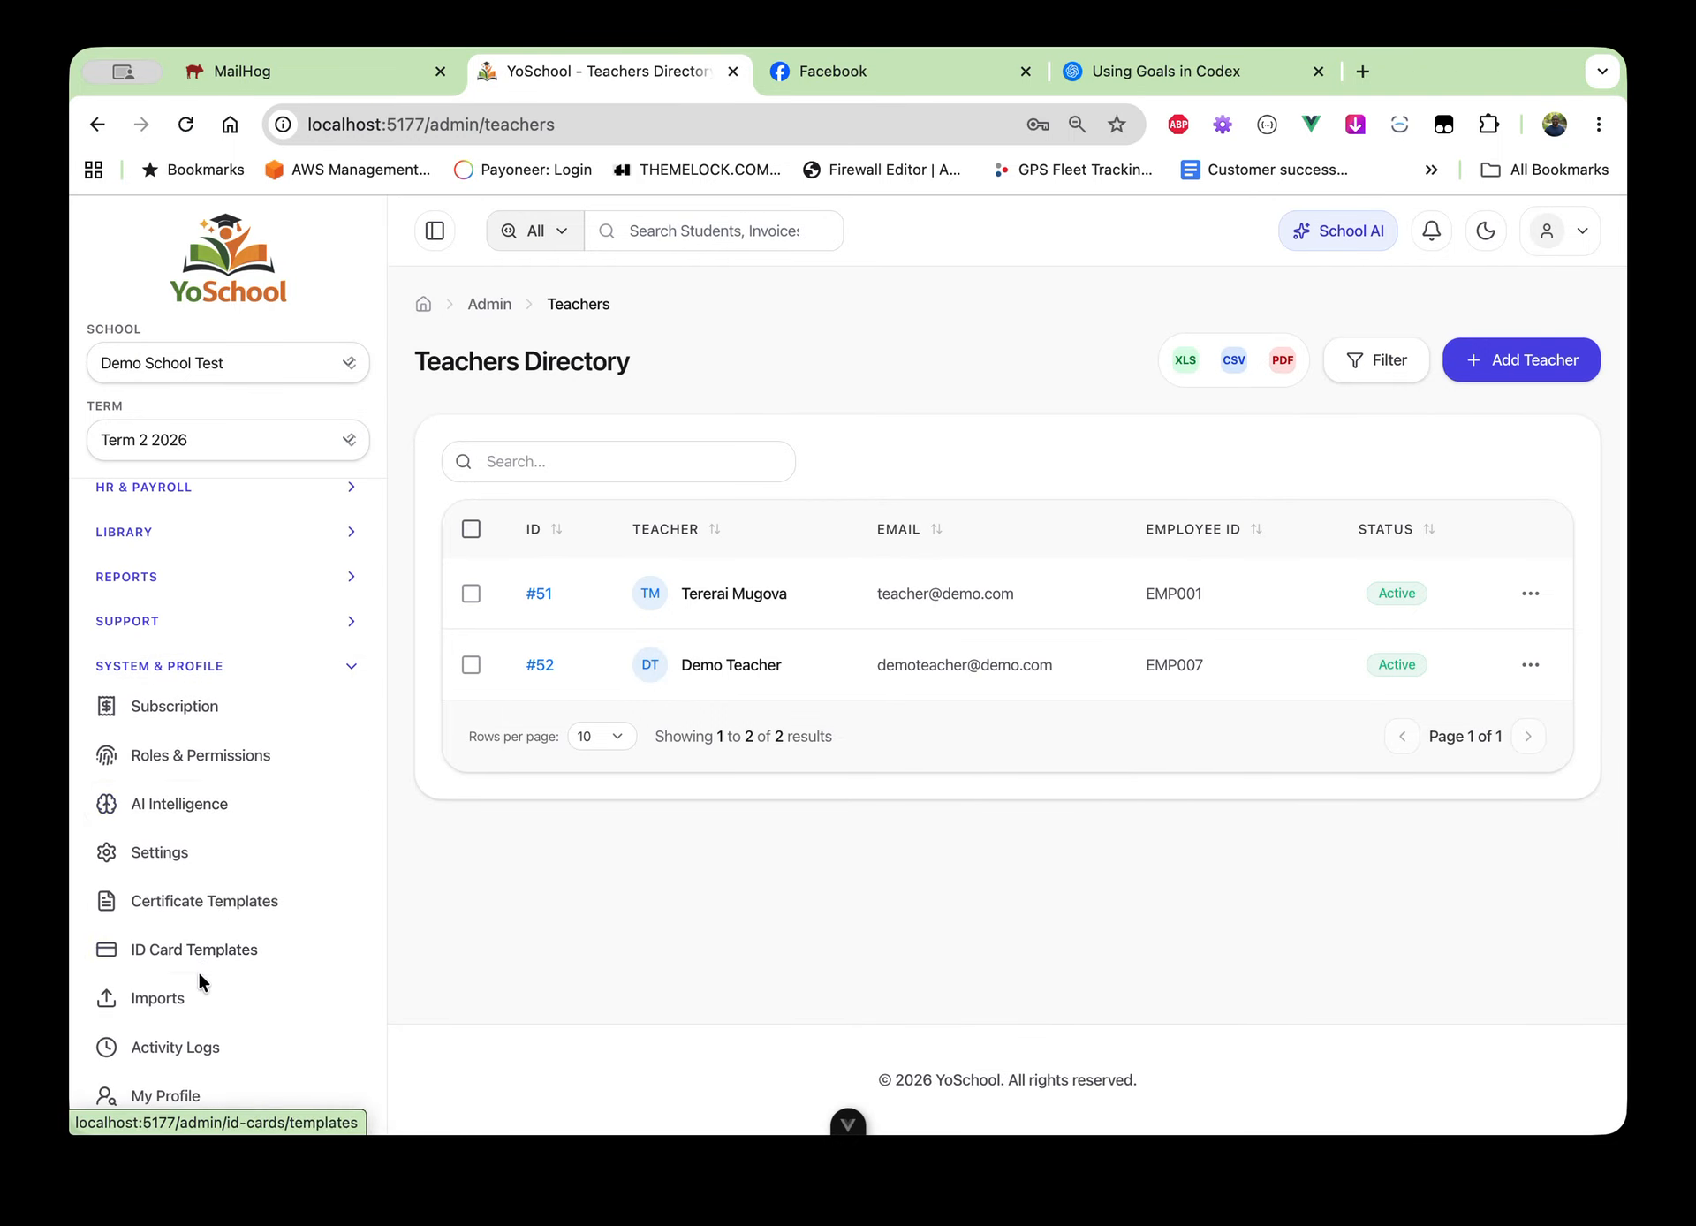
left_click(189, 1001)
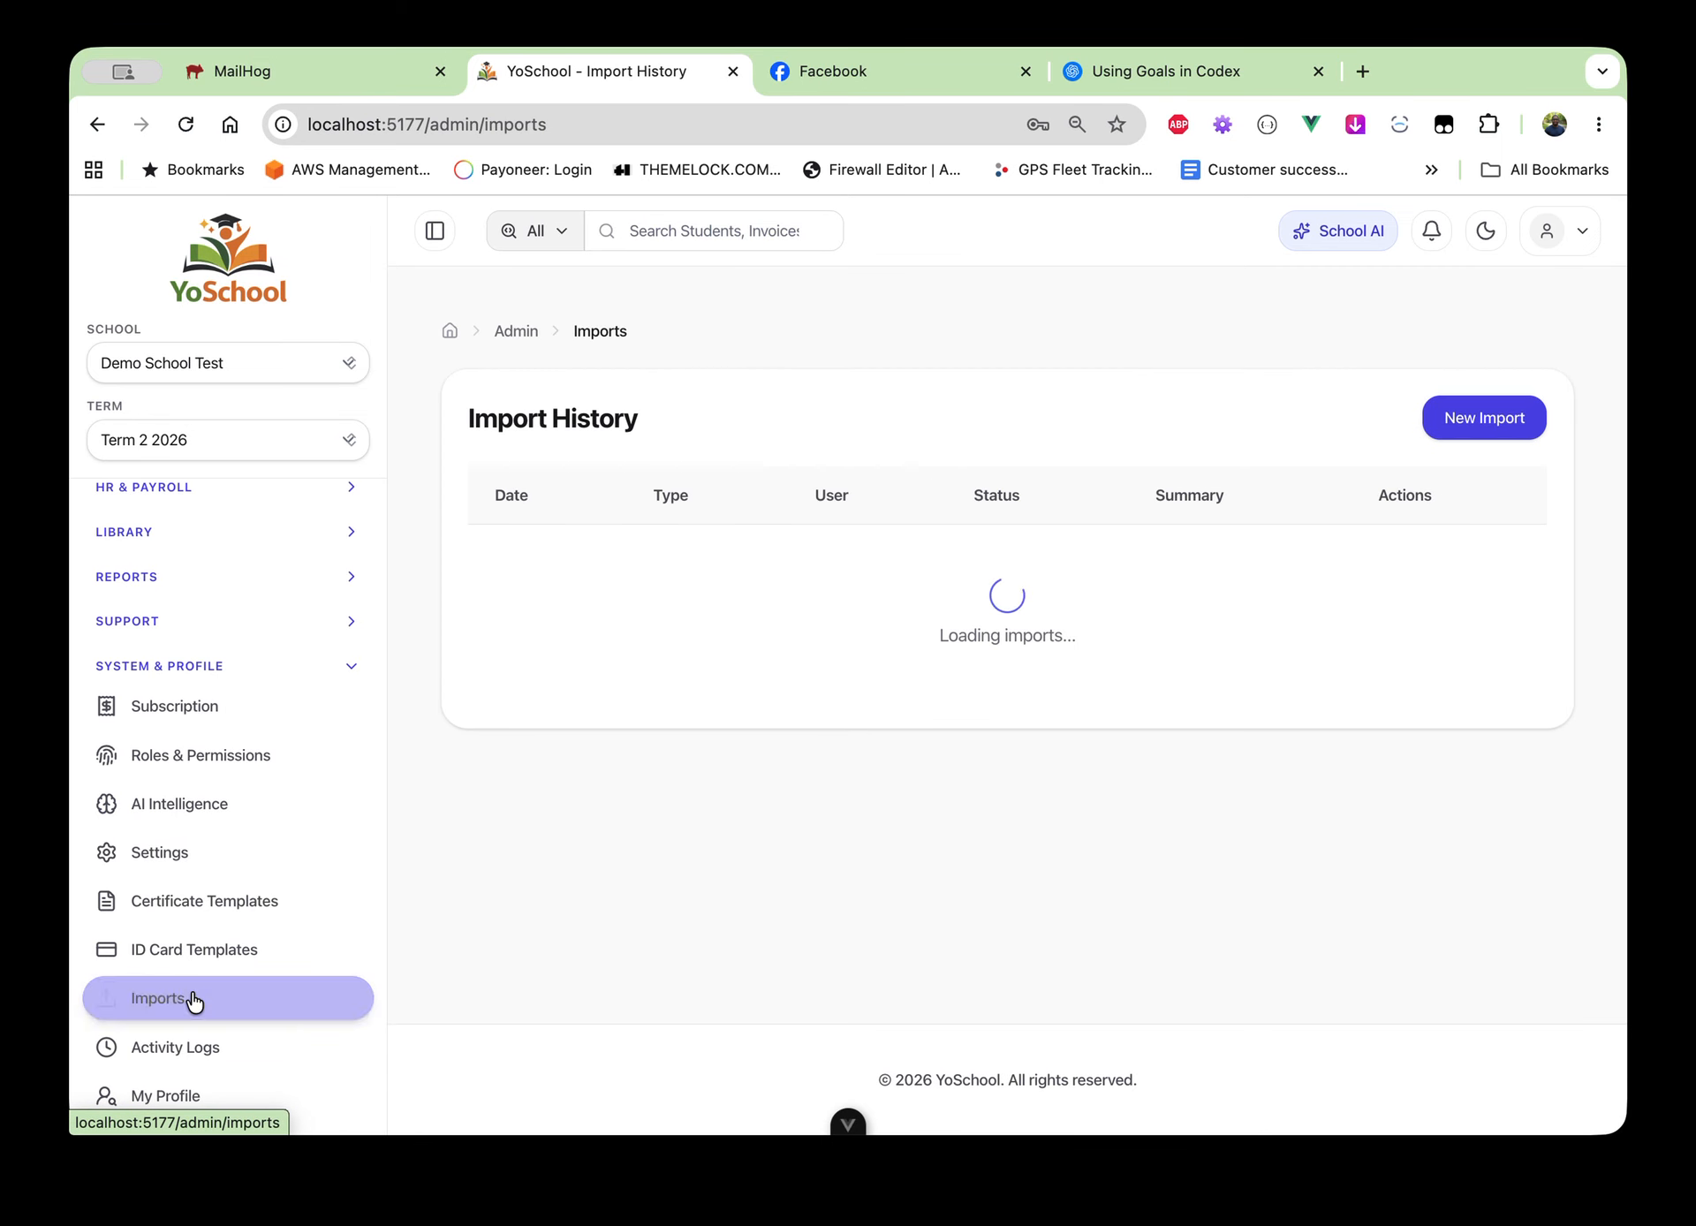
left_click(1479, 433)
Choose Teachers import type with file teachers-export-2026-05-17.csv, keep 0 skipped rows, and continue
left_click(625, 554)
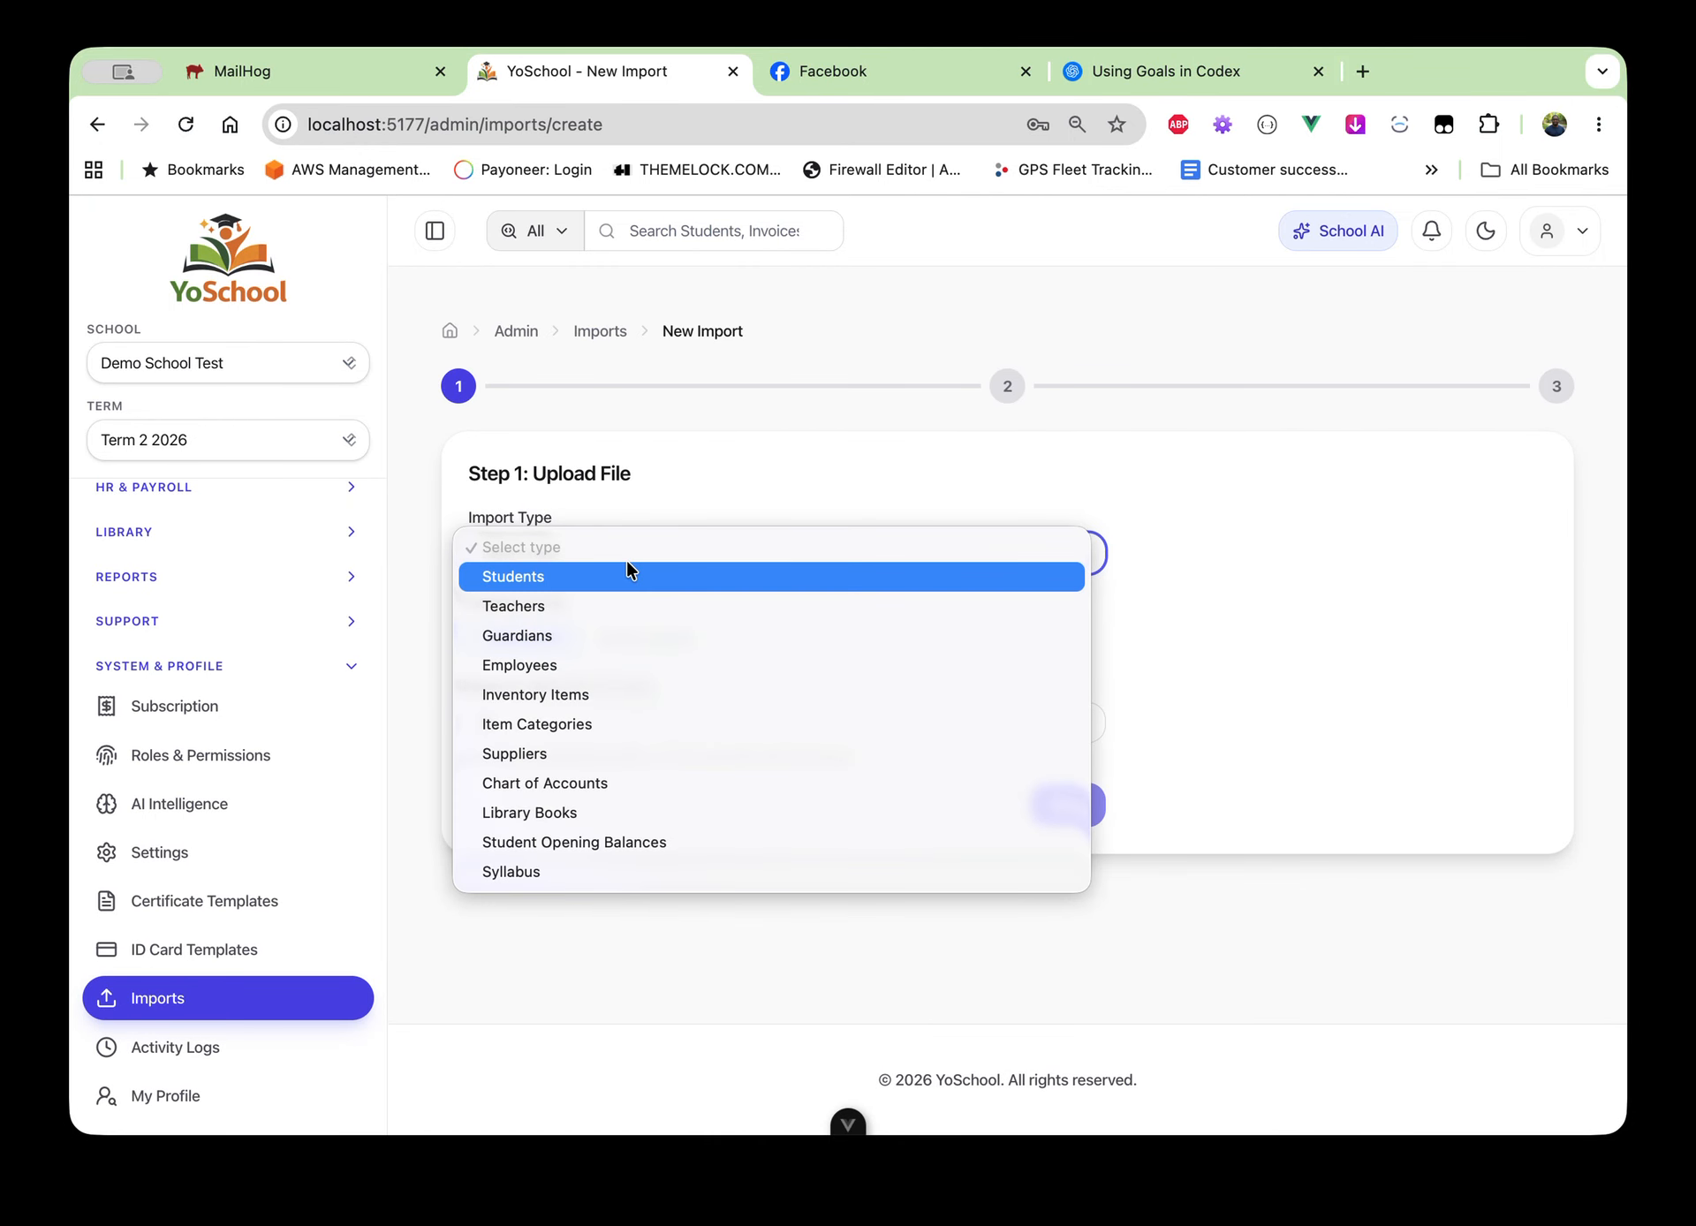
left_click(595, 609)
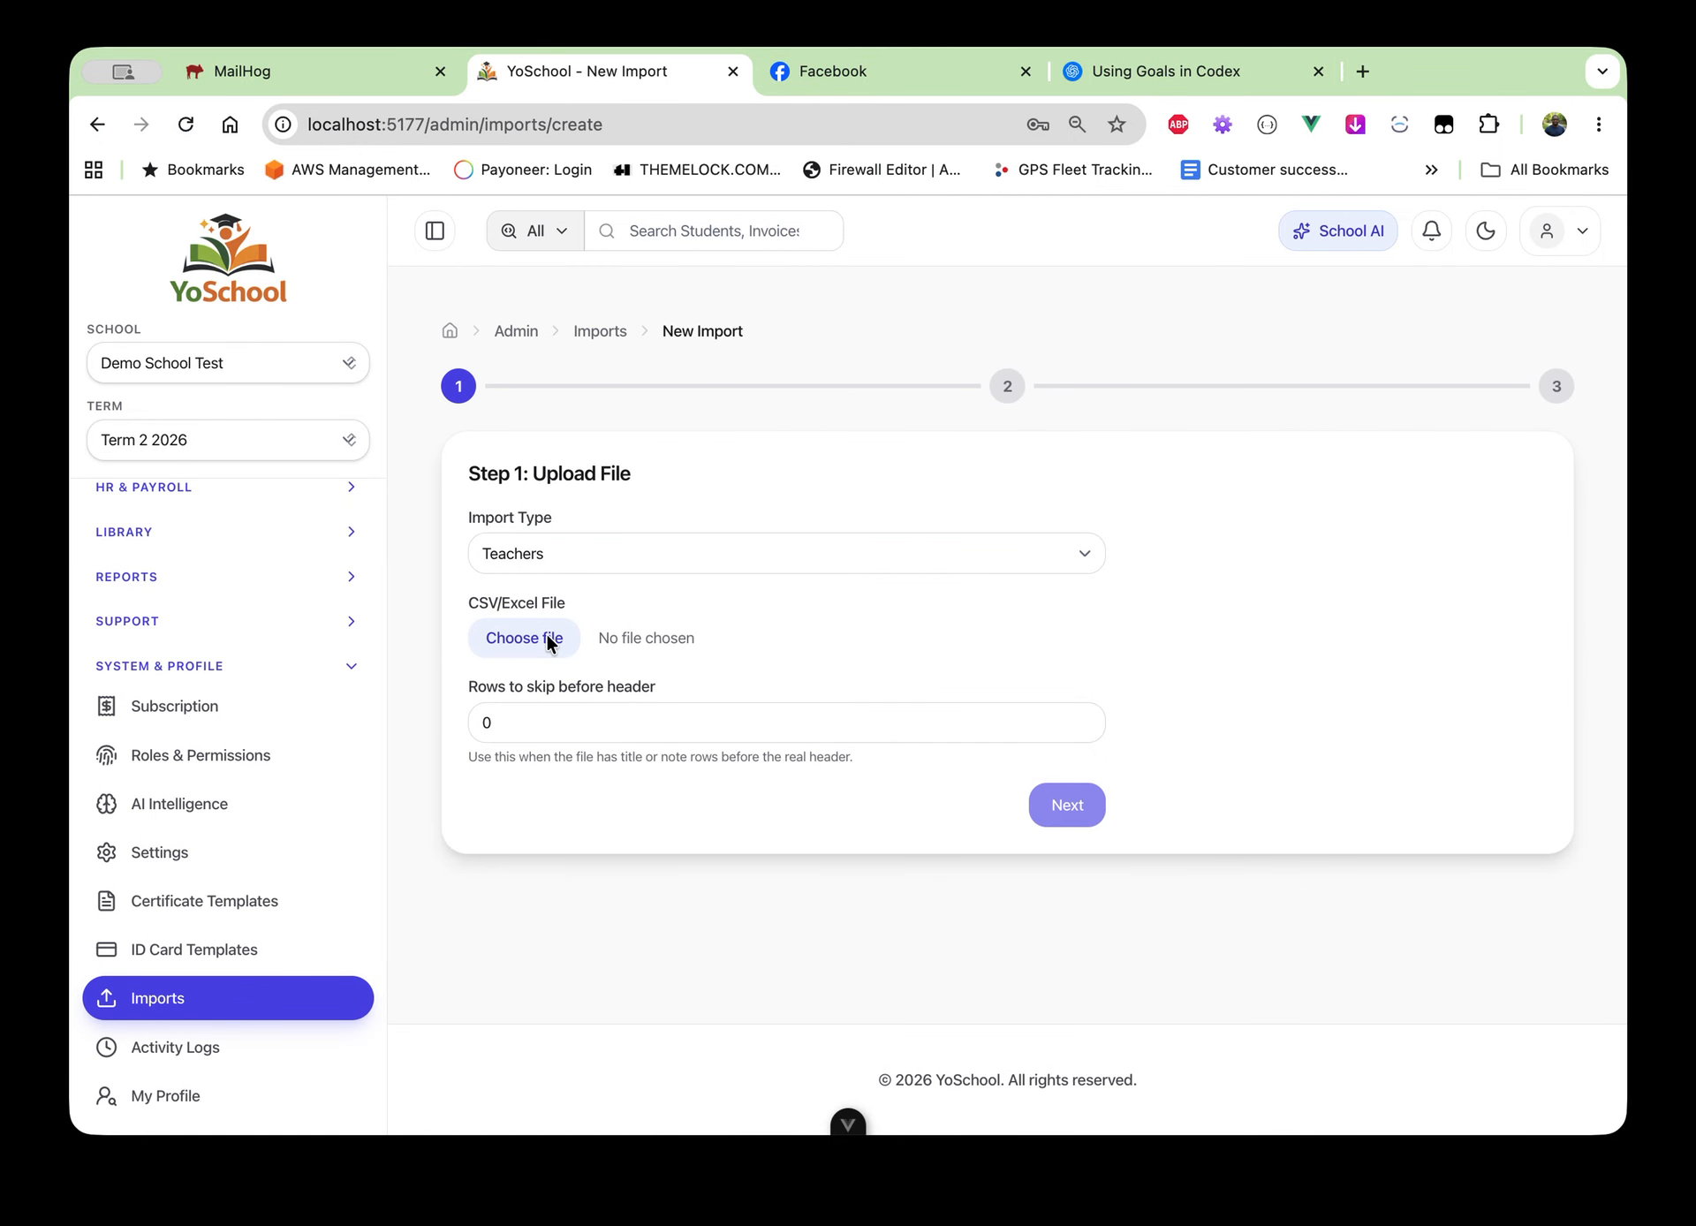
left_click(547, 634)
scroll(660, 653, "down", 3)
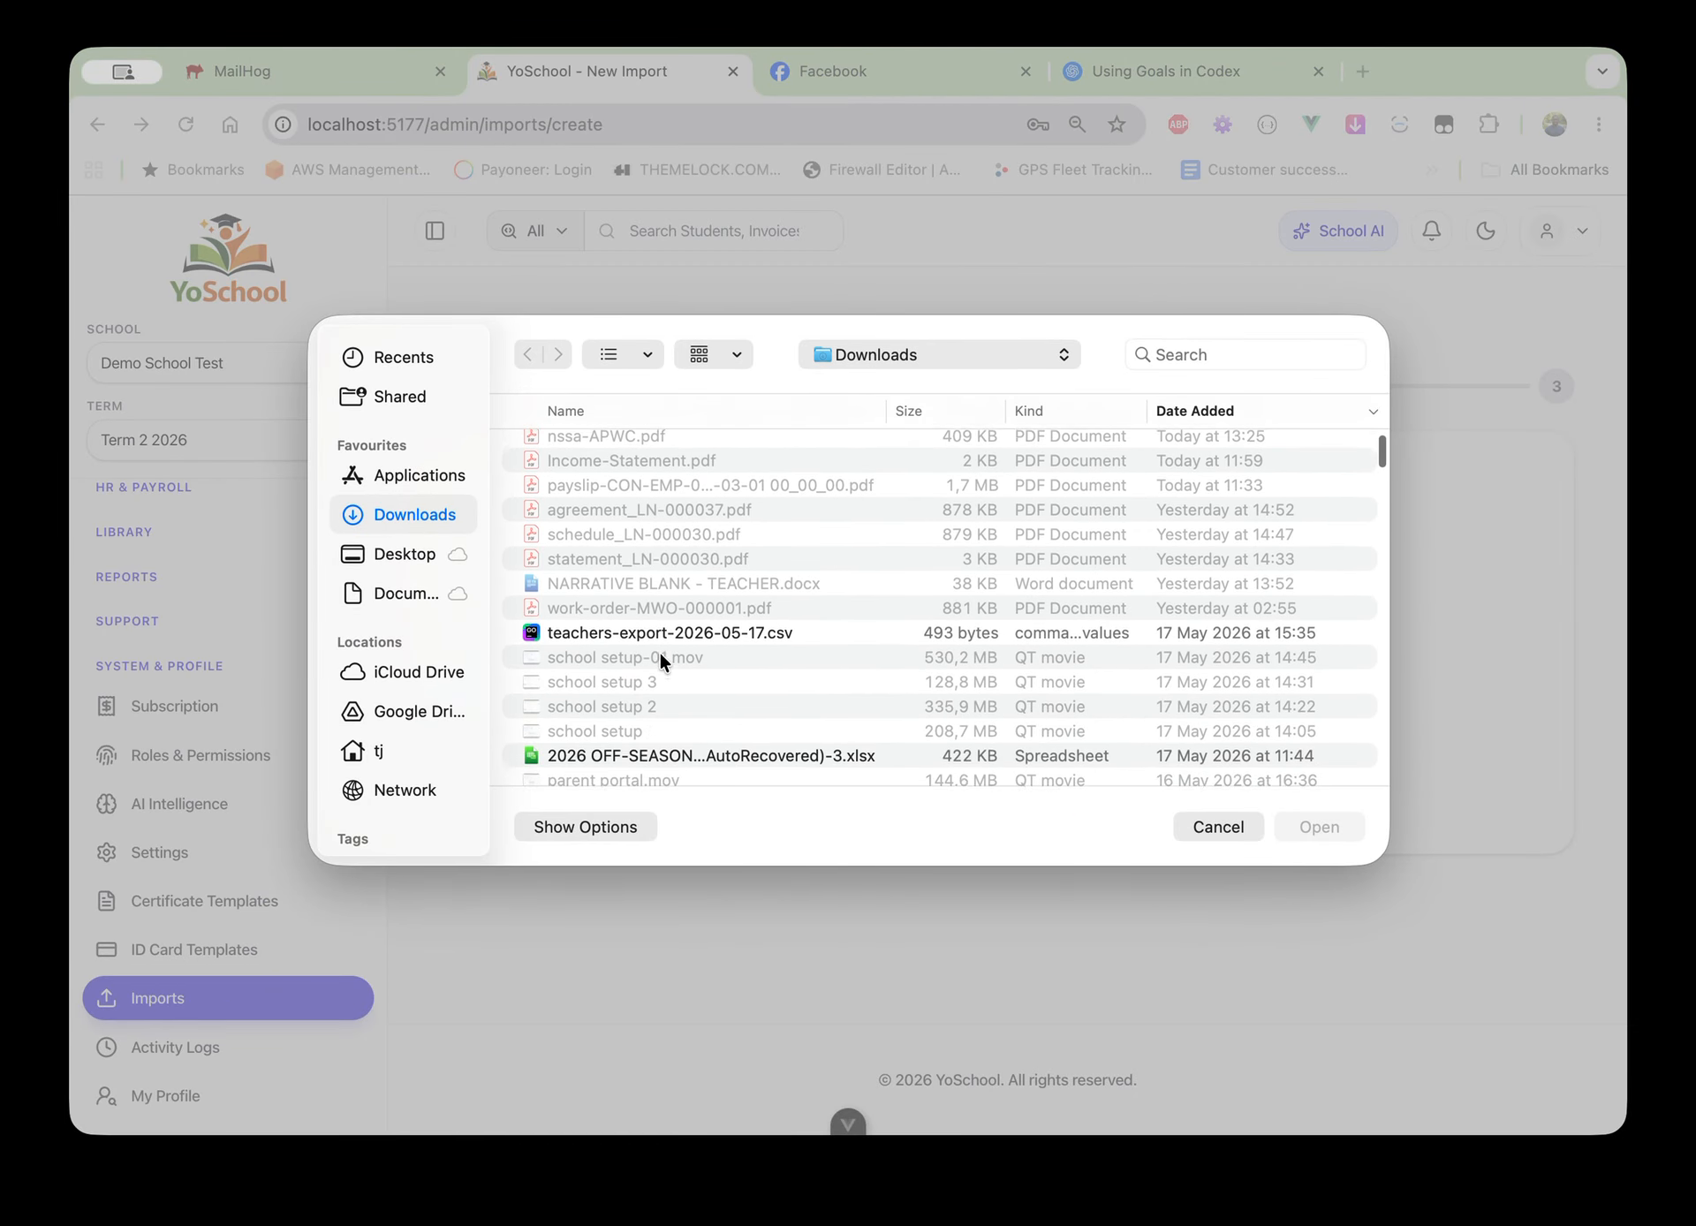
double_click(659, 641)
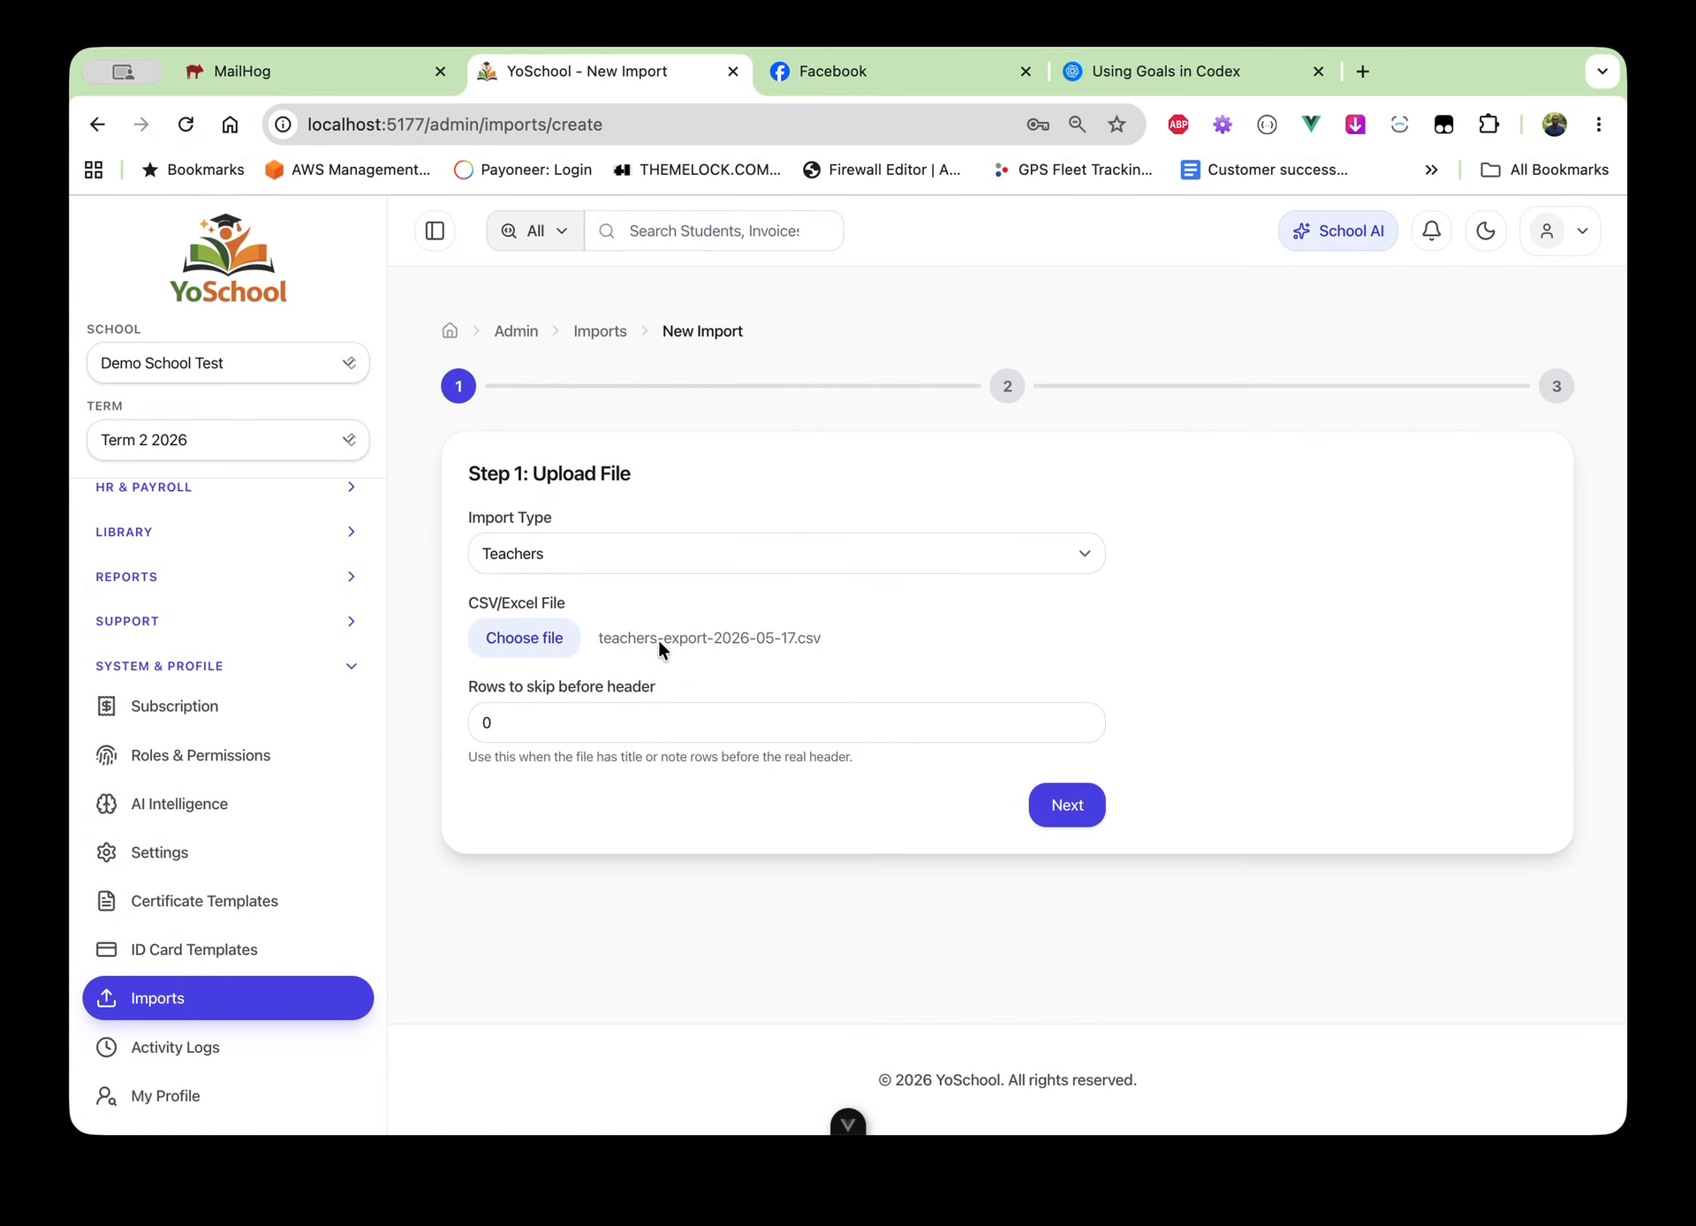
left_click(673, 720)
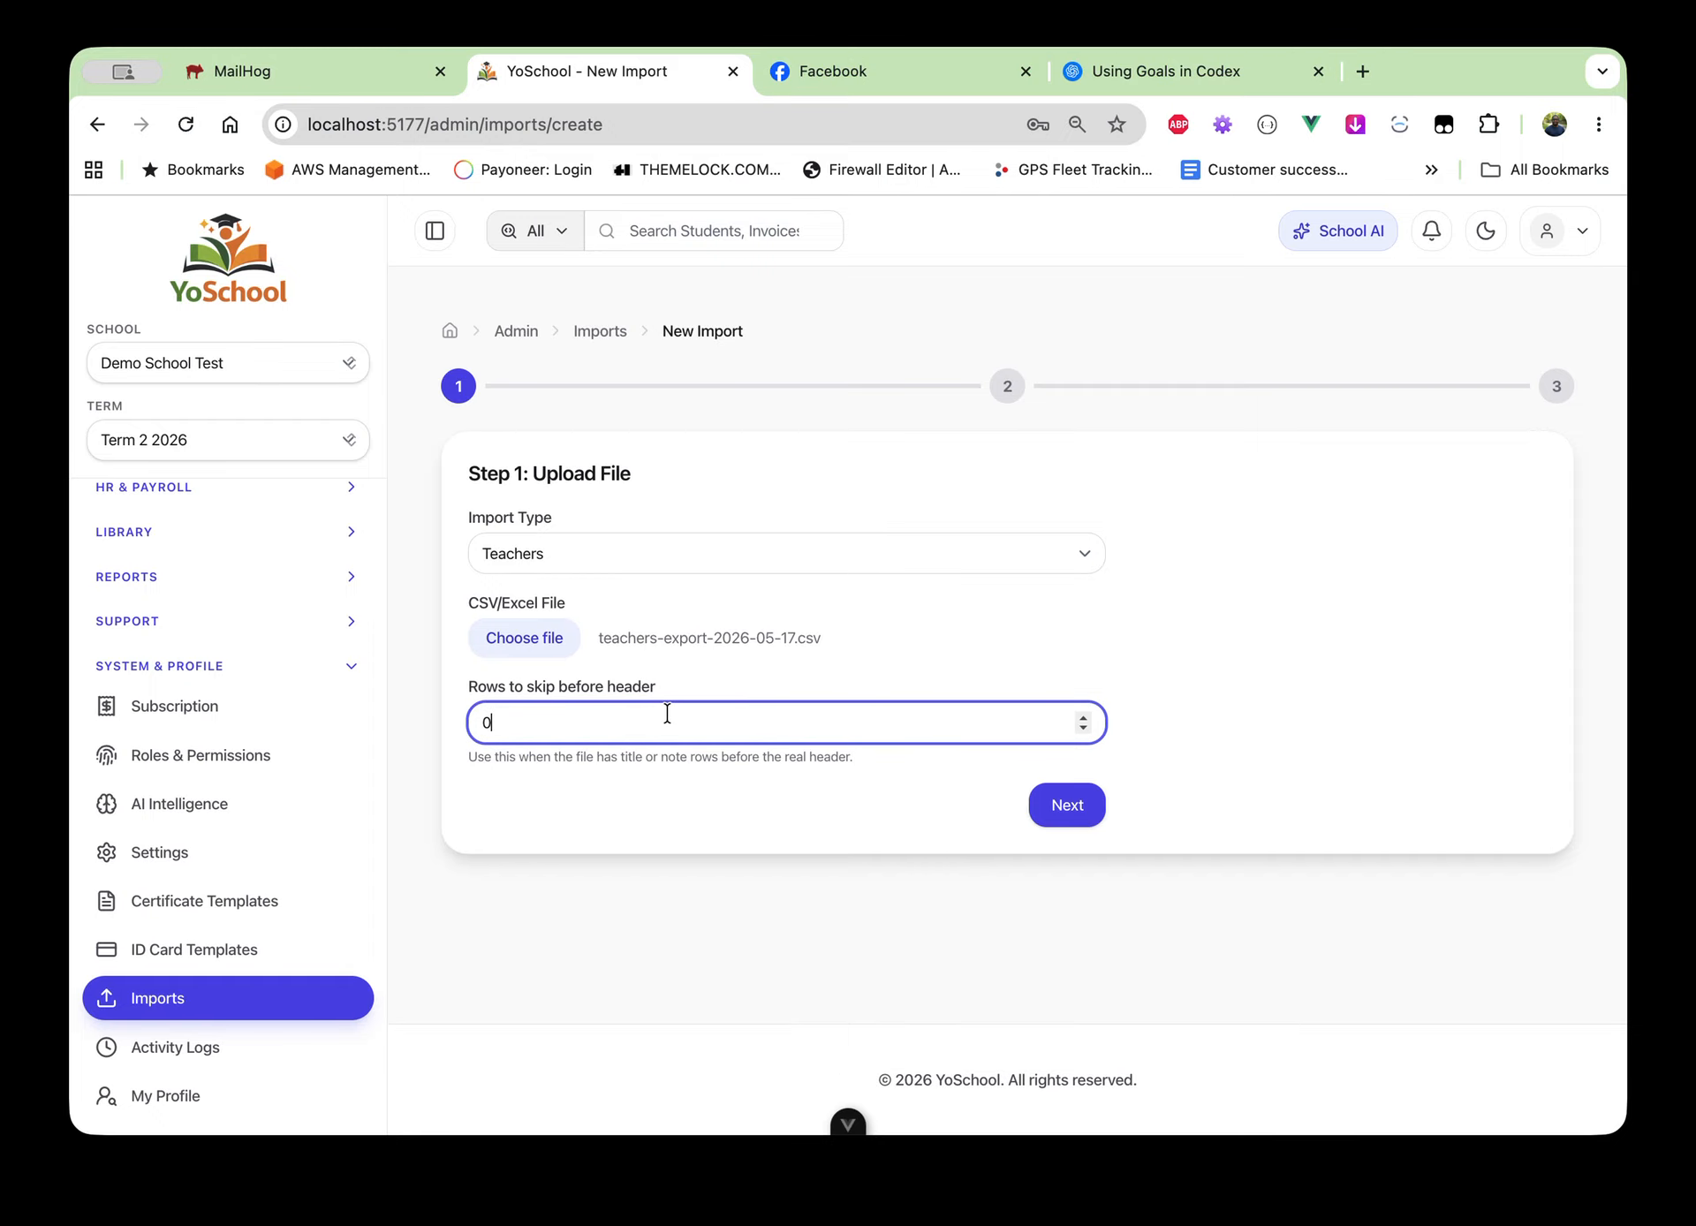
left_click(1066, 803)
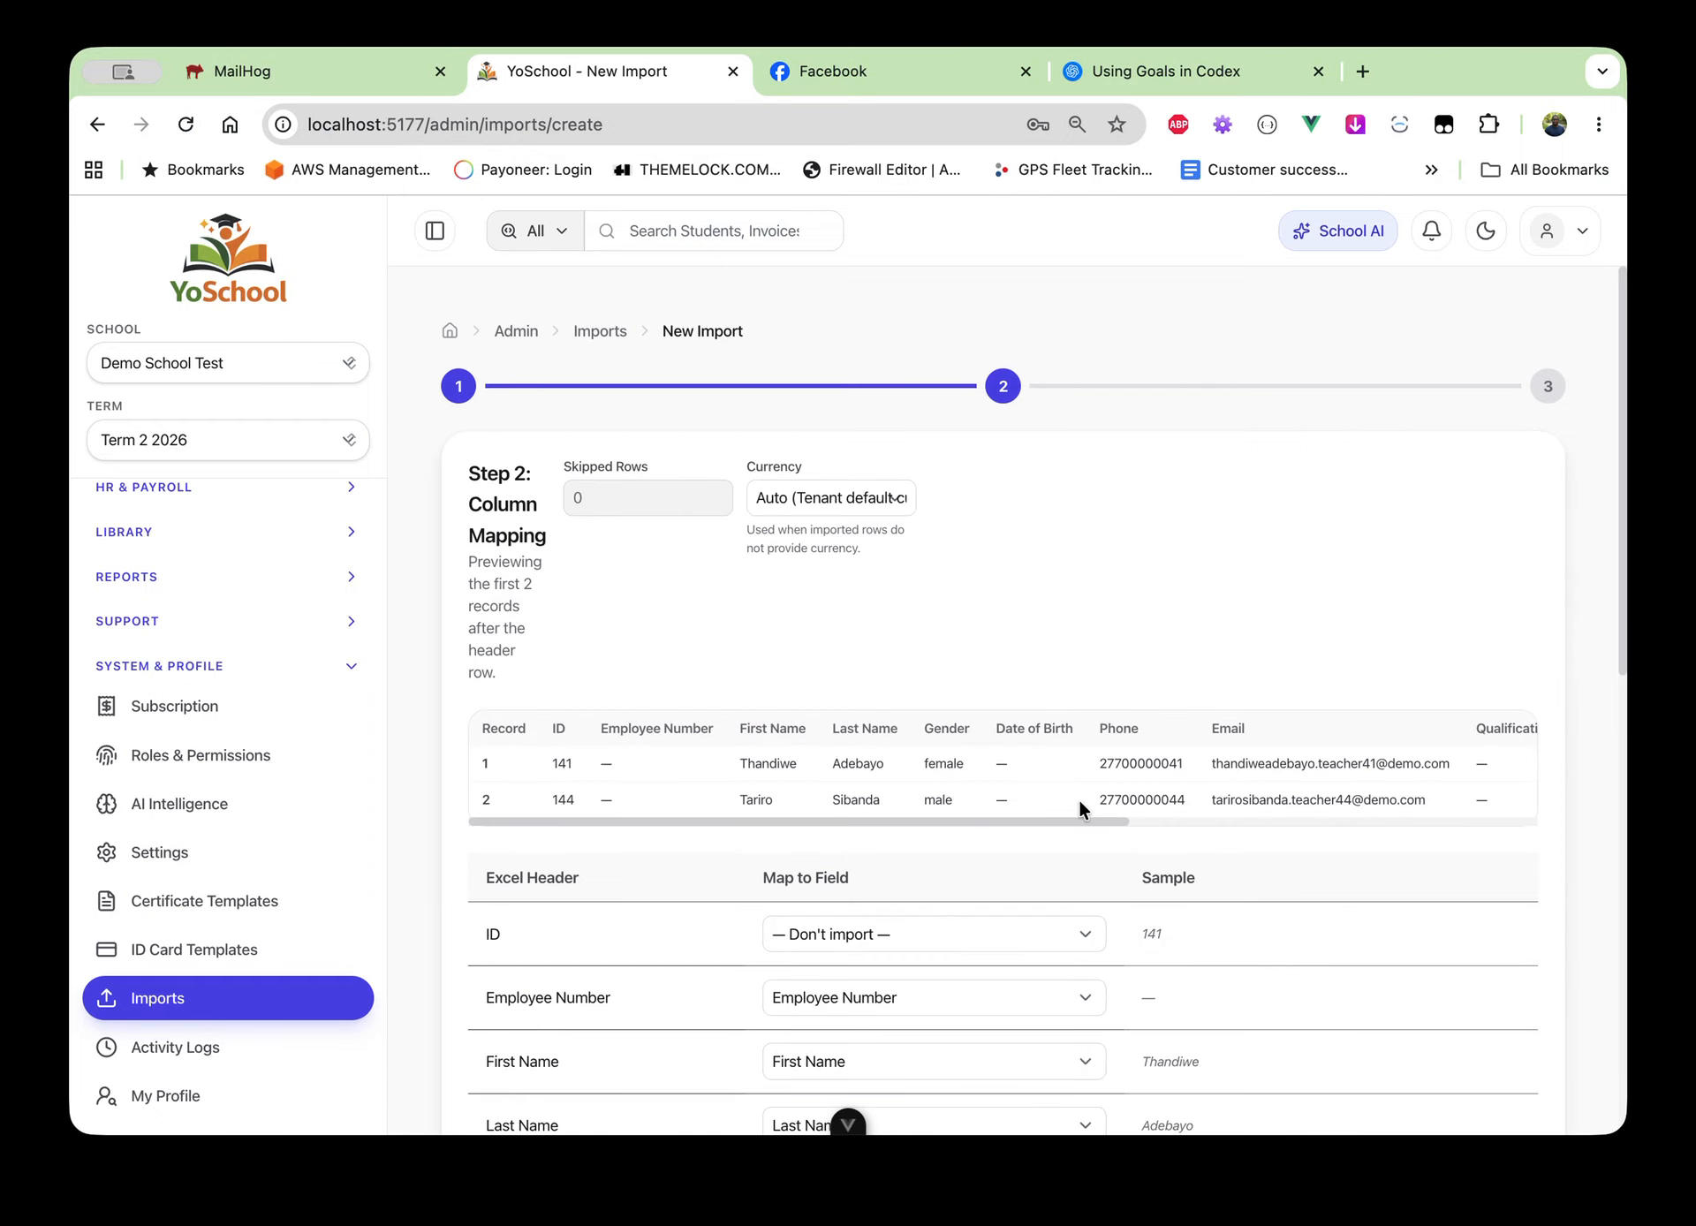
Review the two-record preview and mapping table, then show the ID column's field choices
scroll(839, 664, "down", 1)
scroll(837, 662, "down", 1)
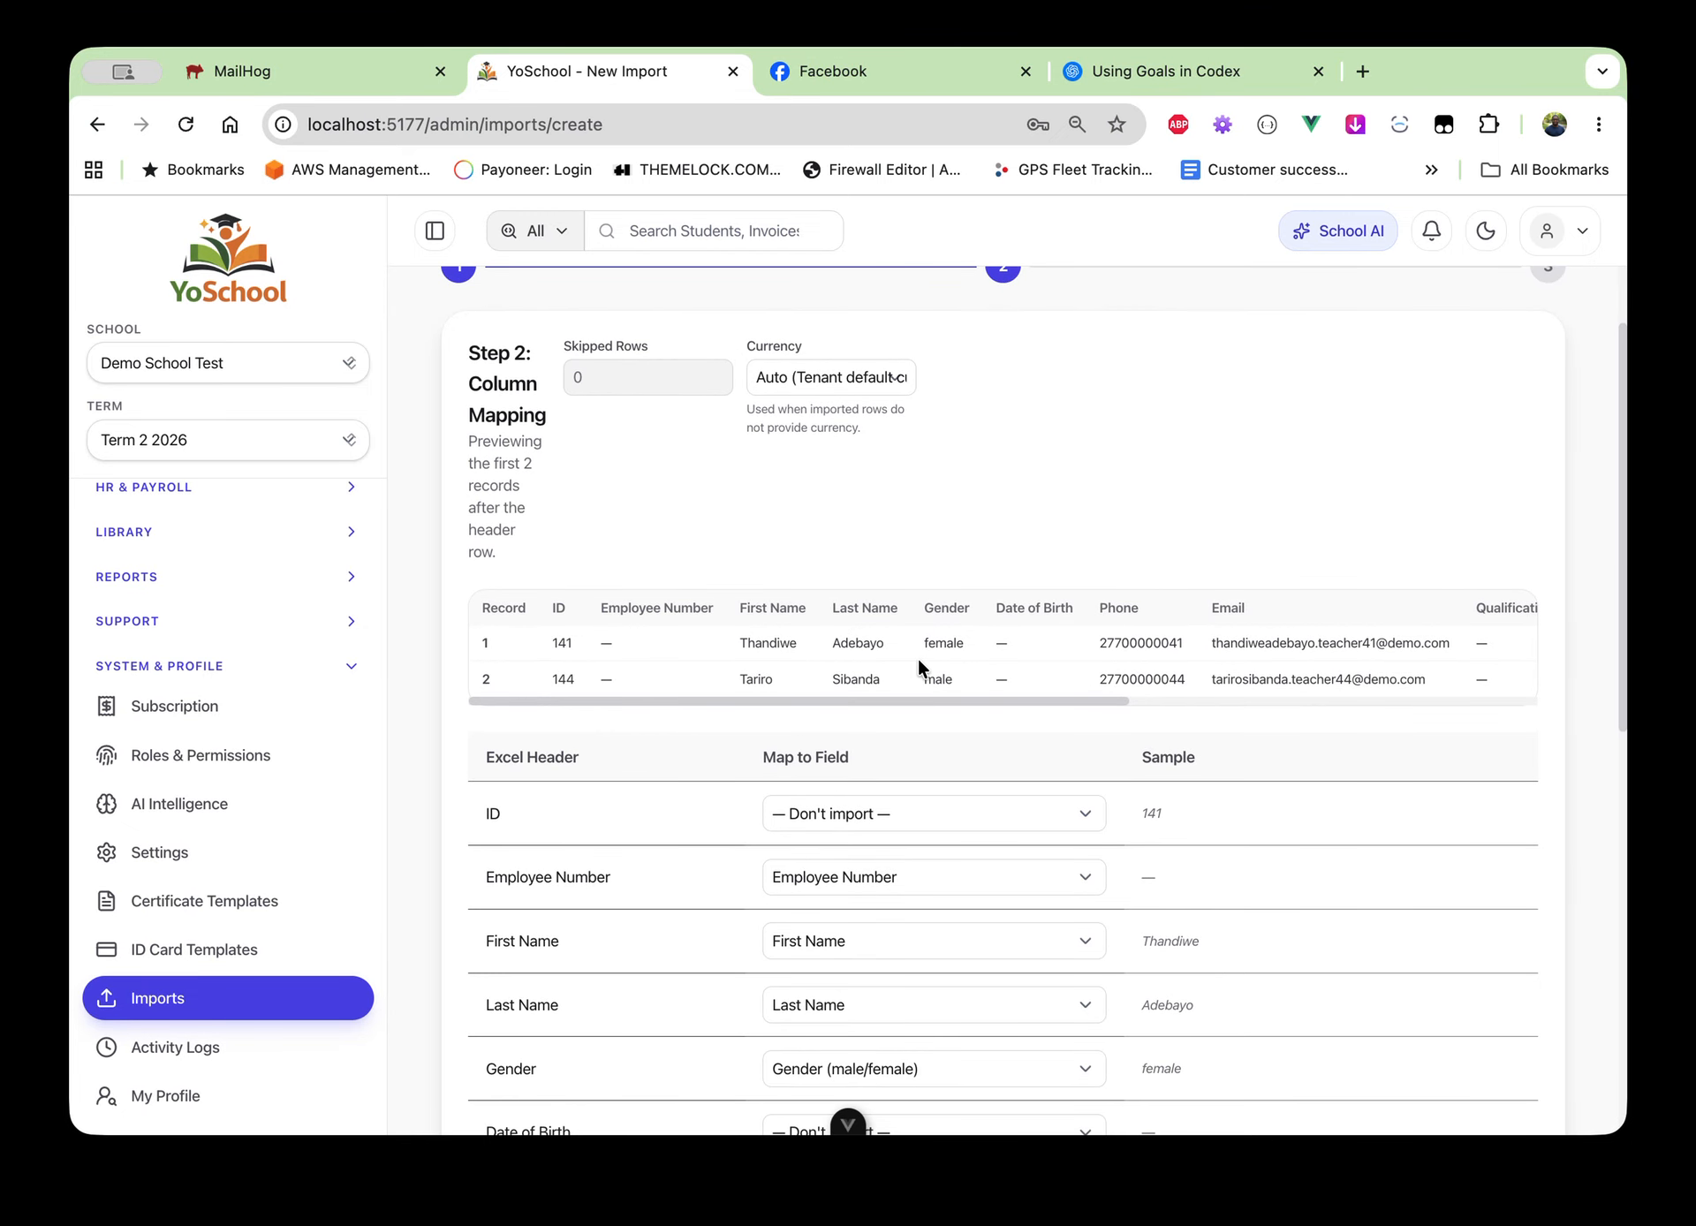
scroll(918, 659, "right", 6)
scroll(919, 659, "right", 3)
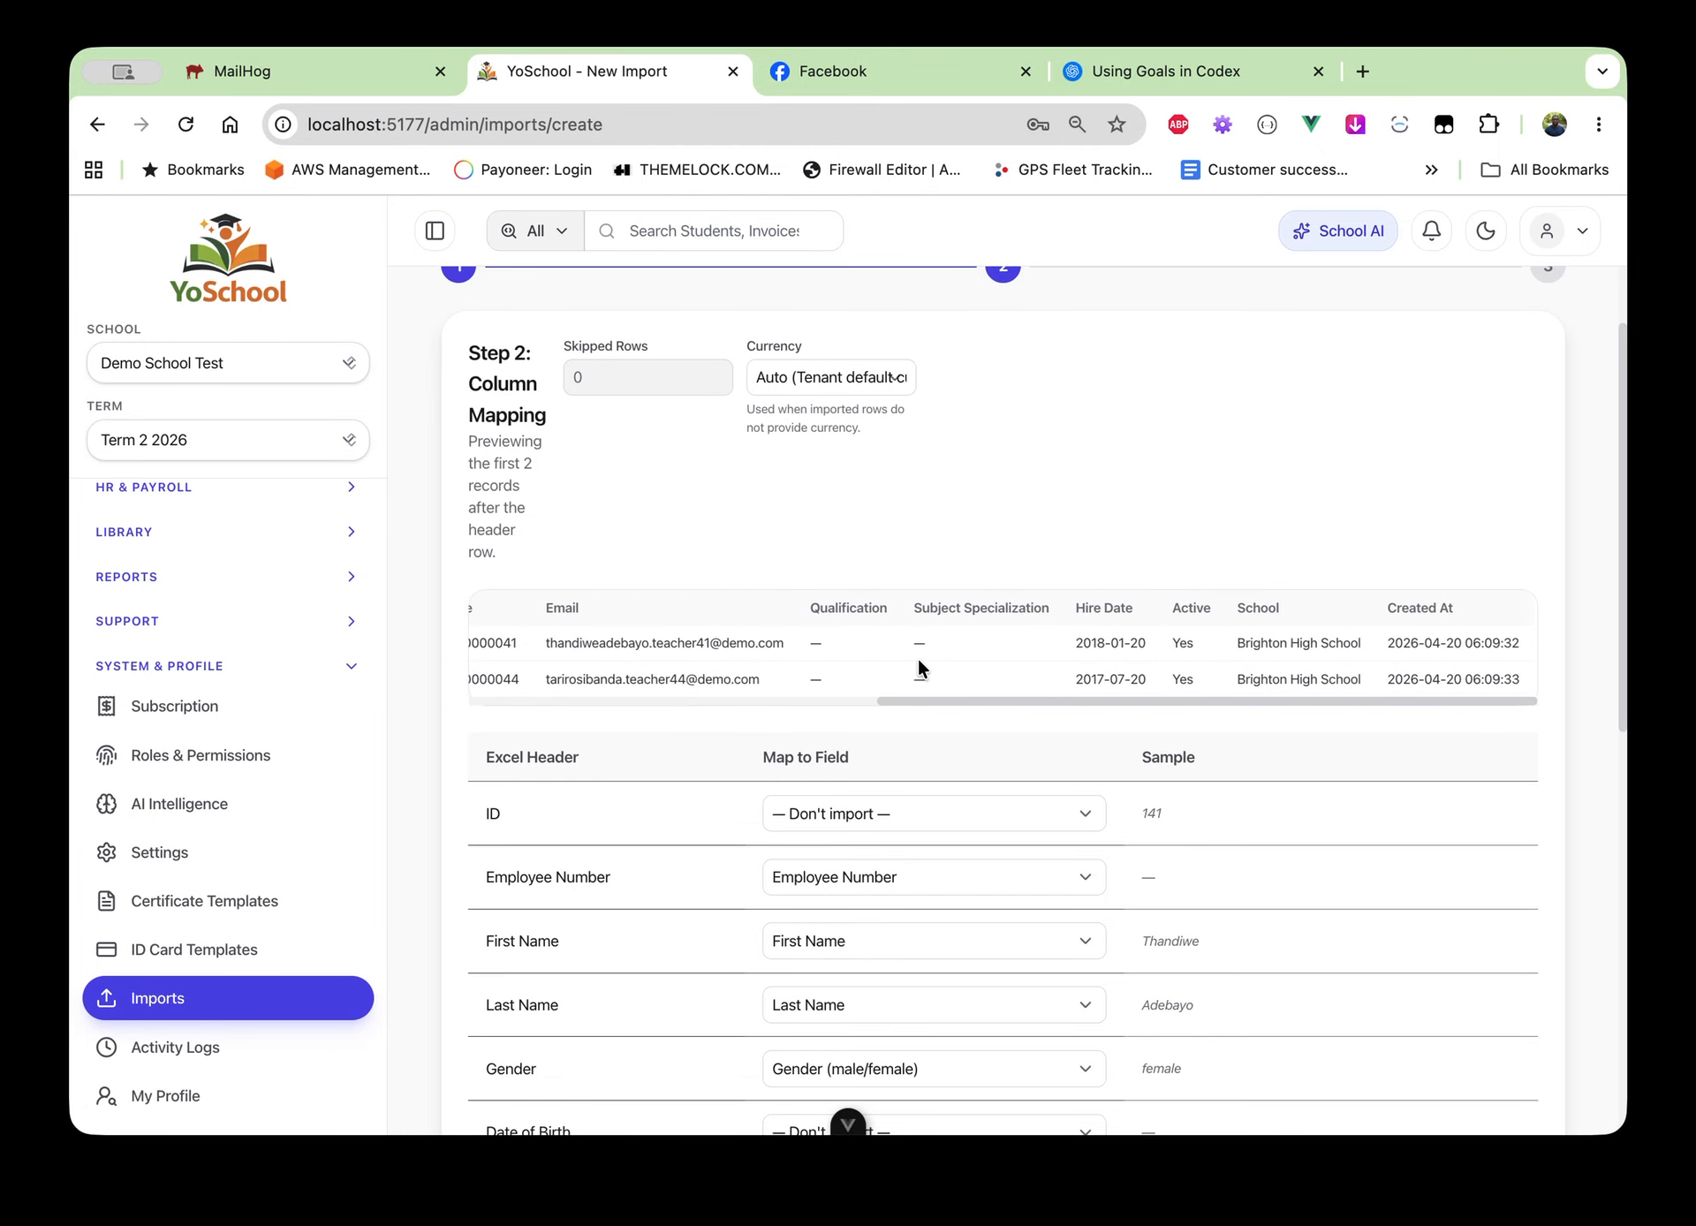
scroll(919, 659, "left", 3)
scroll(919, 659, "left", 8)
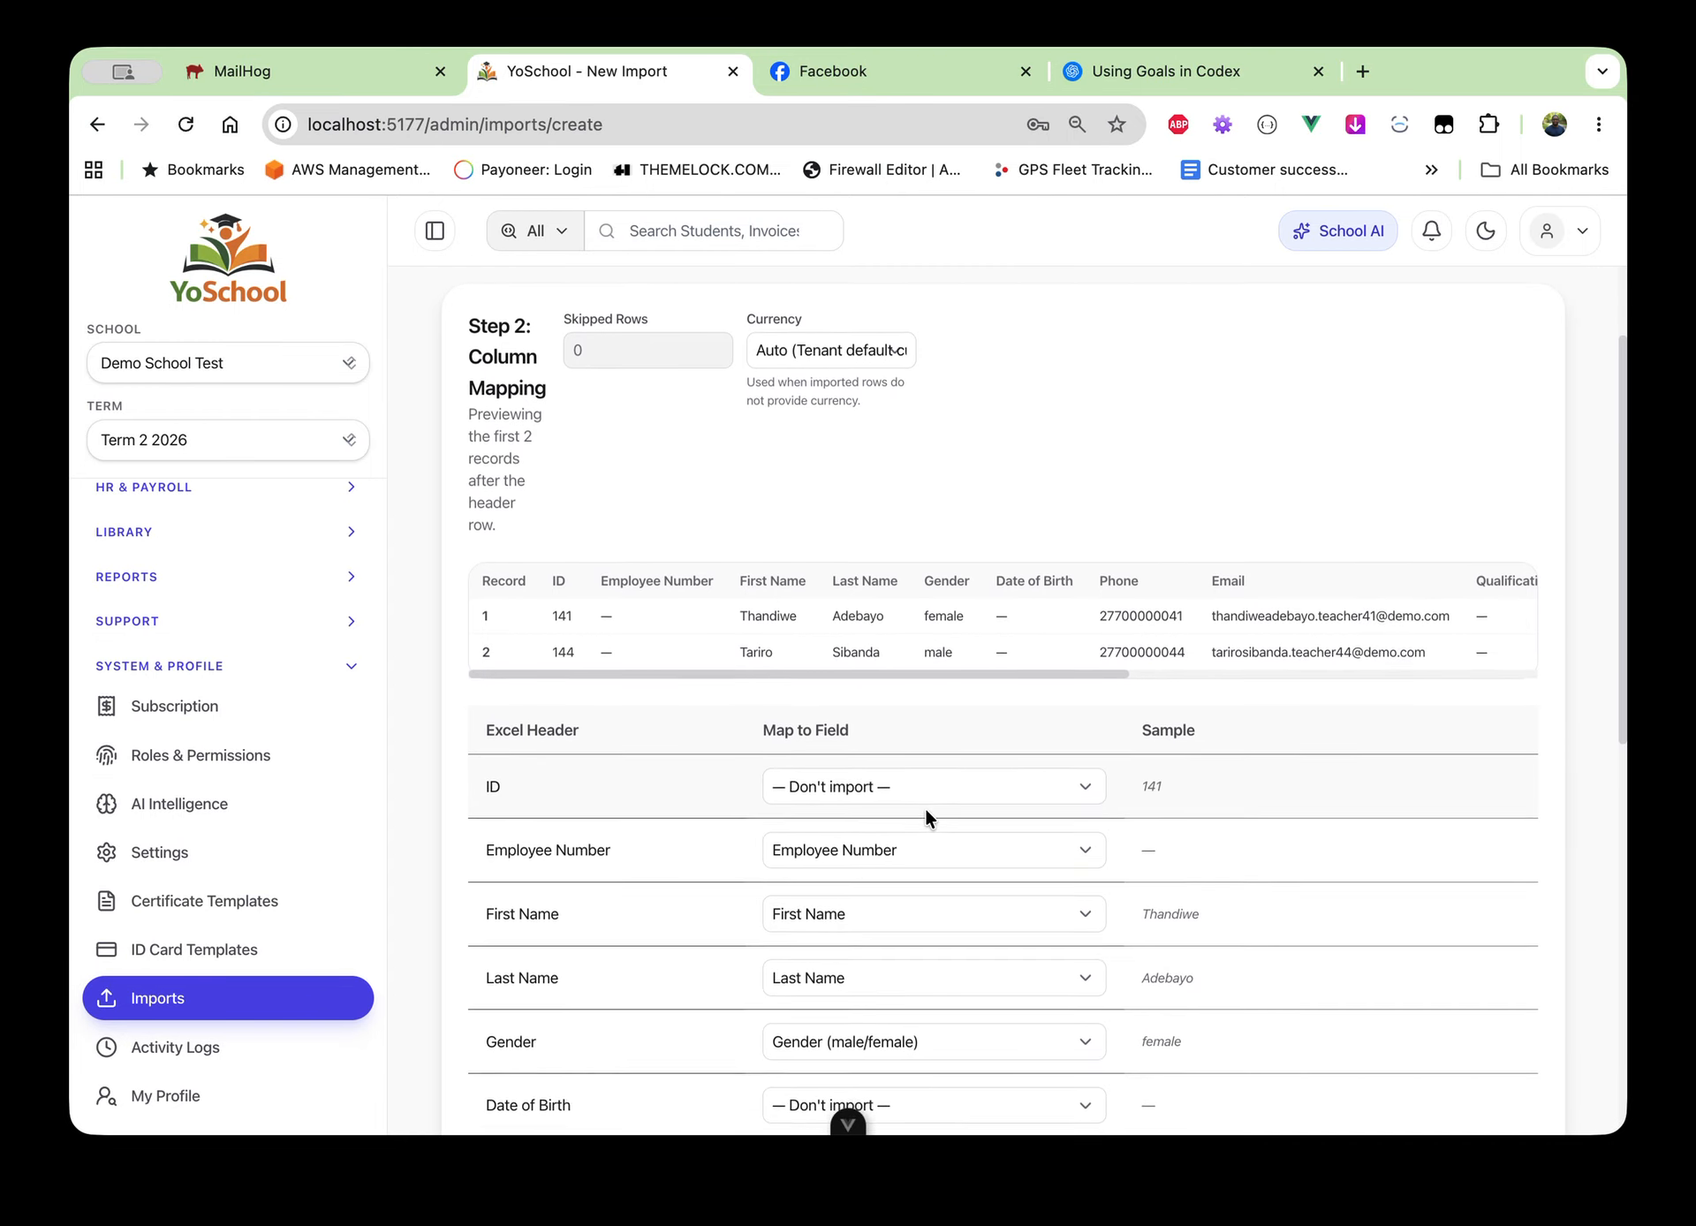
scroll(925, 809, "down", 2)
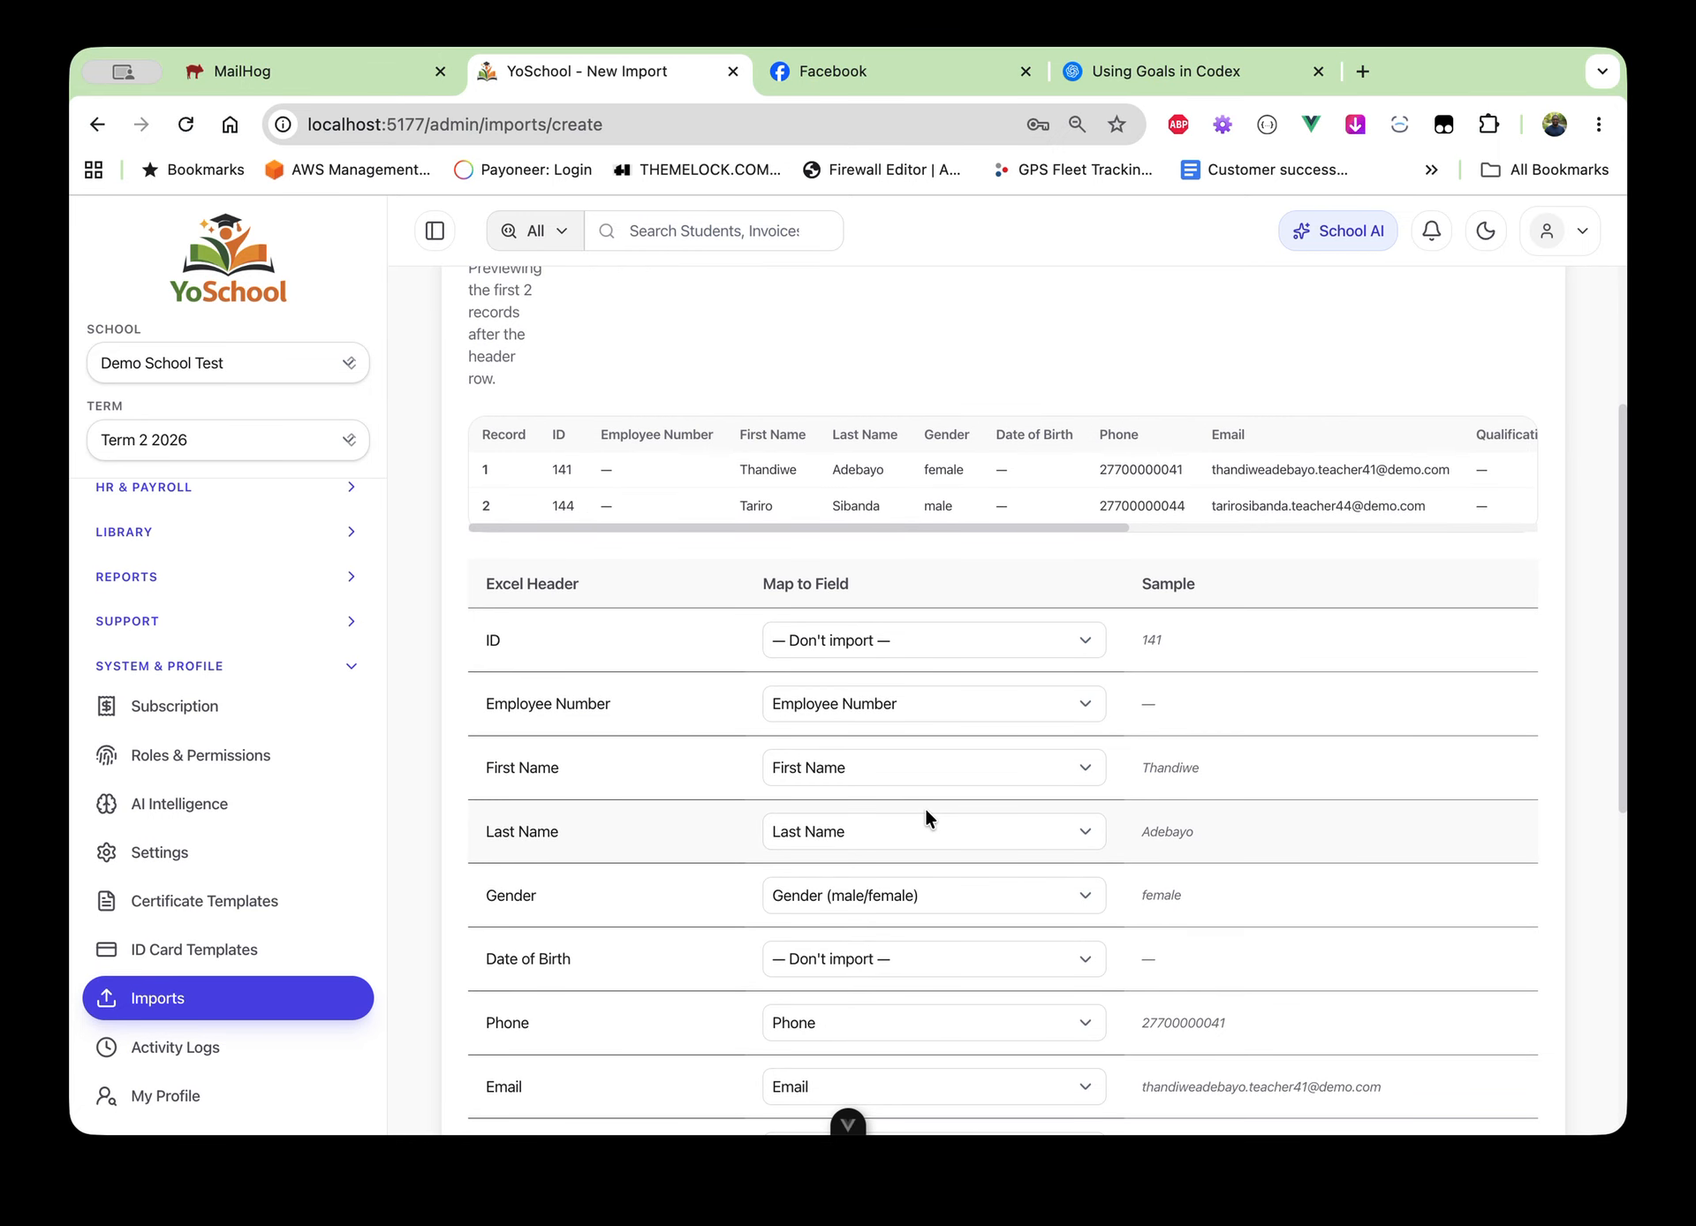
scroll(925, 808, "down", 1)
scroll(925, 809, "up", 2)
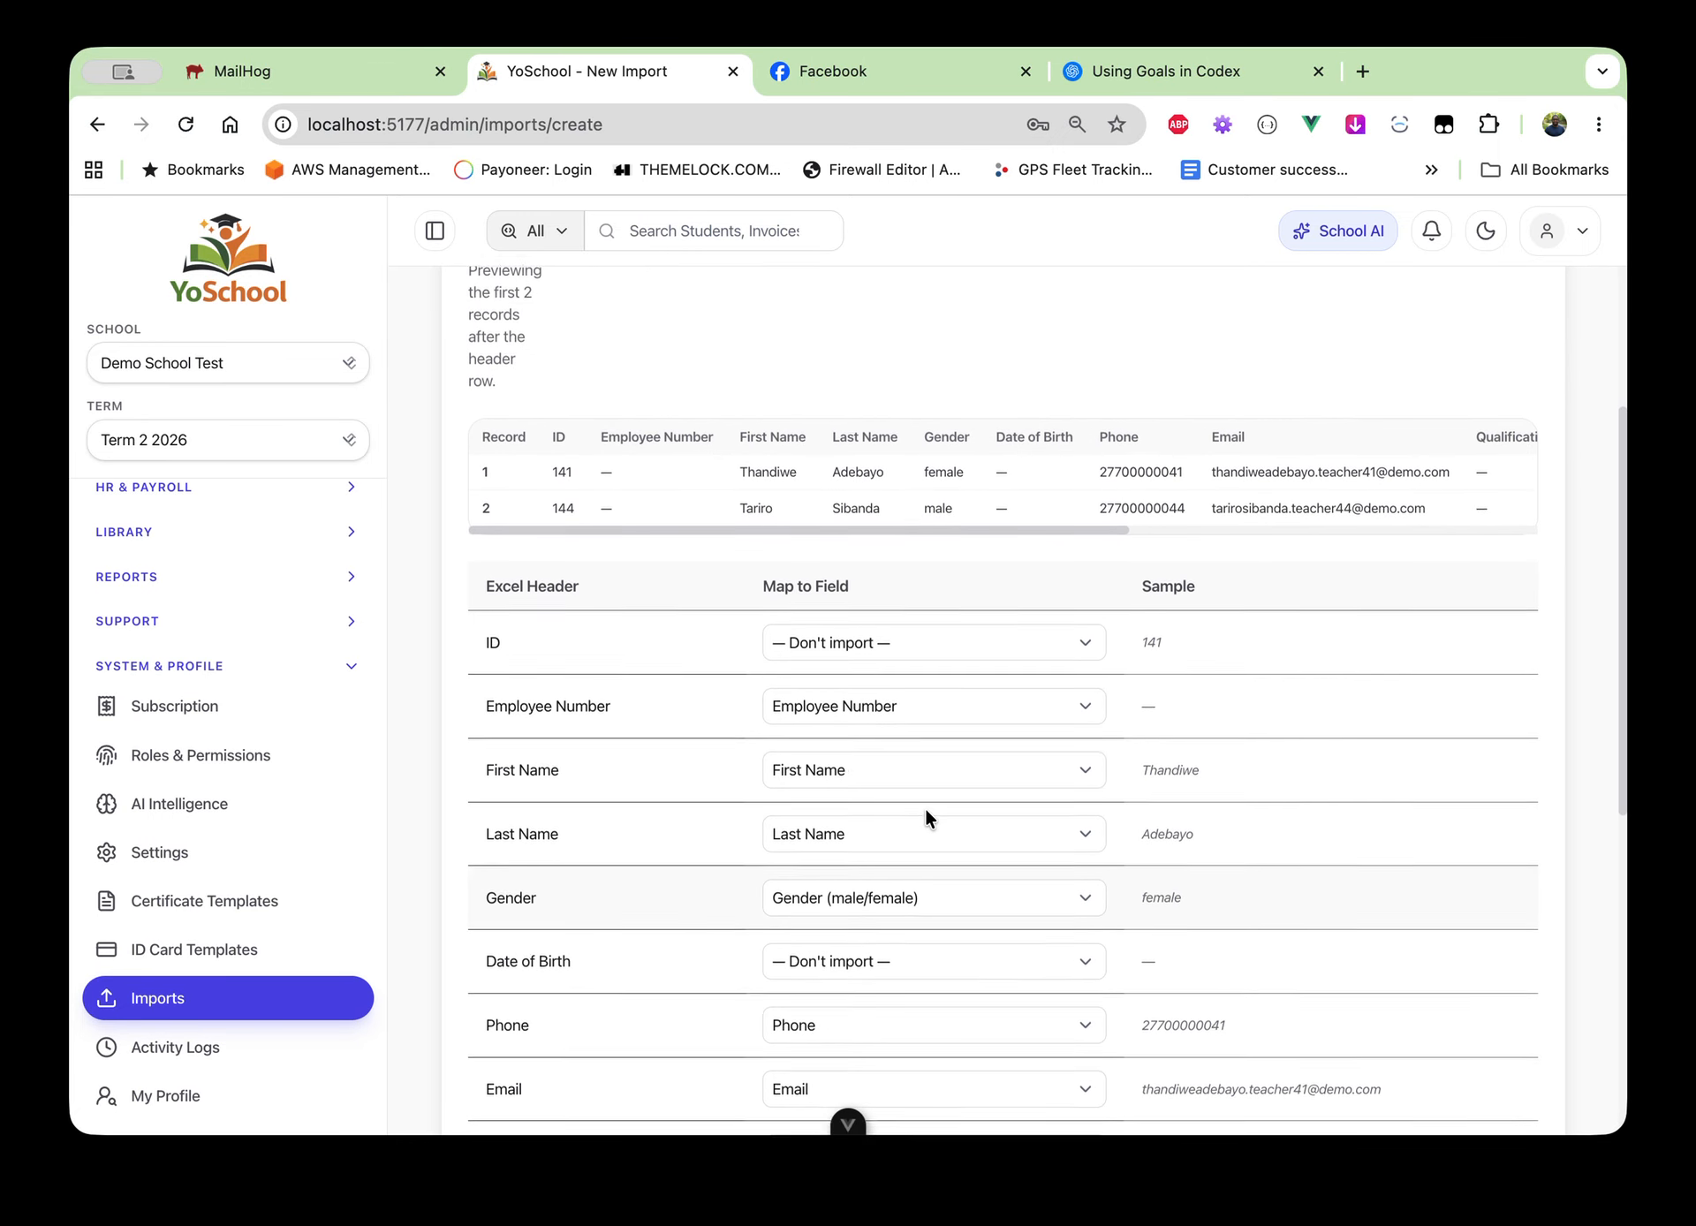
scroll(925, 808, "down", 2)
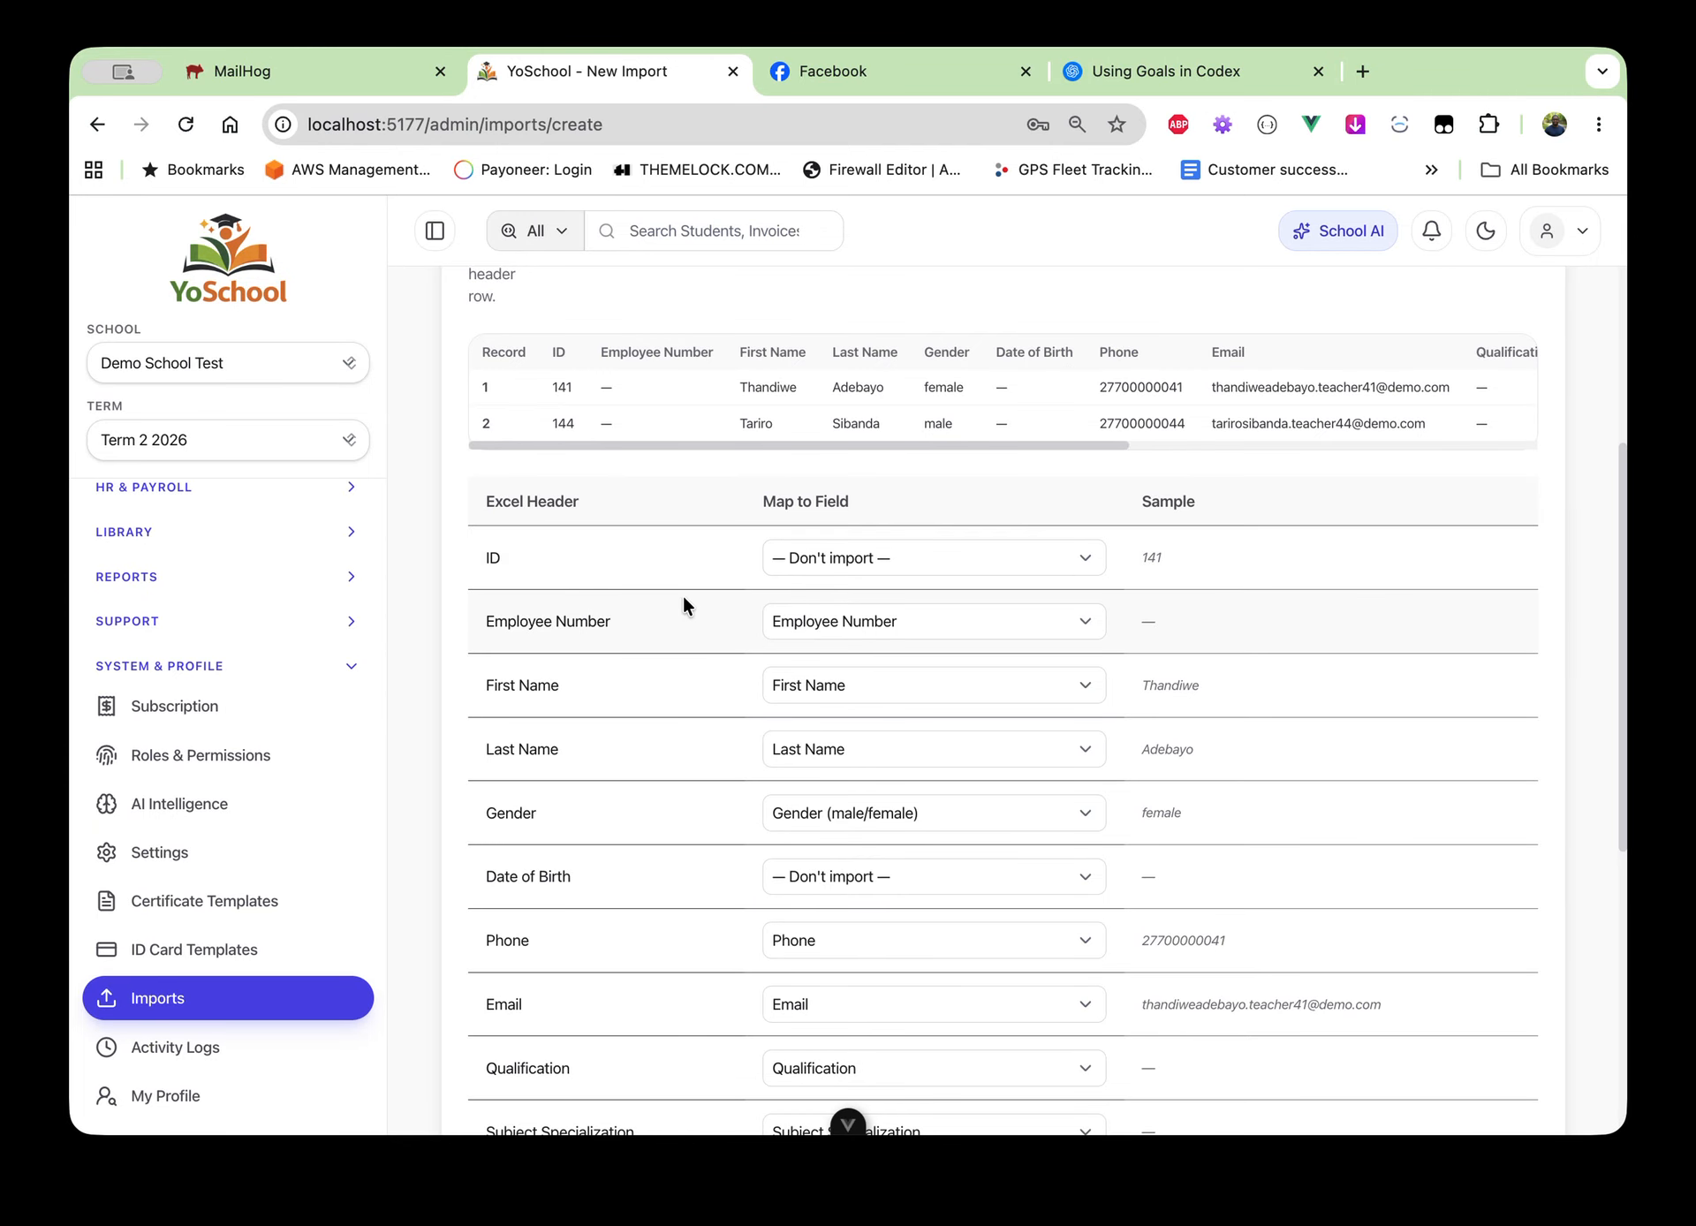
scroll(682, 604, "down", 1)
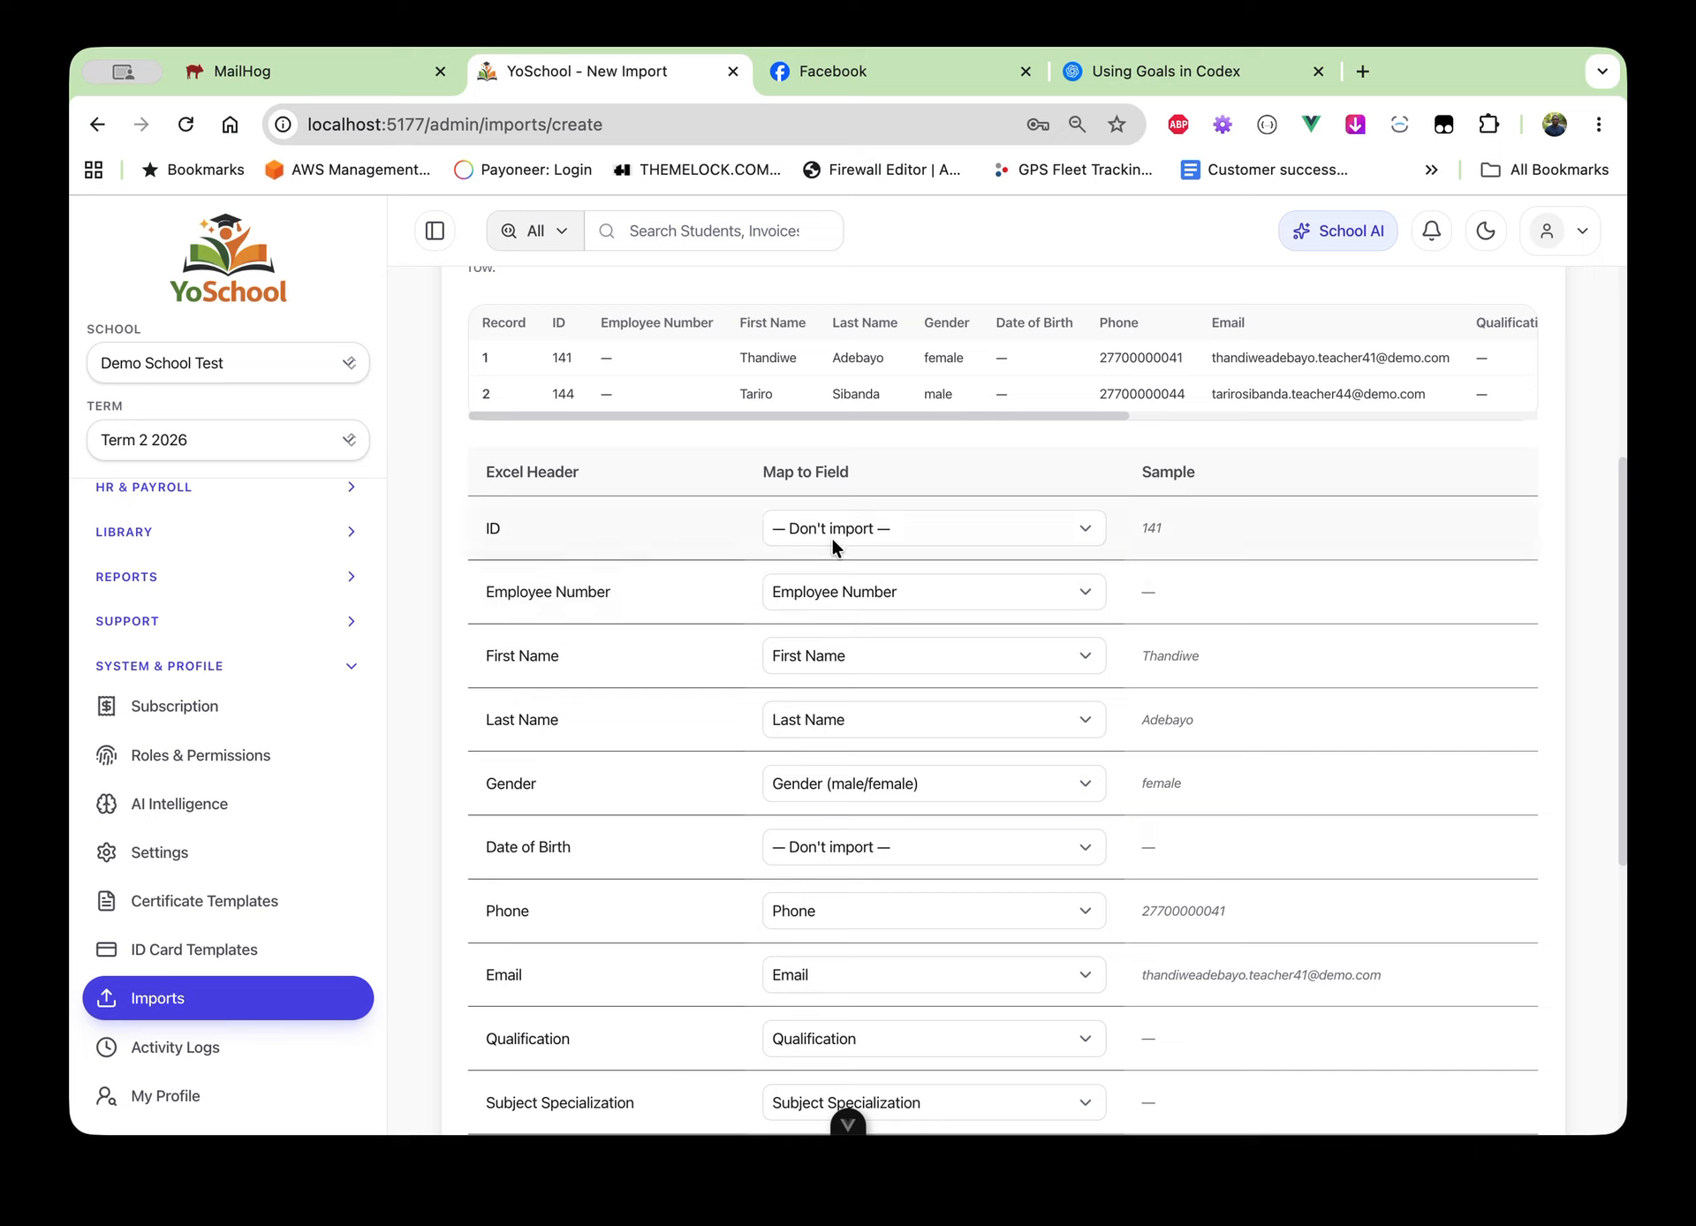
left_click(871, 532)
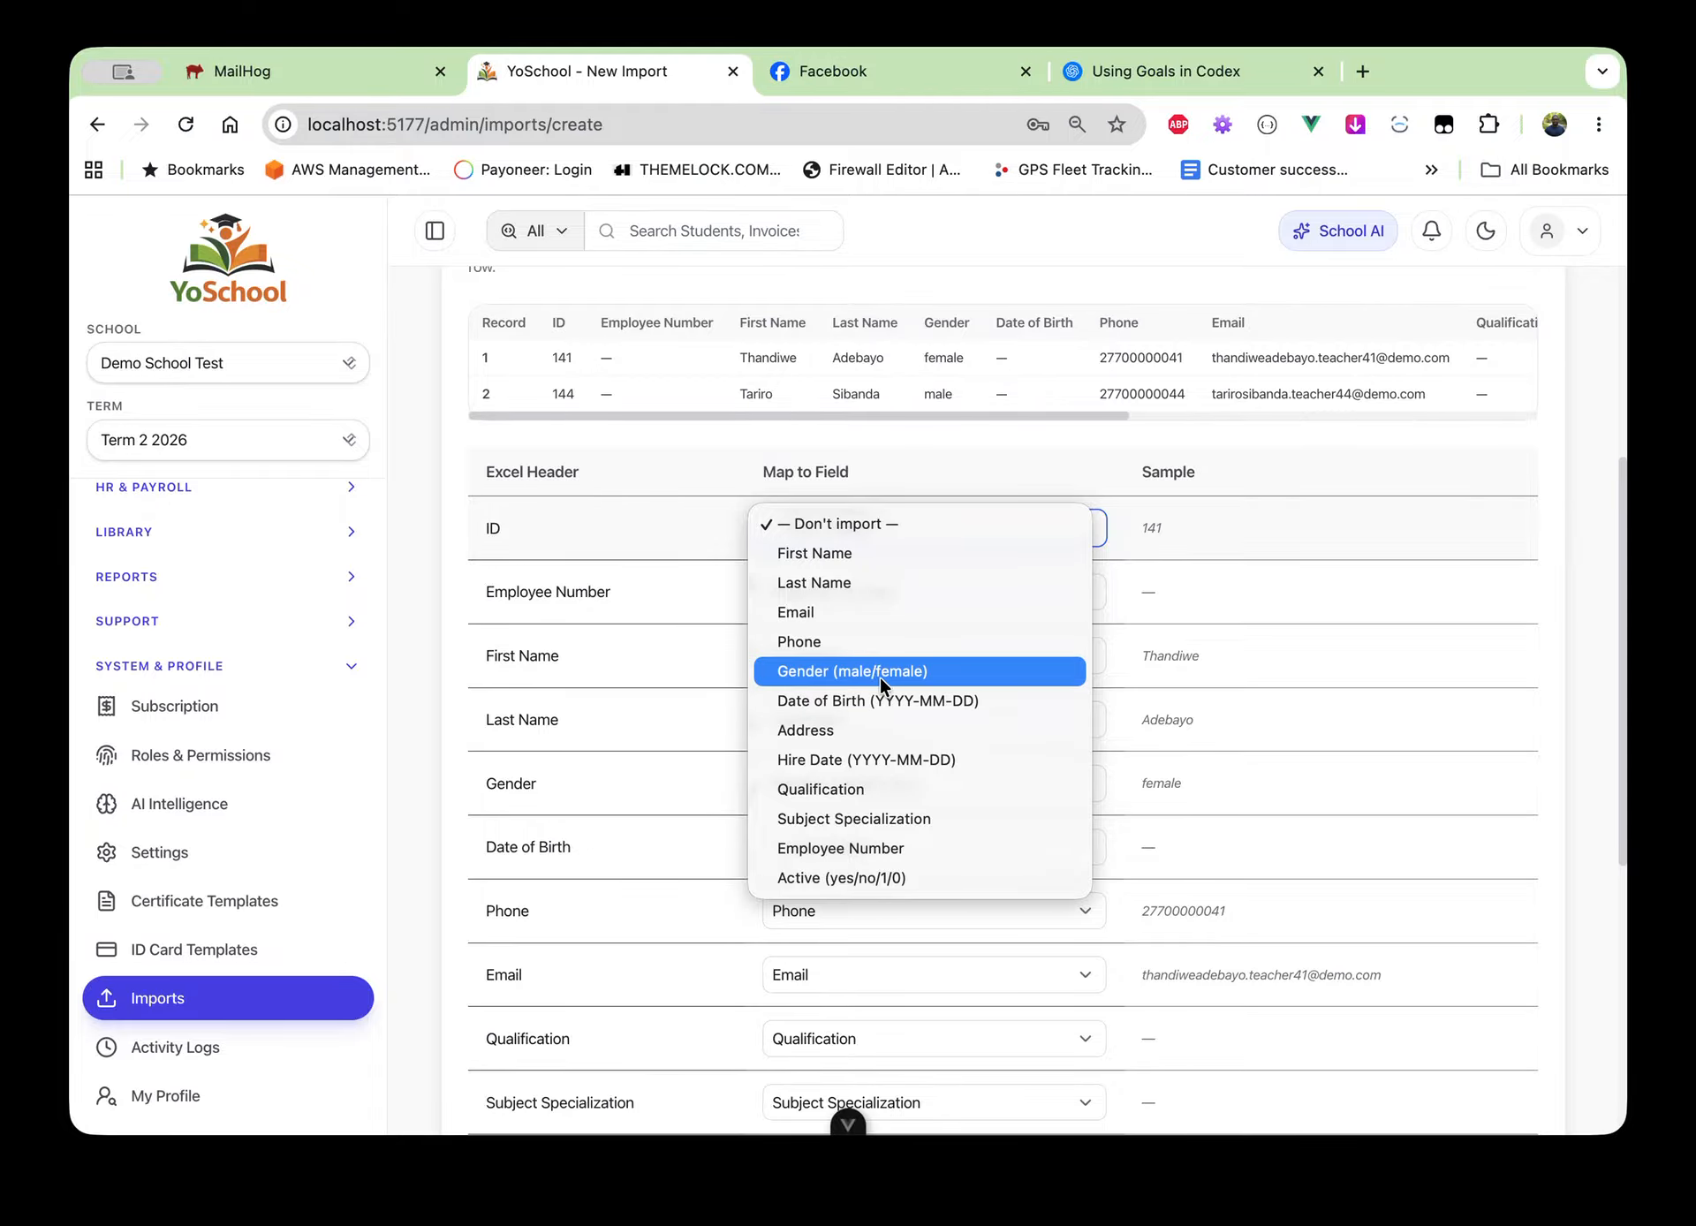
Set ID and Date of Birth to Don't import and keep First Name mapped to First Name
left_click(597, 523)
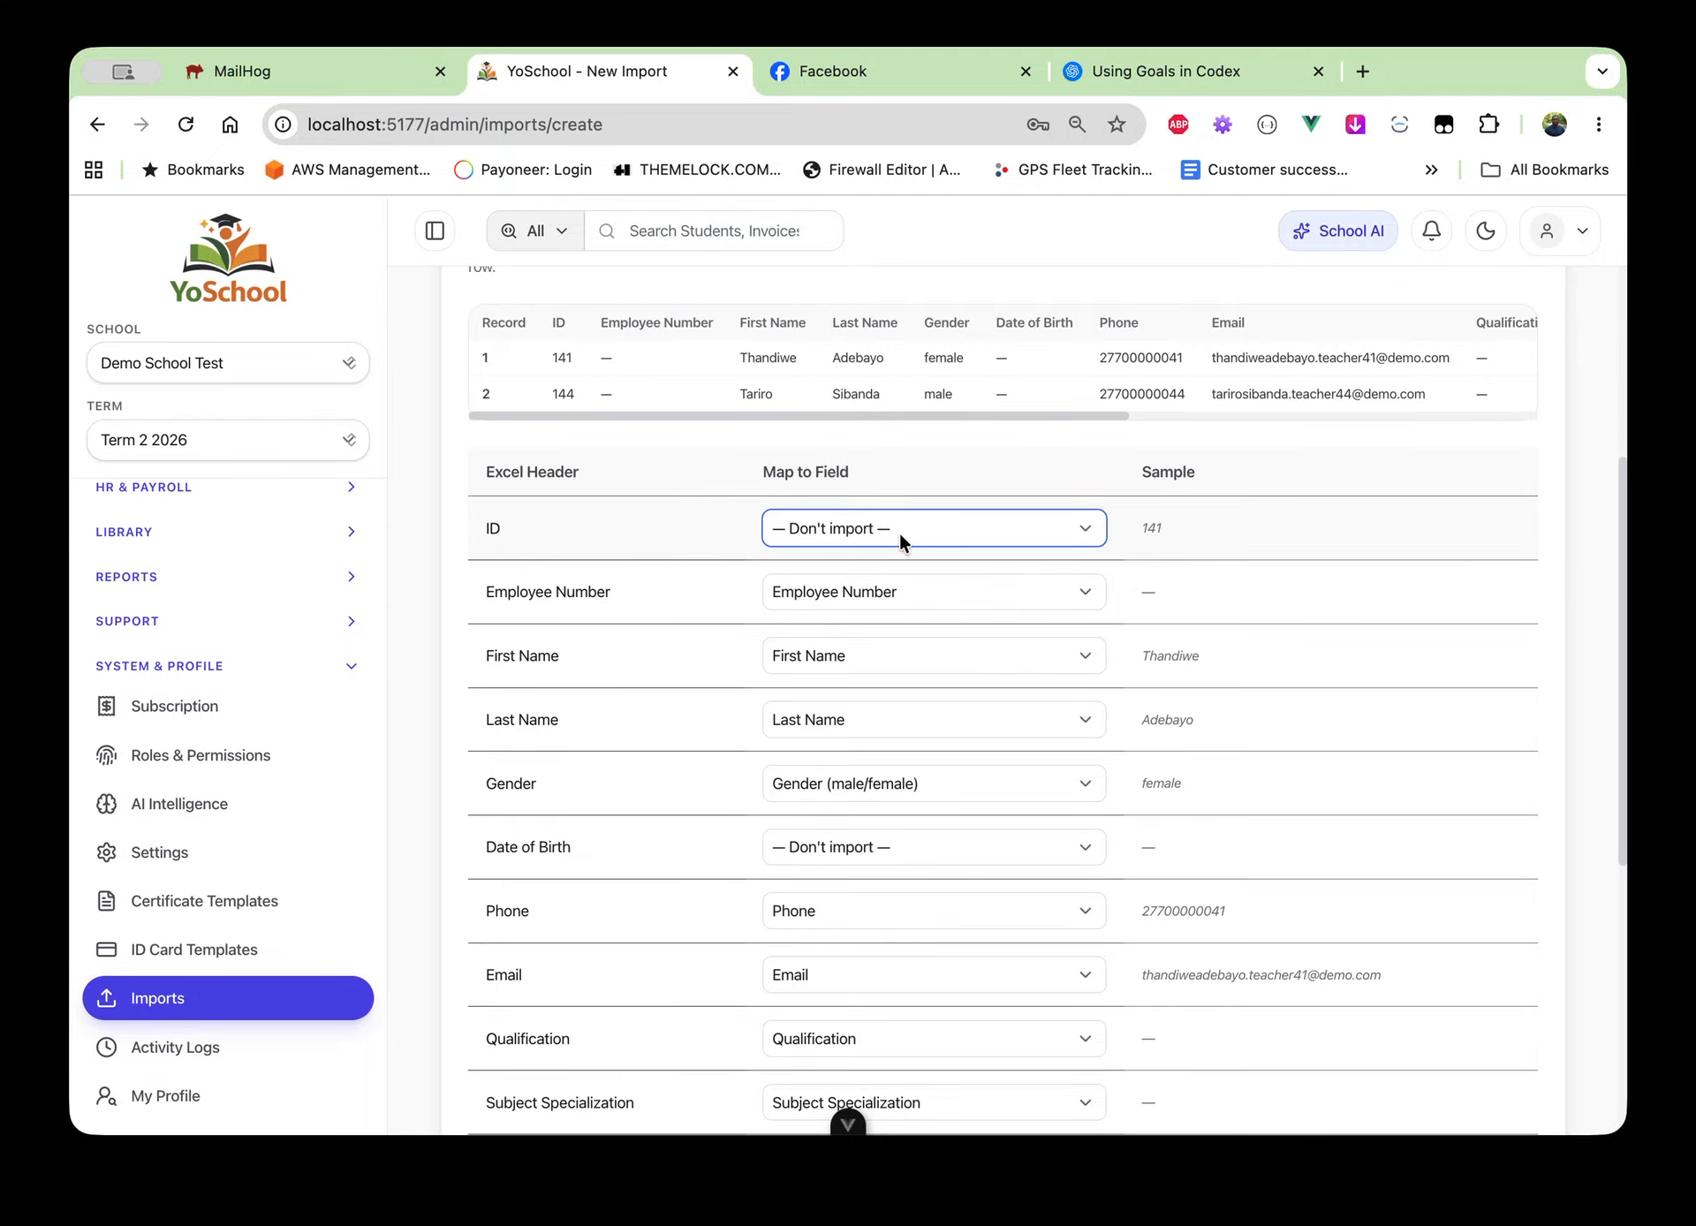
scroll(899, 532, "down", 1)
scroll(746, 690, "down", 1)
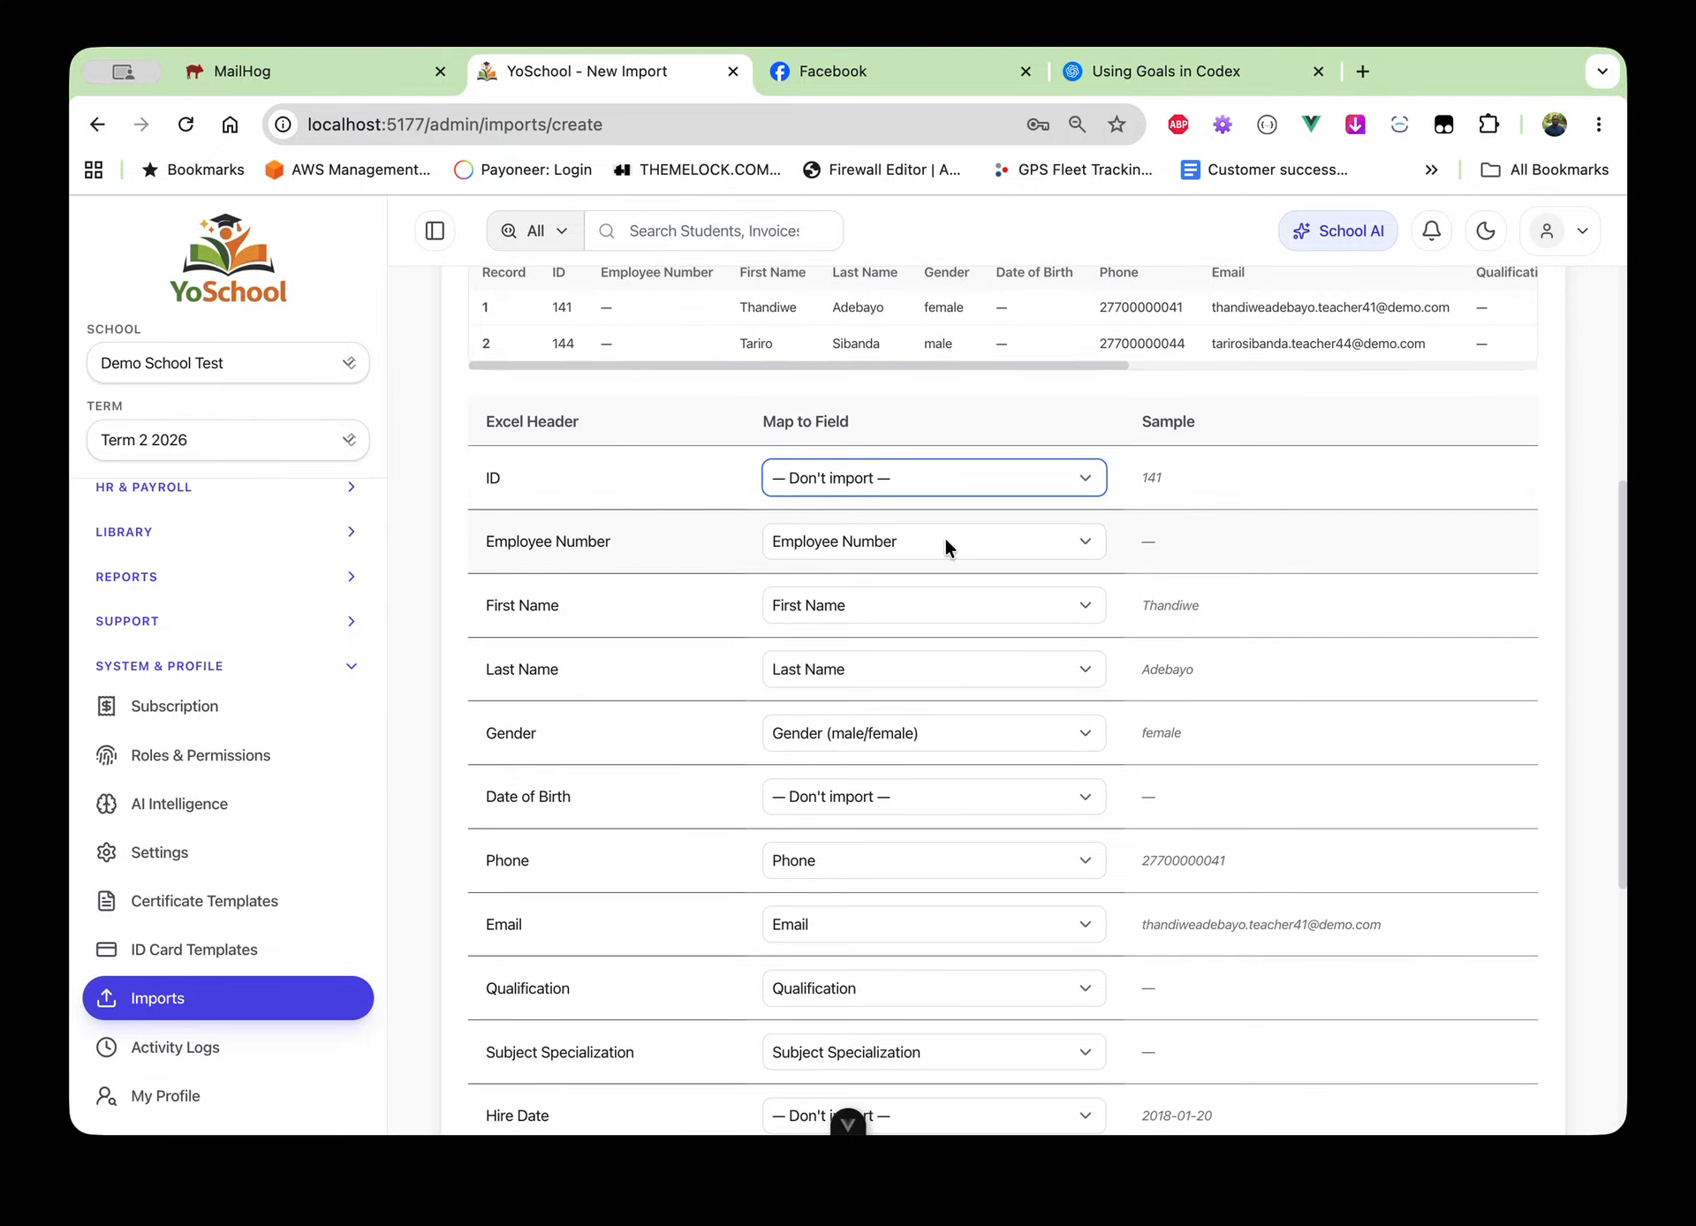
left_click(973, 604)
left_click(651, 636)
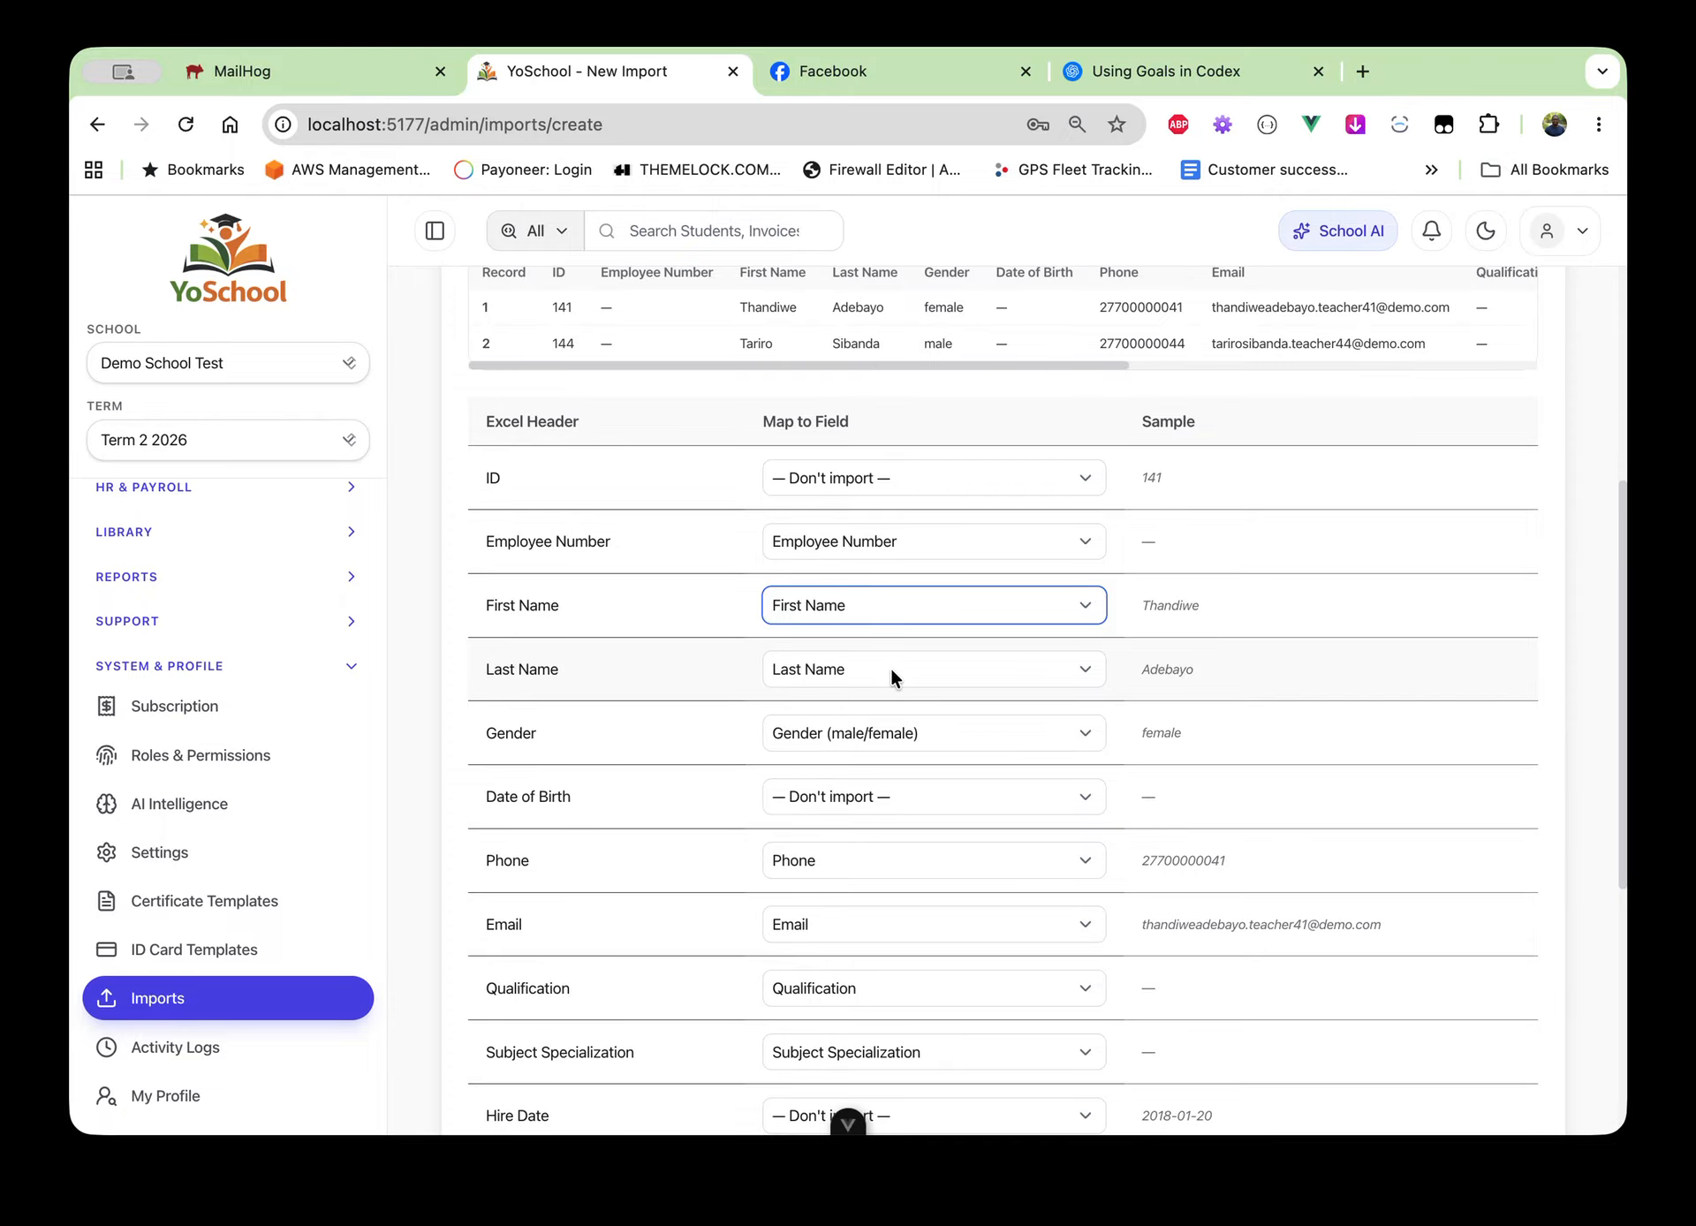
scroll(726, 703, "down", 1)
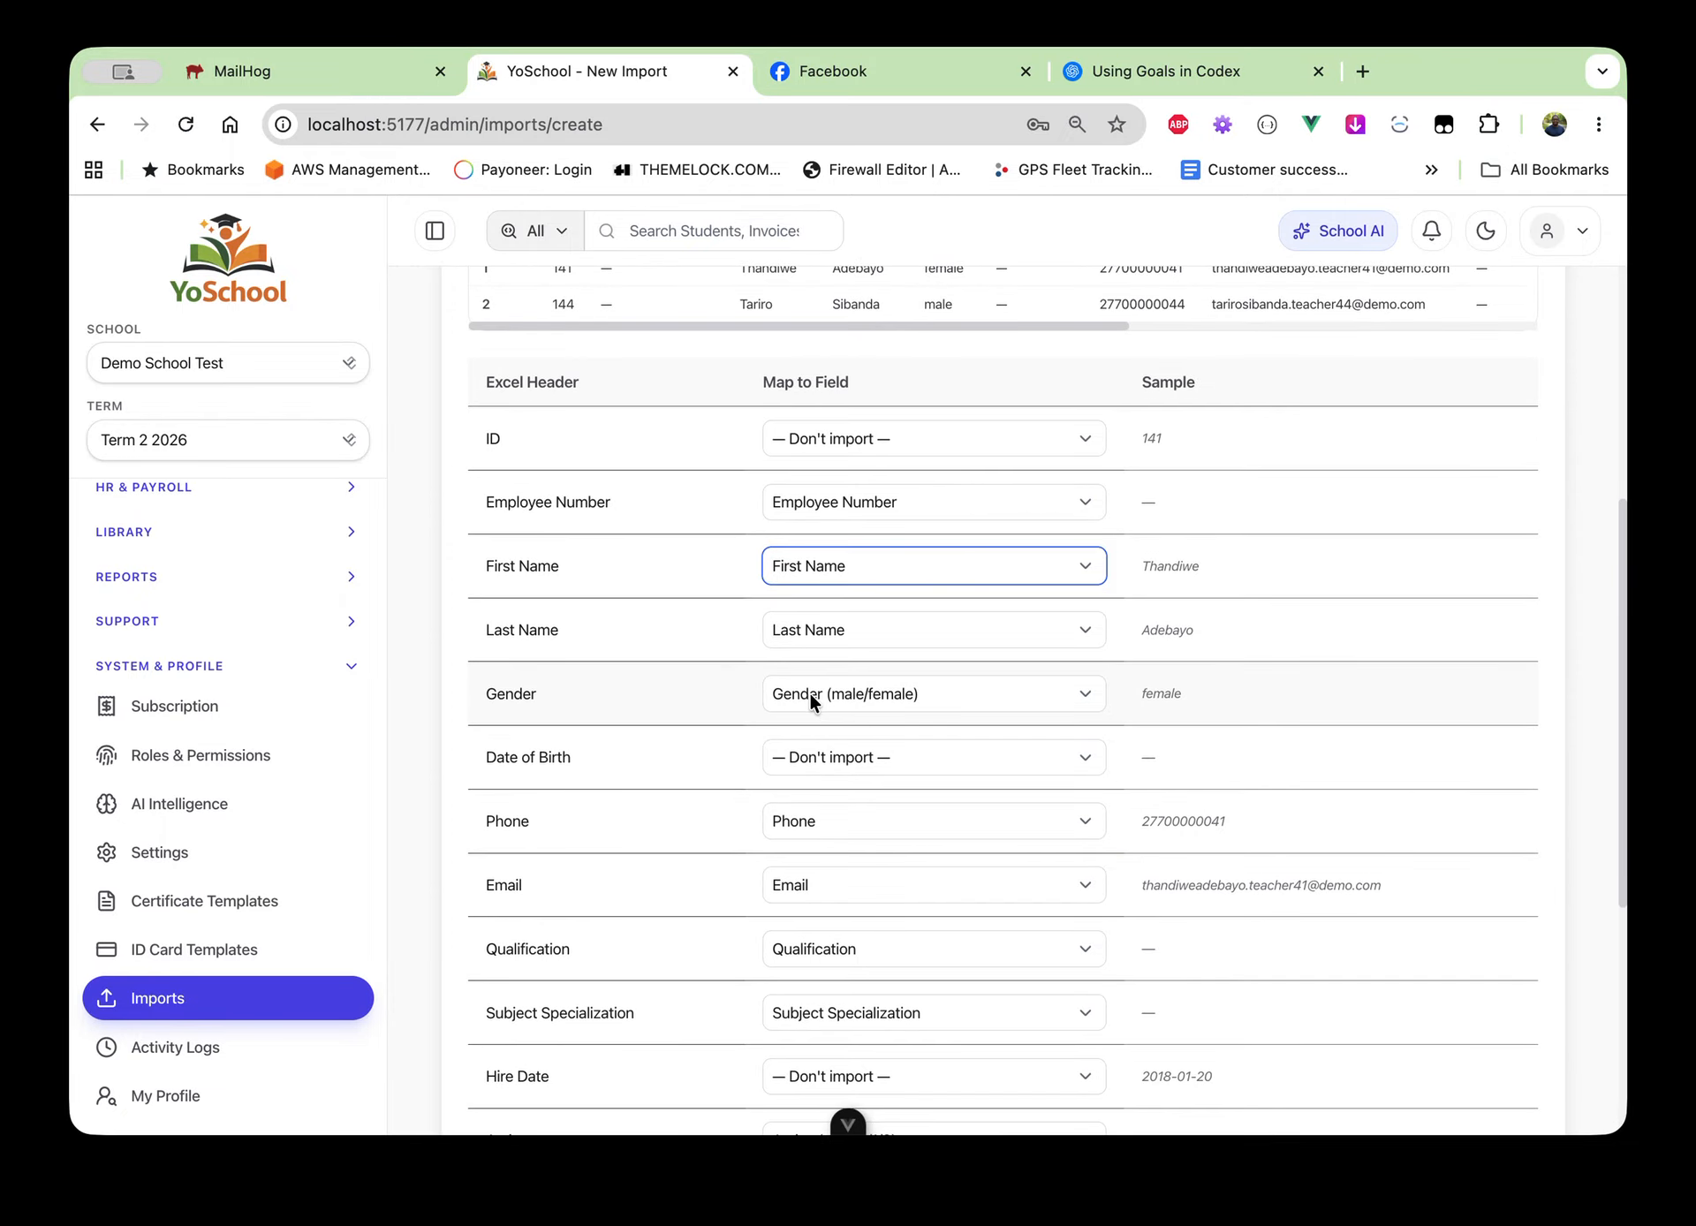
scroll(706, 752, "down", 2)
scroll(707, 753, "up", 3)
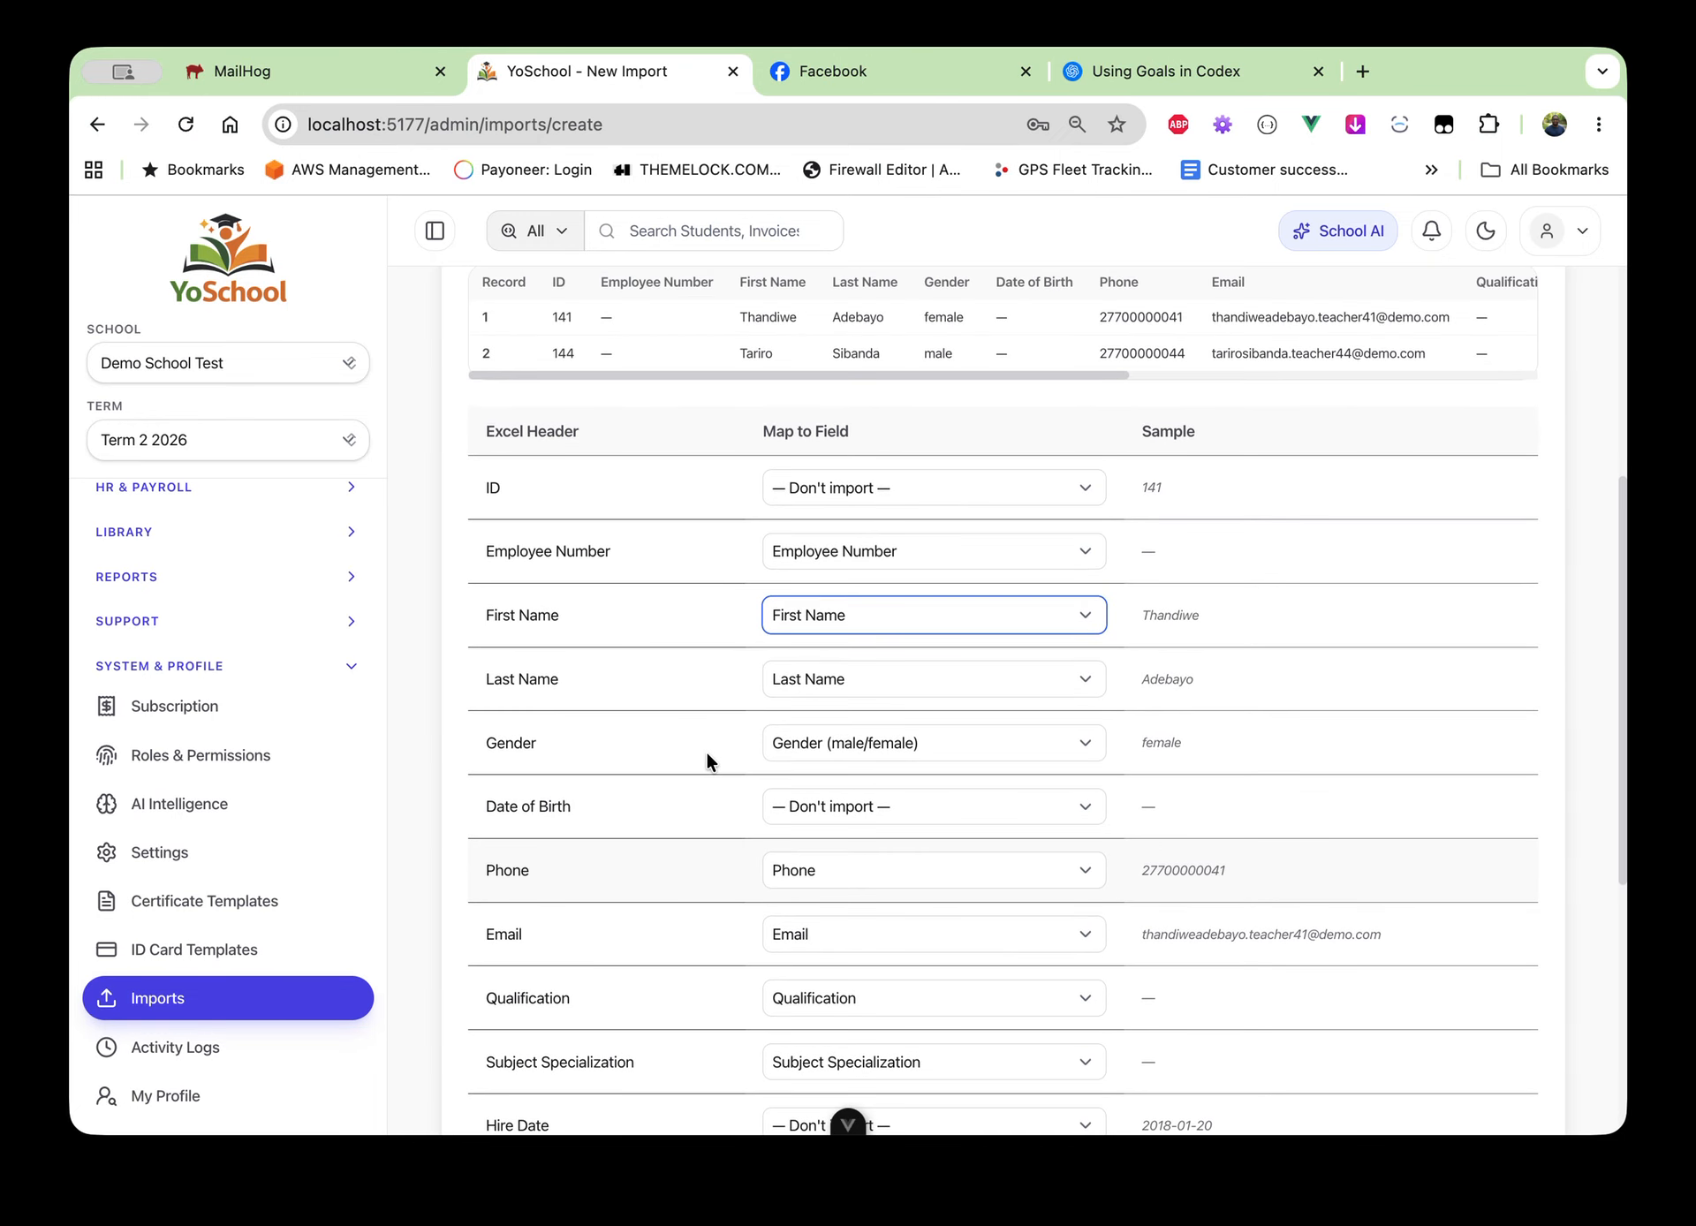
left_click(896, 808)
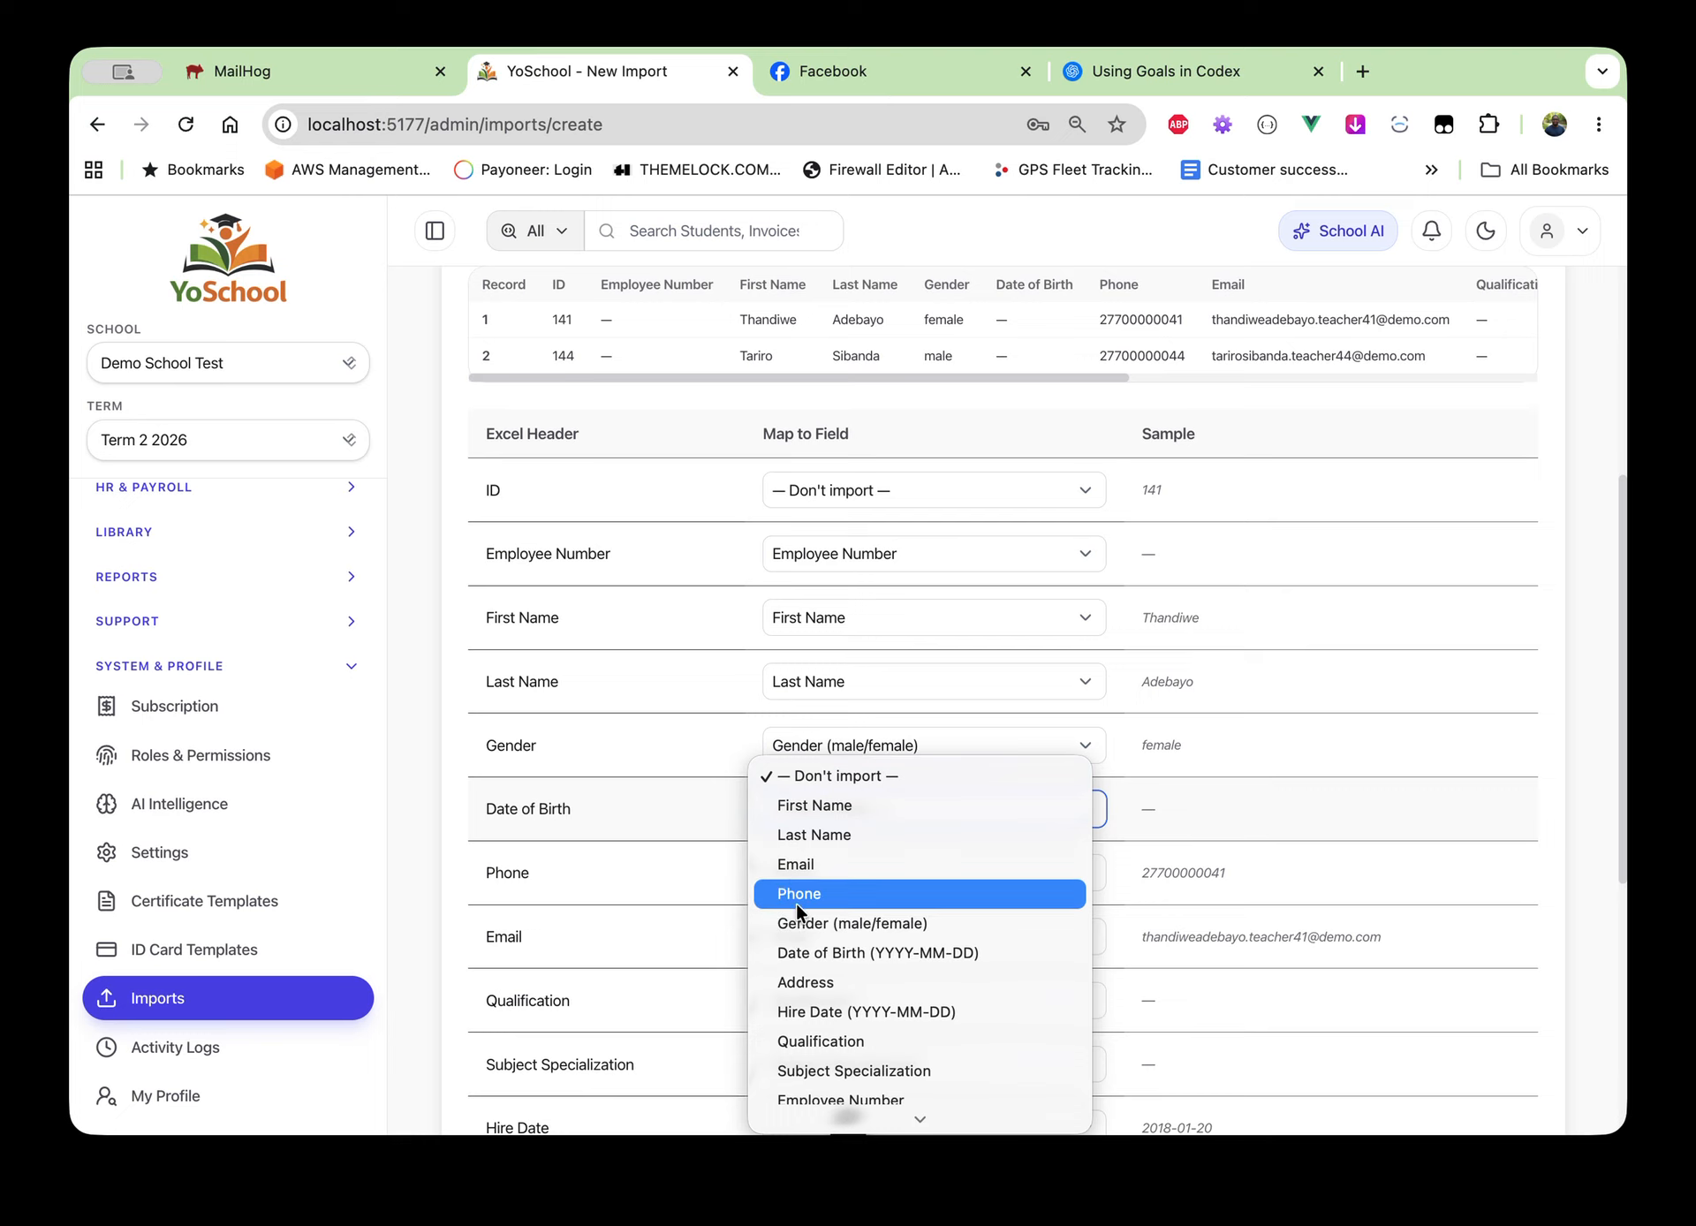
left_click(597, 850)
Keep Phone mapped to Phone and map Hire Date to 'Hire Date (YYYY-MM-DD)'
scroll(597, 850, "down", 1)
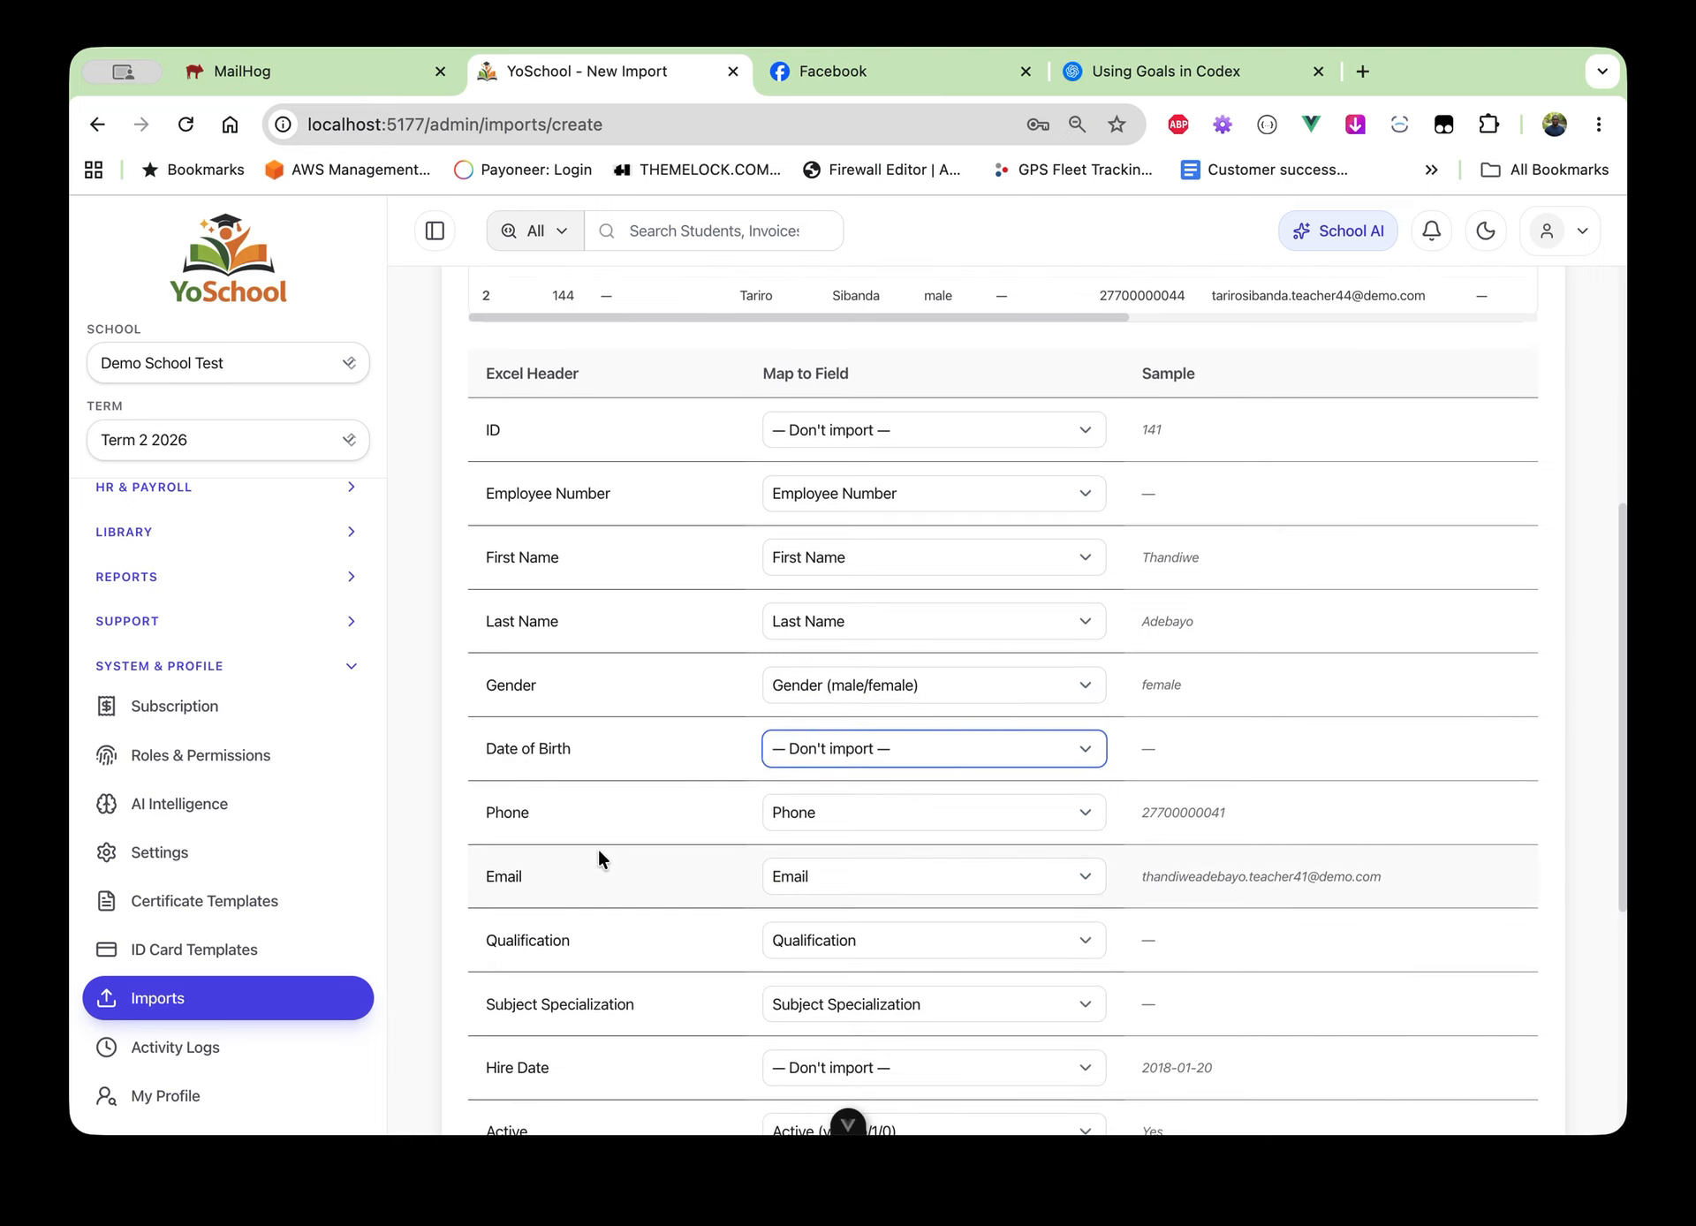
left_click(860, 828)
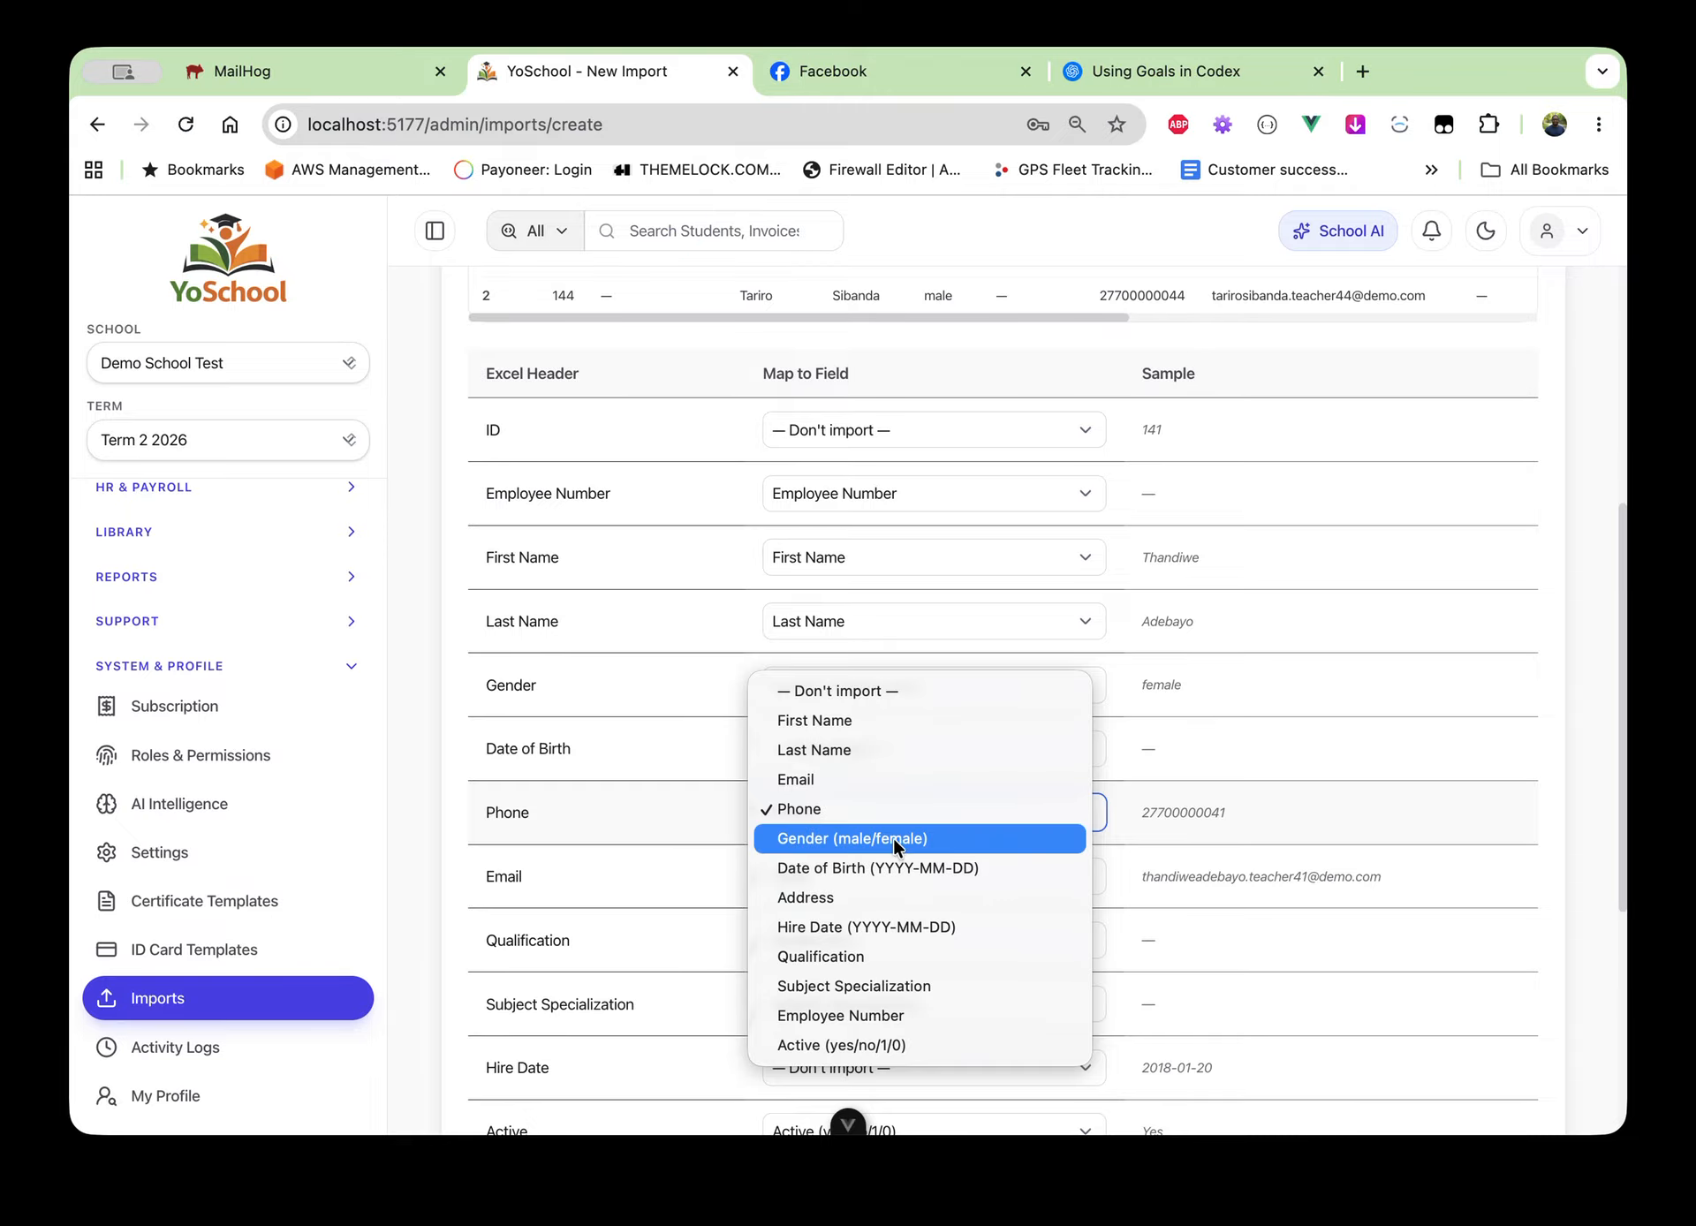
left_click(592, 857)
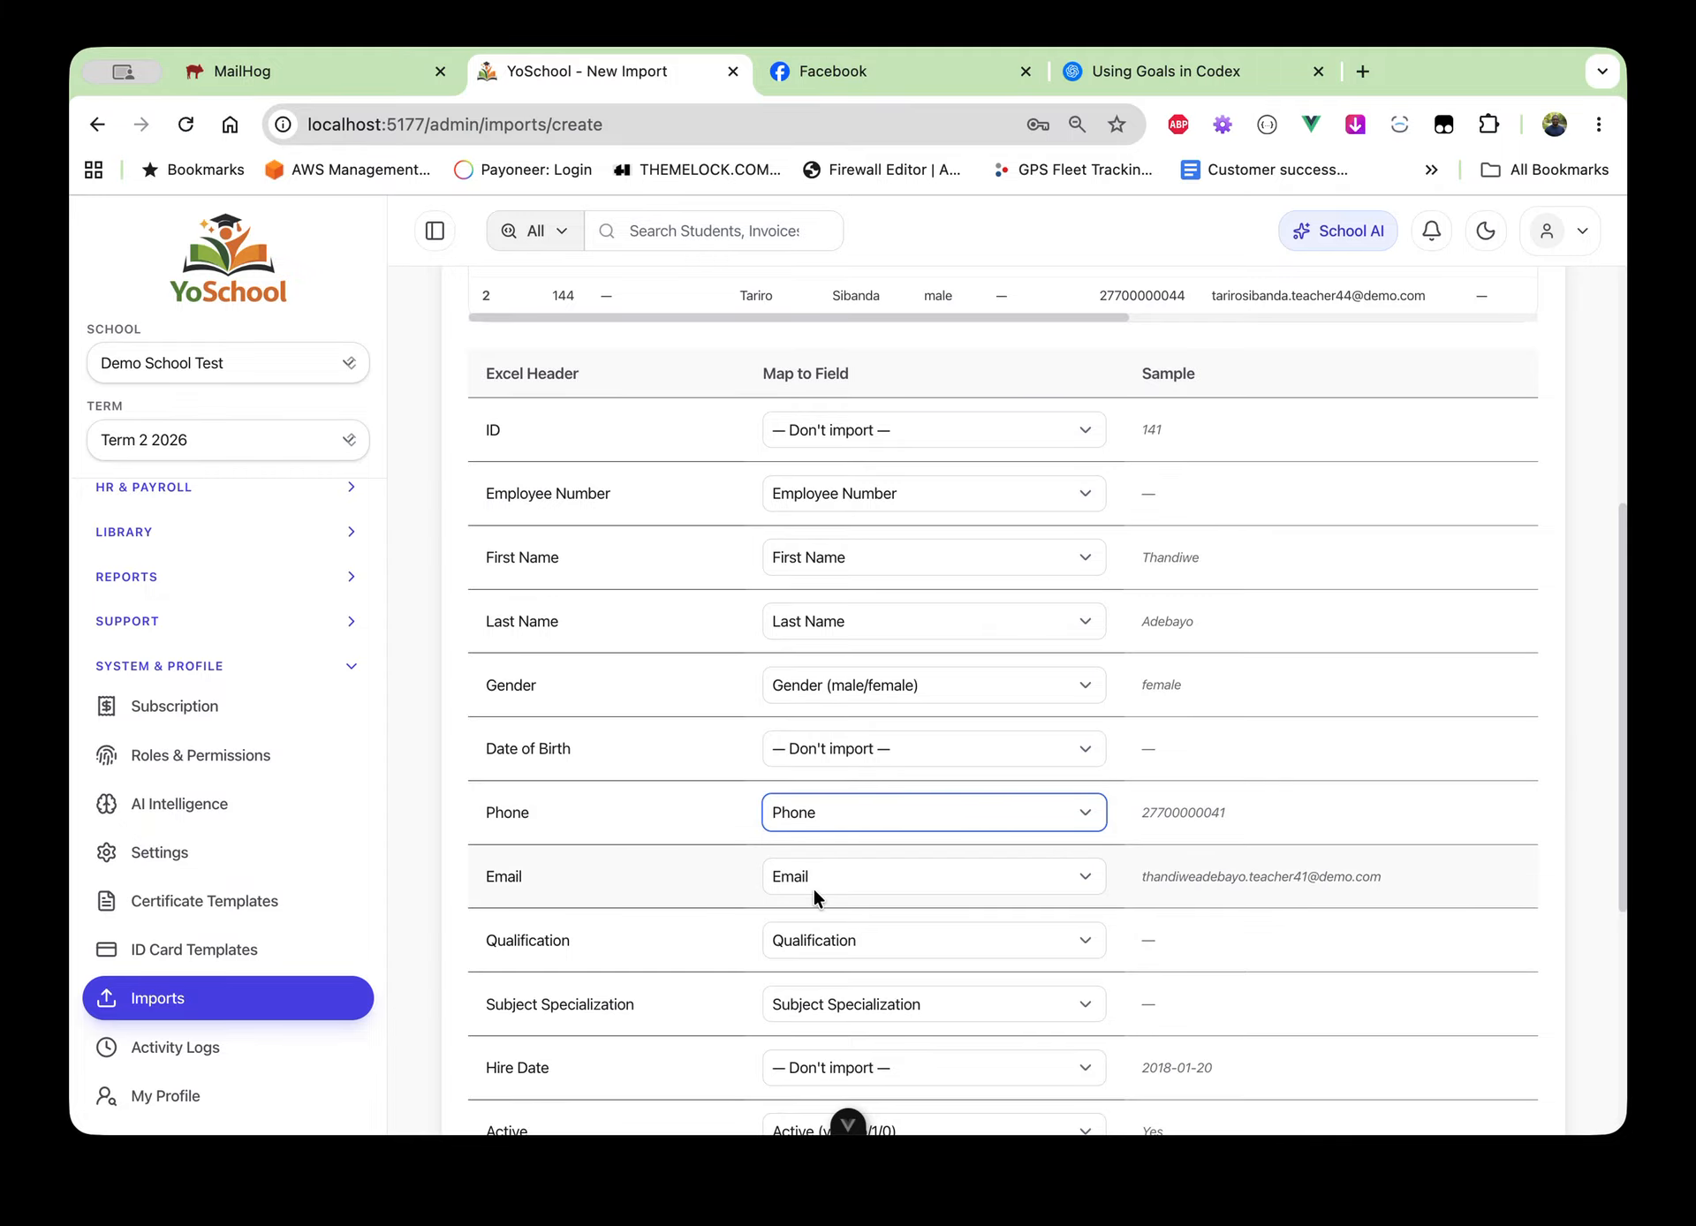
scroll(814, 889, "down", 5)
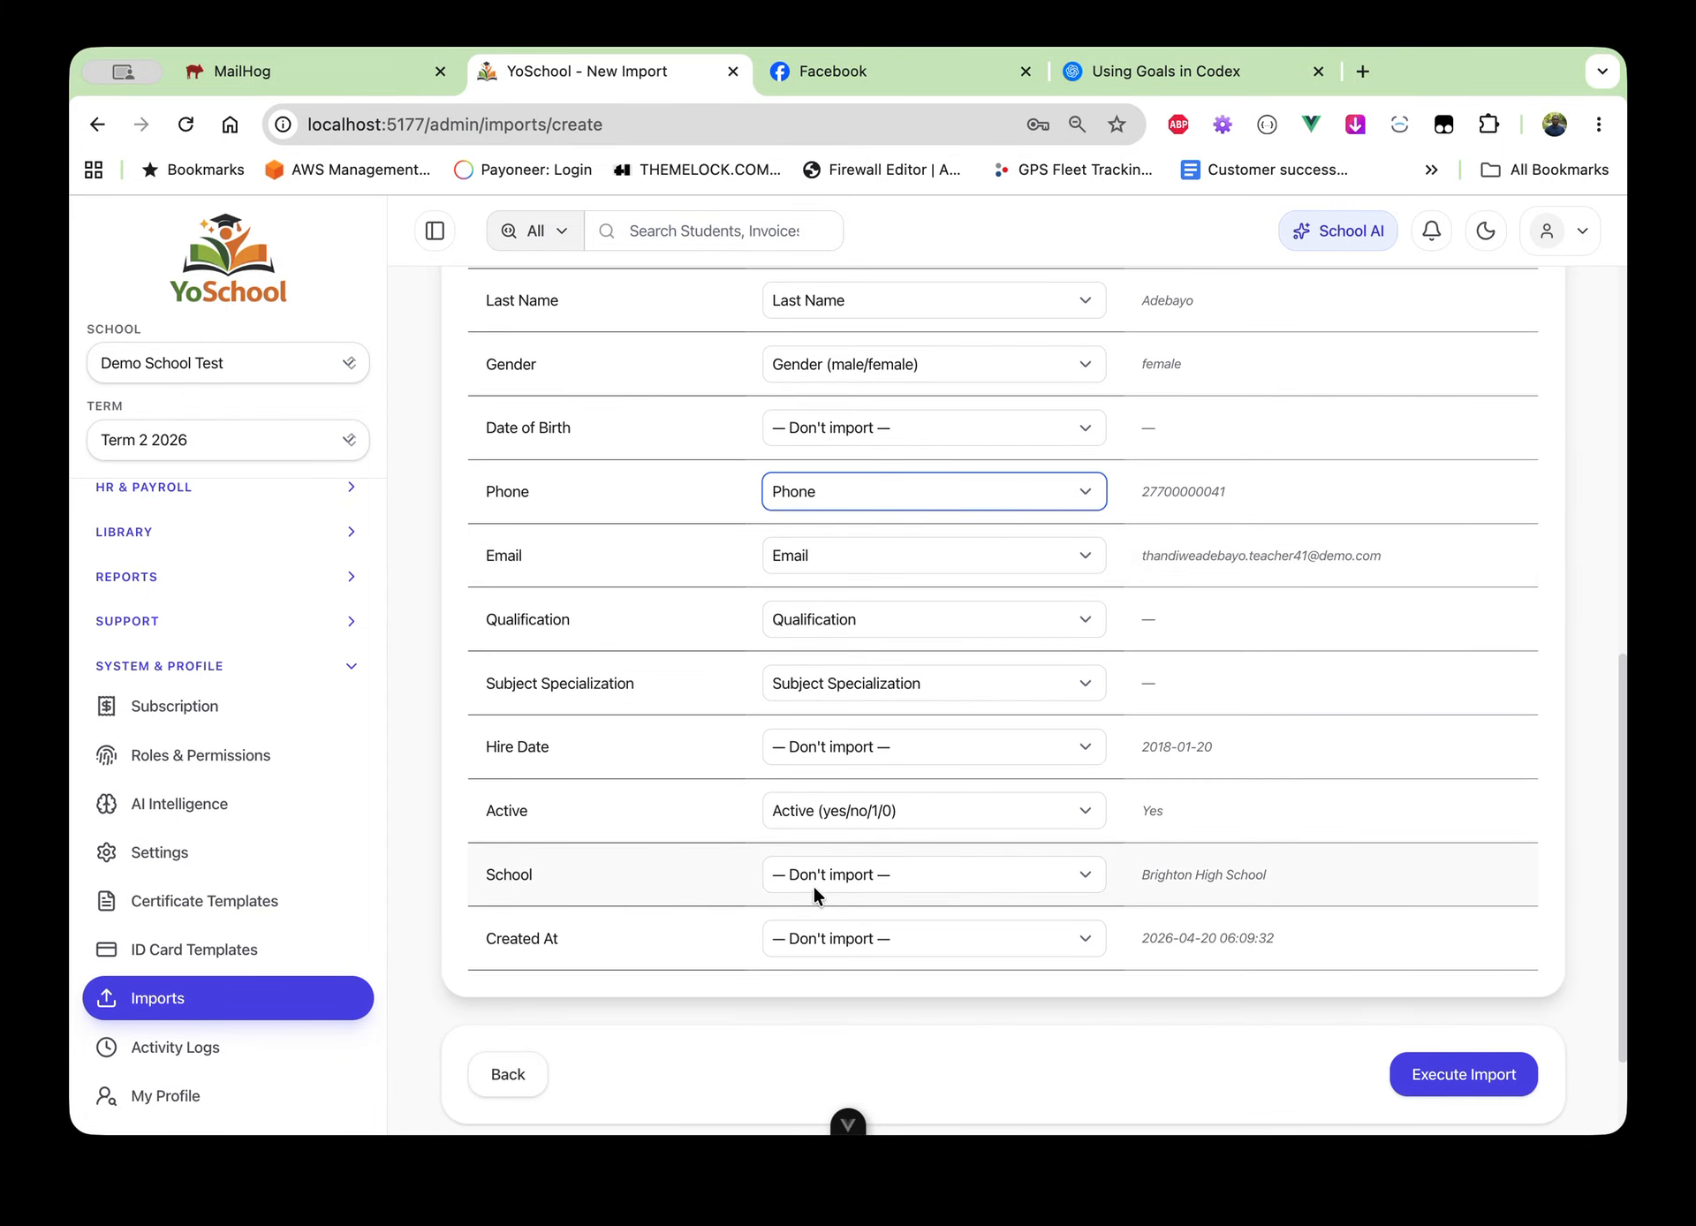
left_click(873, 745)
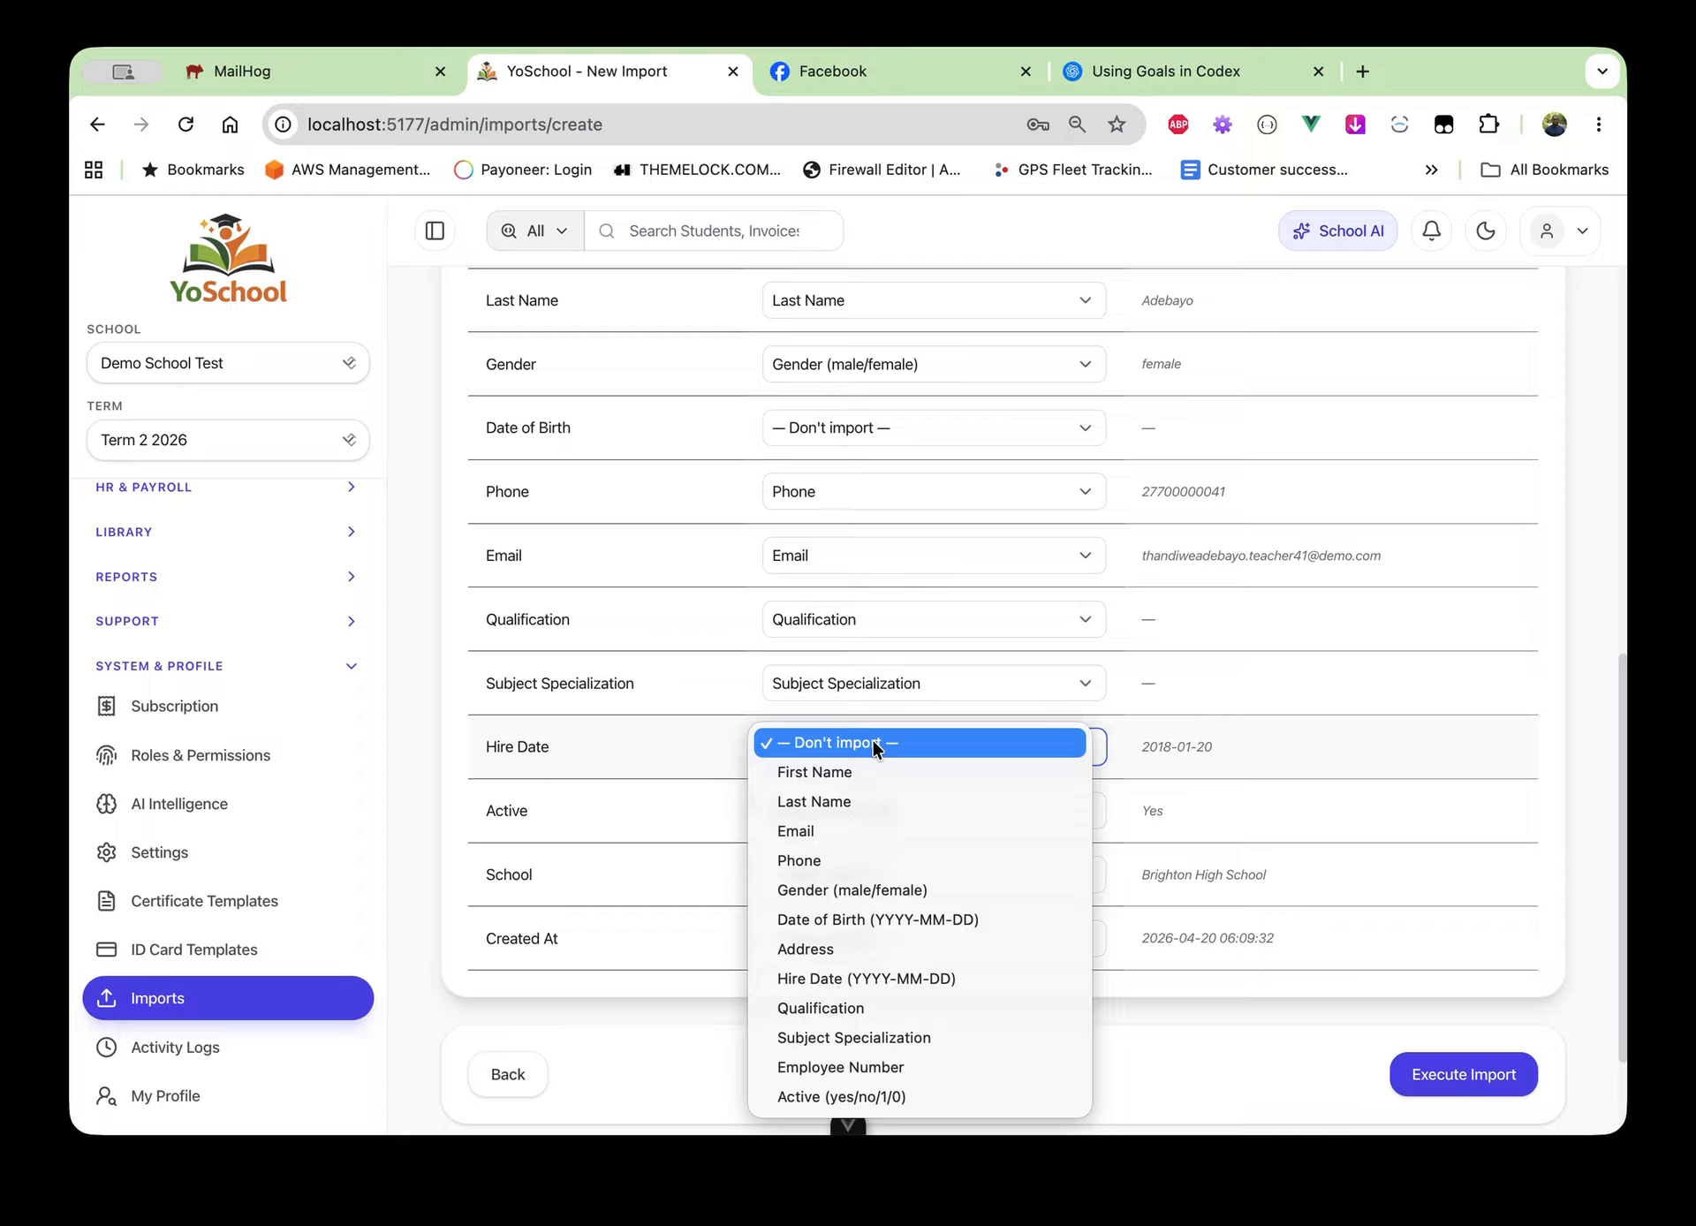
left_click(866, 979)
scroll(1495, 359, "up", 8)
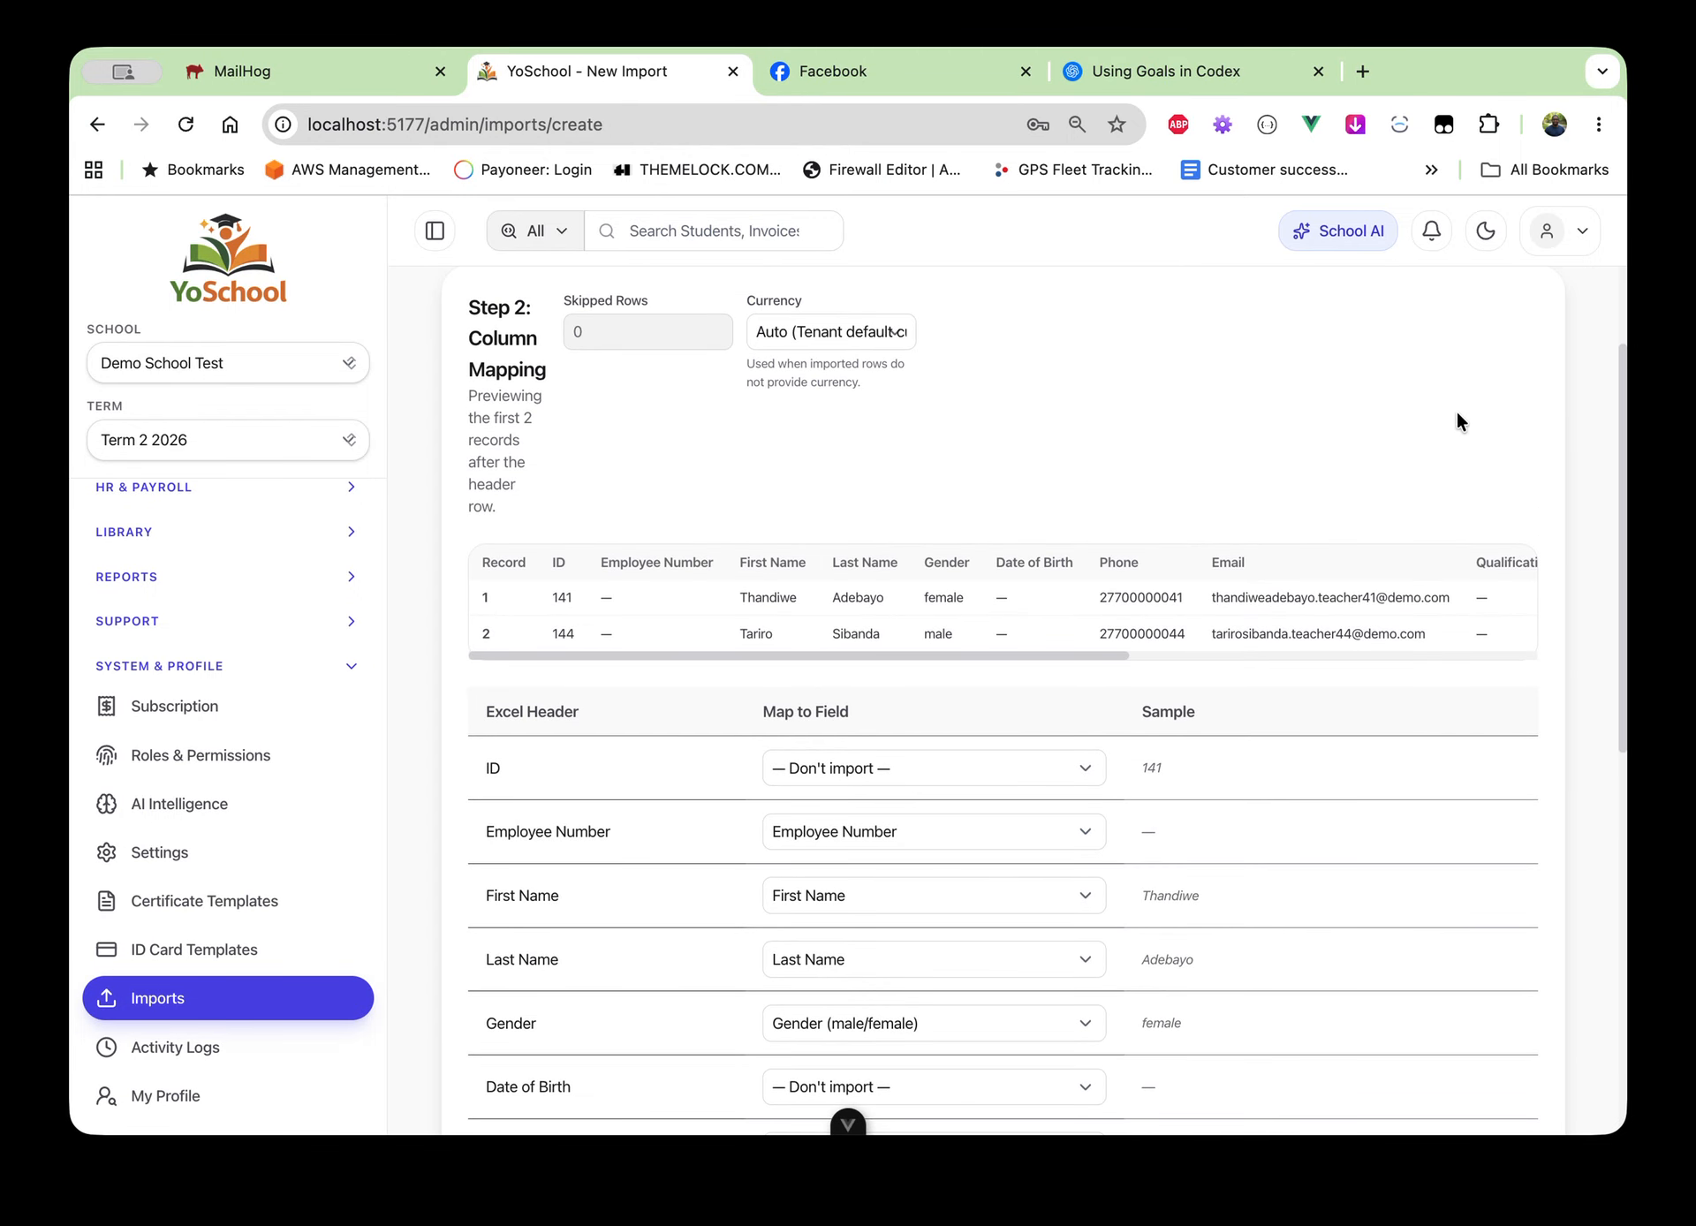
scroll(1301, 616, "right", 10)
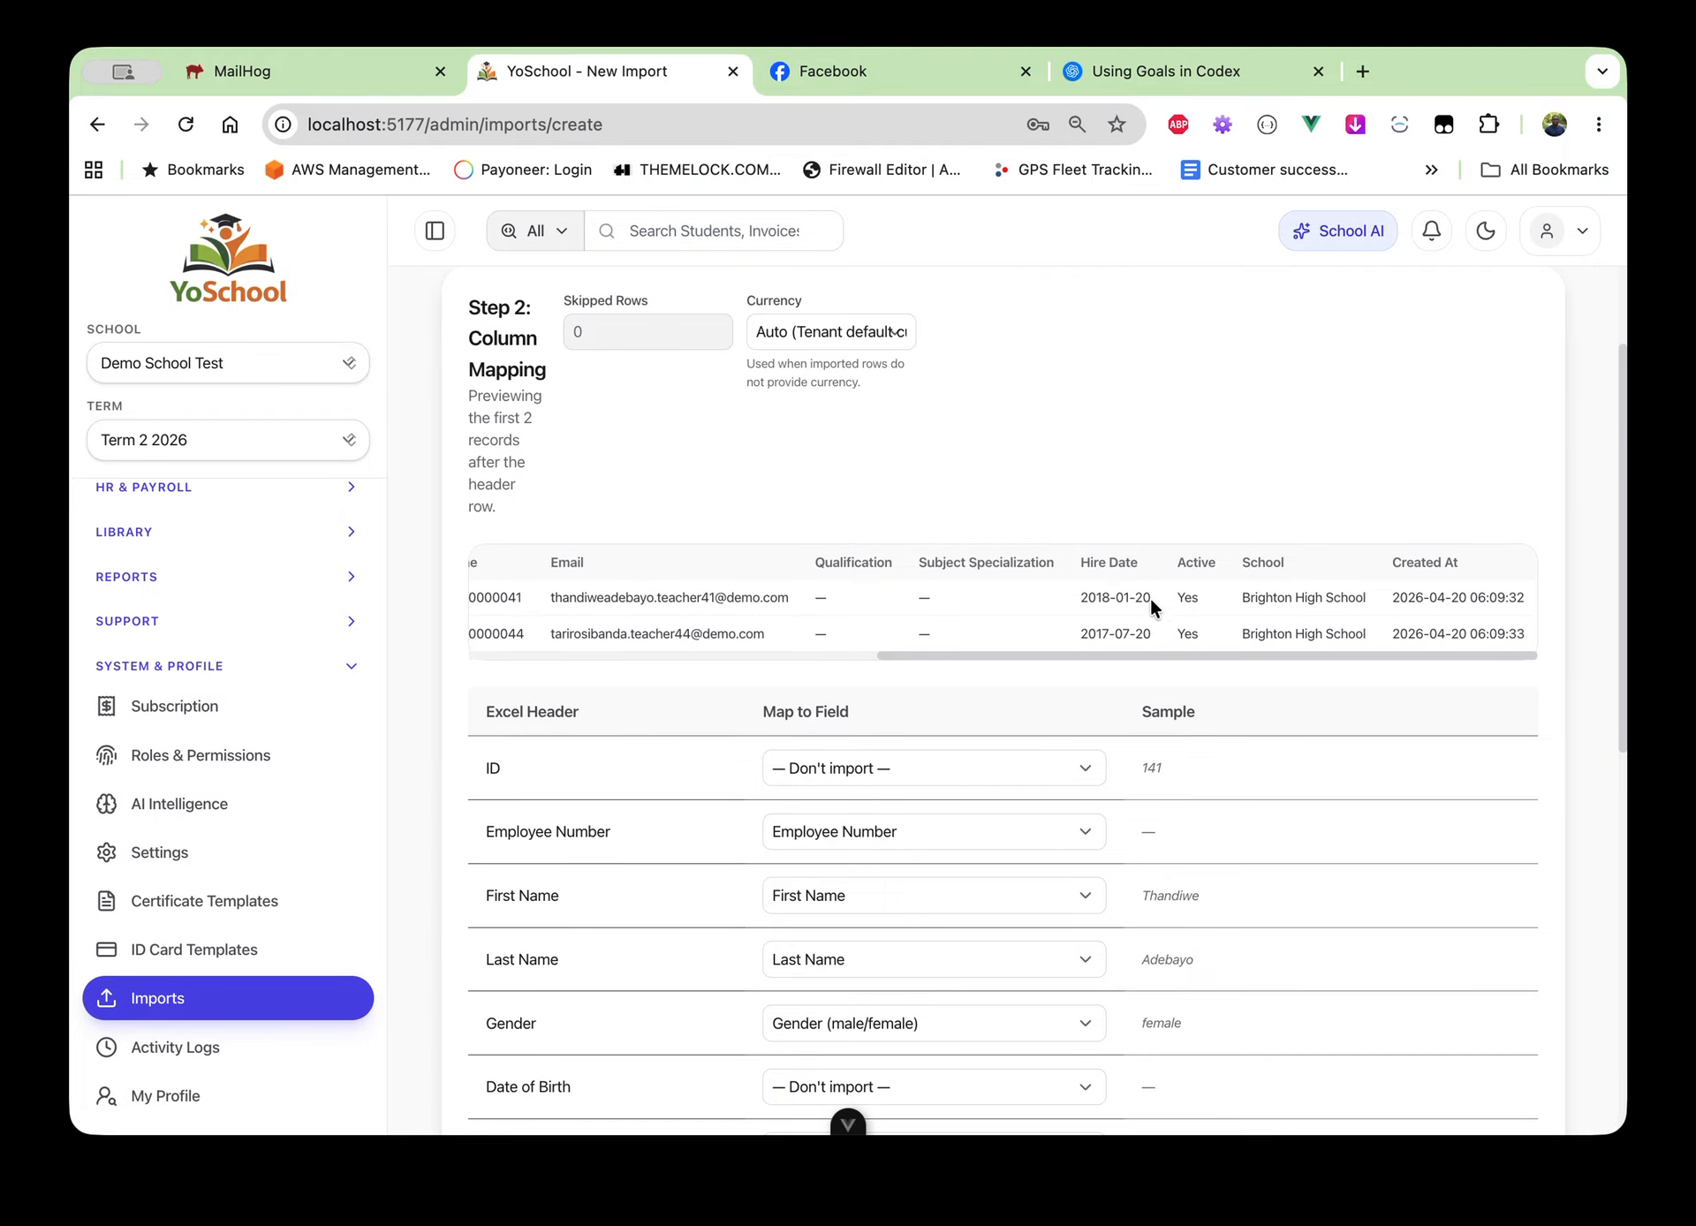
scroll(1148, 829, "down", 10)
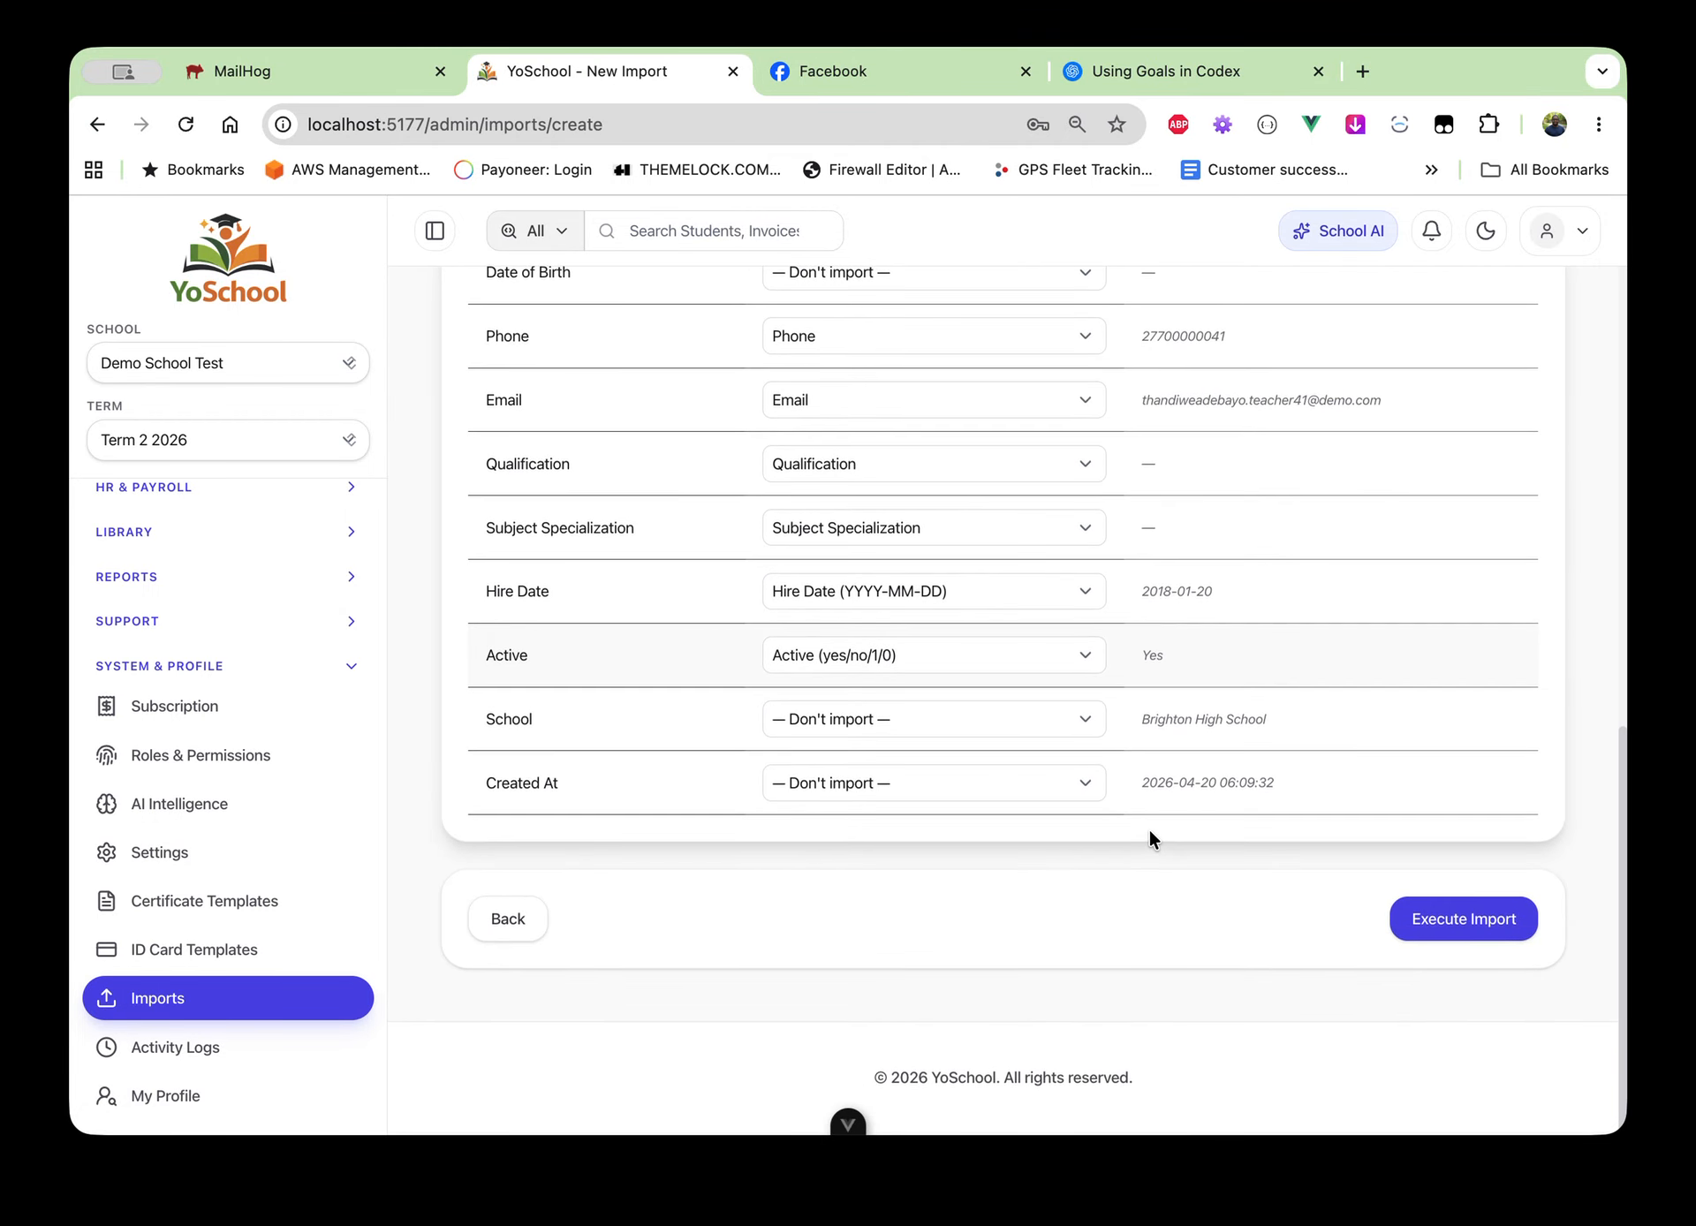
Leave the Active mapping unchanged and execute the teacher import
left_click(851, 660)
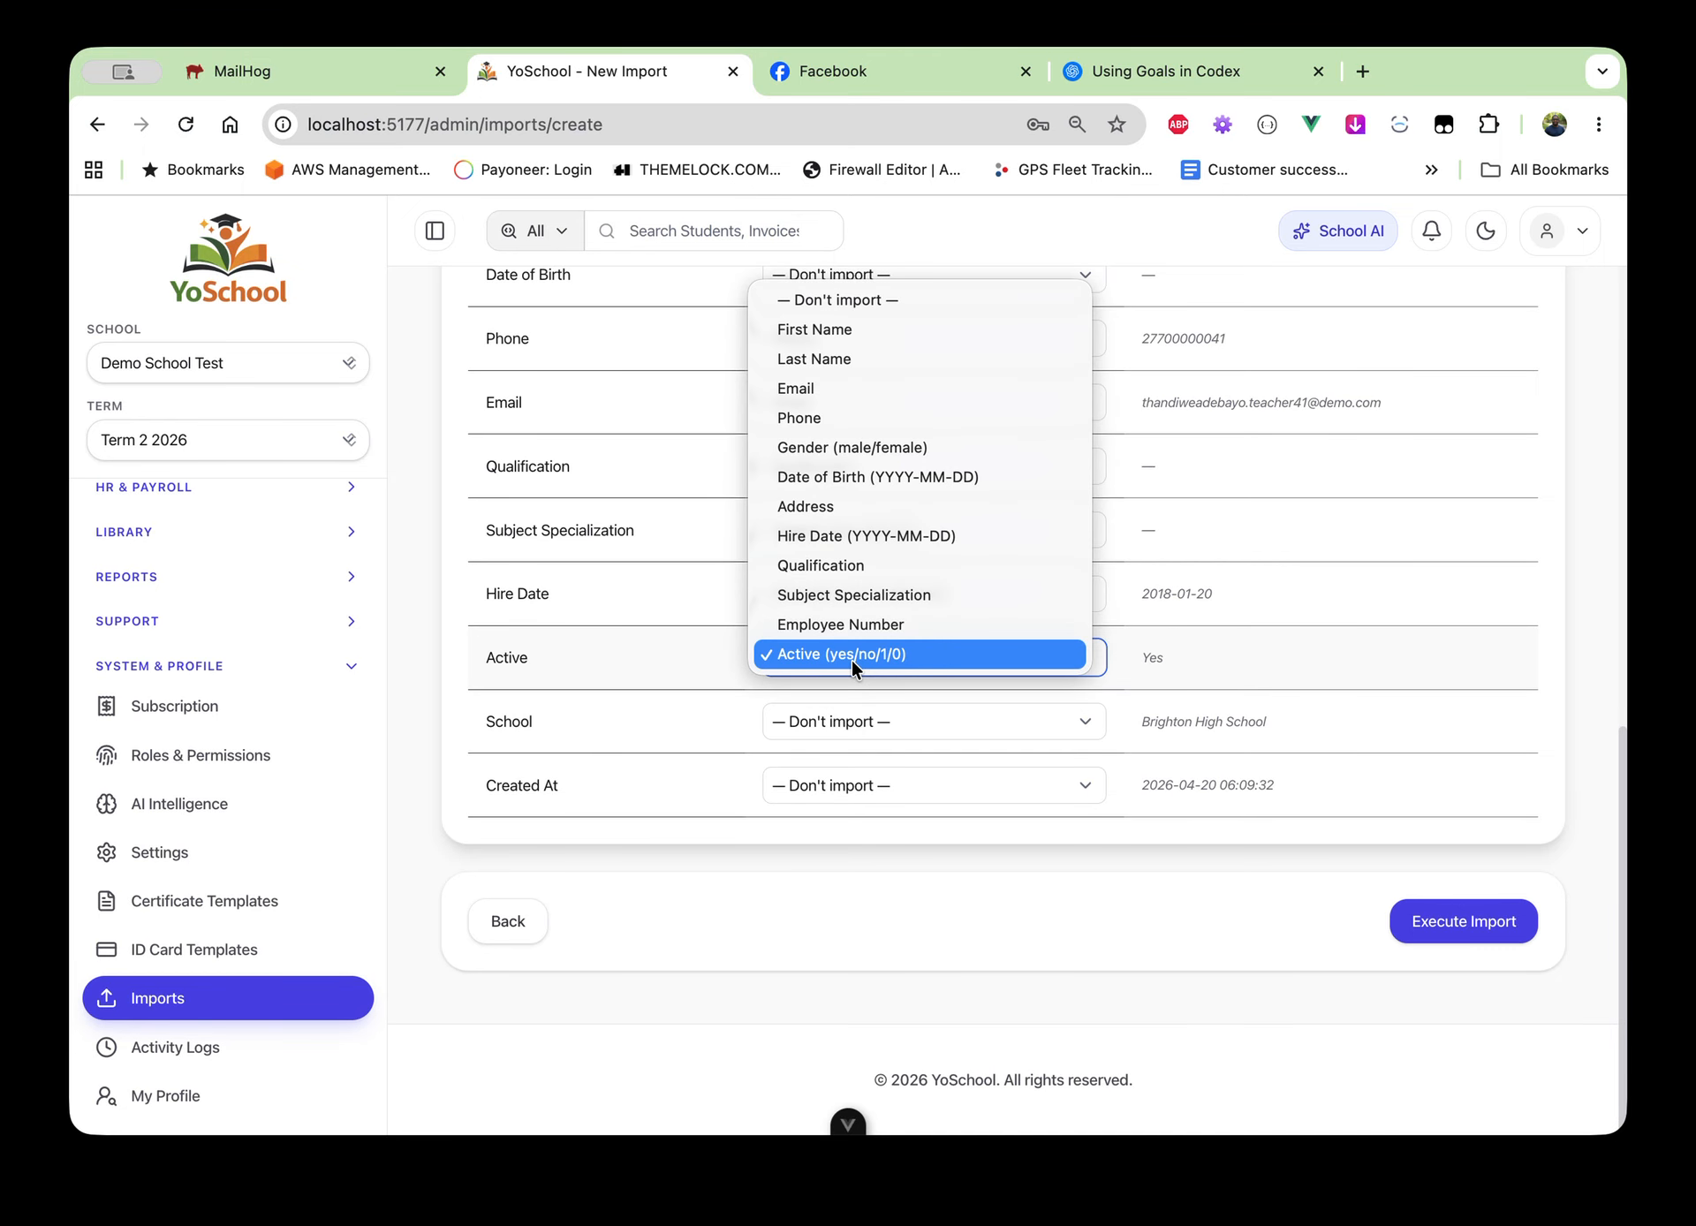
left_click(1334, 645)
scroll(1334, 645, "up", 5)
scroll(1334, 645, "up", 6)
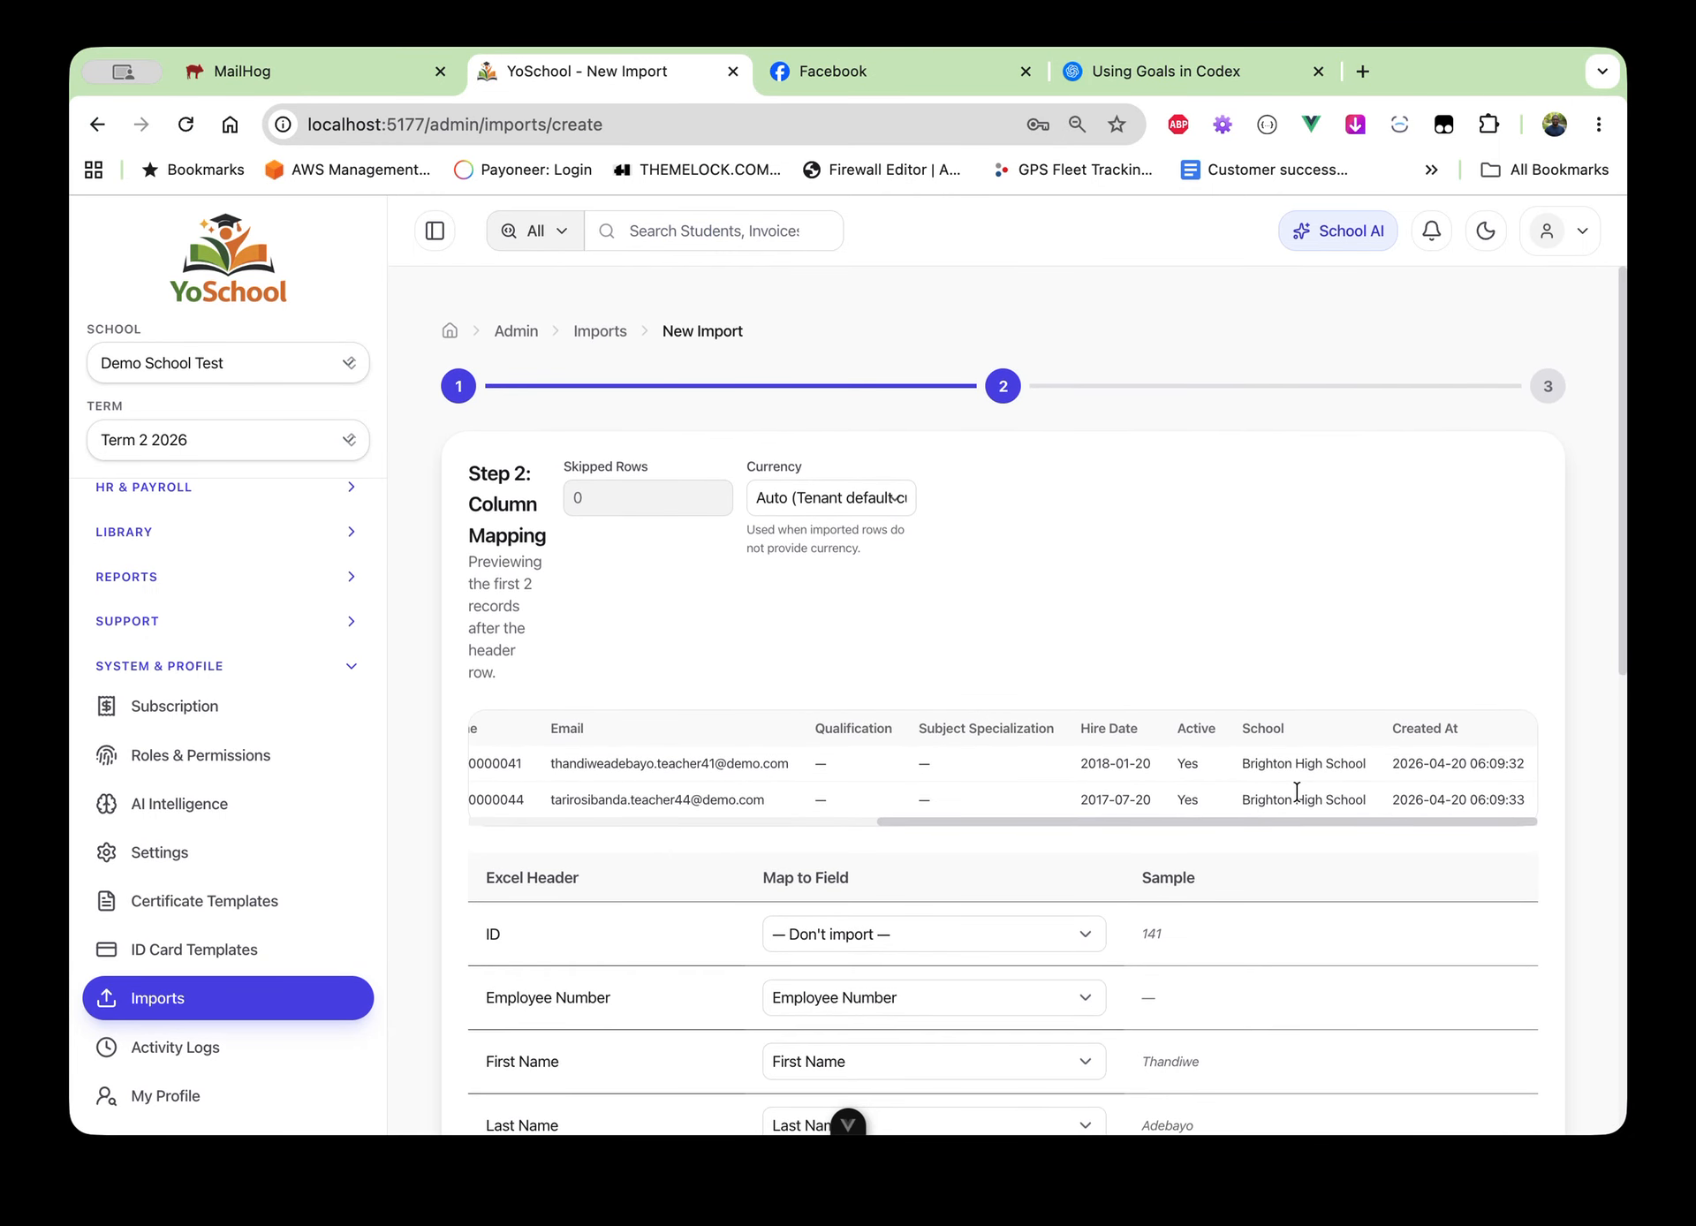
scroll(1174, 919, "down", 10)
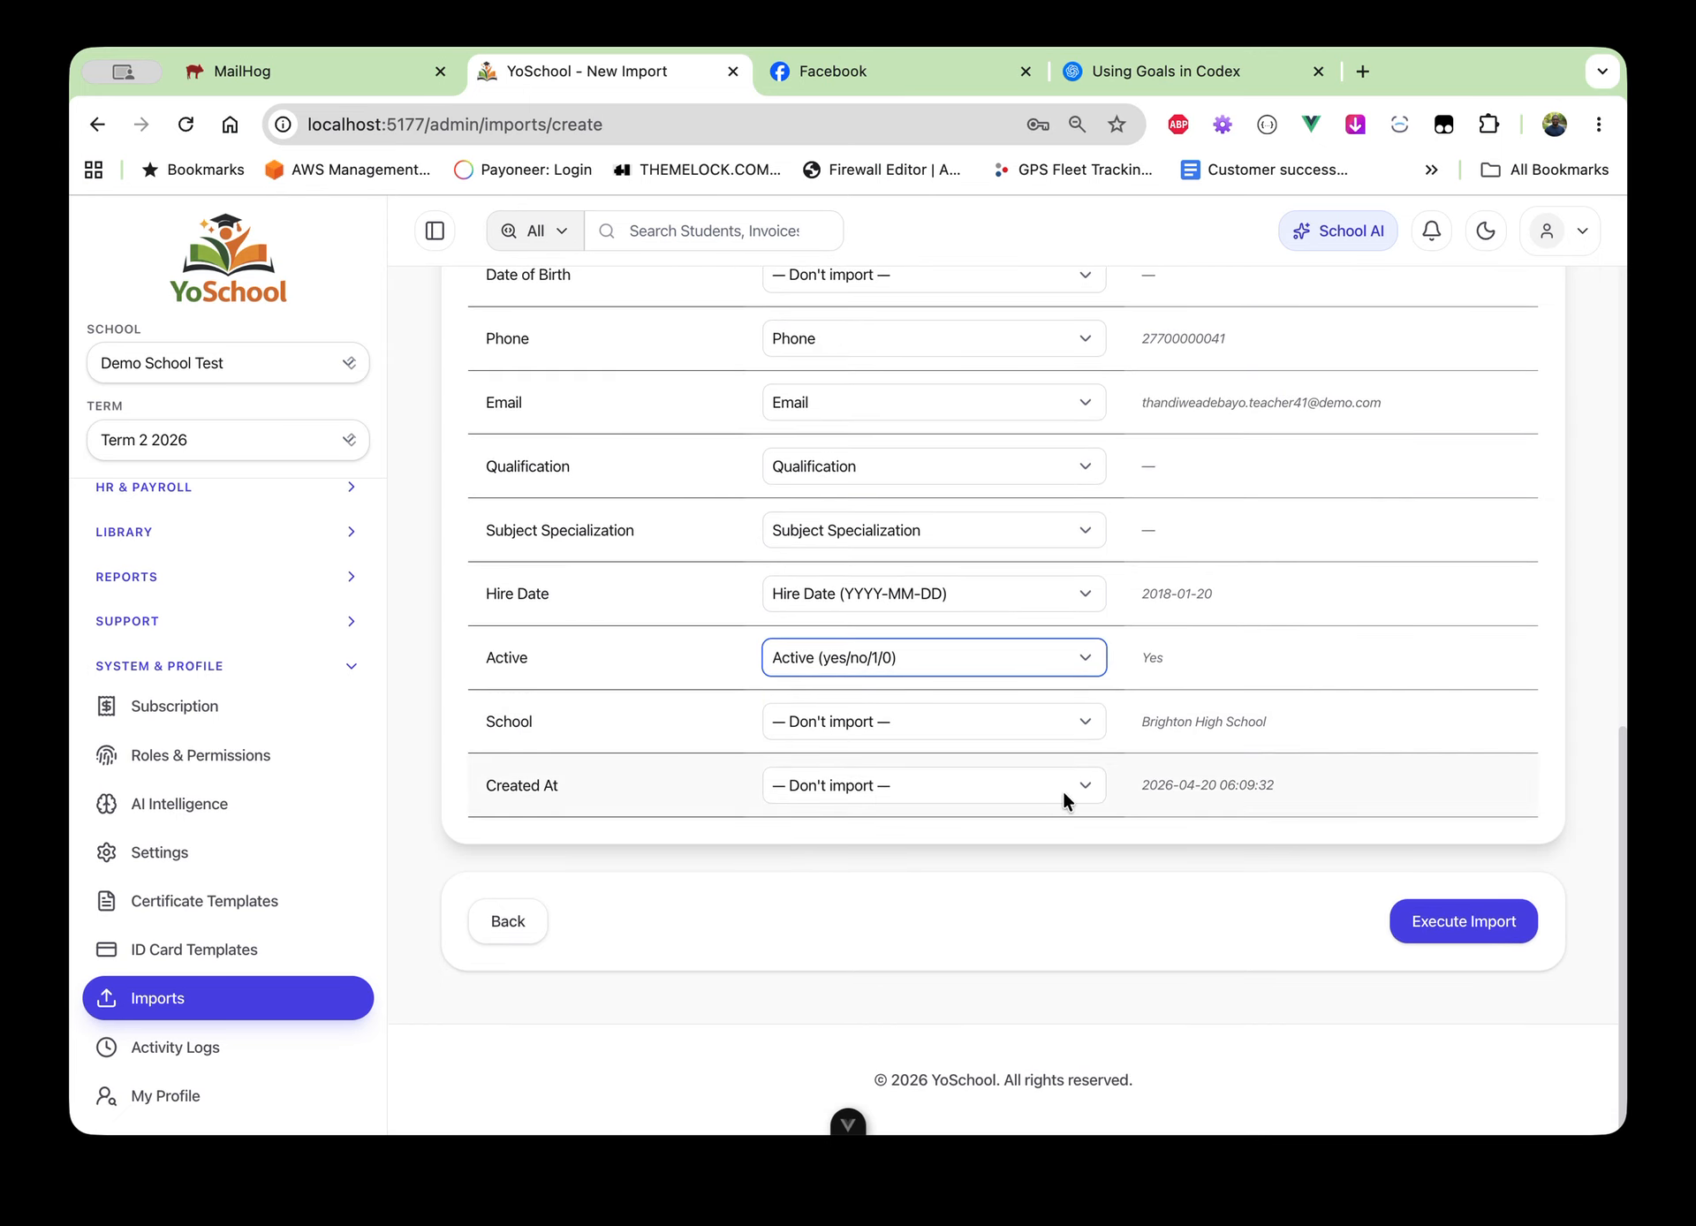
left_click(1476, 920)
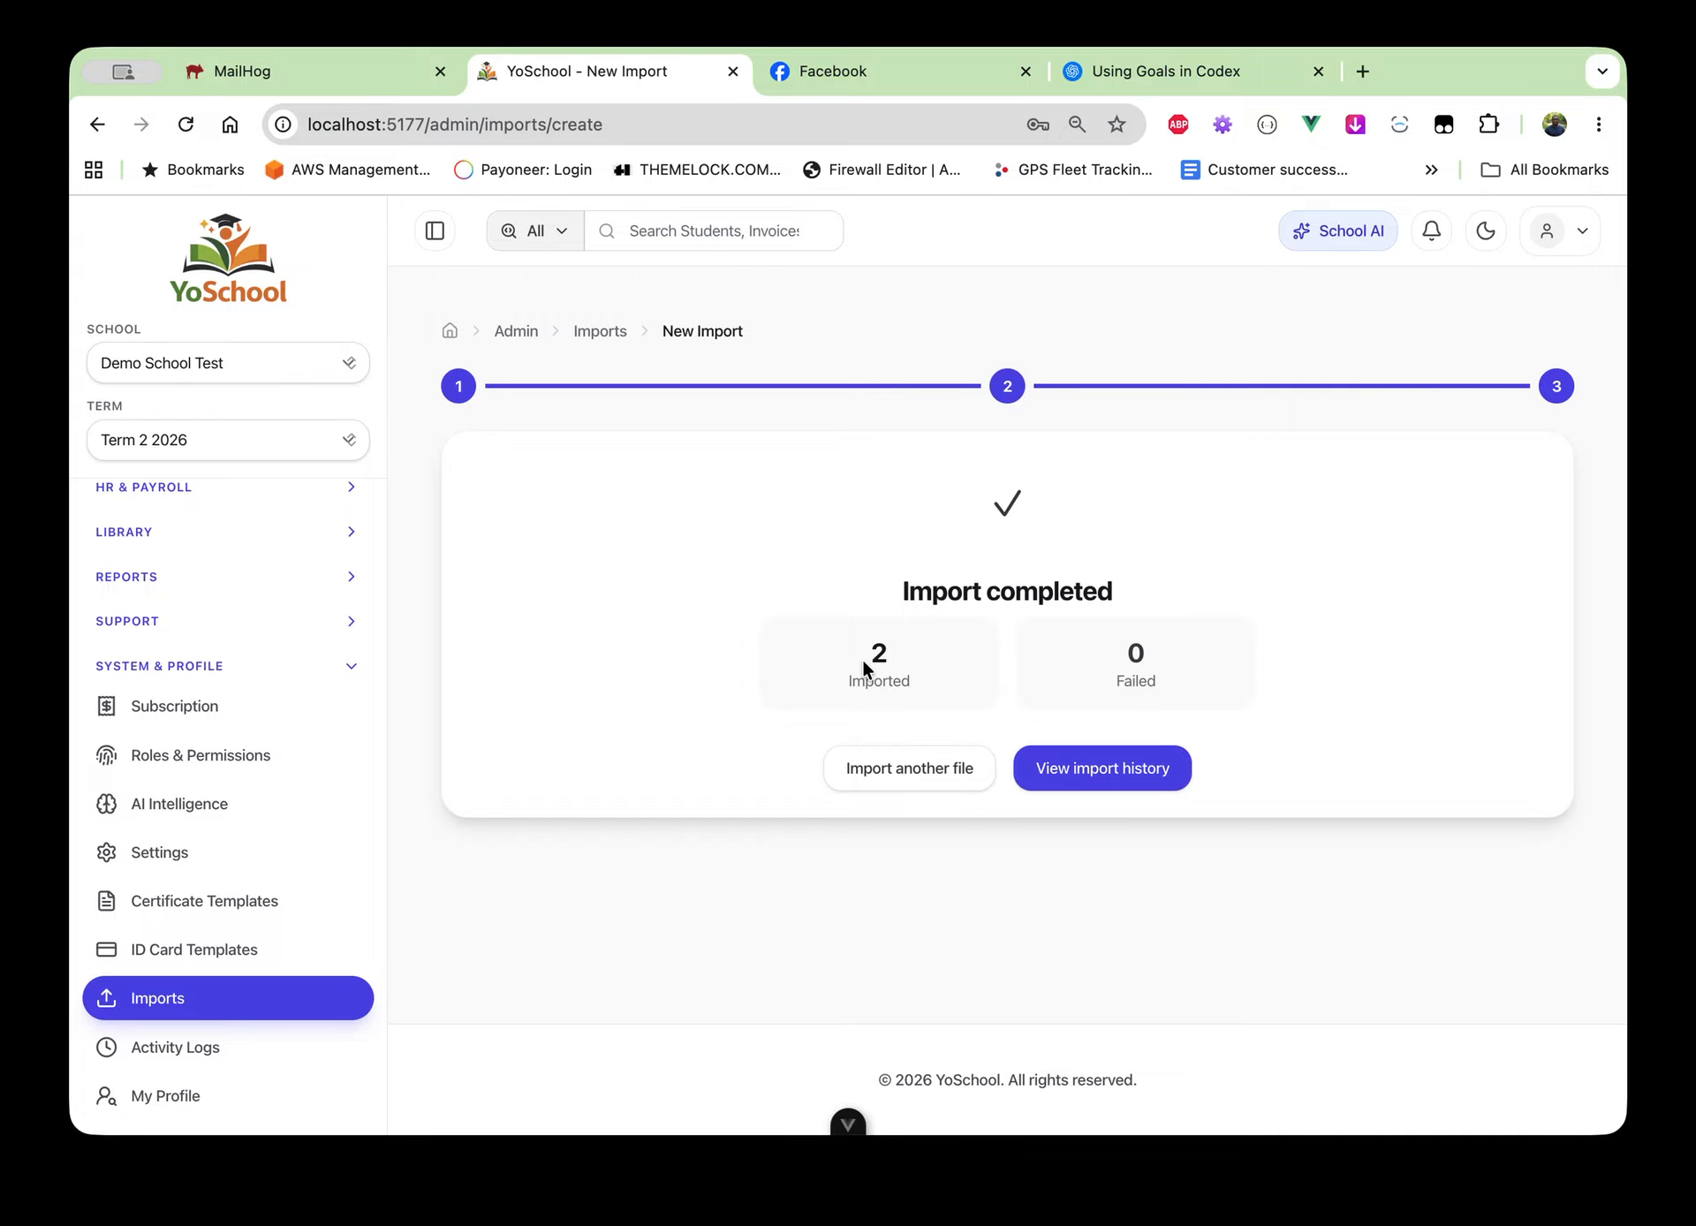
View the completed Teacher import's details in the history, then return to the Teachers Directory
left_click(1066, 765)
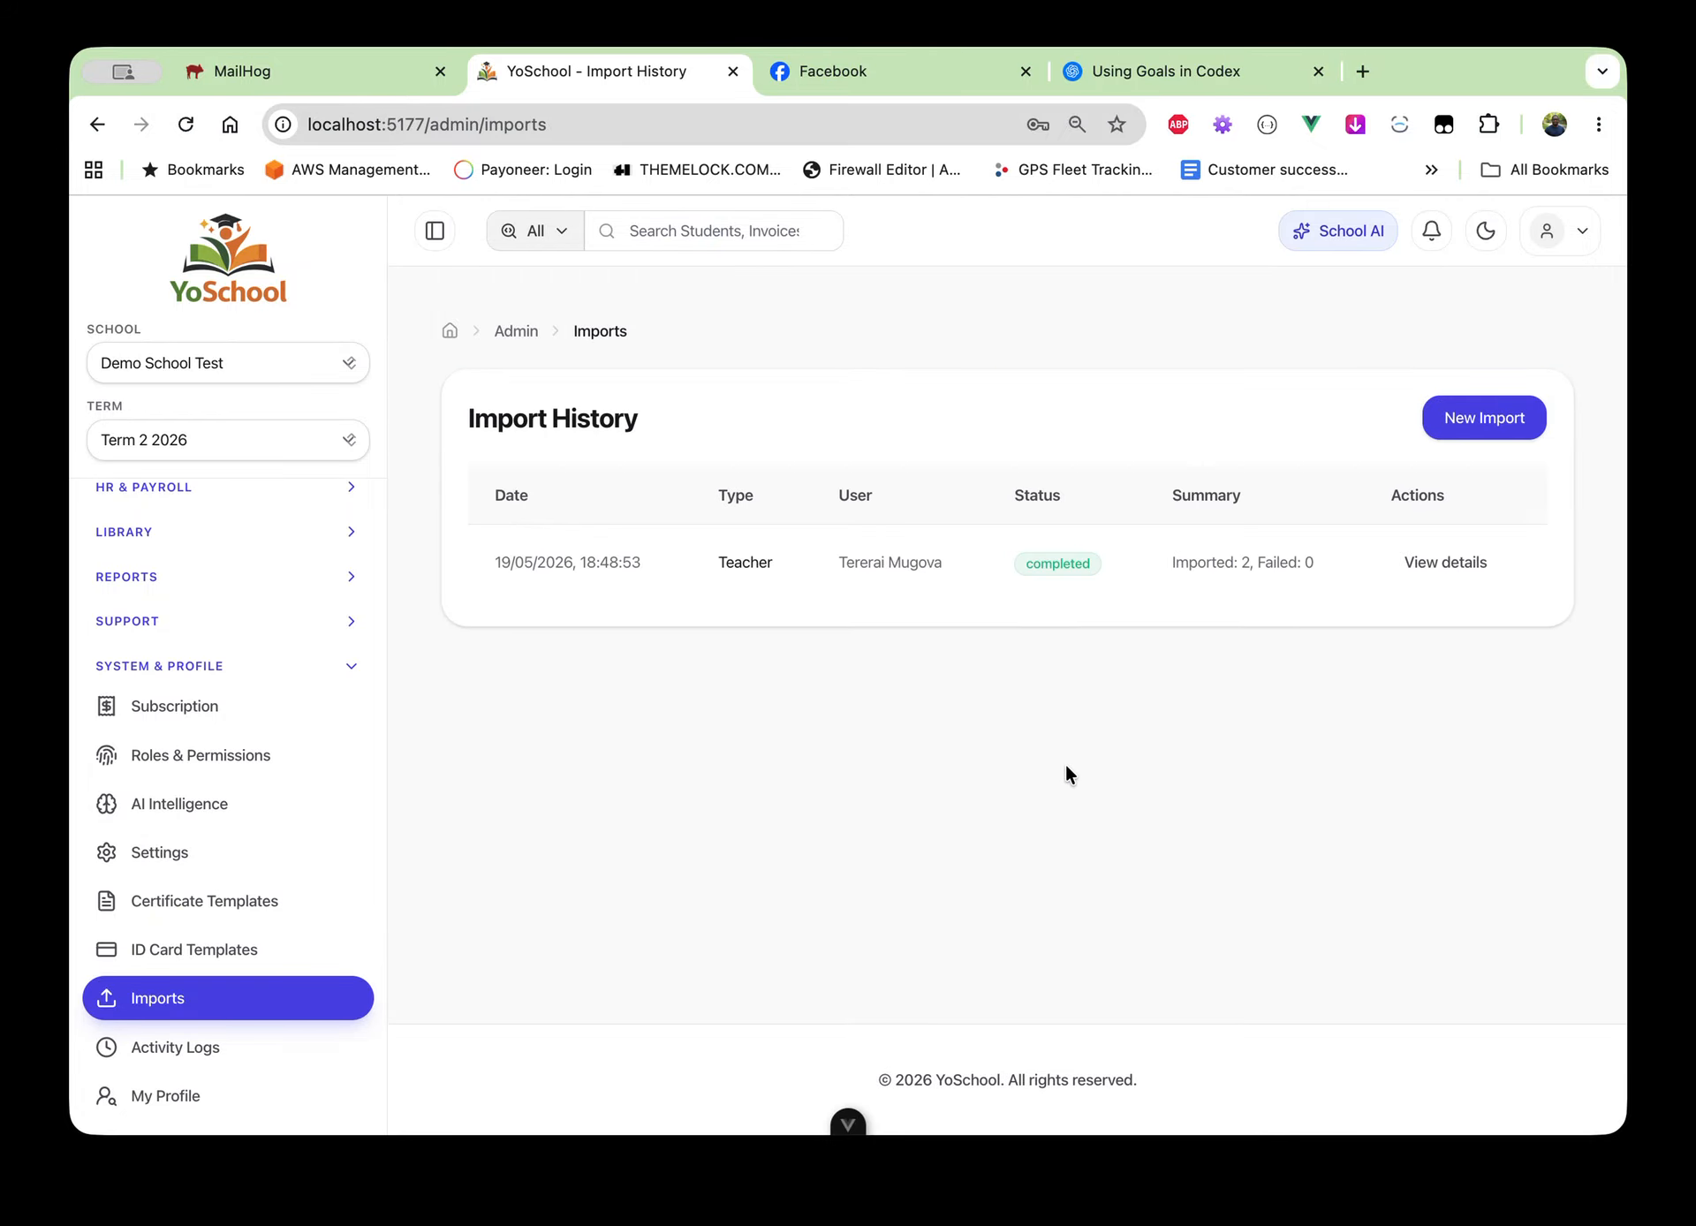
left_click(1428, 574)
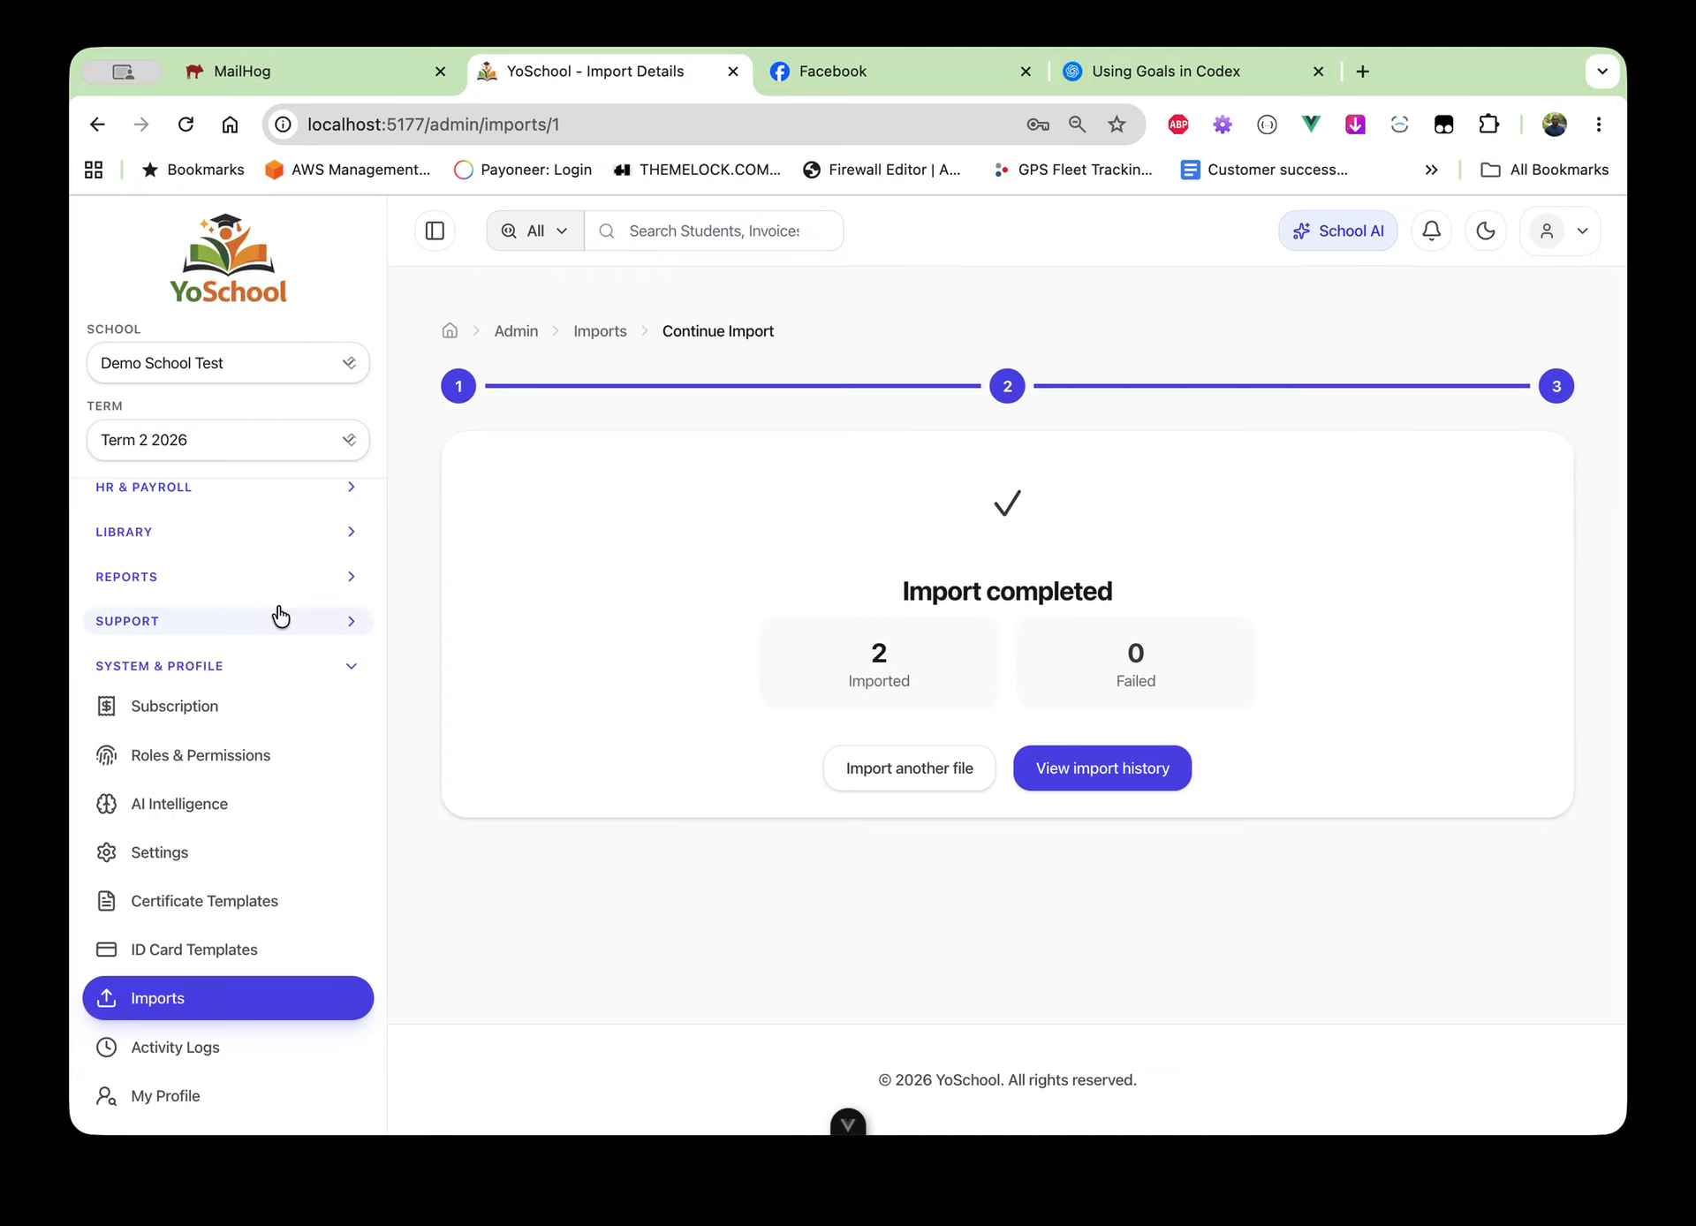
scroll(232, 634, "up", 5)
scroll(235, 634, "up", 6)
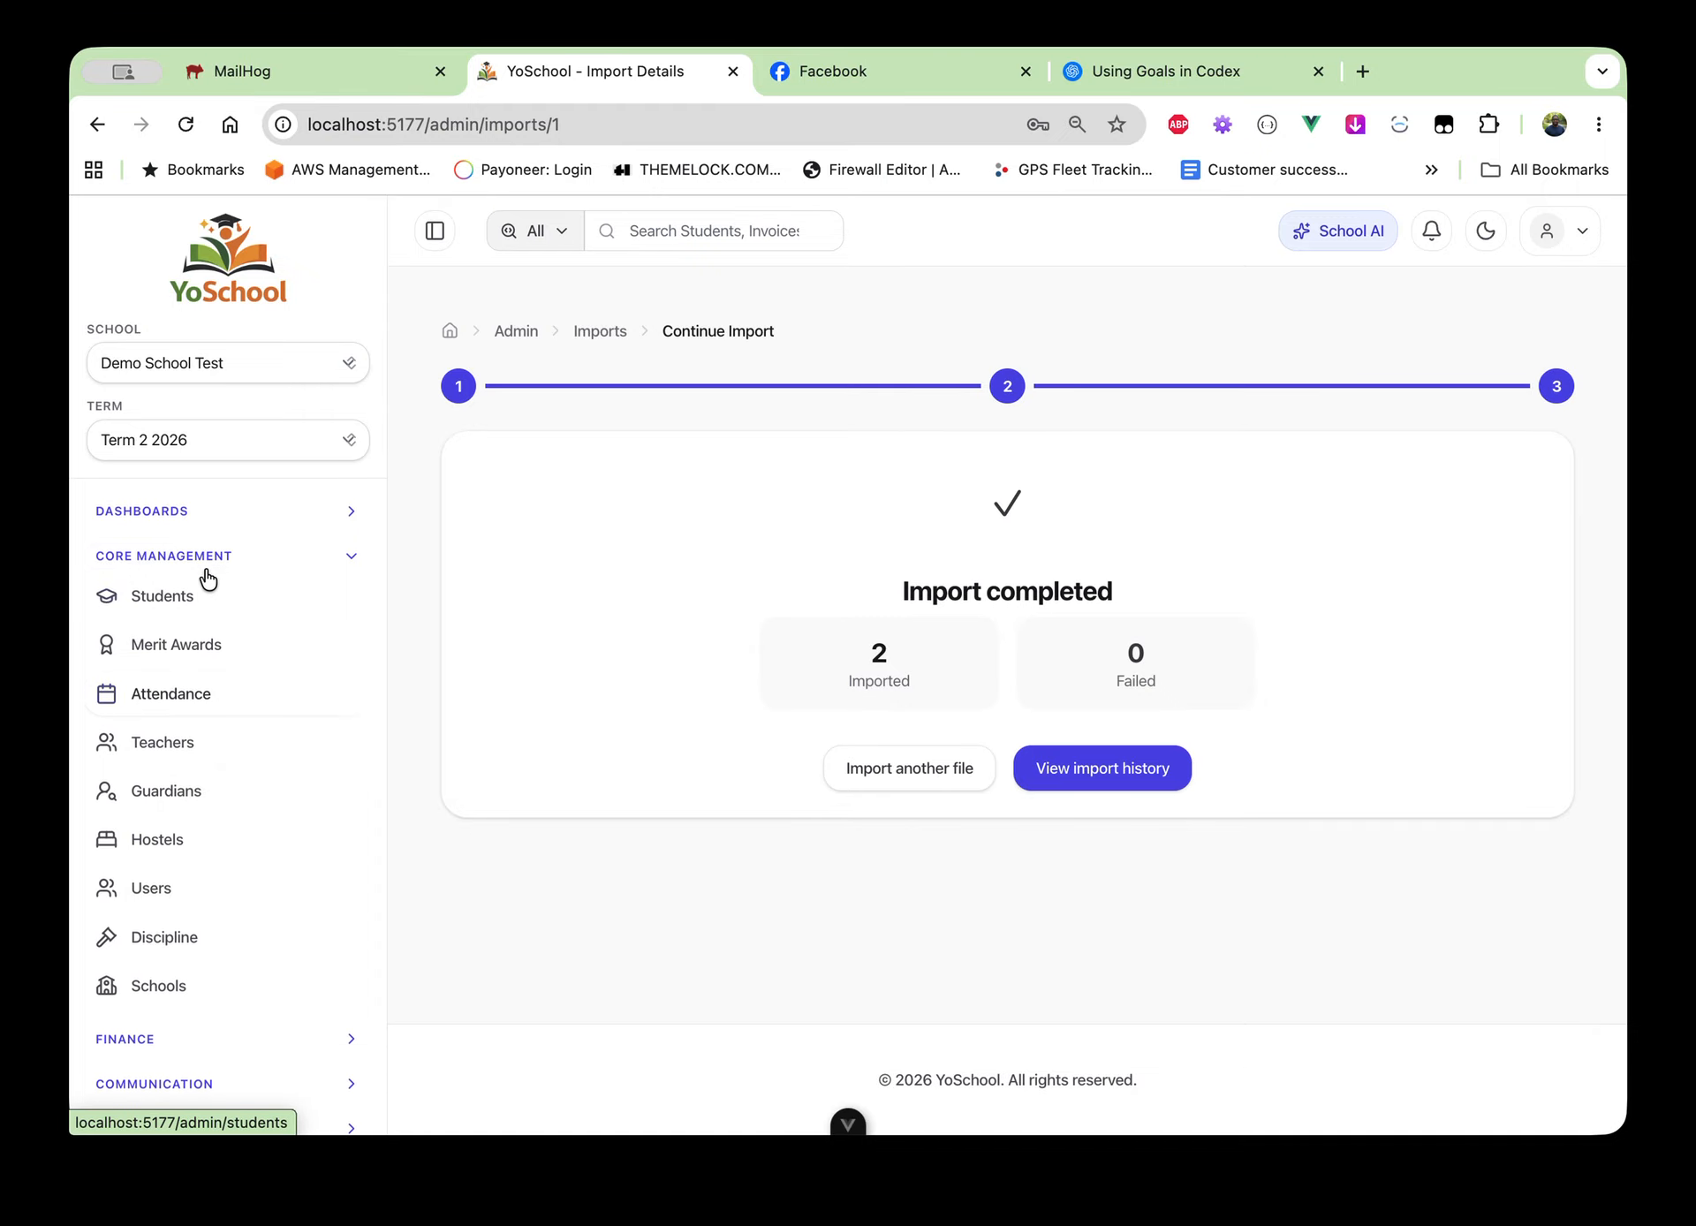
left_click(196, 760)
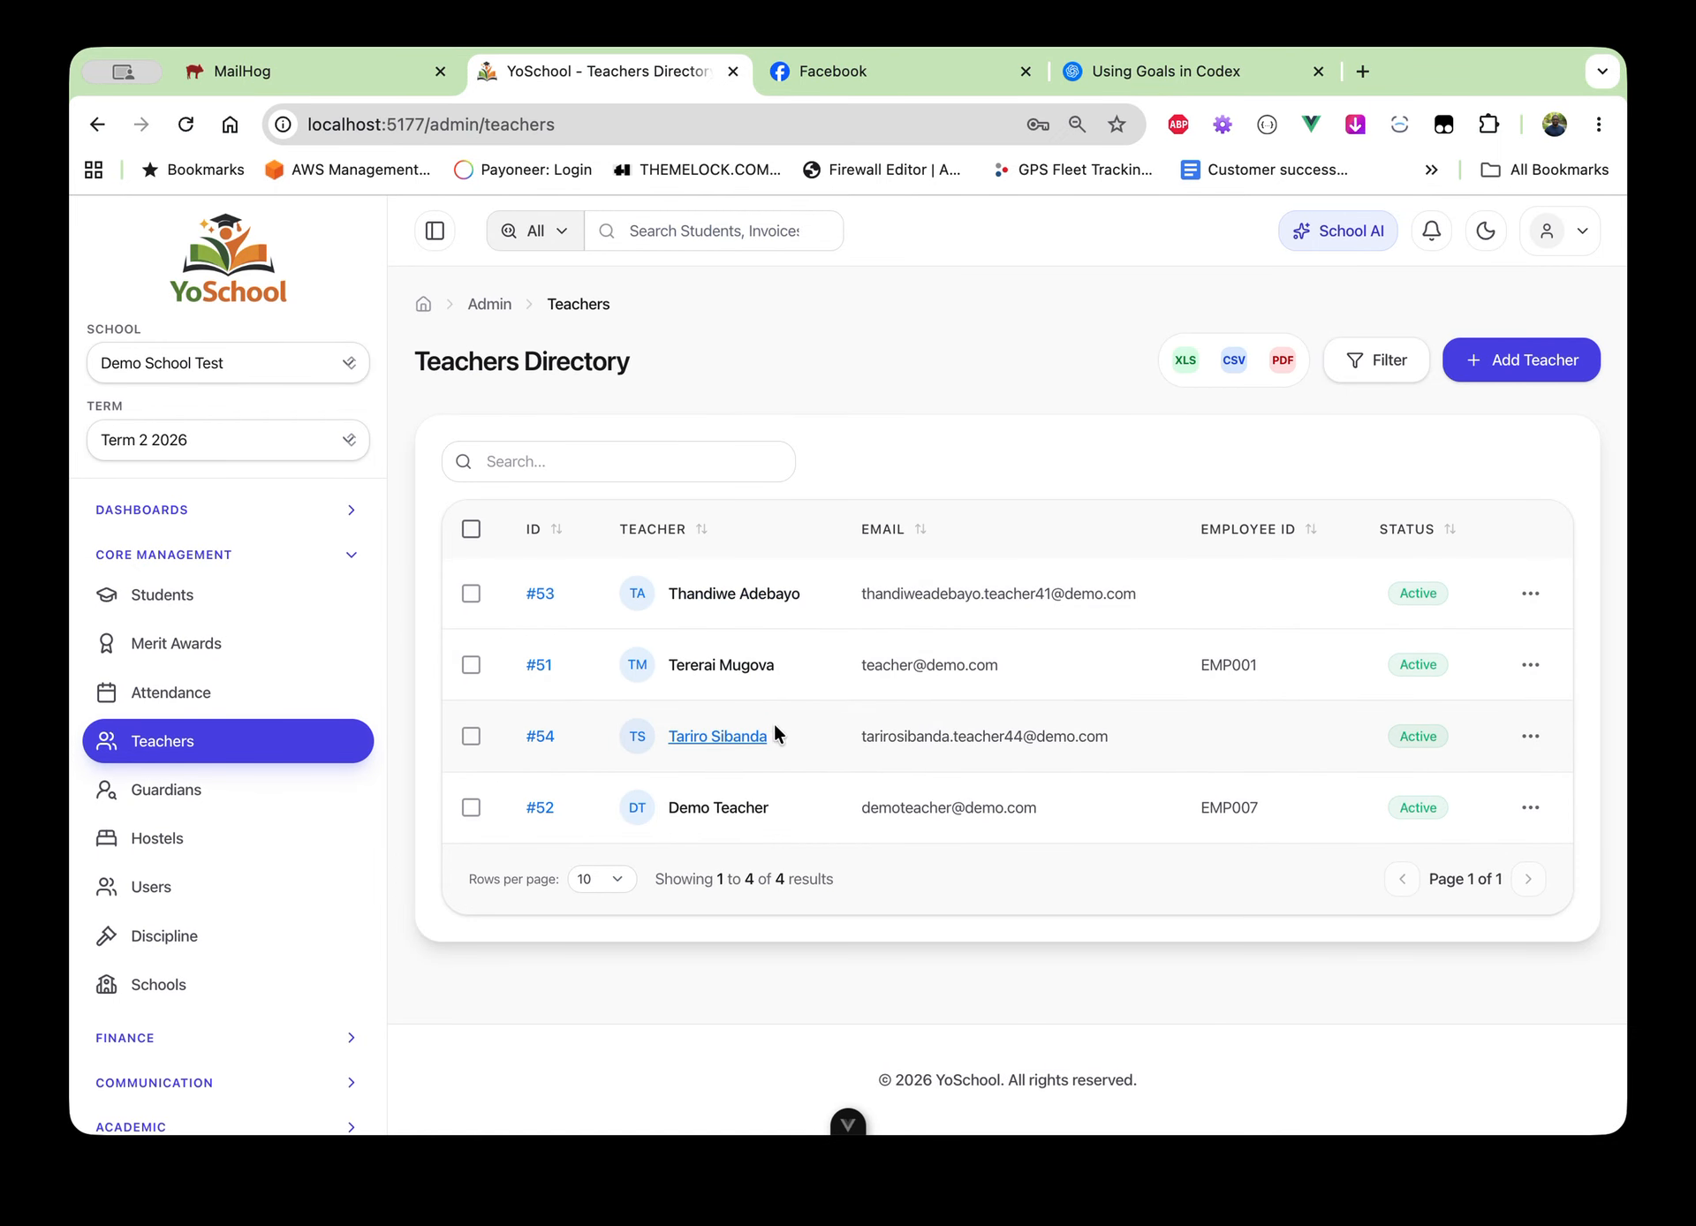
left_click(733, 807)
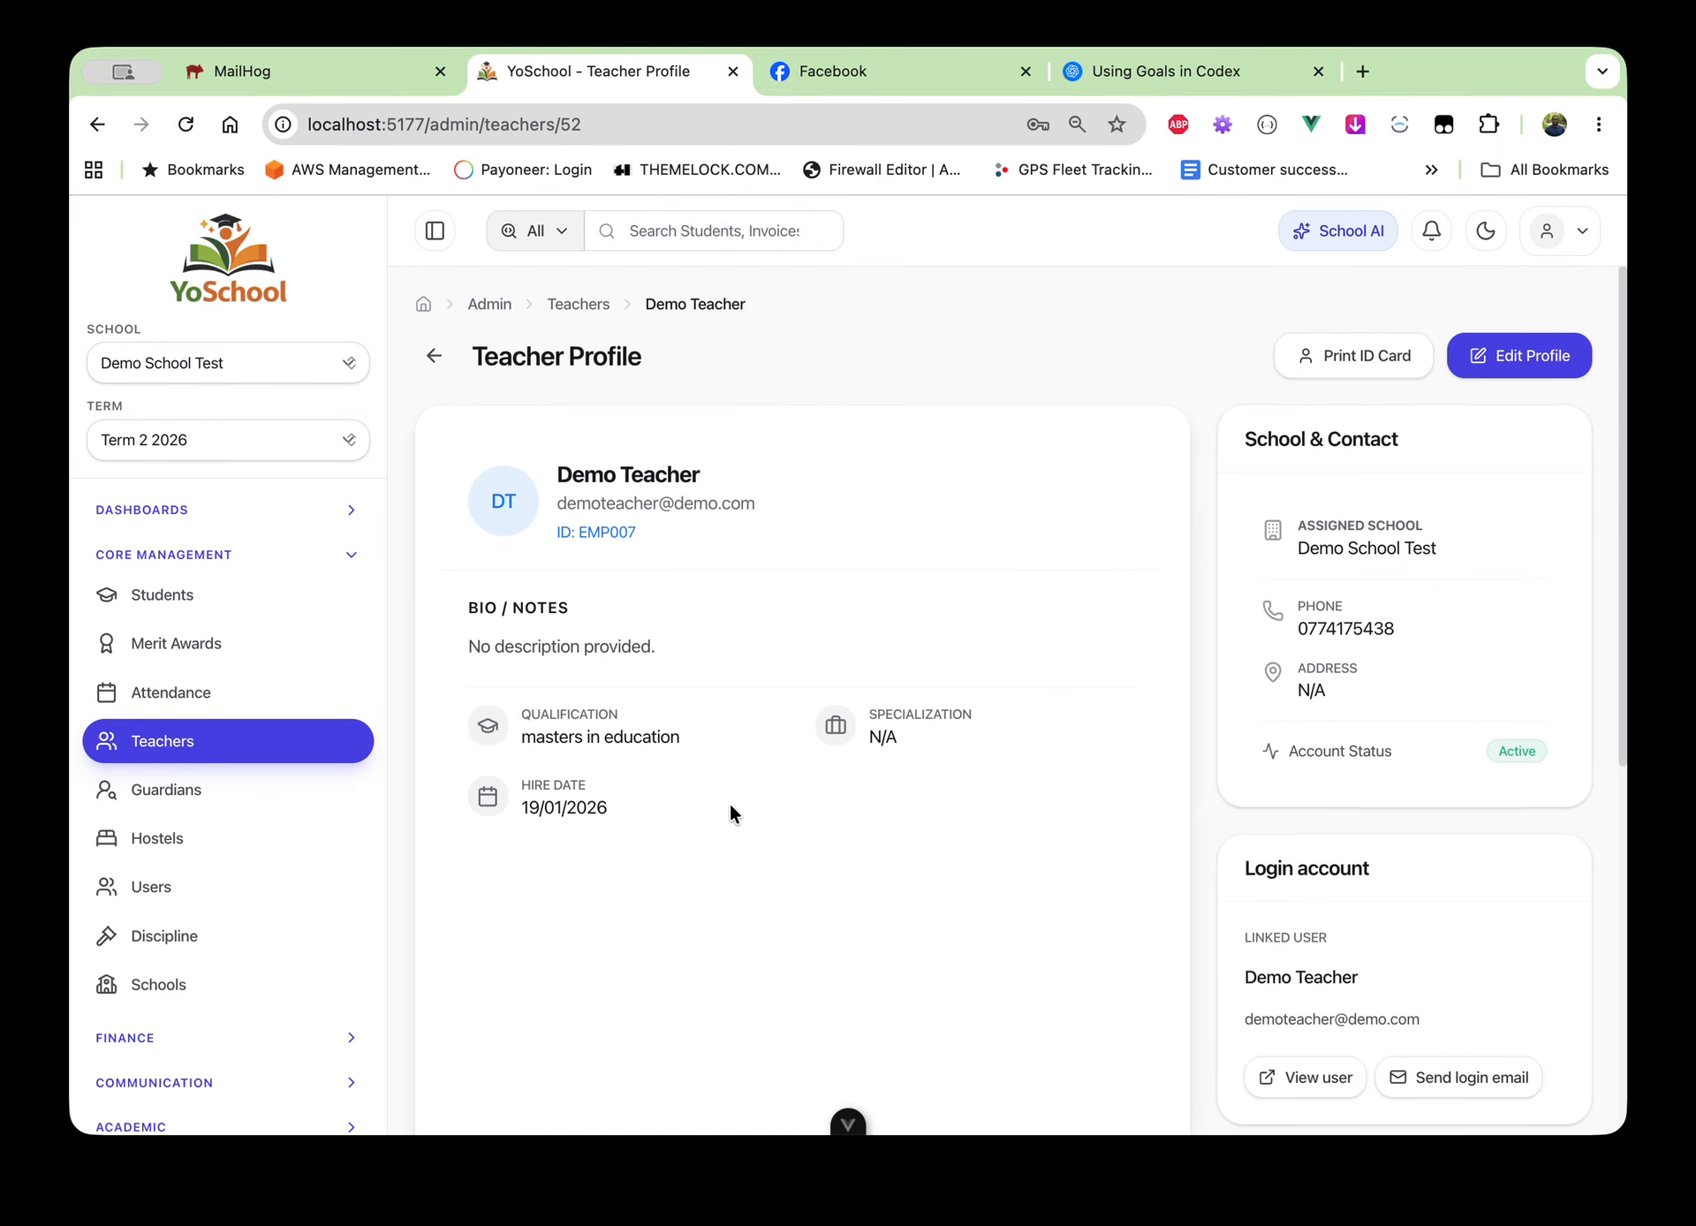
scroll(729, 804, "down", 3)
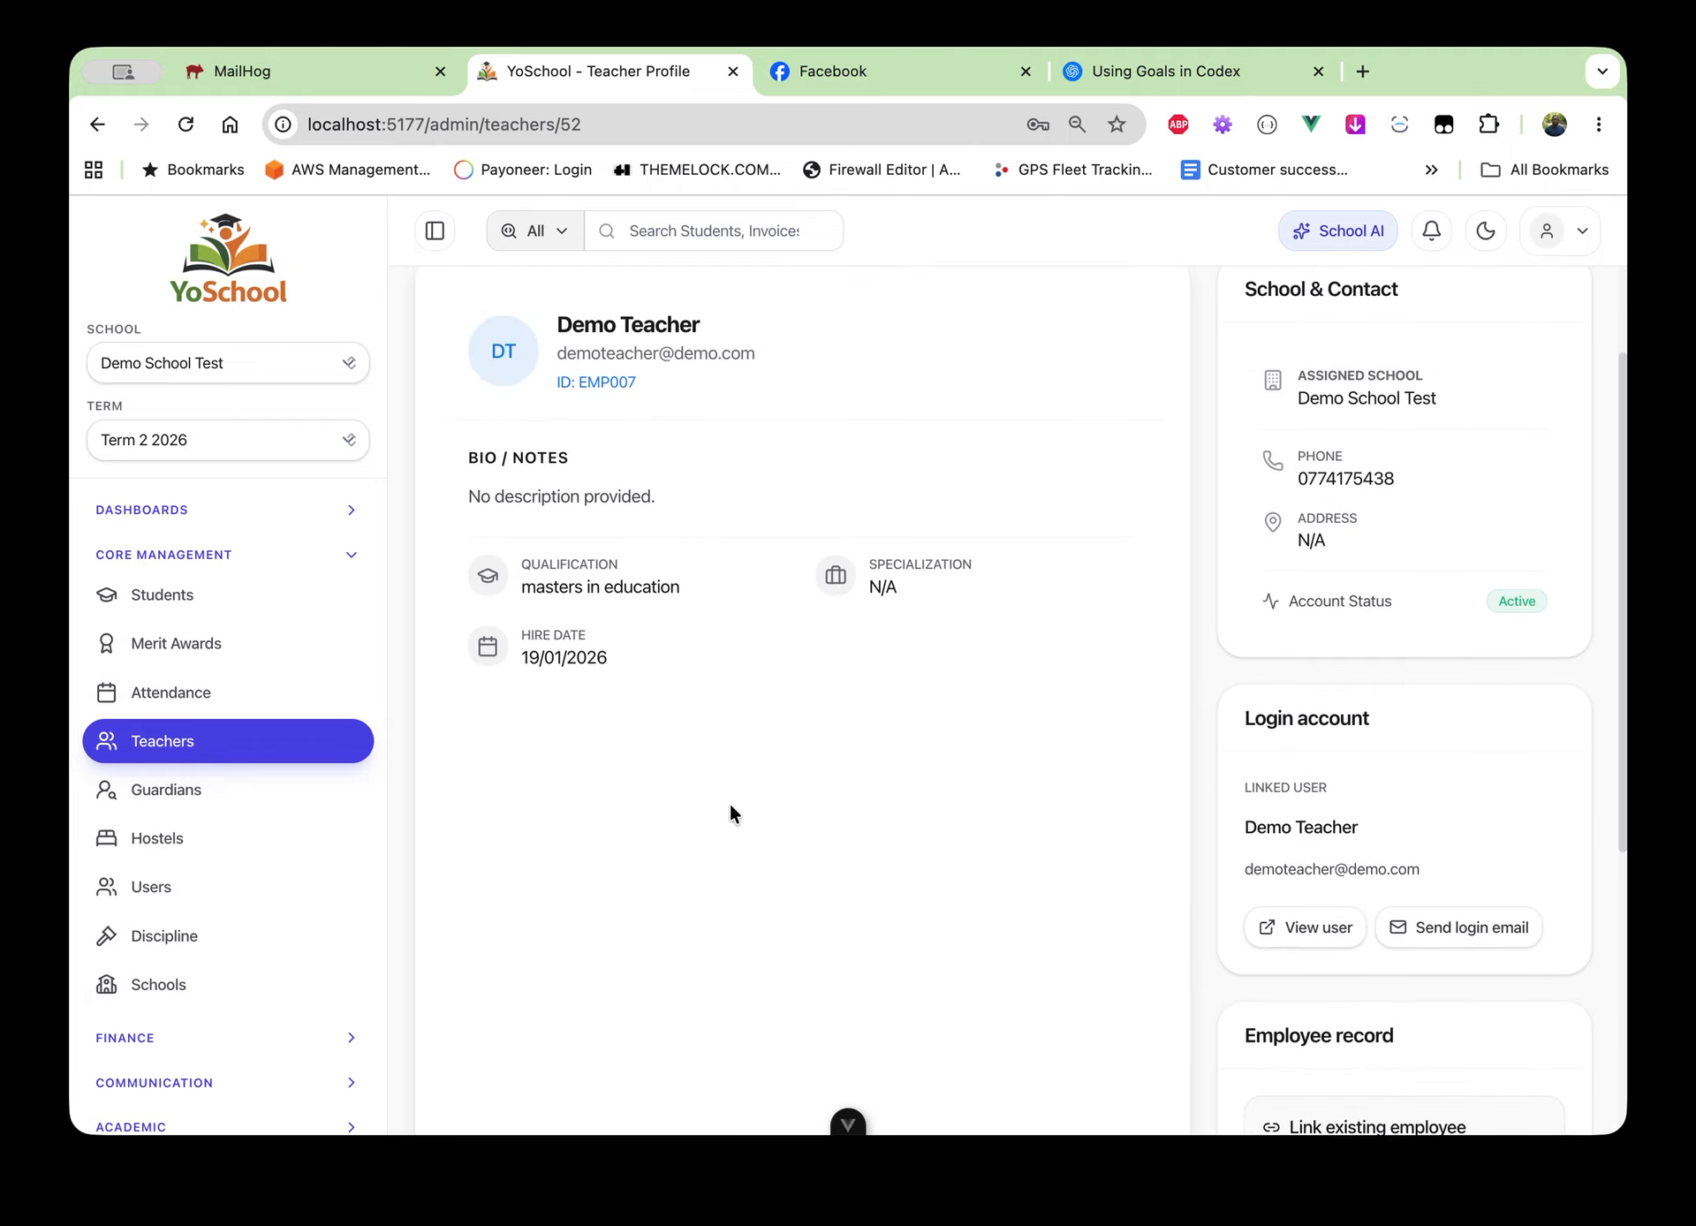
scroll(1200, 671, "up", 3)
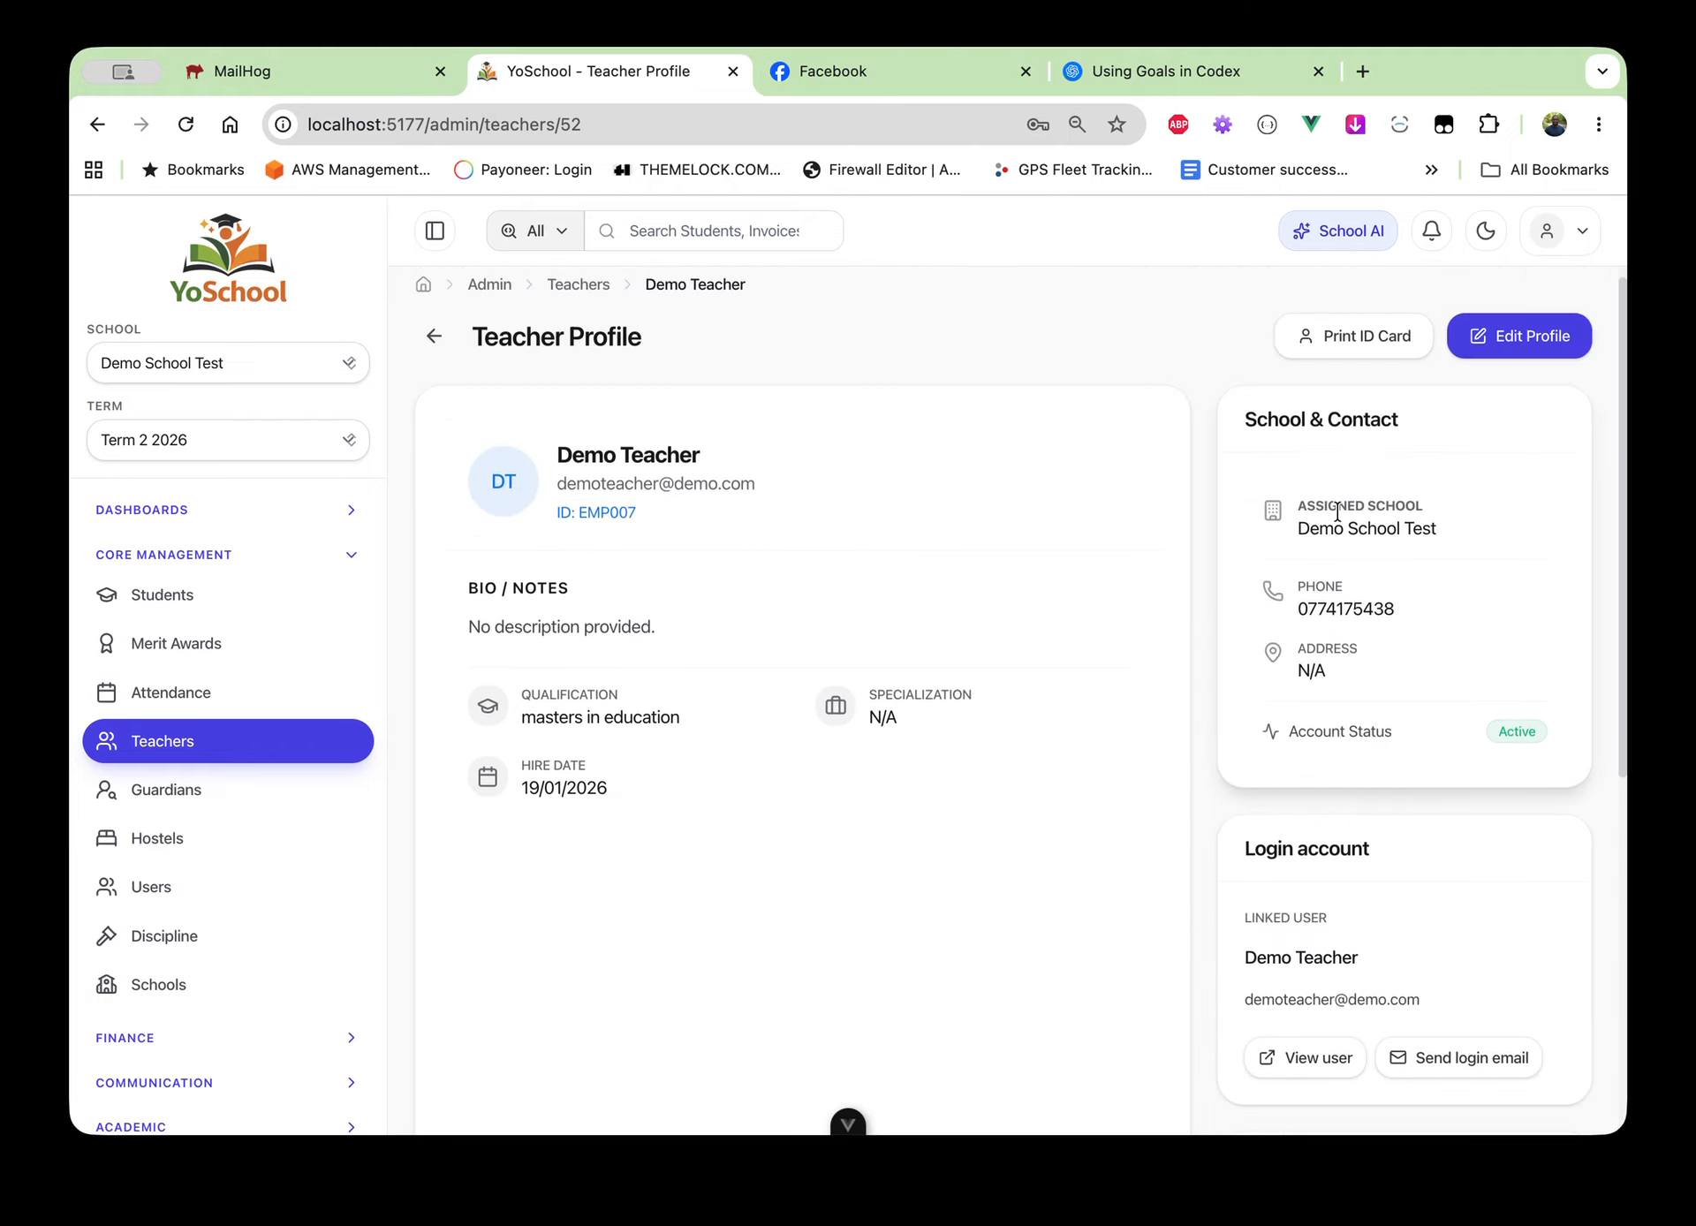
scroll(1369, 707, "down", 5)
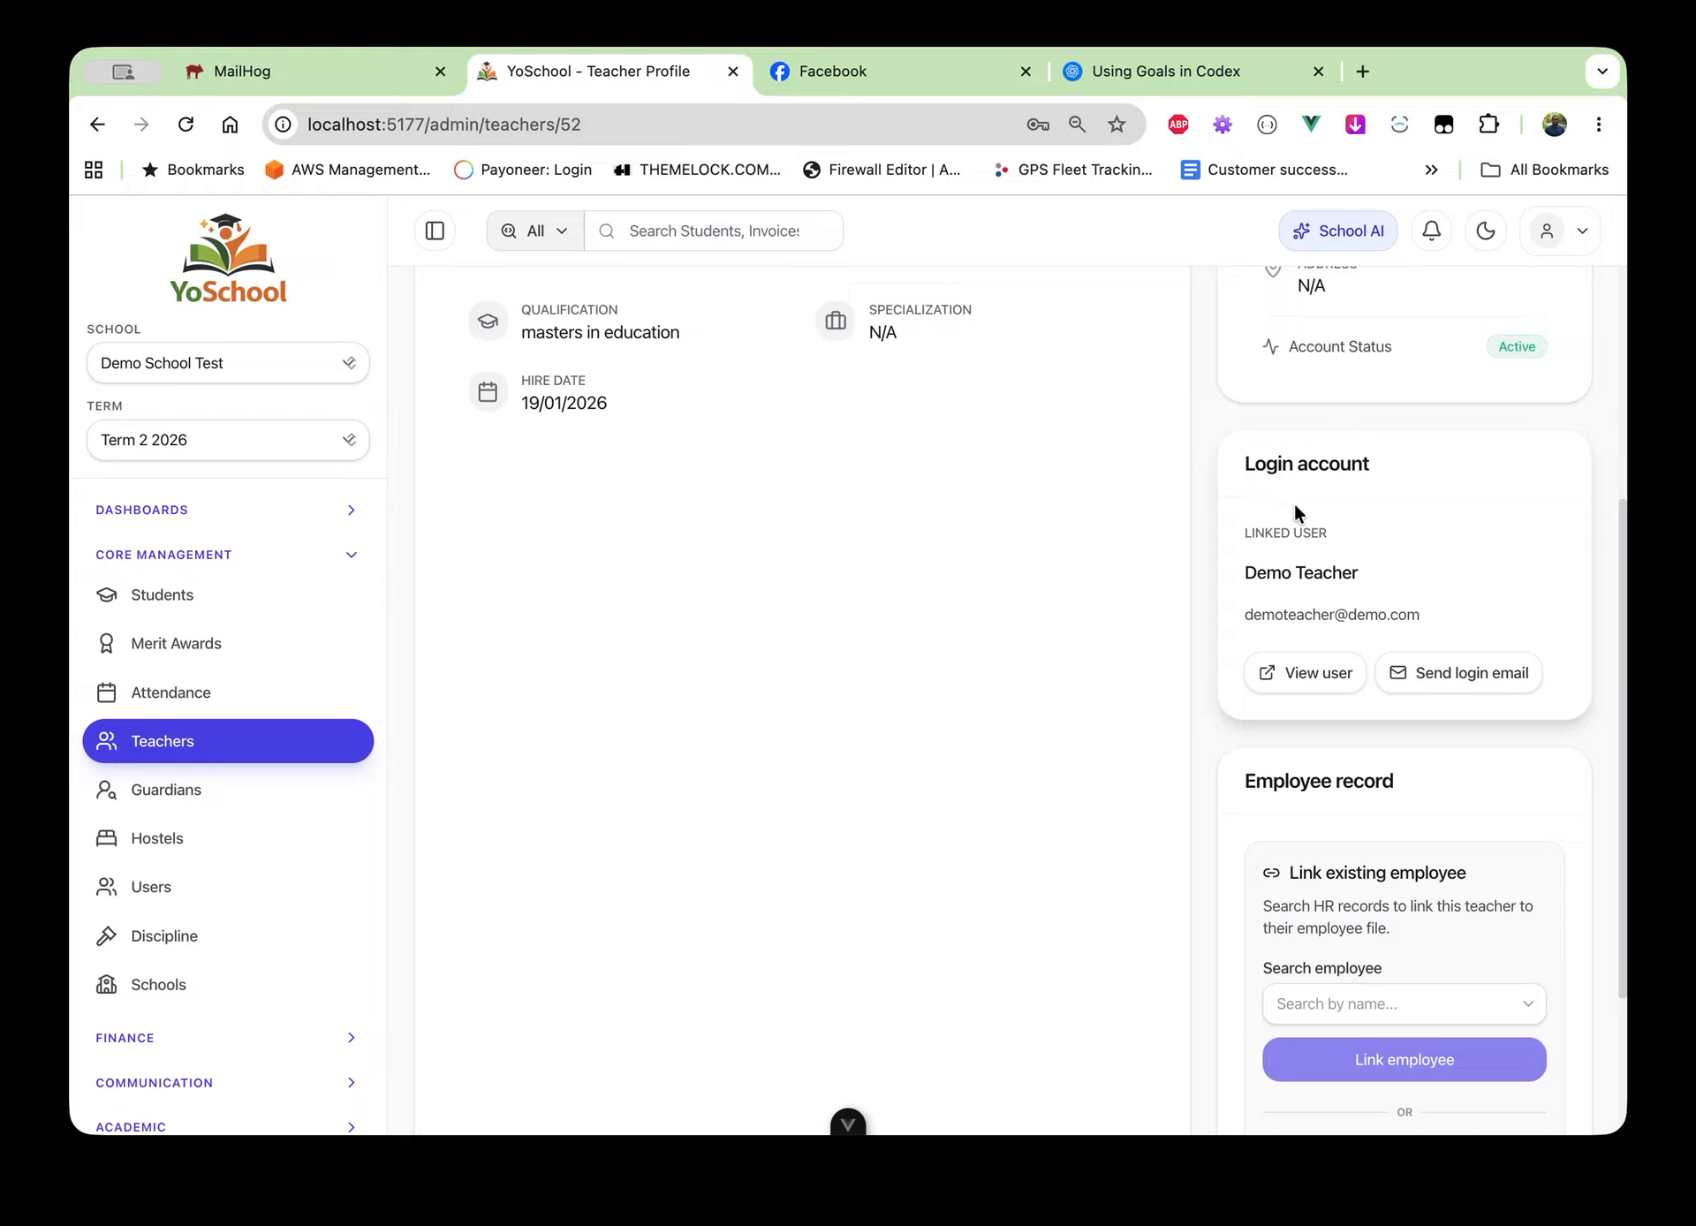
Send Demo Teacher the login email and open the newest message in MailHog's inbox
left_click(1450, 675)
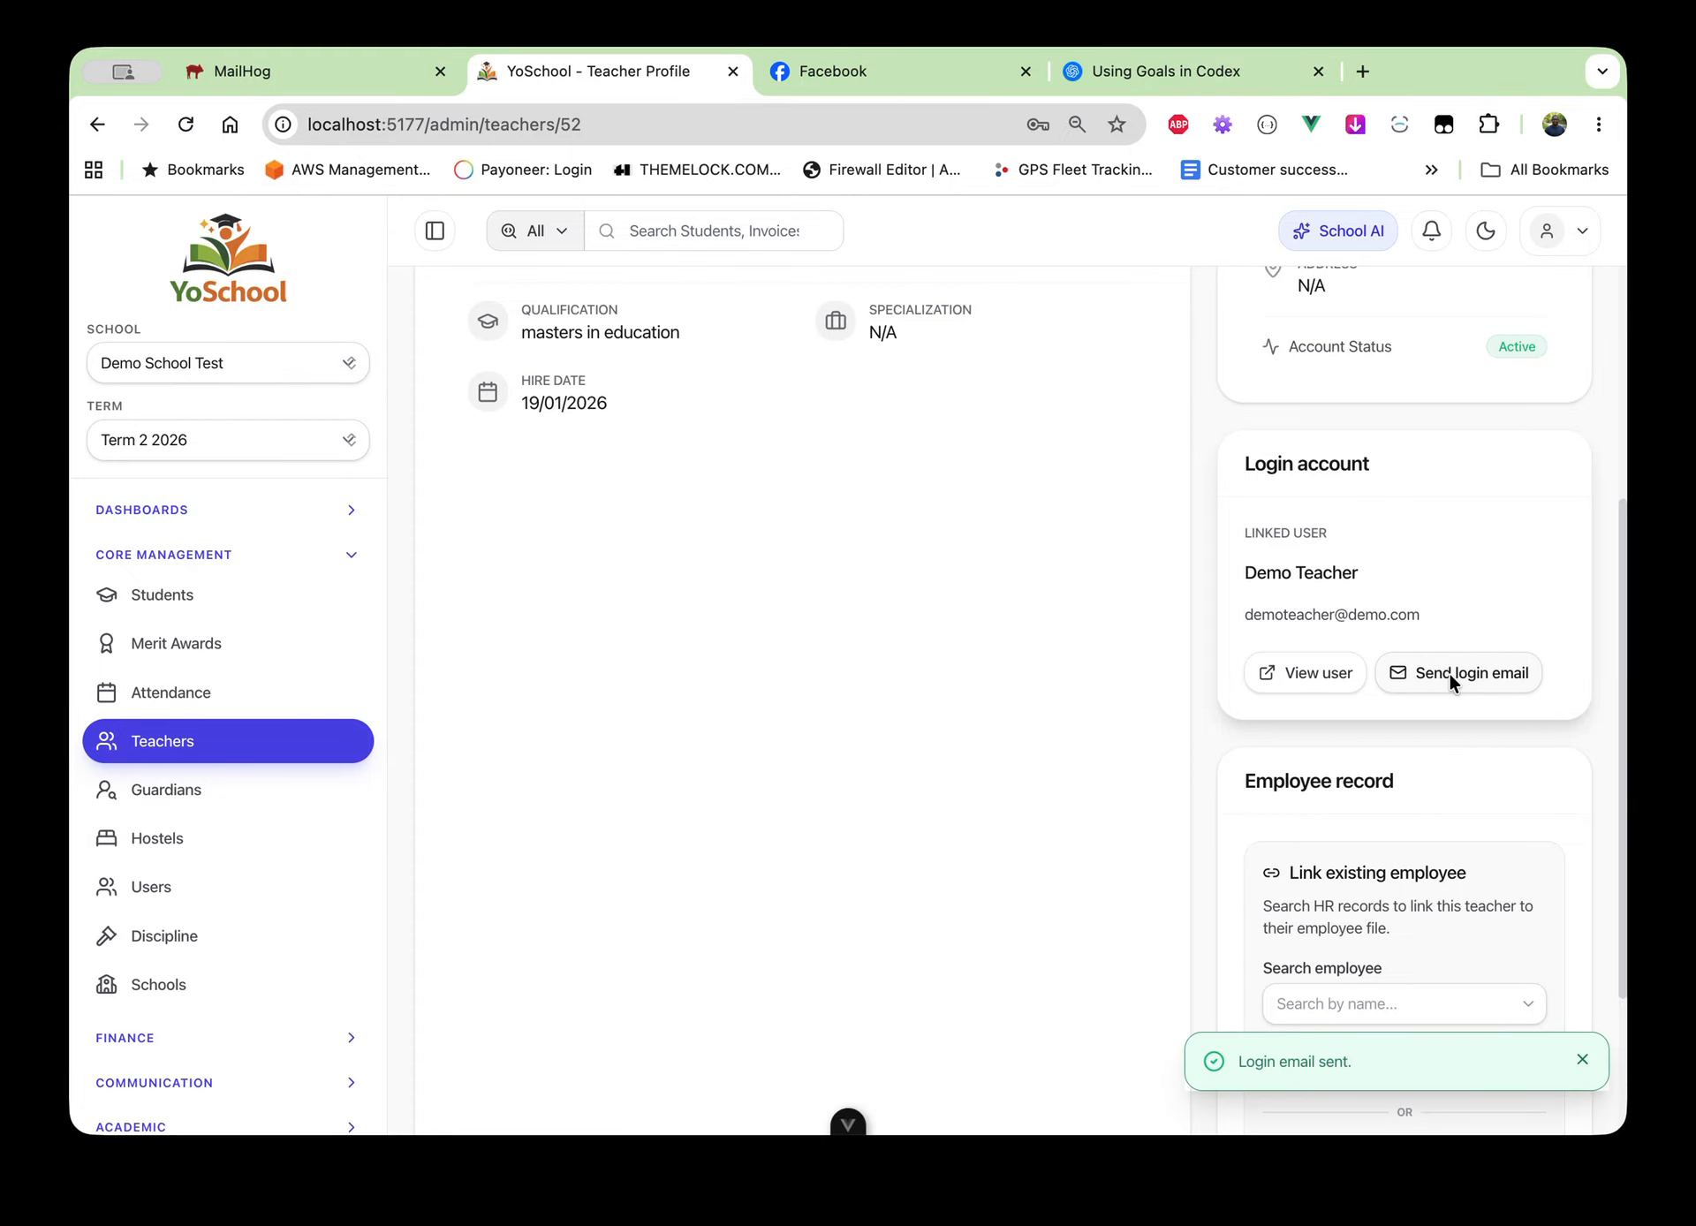
left_click(332, 81)
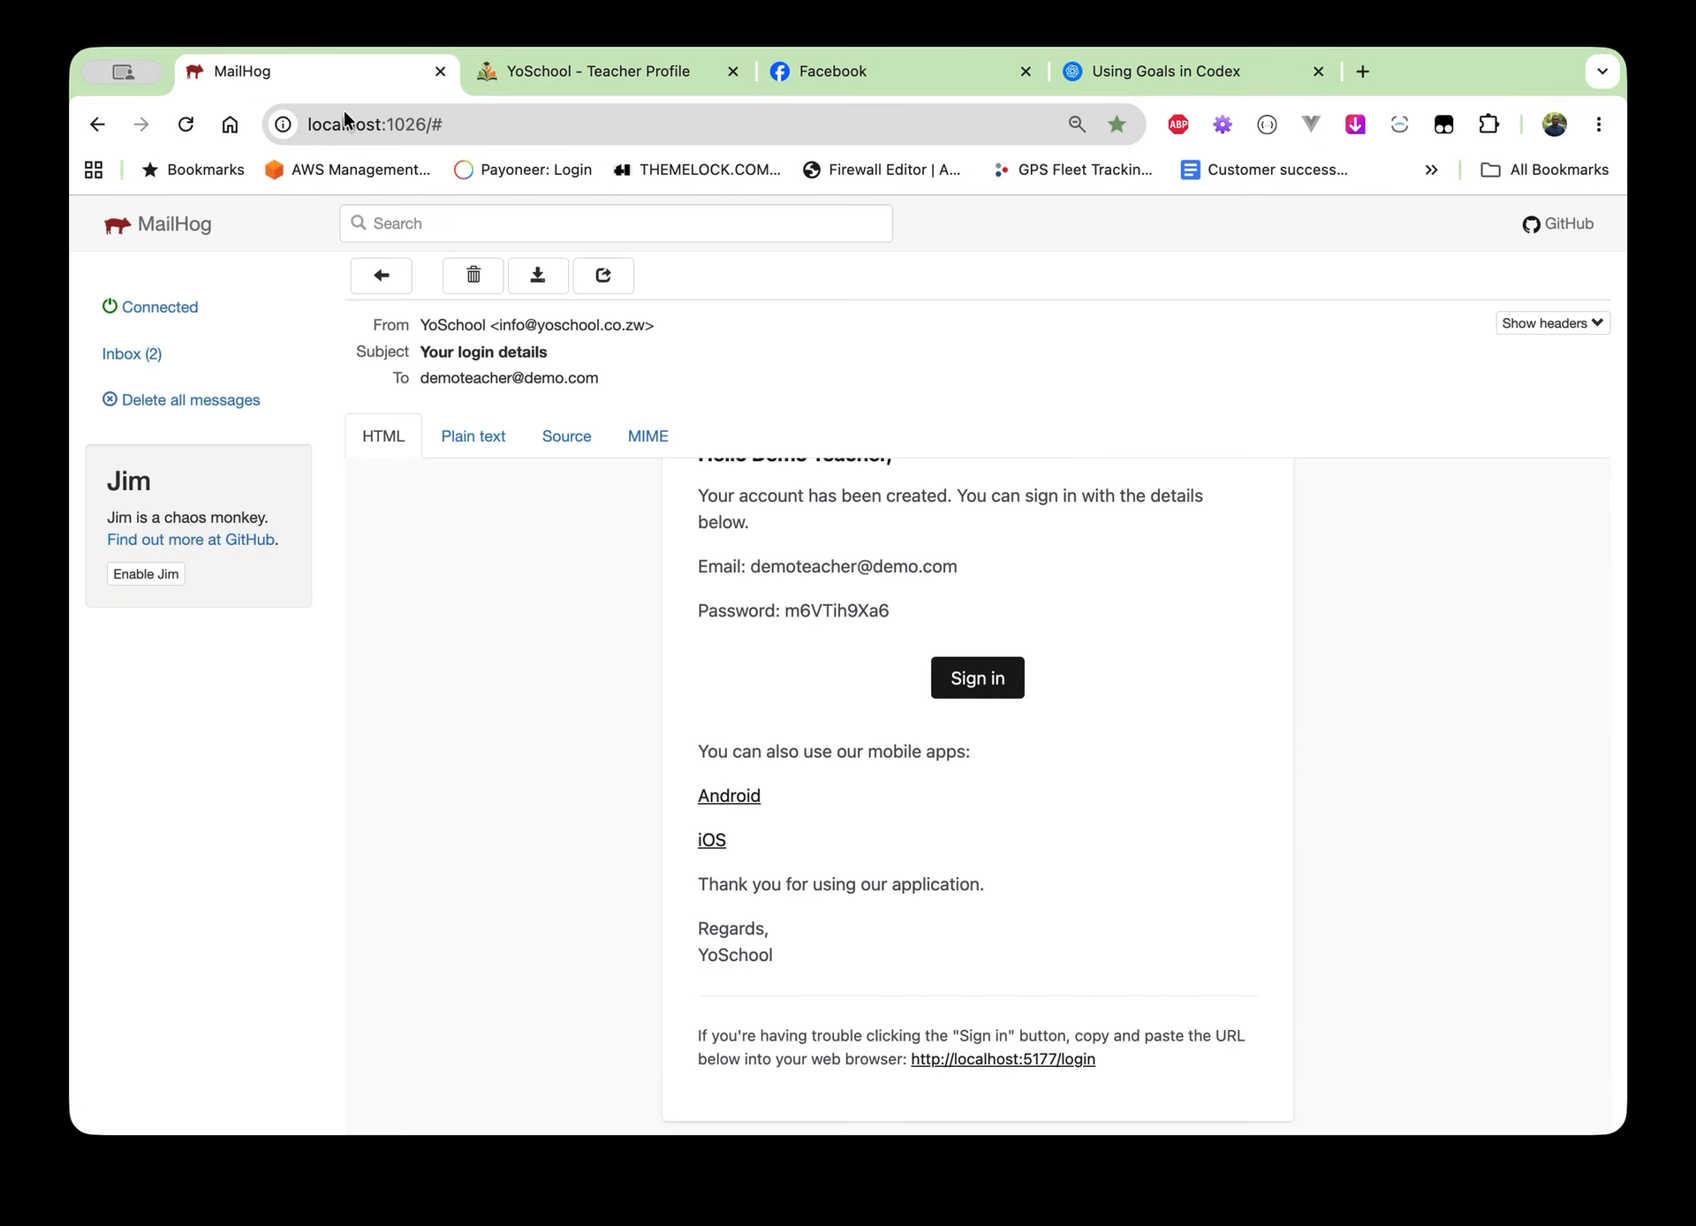
left_click(201, 344)
left_click(461, 328)
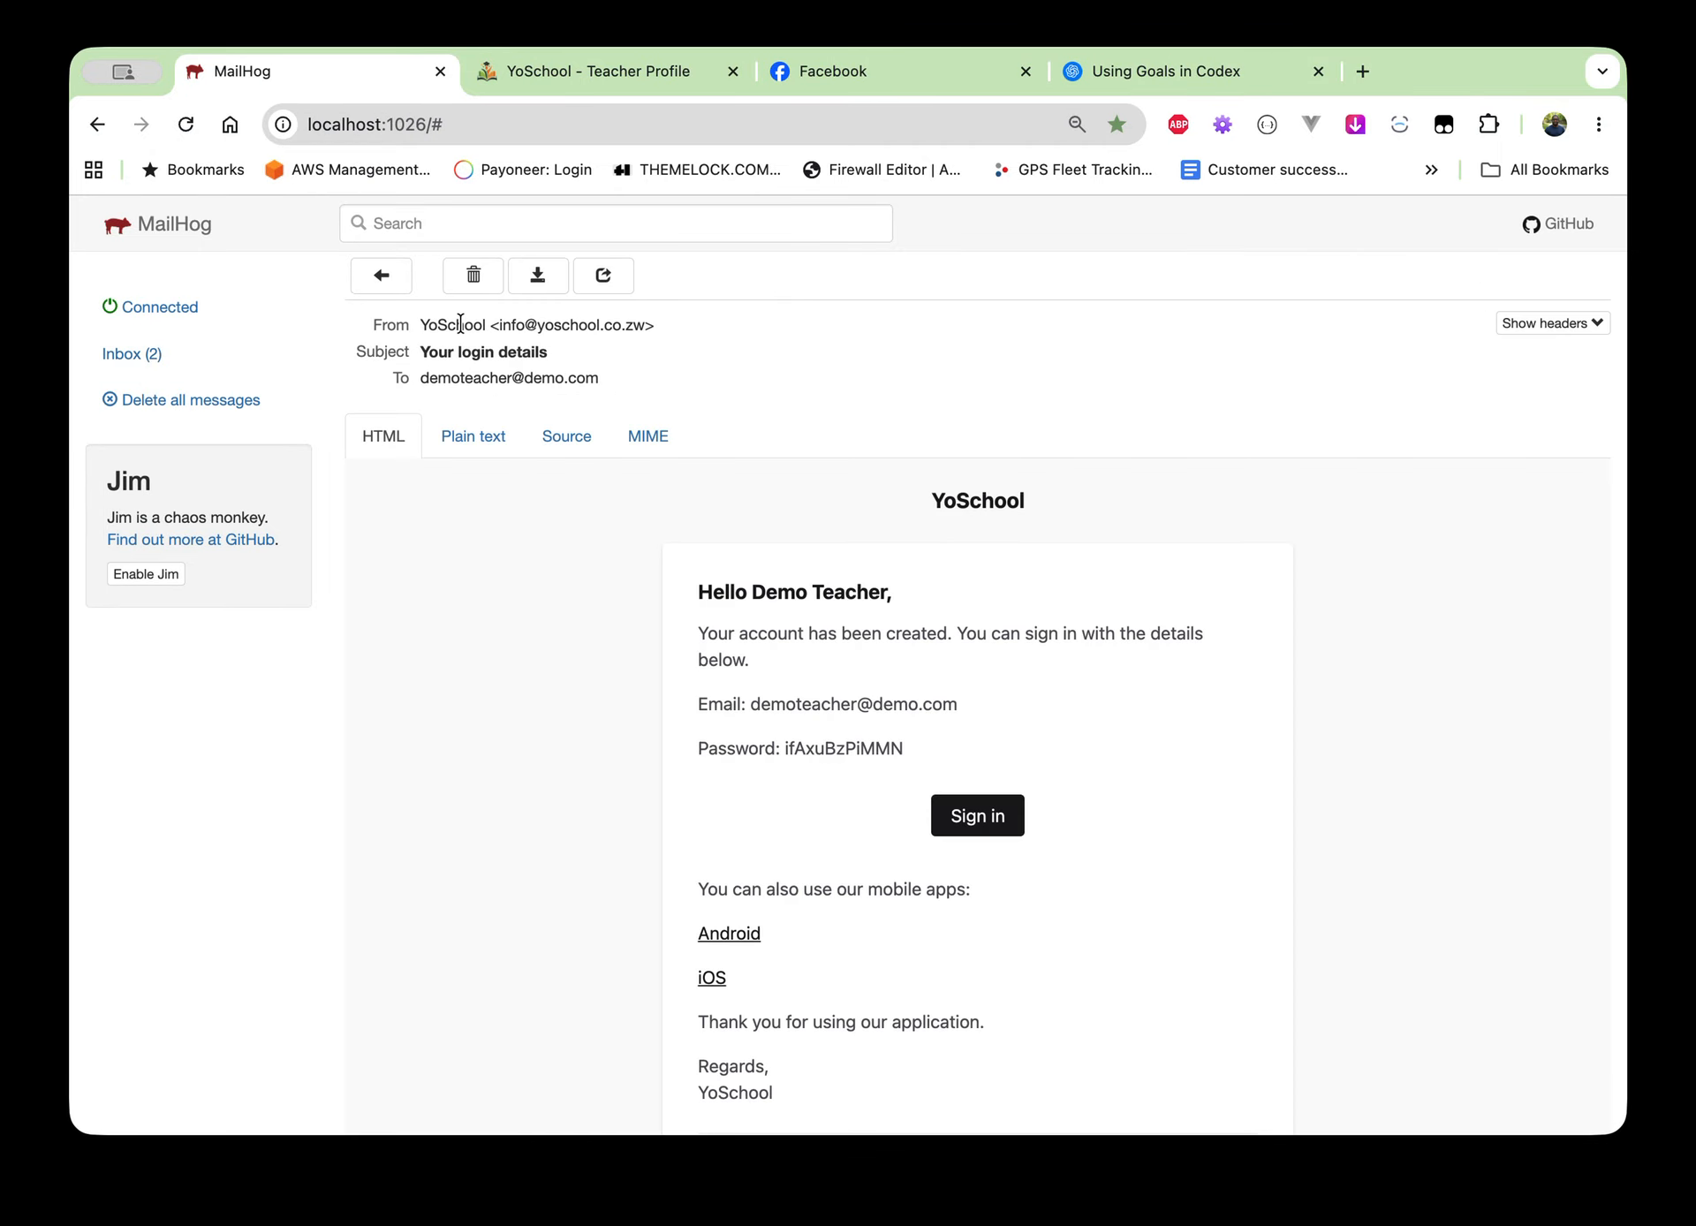
Compare it with the older login-details email, then return to the YoSchool profile
left_click(184, 361)
left_click(411, 375)
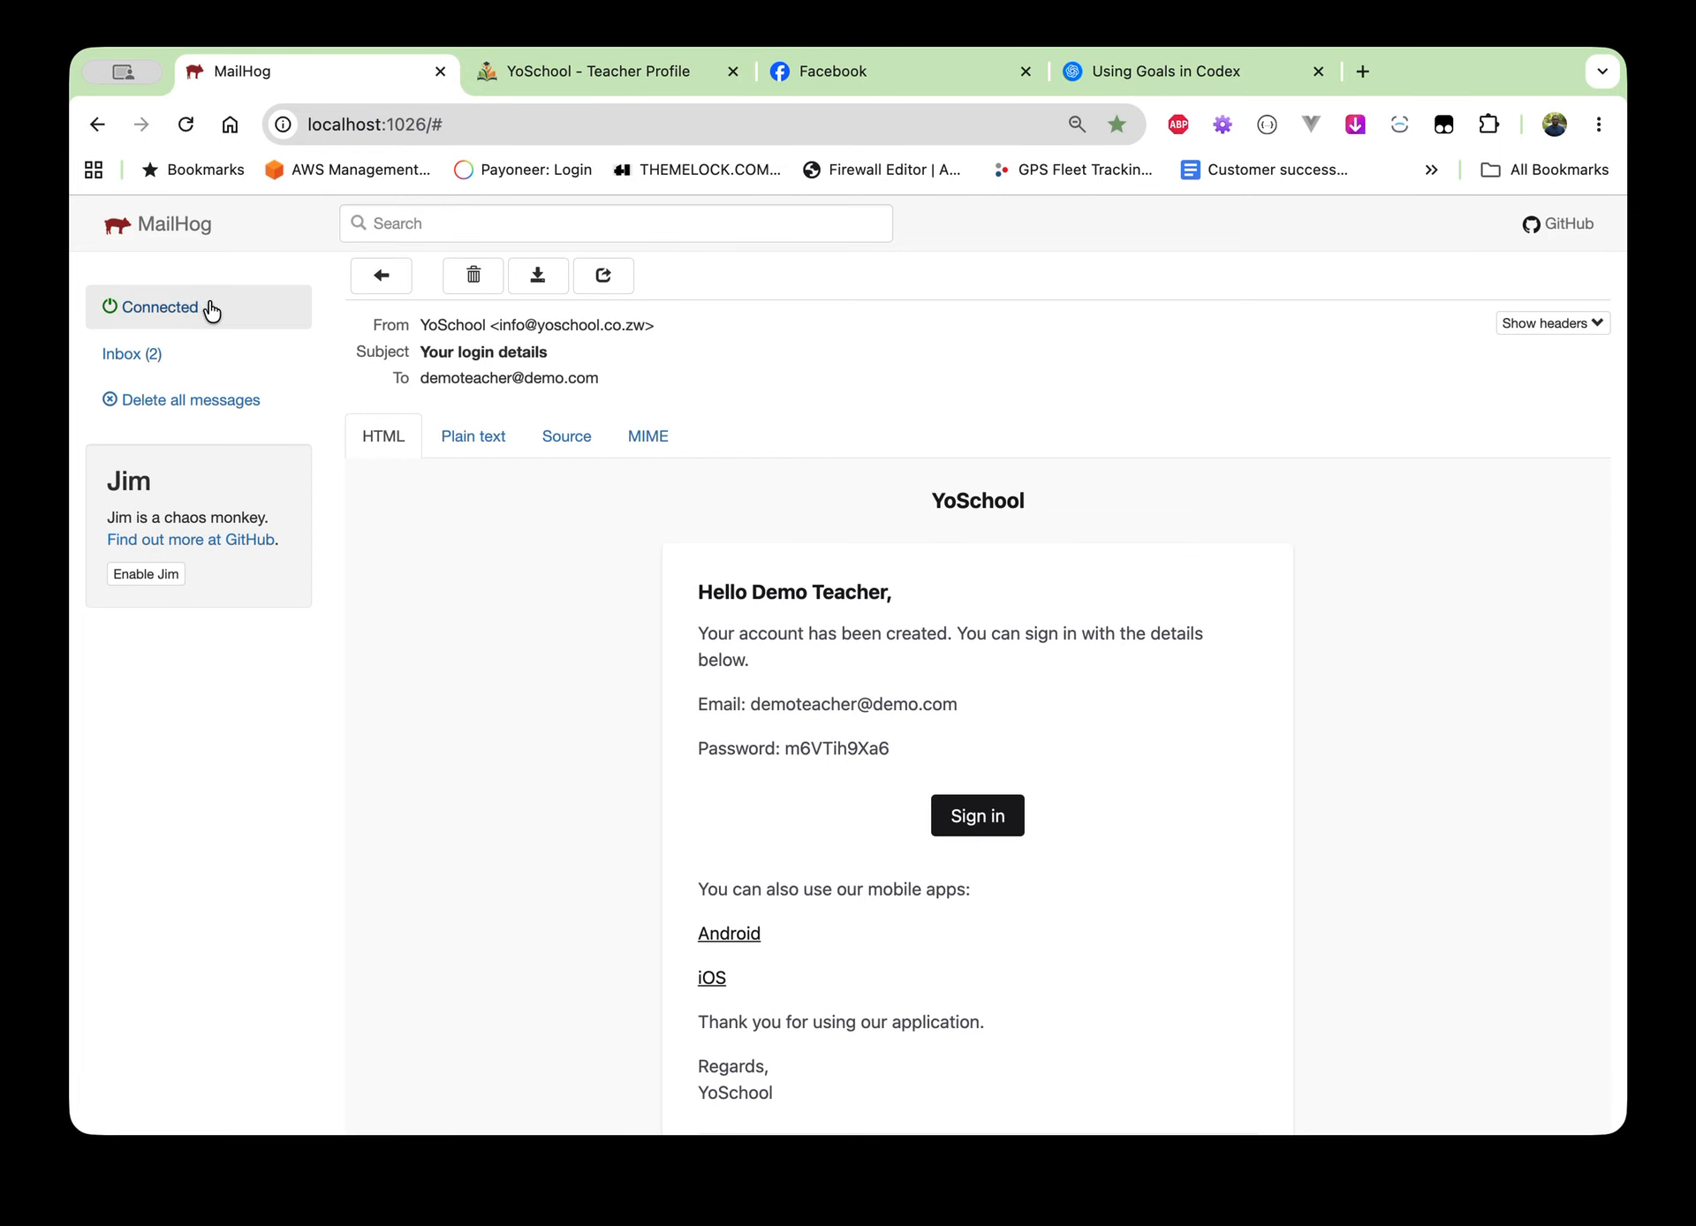
left_click(173, 360)
left_click(463, 337)
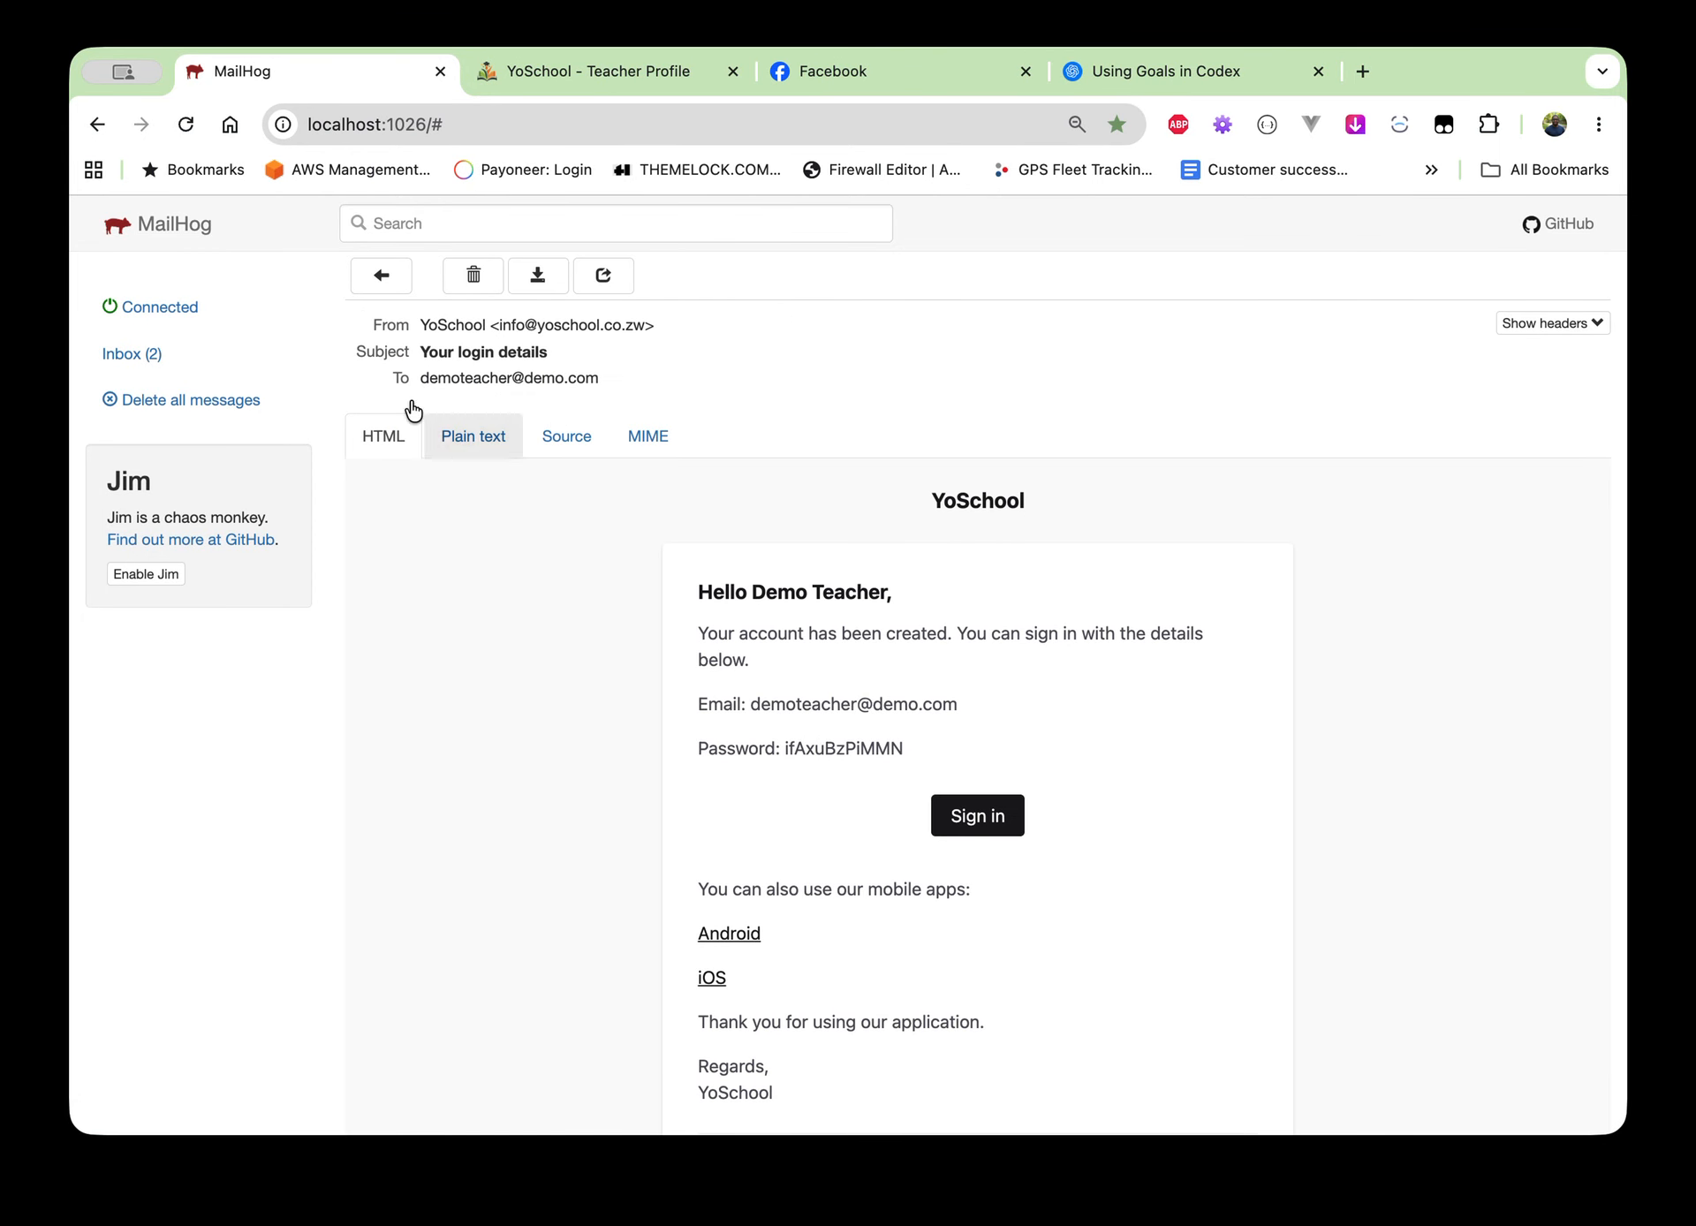
left_click(593, 63)
Scroll the Demo Teacher profile, try the Search employee field, then return to the page top
scroll(1356, 870, "down", 2)
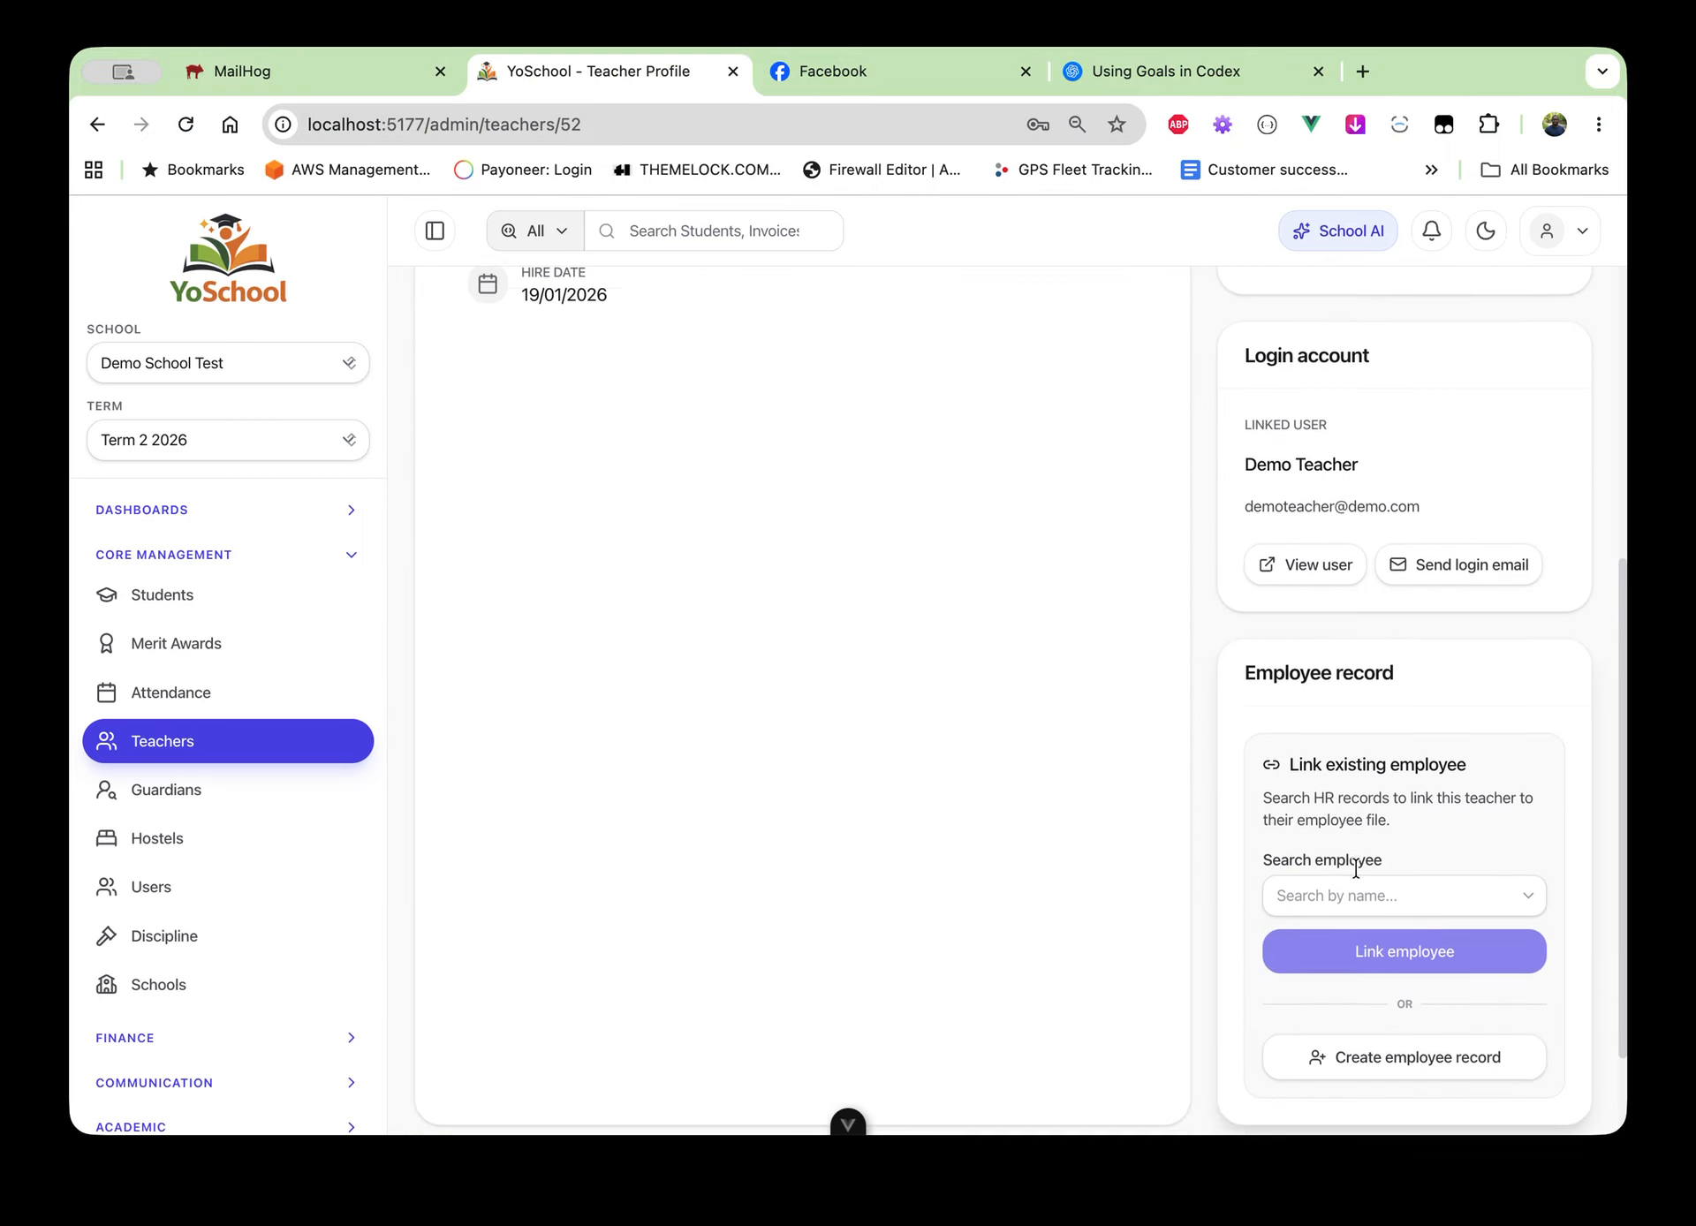
left_click(1367, 875)
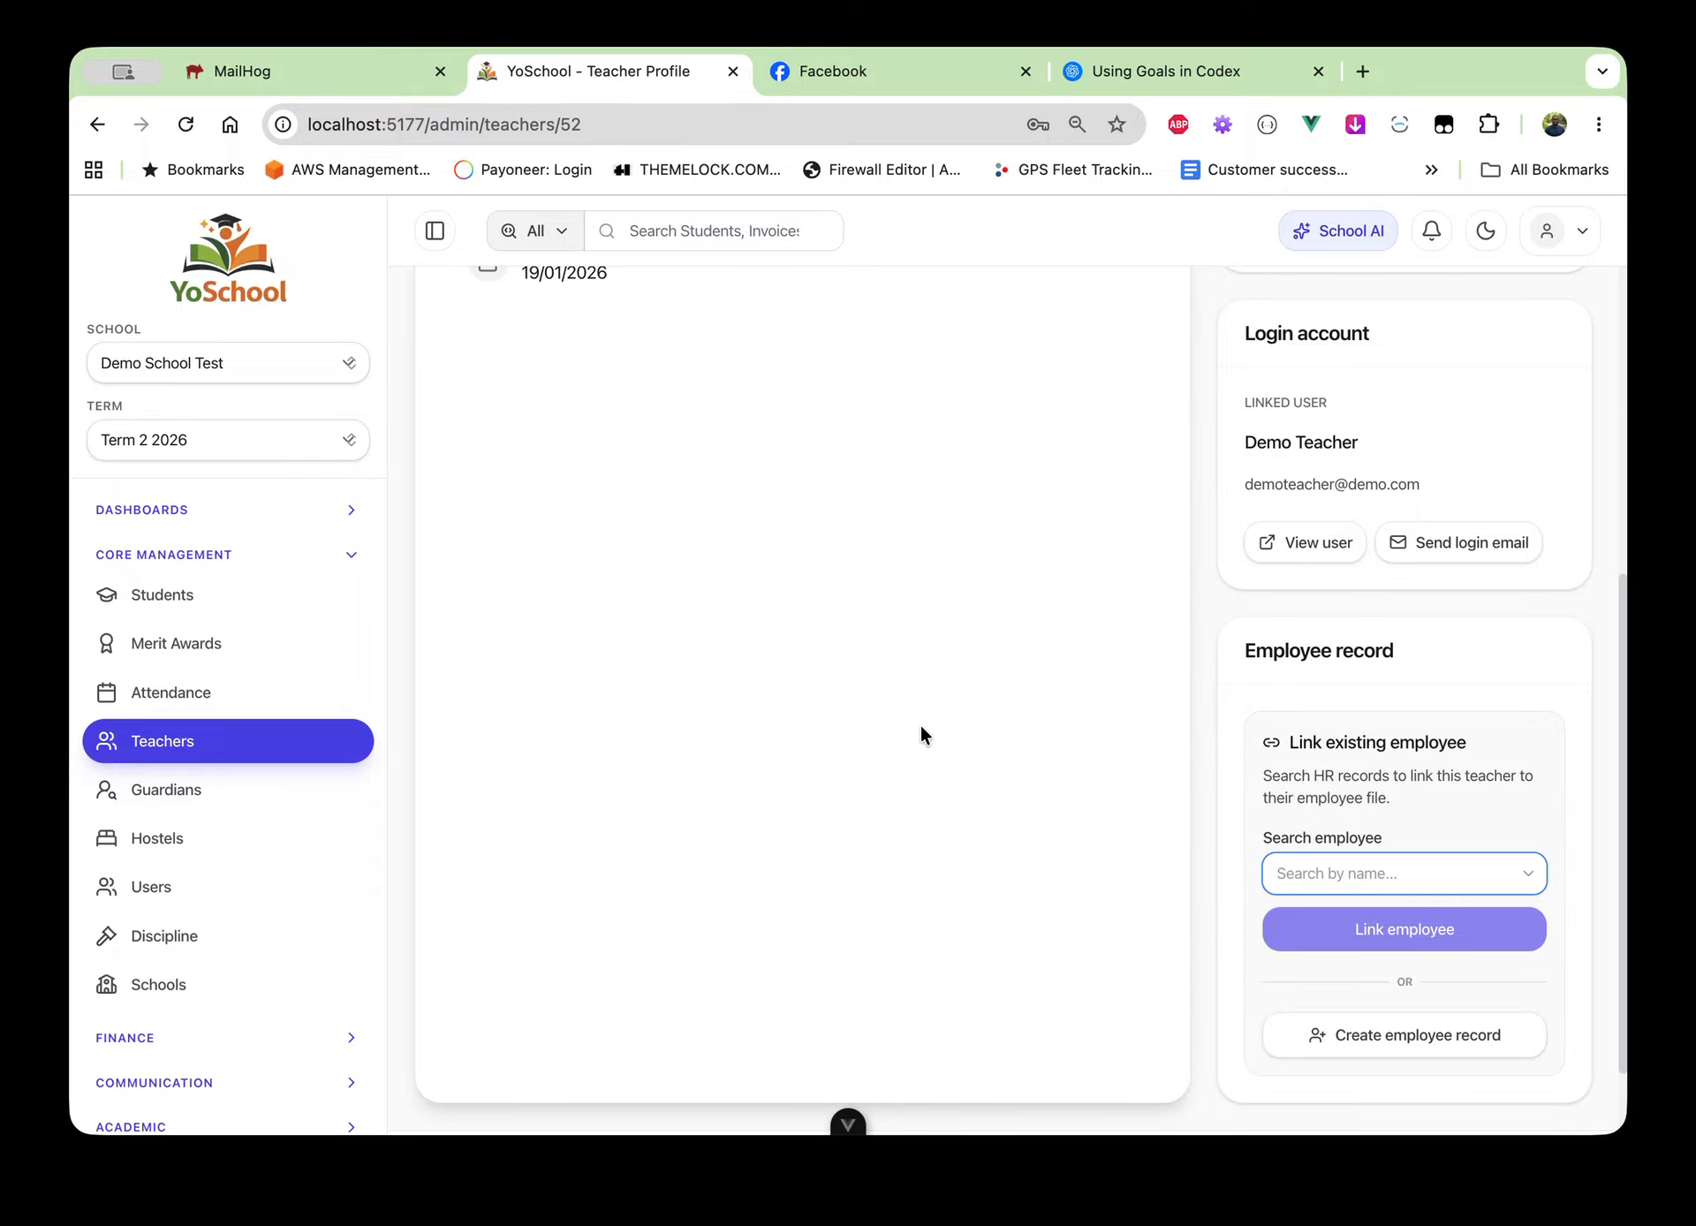
scroll(920, 726, "up", 10)
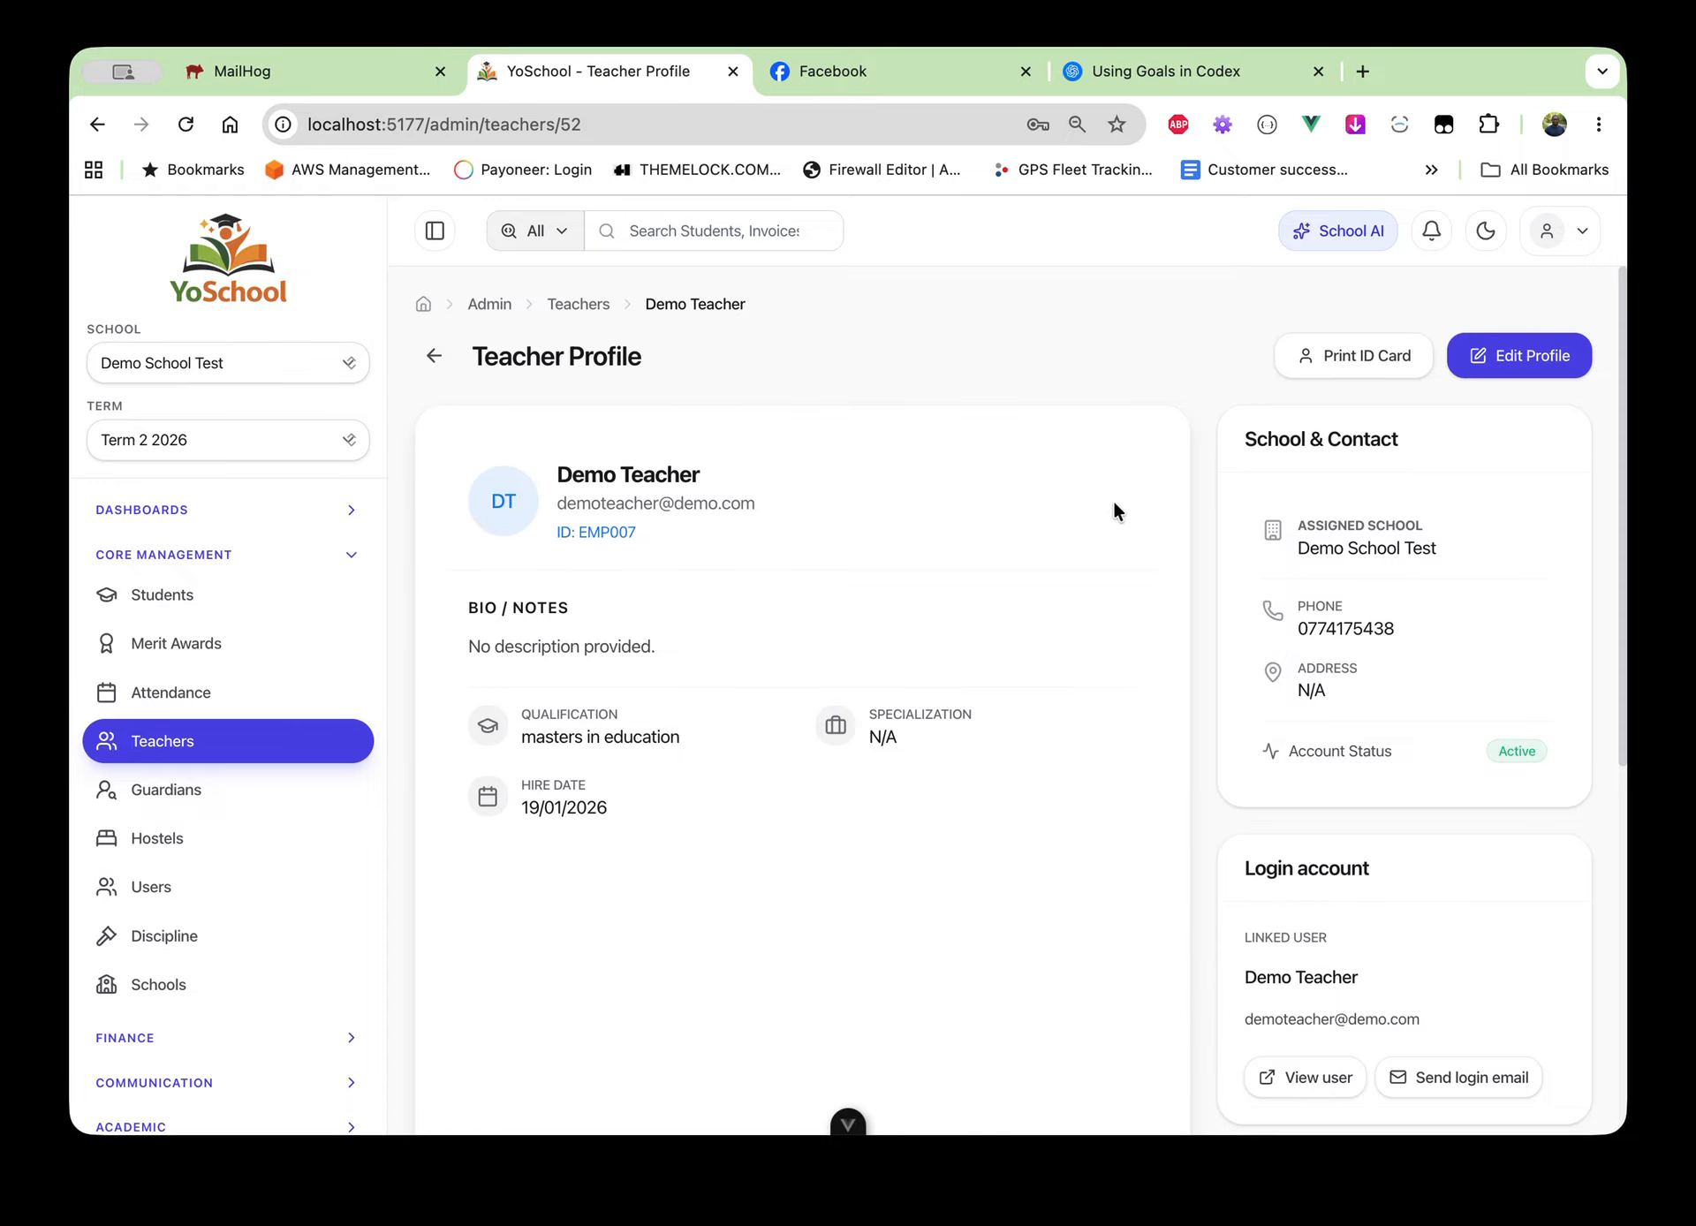
Generate the default ID card preview and open teacher-id-cards-preview.pdf from downloads
left_click(1366, 352)
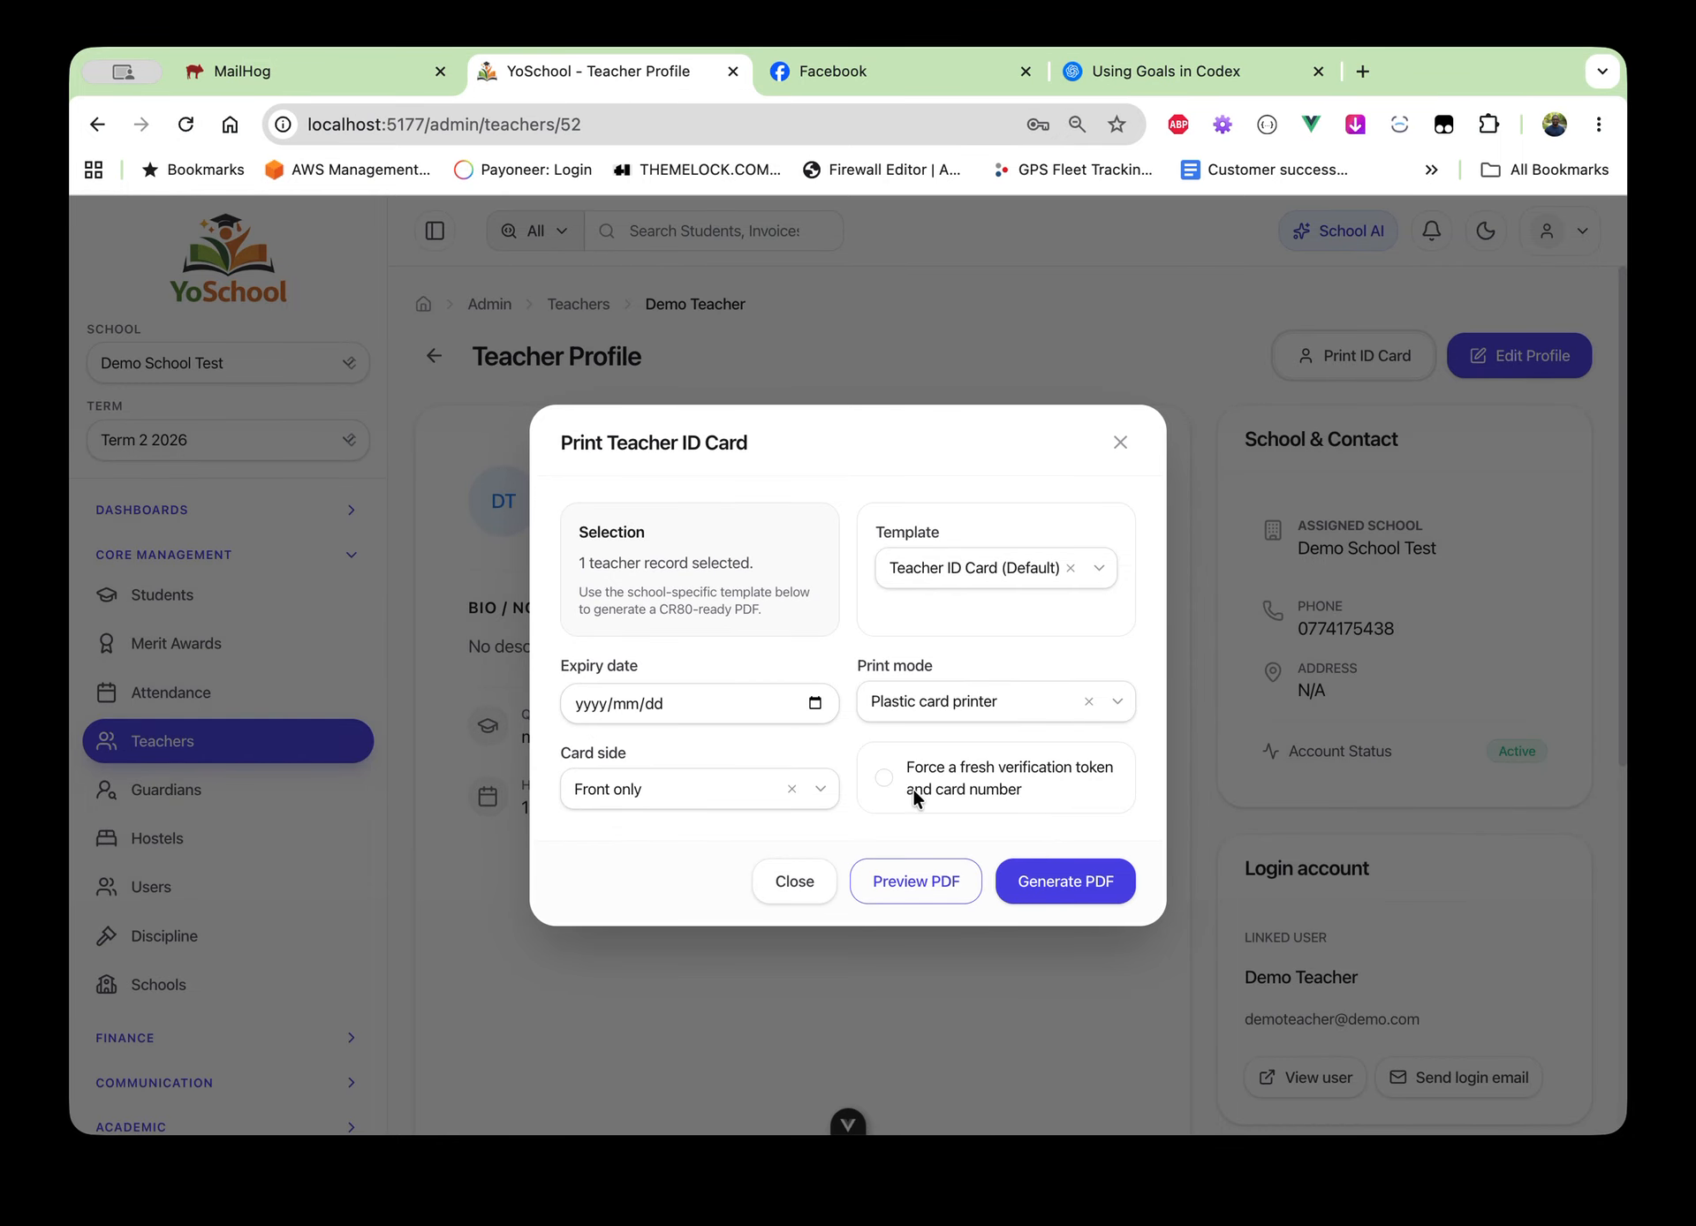
left_click(871, 877)
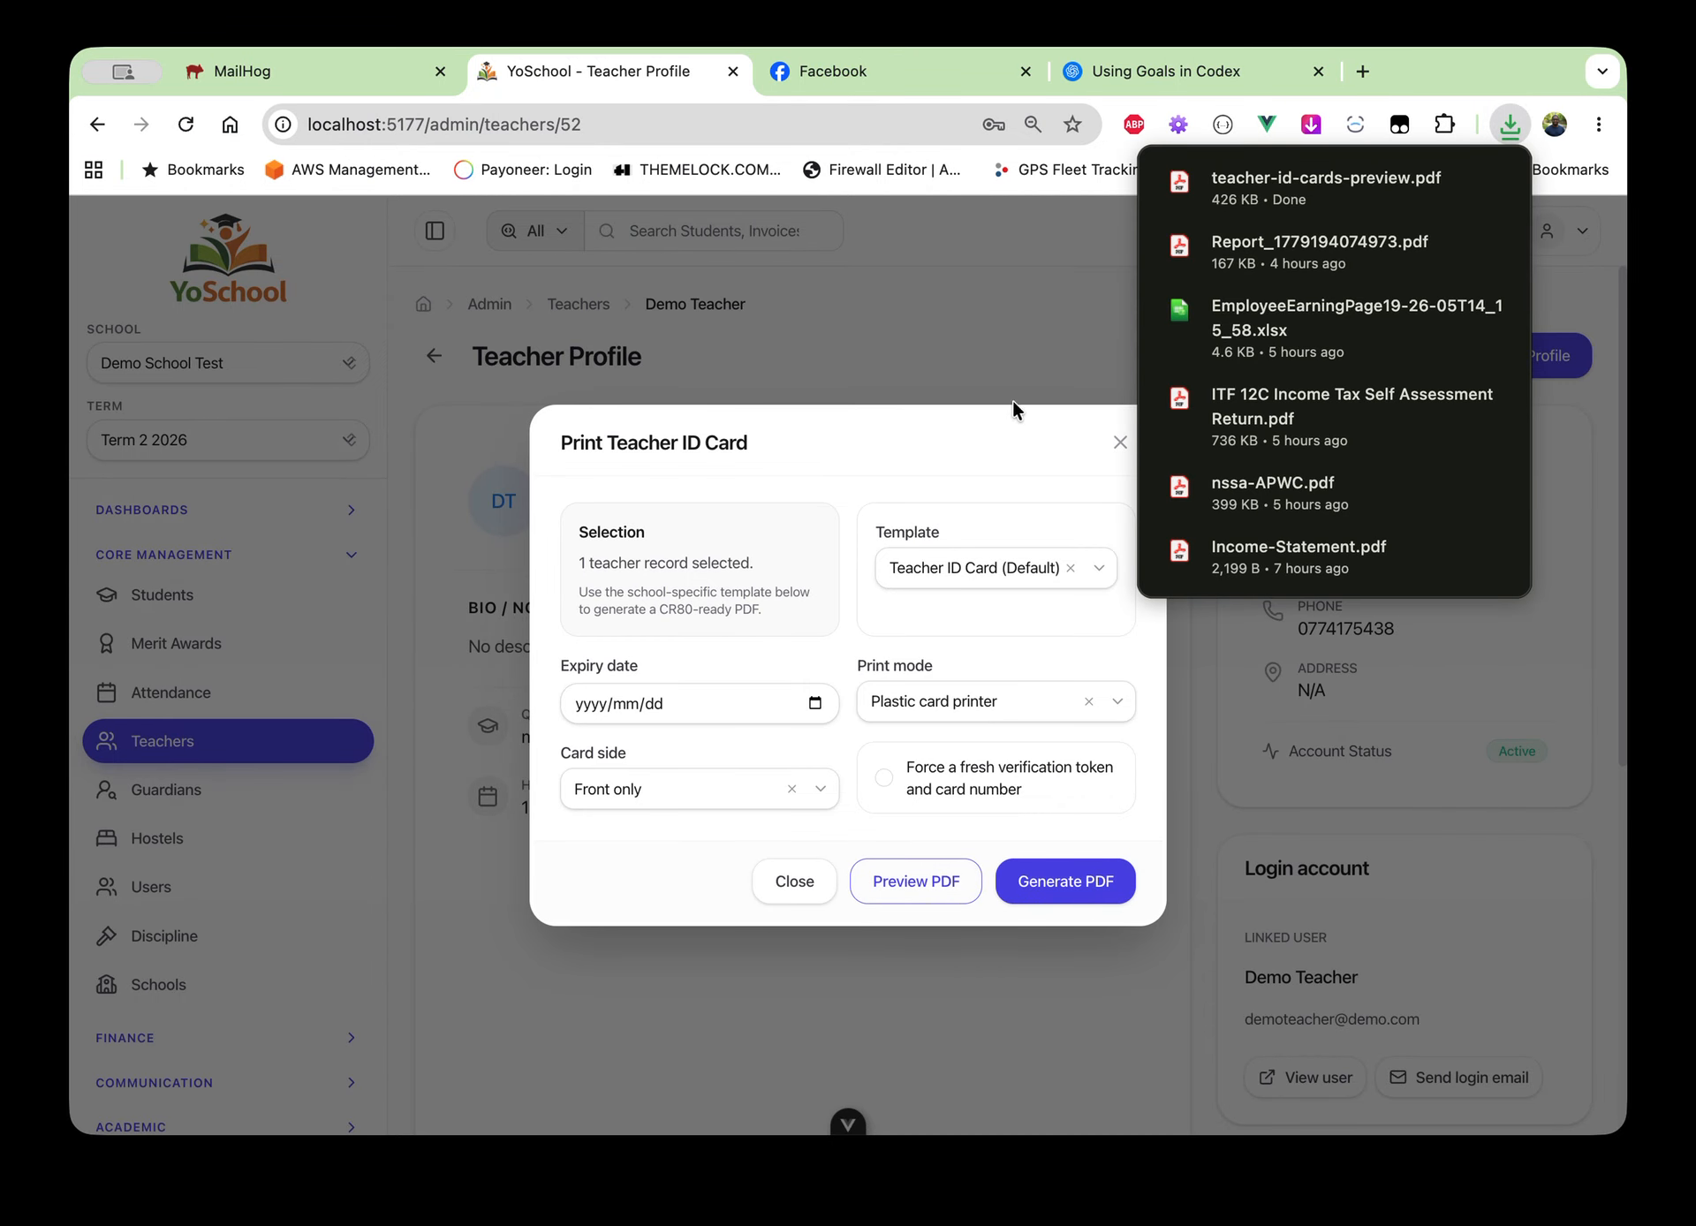
left_click(1228, 182)
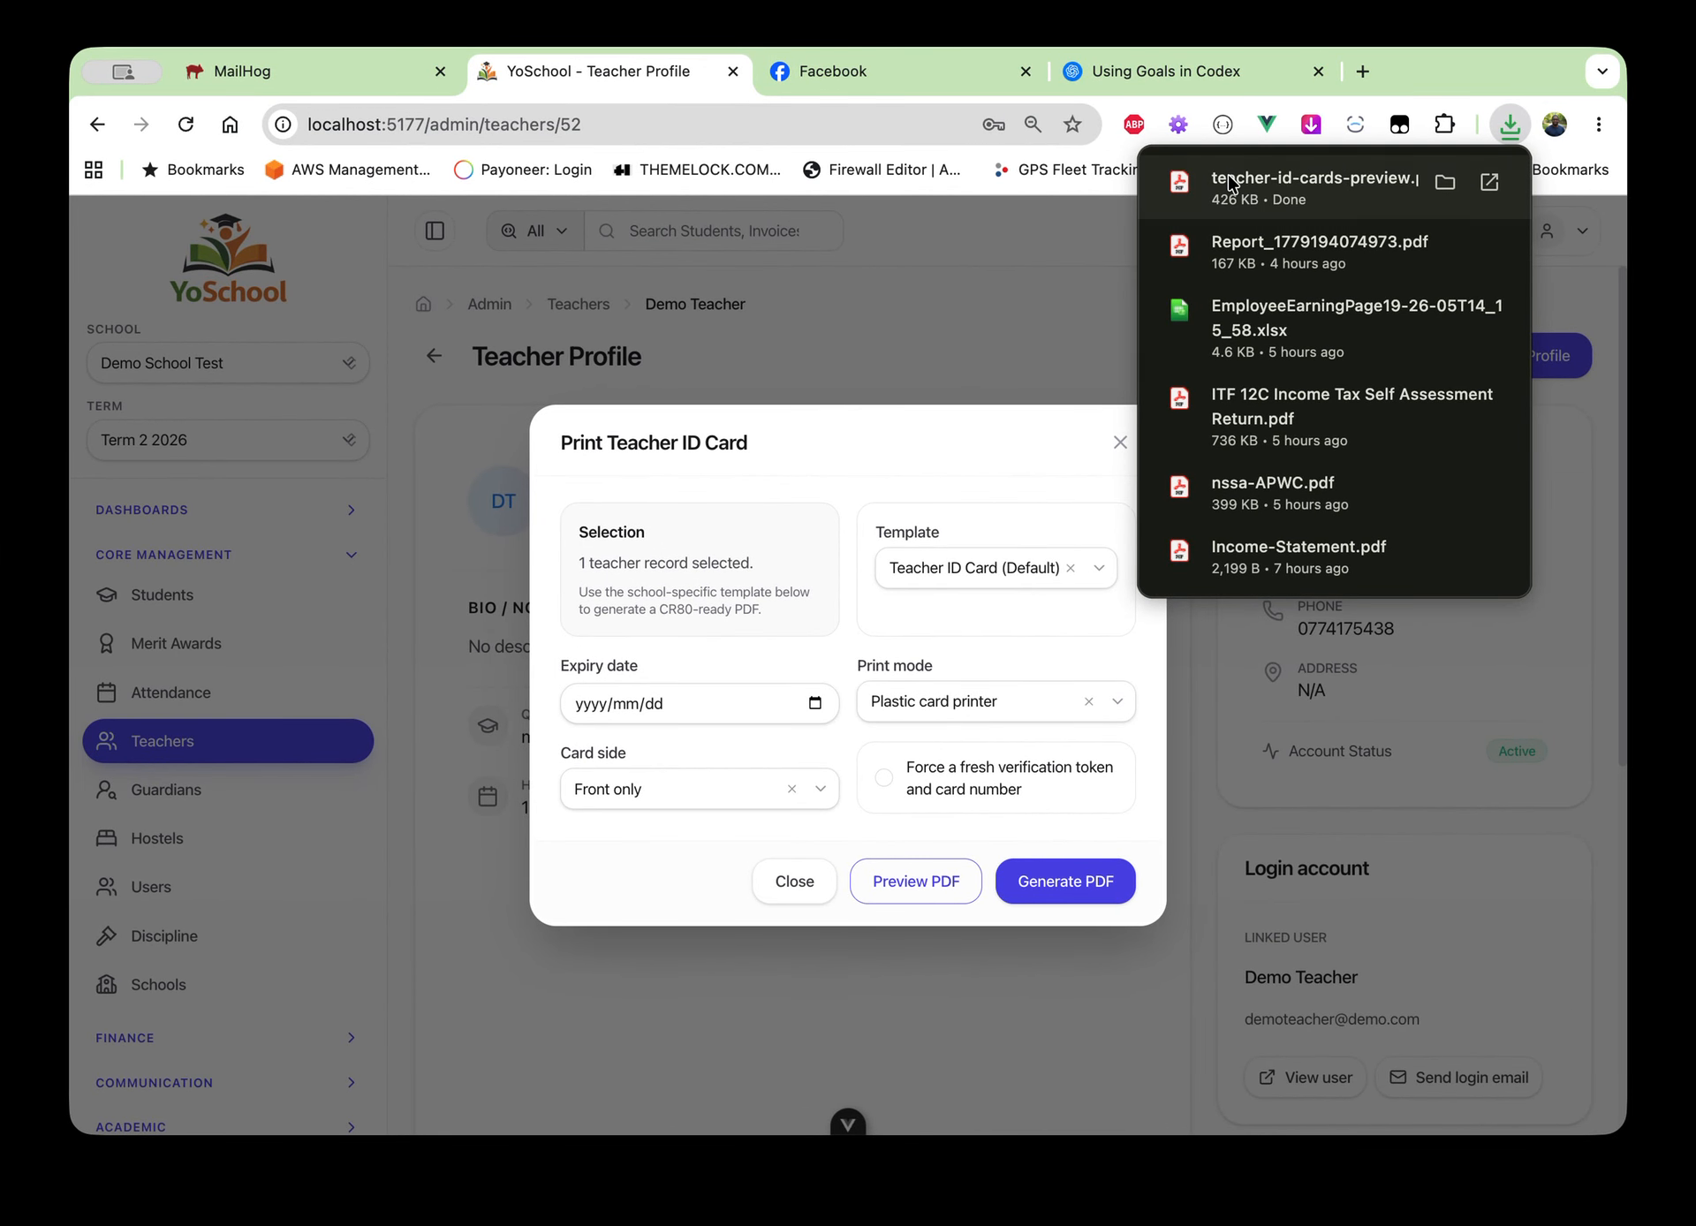
left_click(1228, 178)
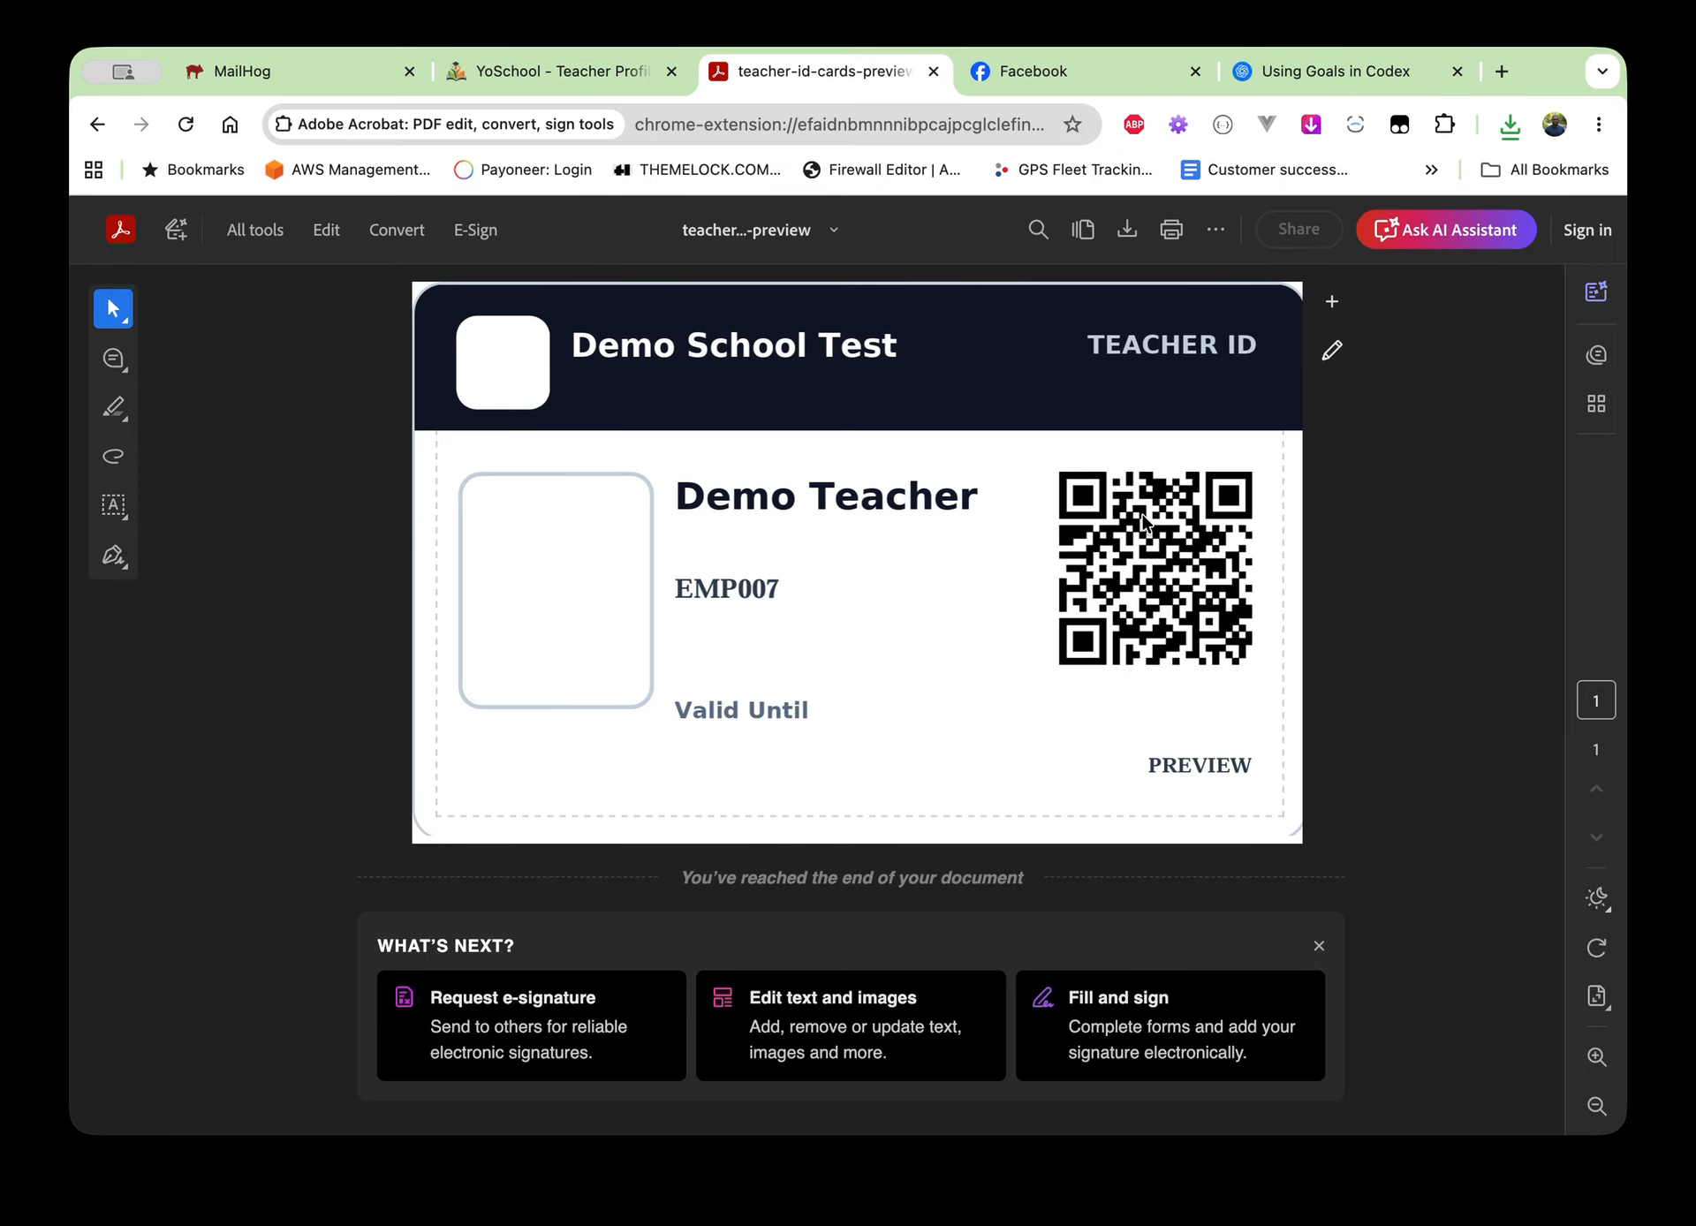
After reviewing the ID card PDF, switch back to the YoSchool Teacher Profile tab
left_click(507, 75)
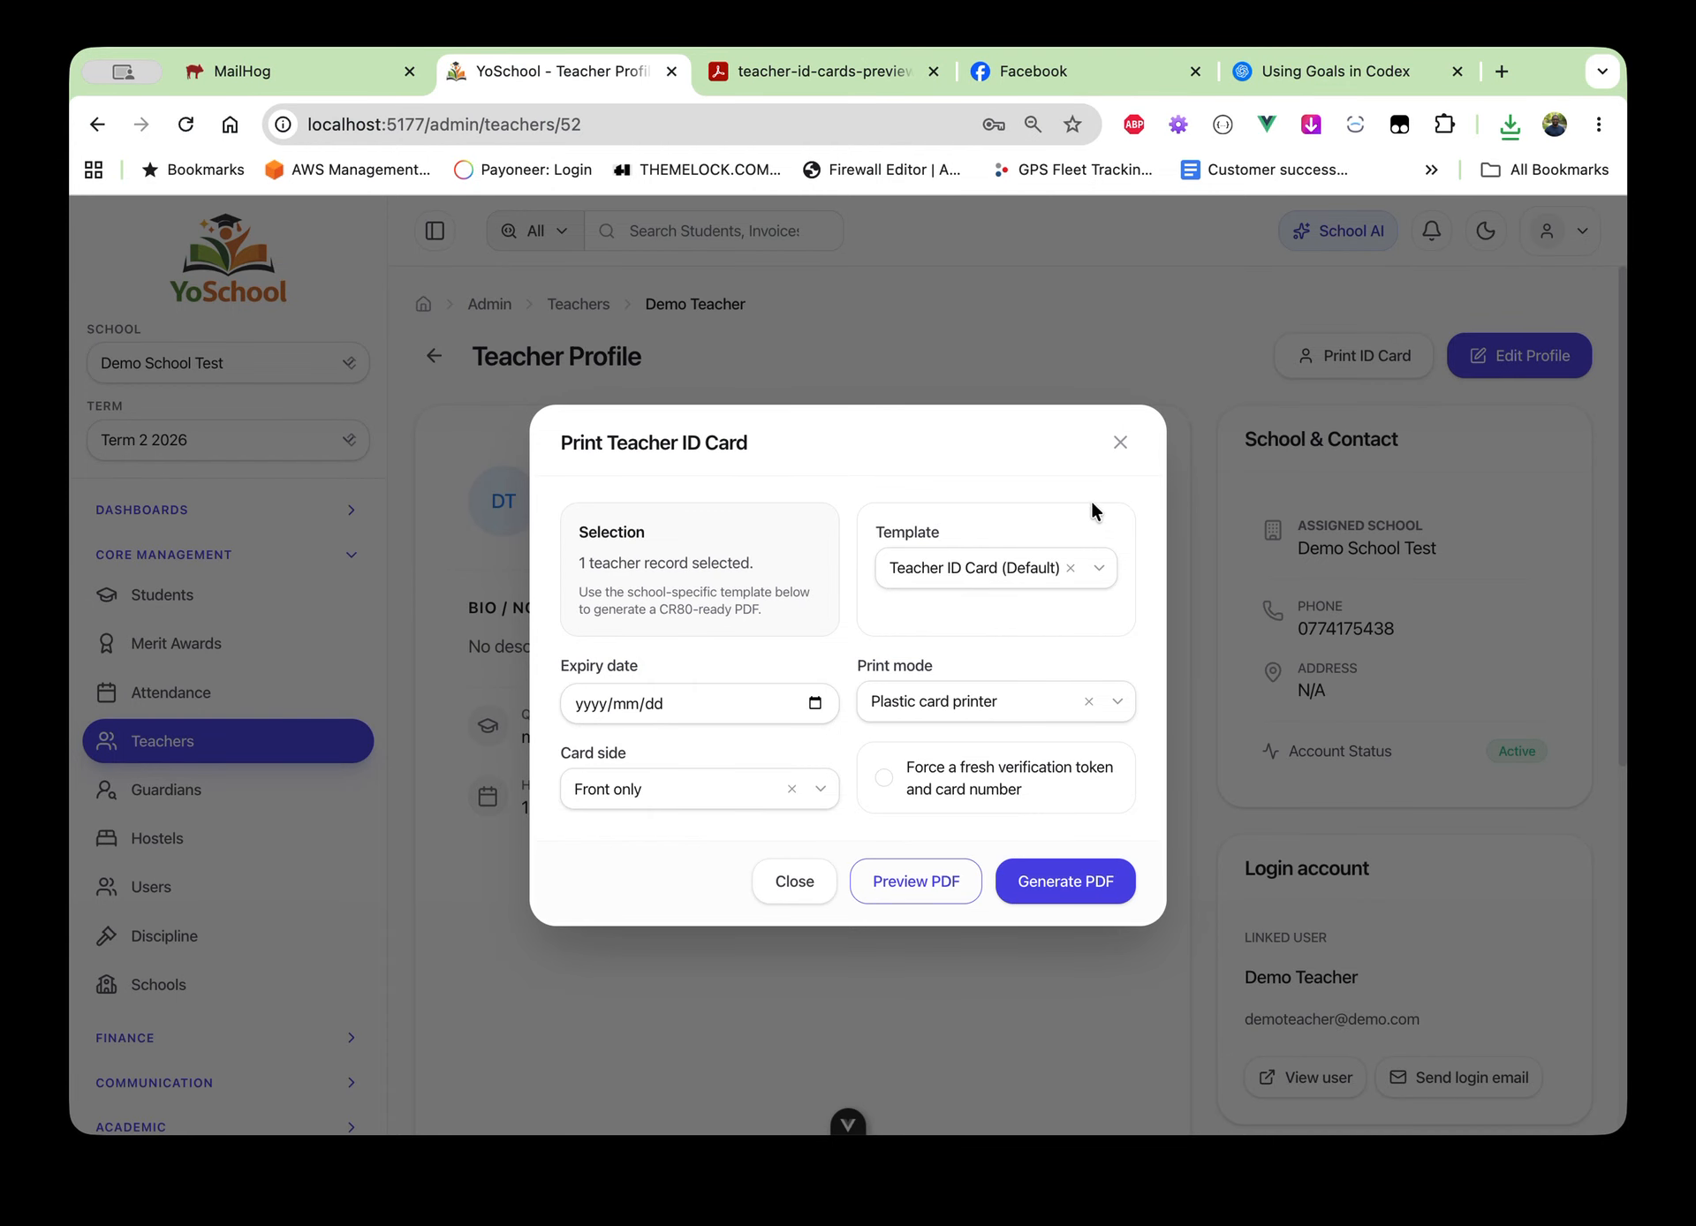
Close the Print Teacher ID Card dialog and open Form 1's details via Academic > Grades
left_click(1119, 443)
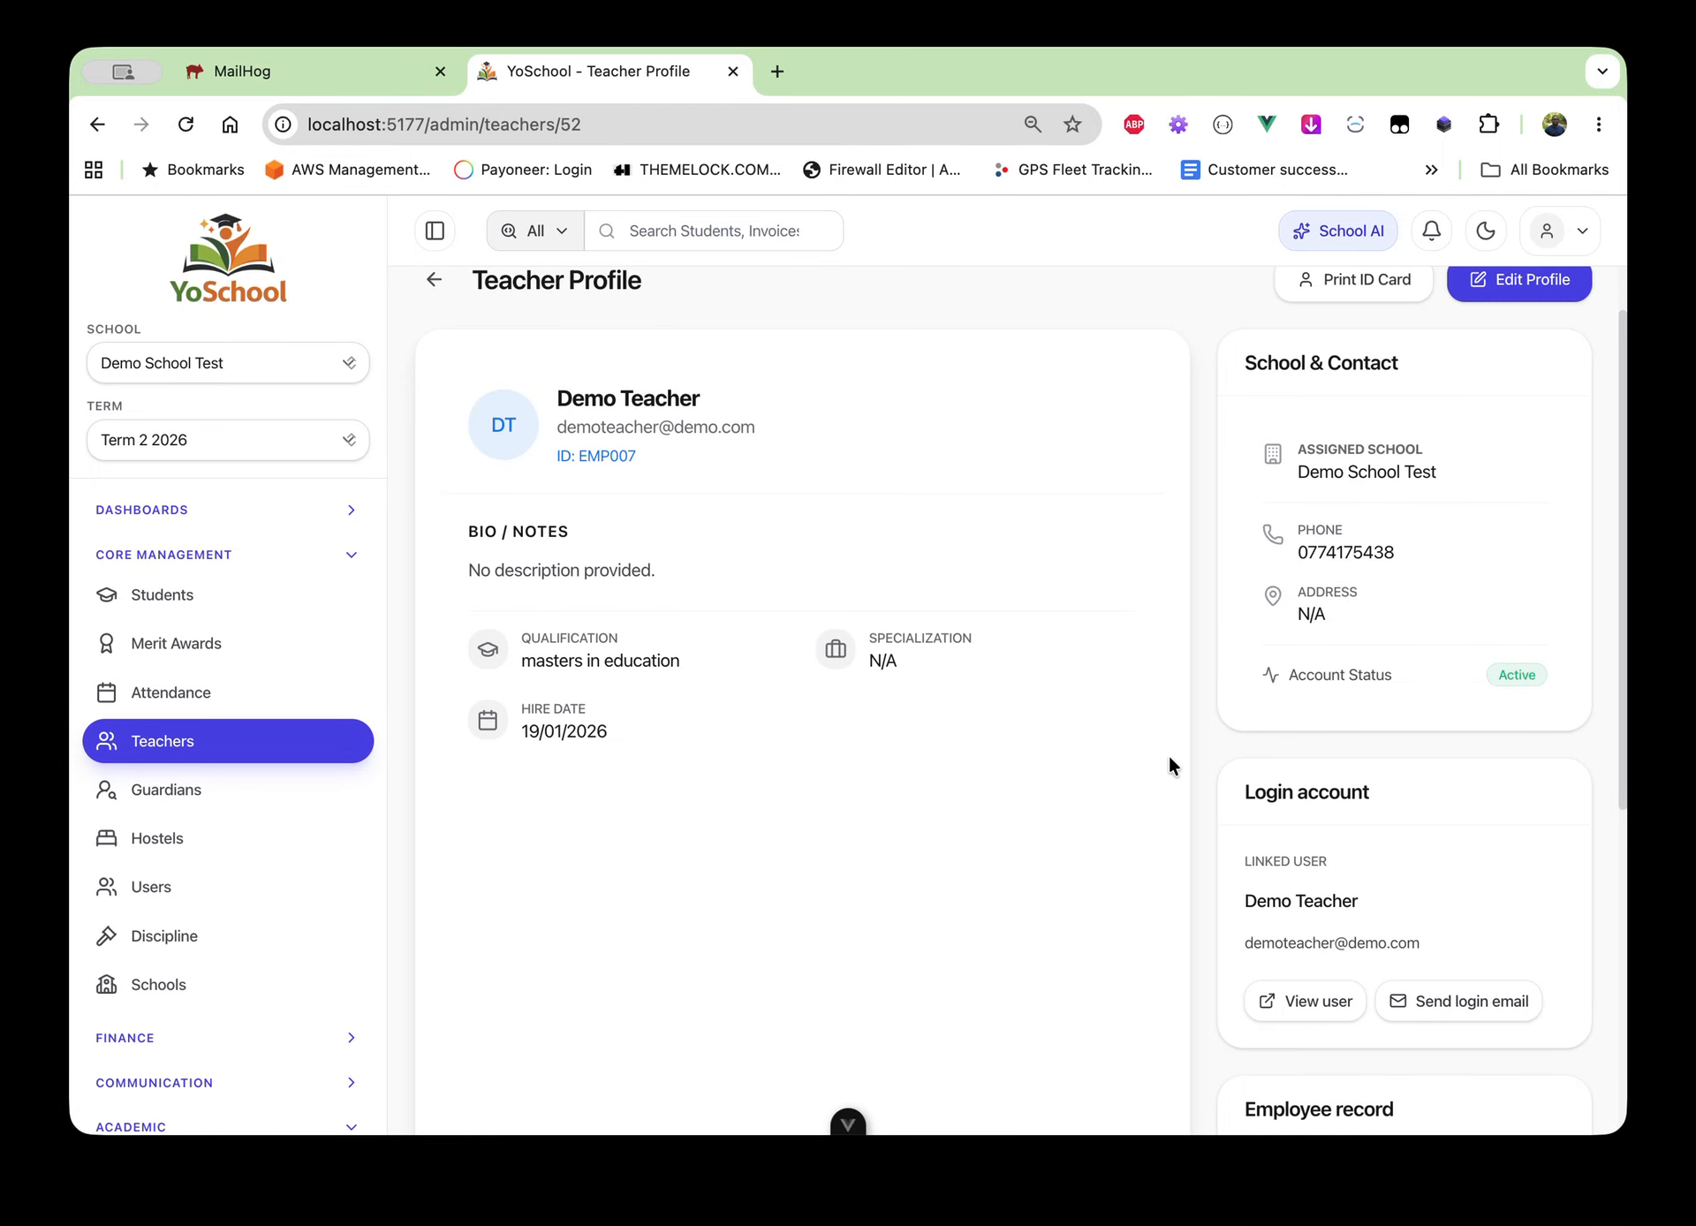
scroll(1170, 758, "down", 1)
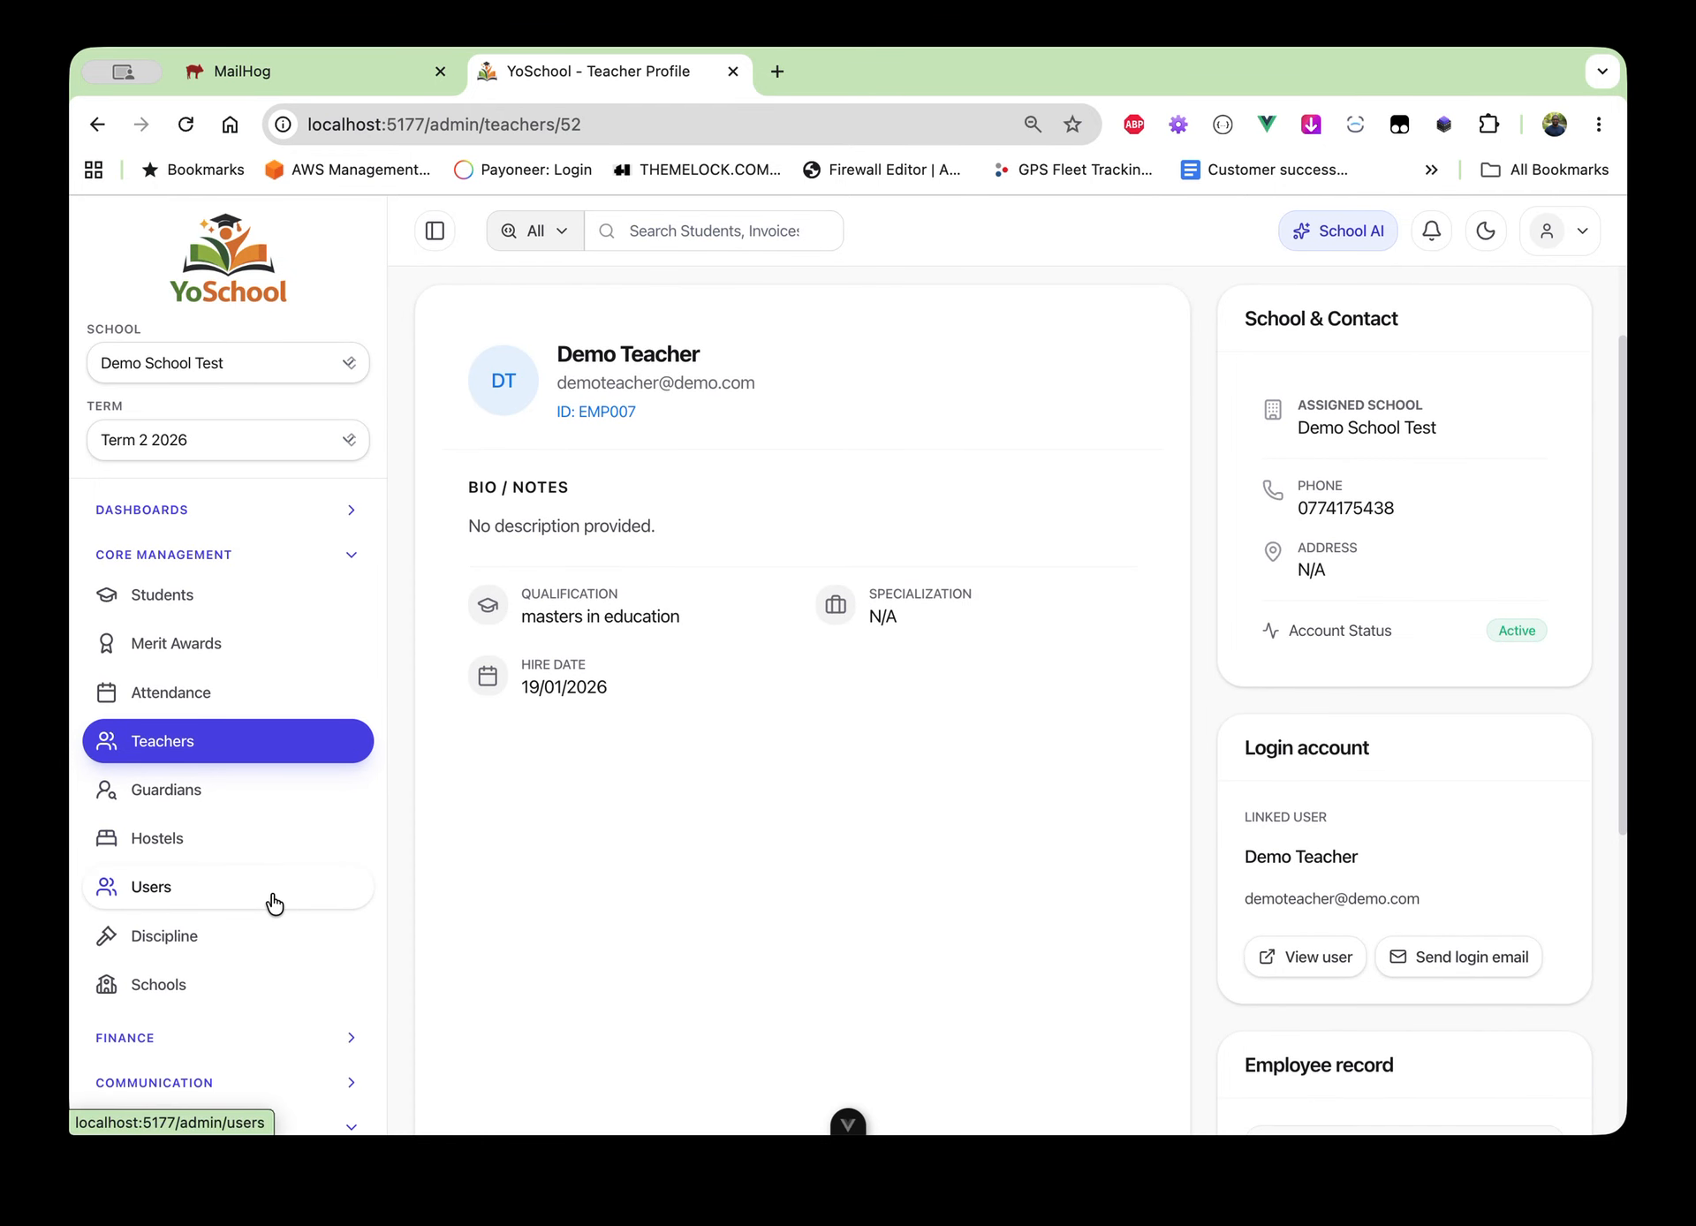
scroll(274, 896, "down", 2)
scroll(279, 865, "down", 1)
scroll(244, 961, "down", 2)
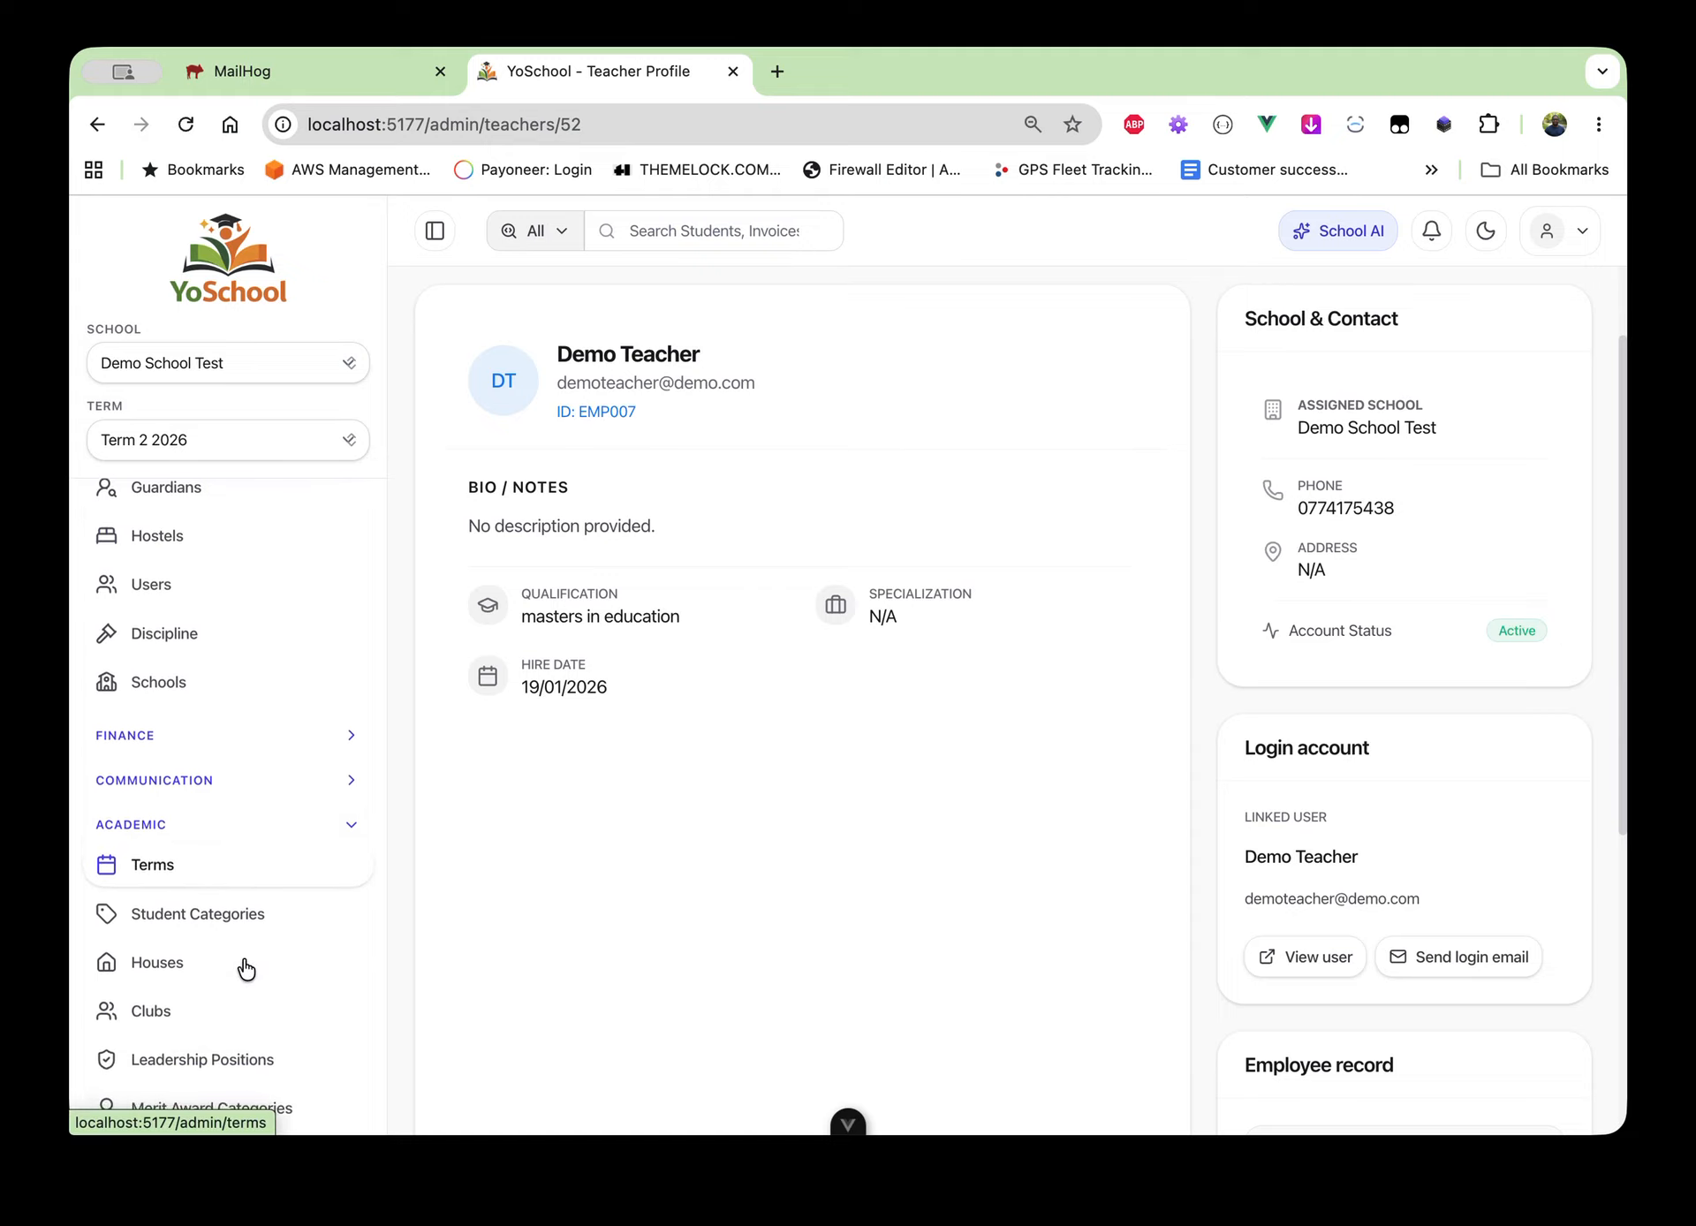
left_click(189, 947)
left_click(168, 1025)
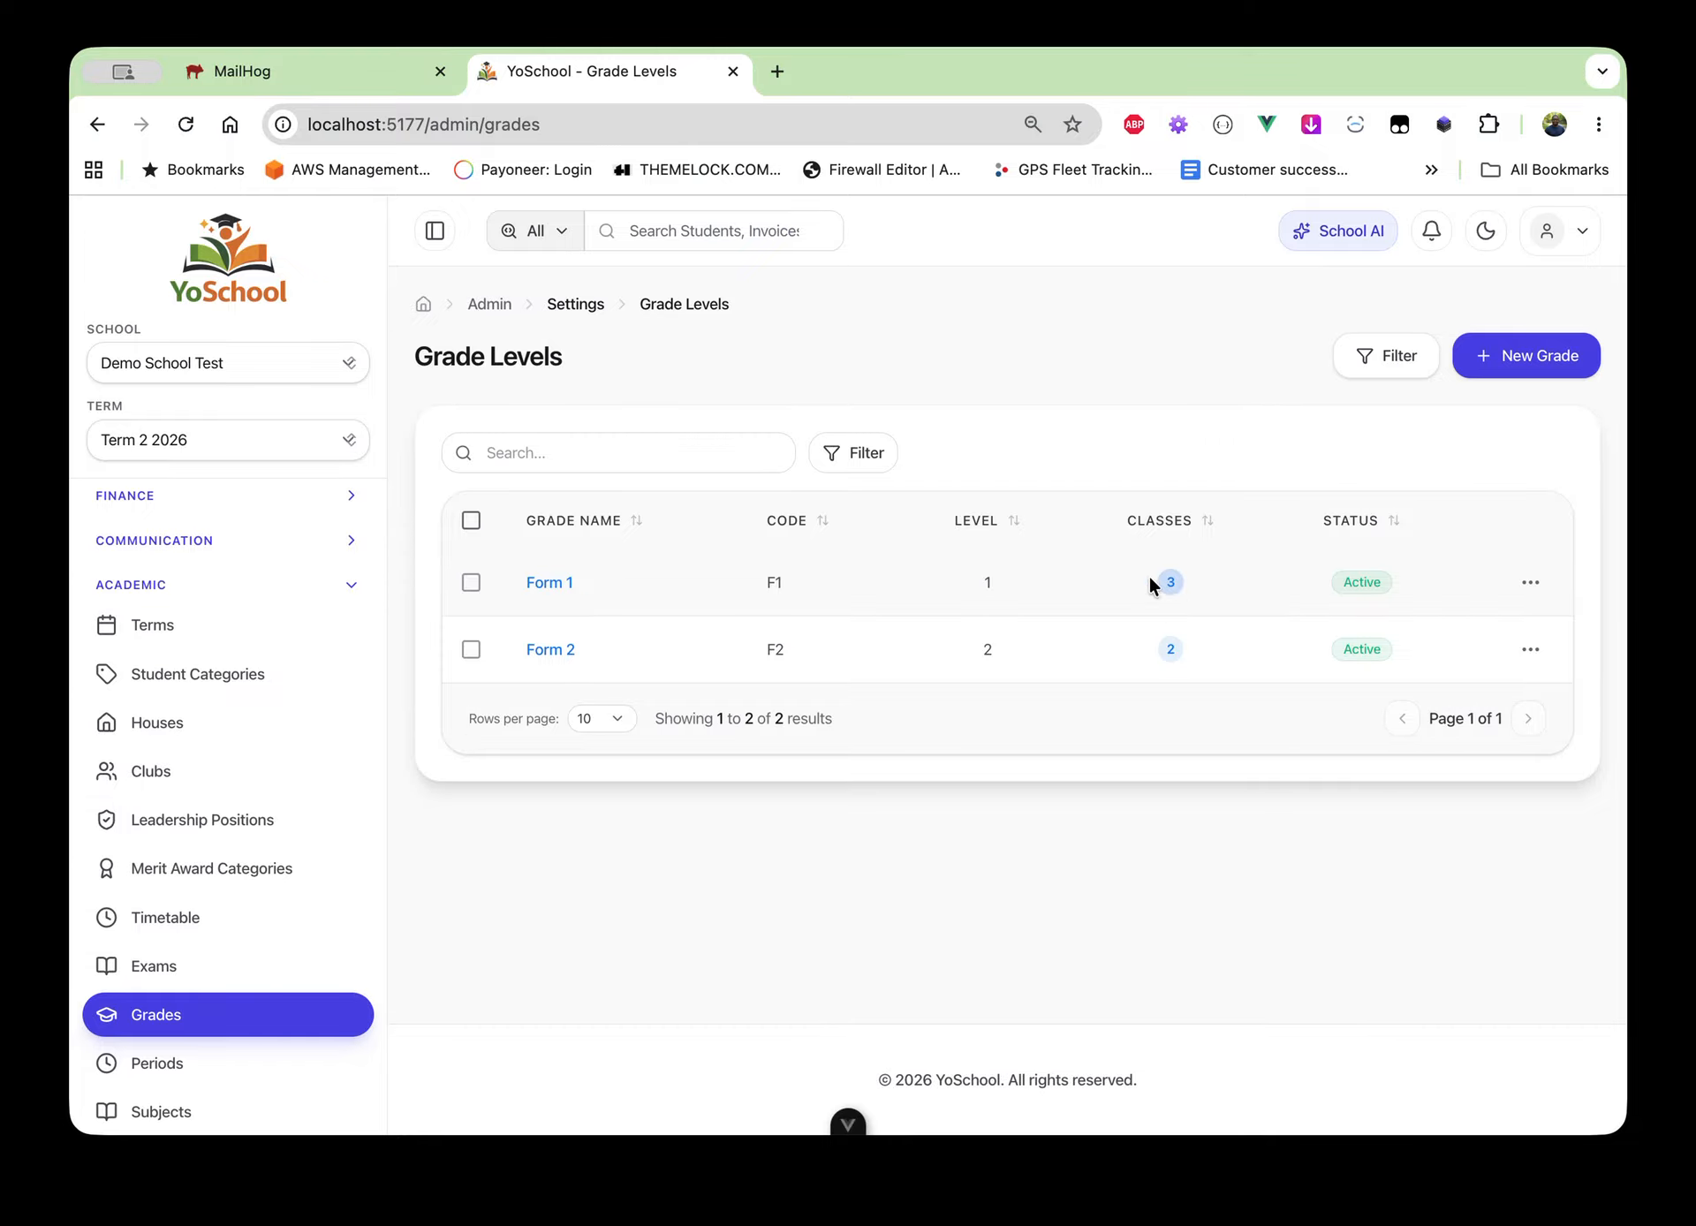
left_click(555, 582)
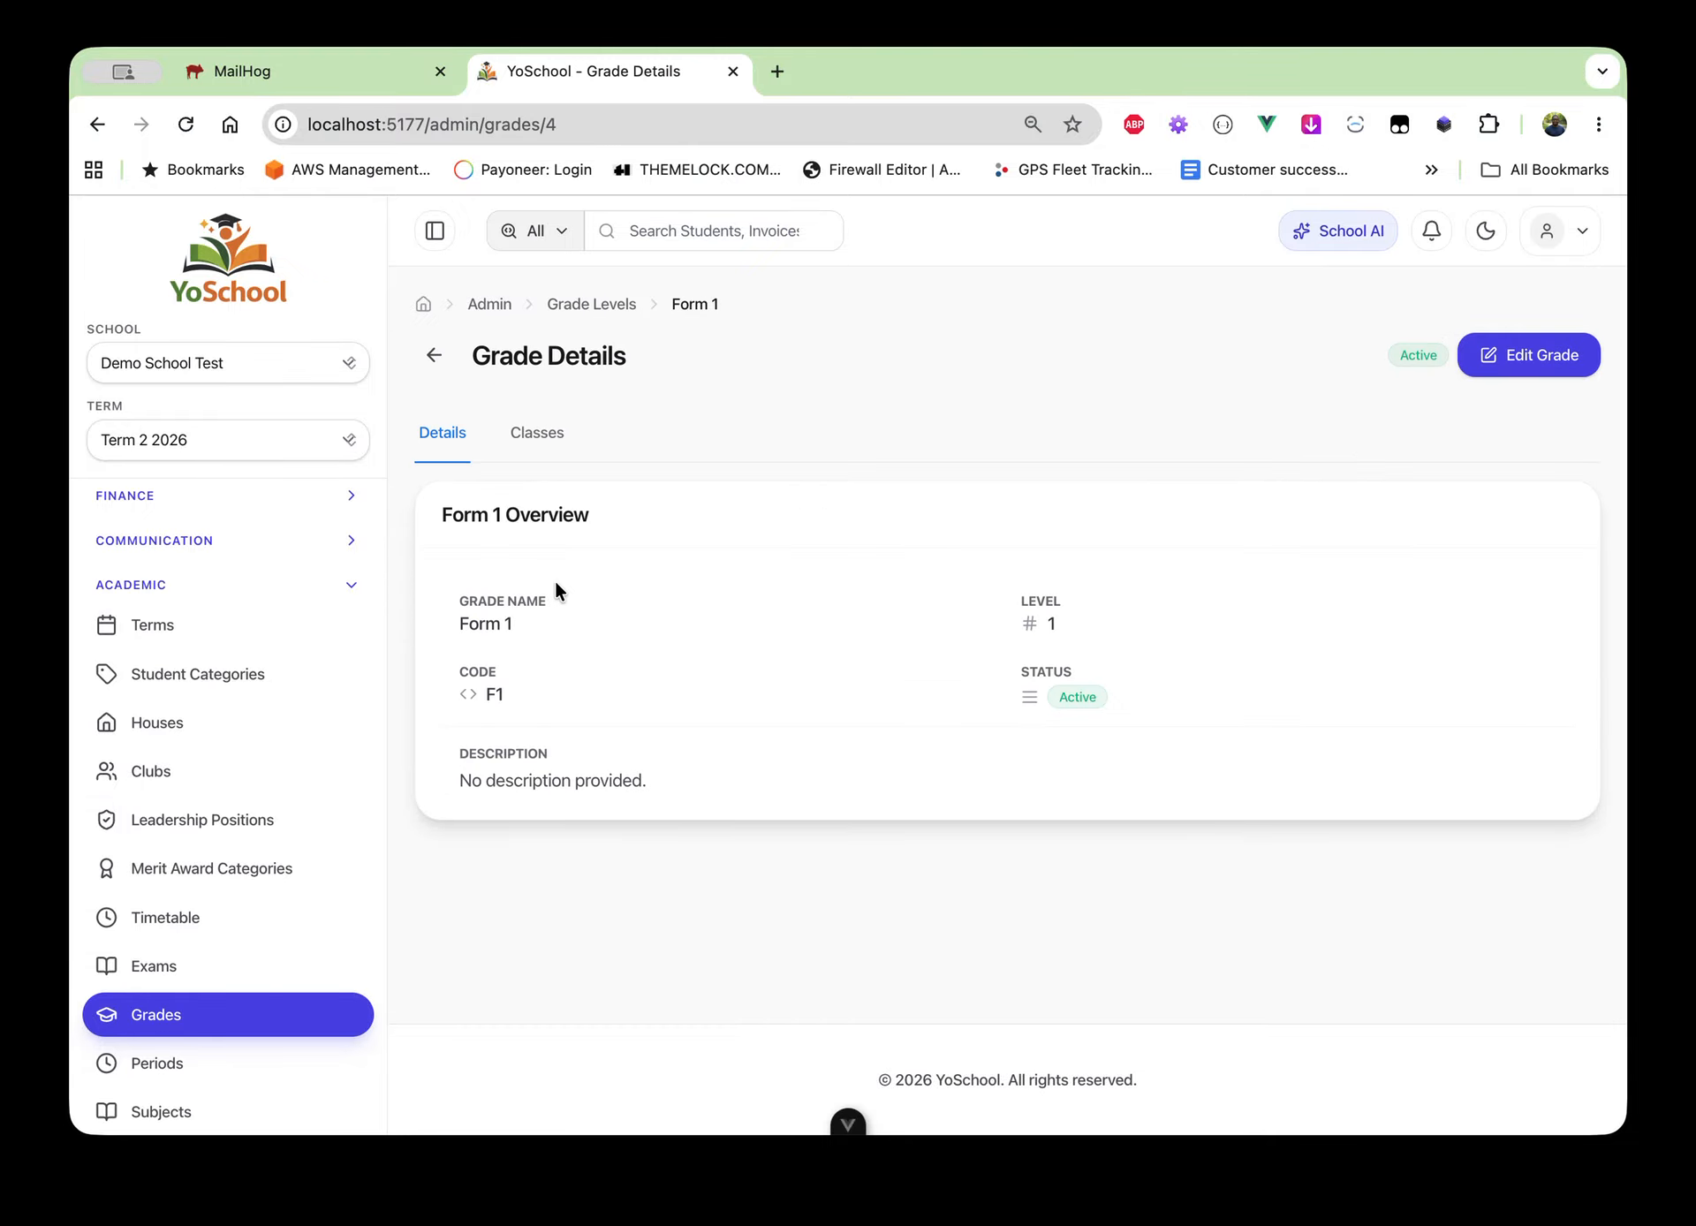
Open class Form 1 - 1A from Form 1's classes and view its empty Teachers list
left_click(541, 447)
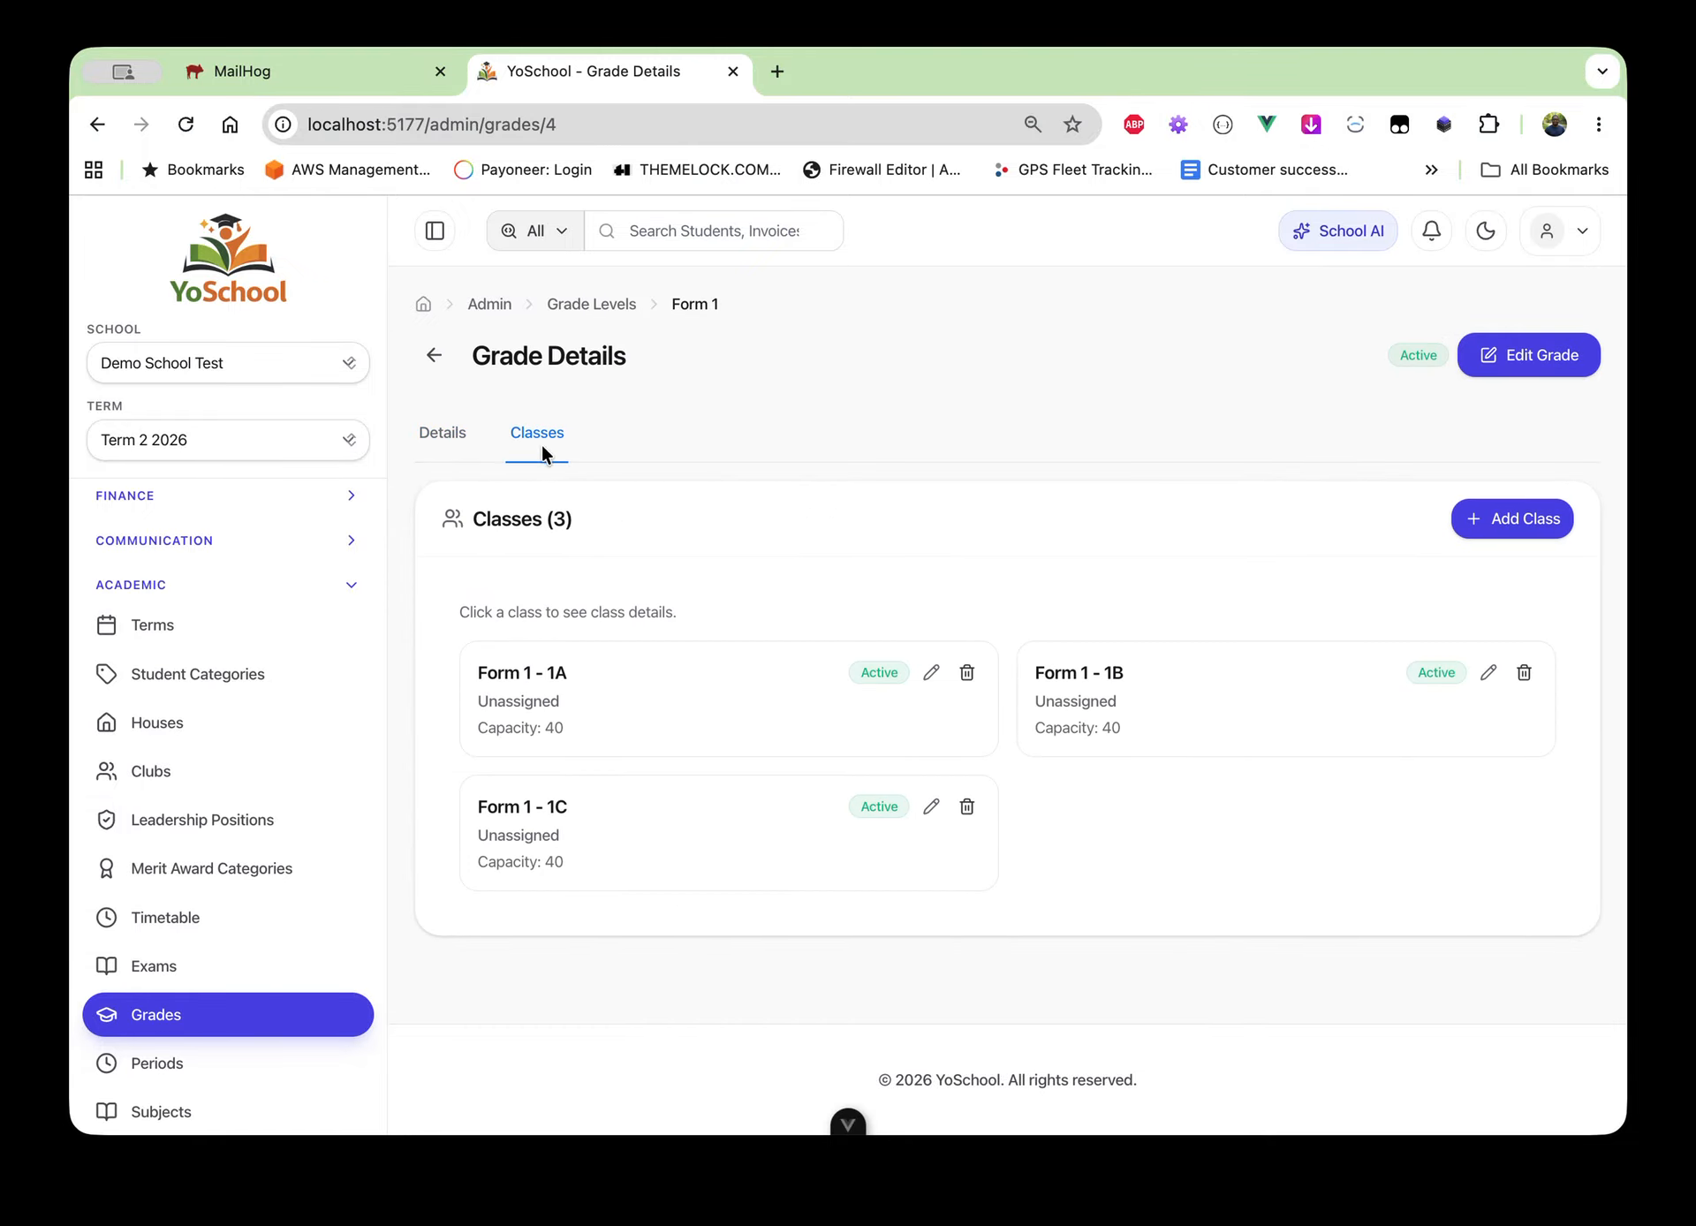
left_click(631, 698)
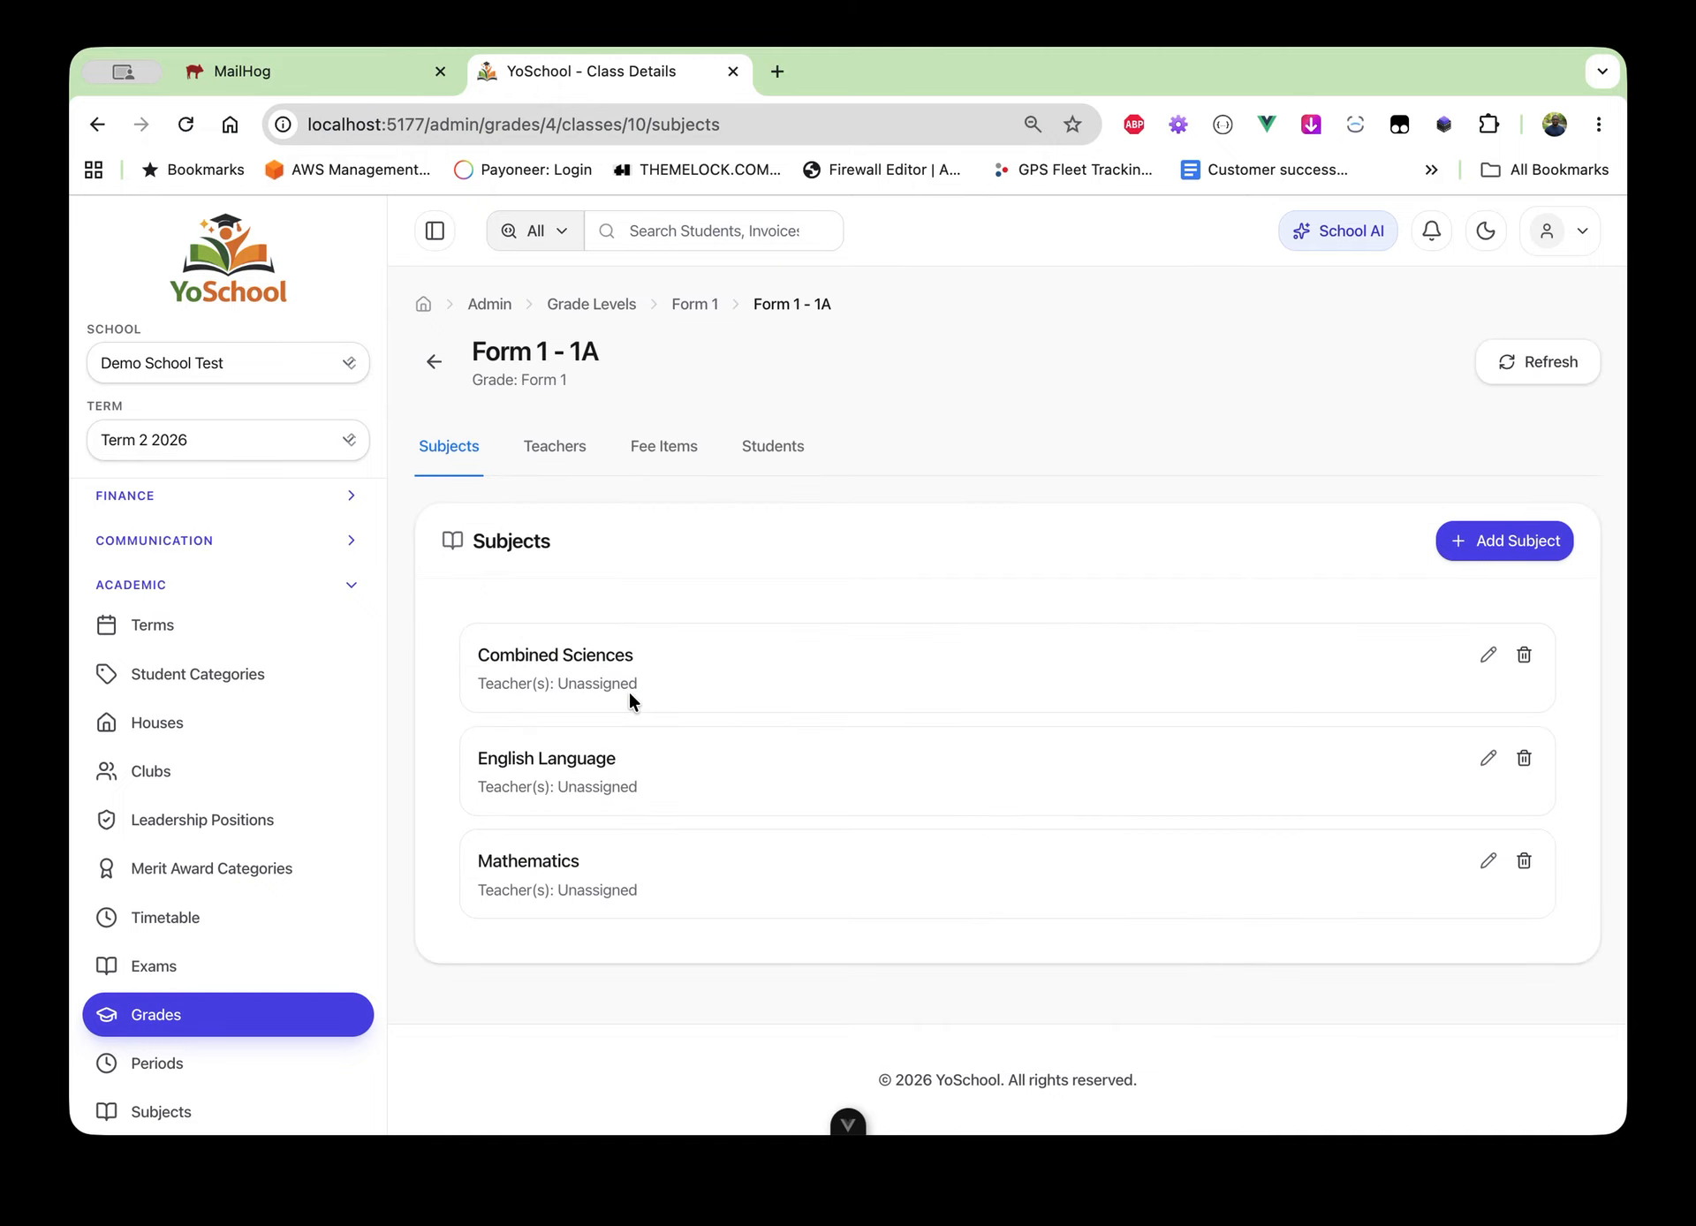
left_click(545, 436)
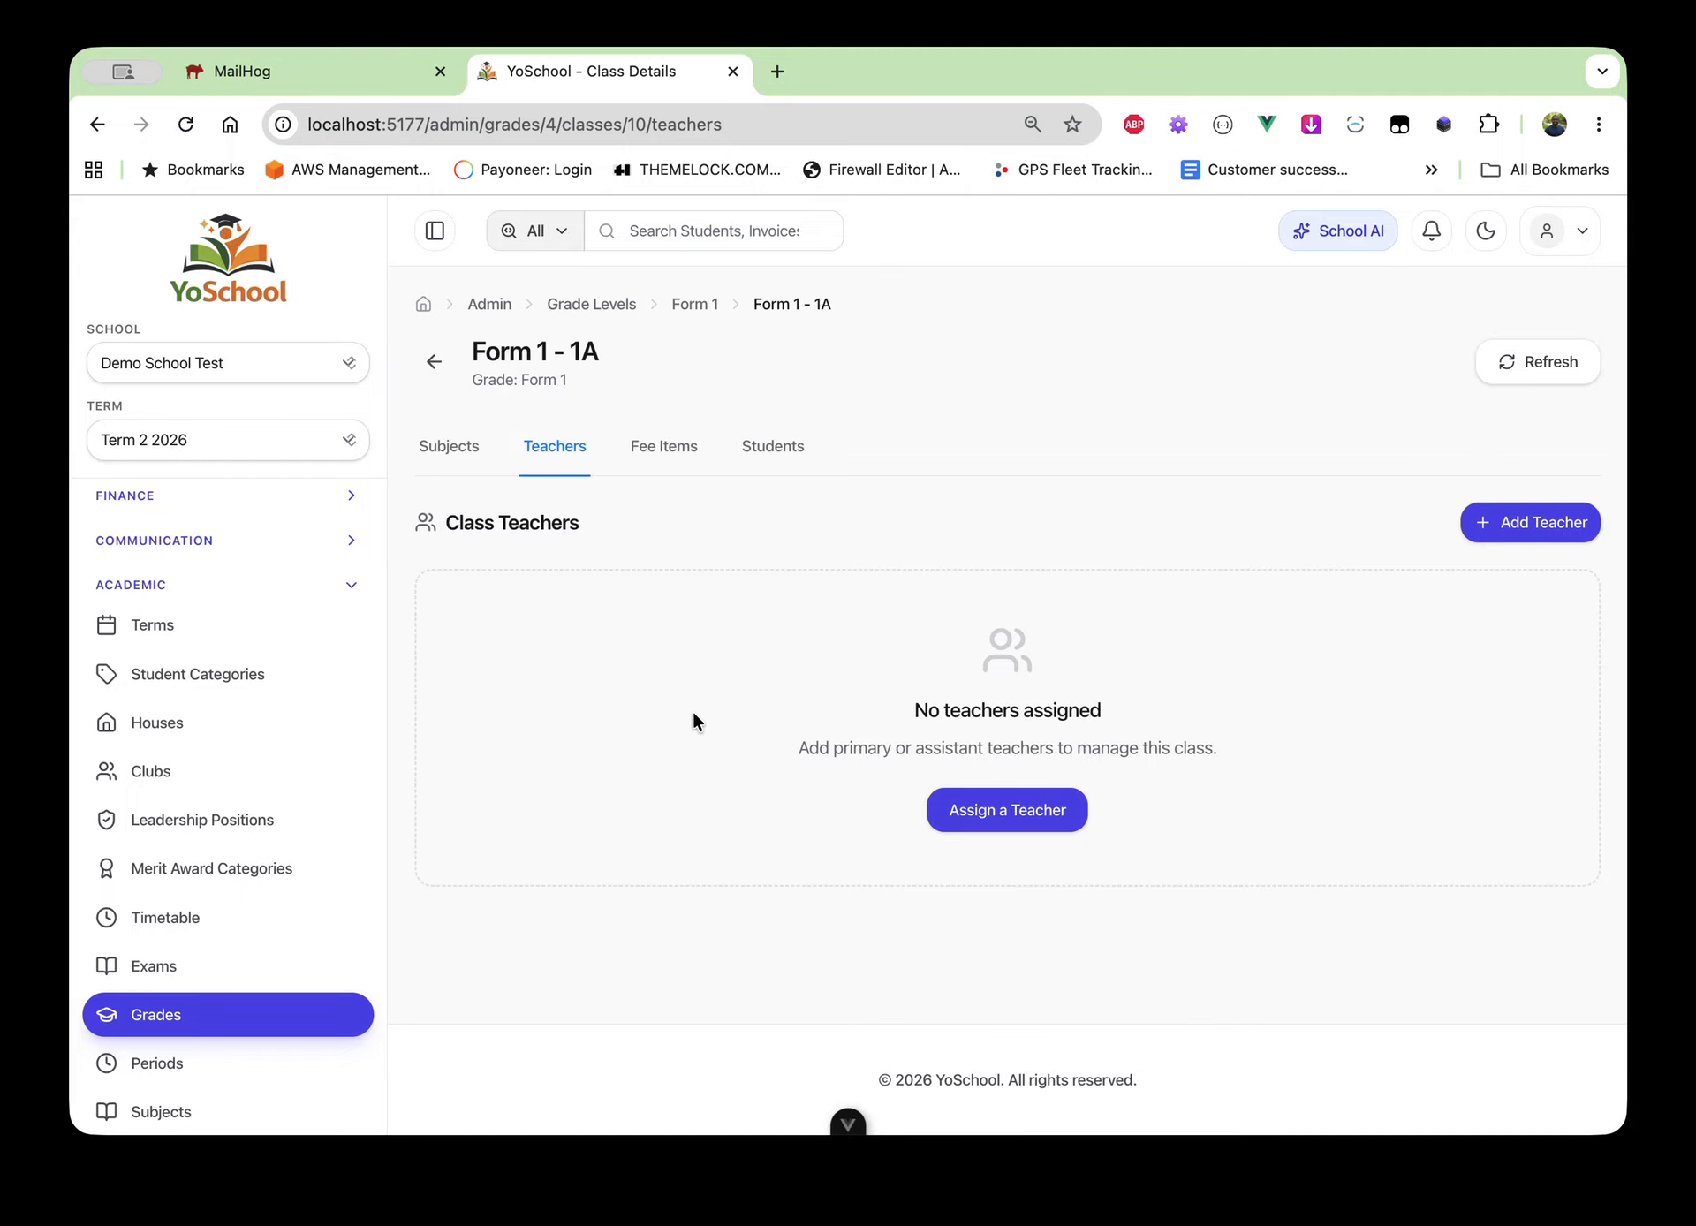
Assign a teacher as Primary Teacher of Form 1 - 1A, then return to Form 1's class list
left_click(1024, 823)
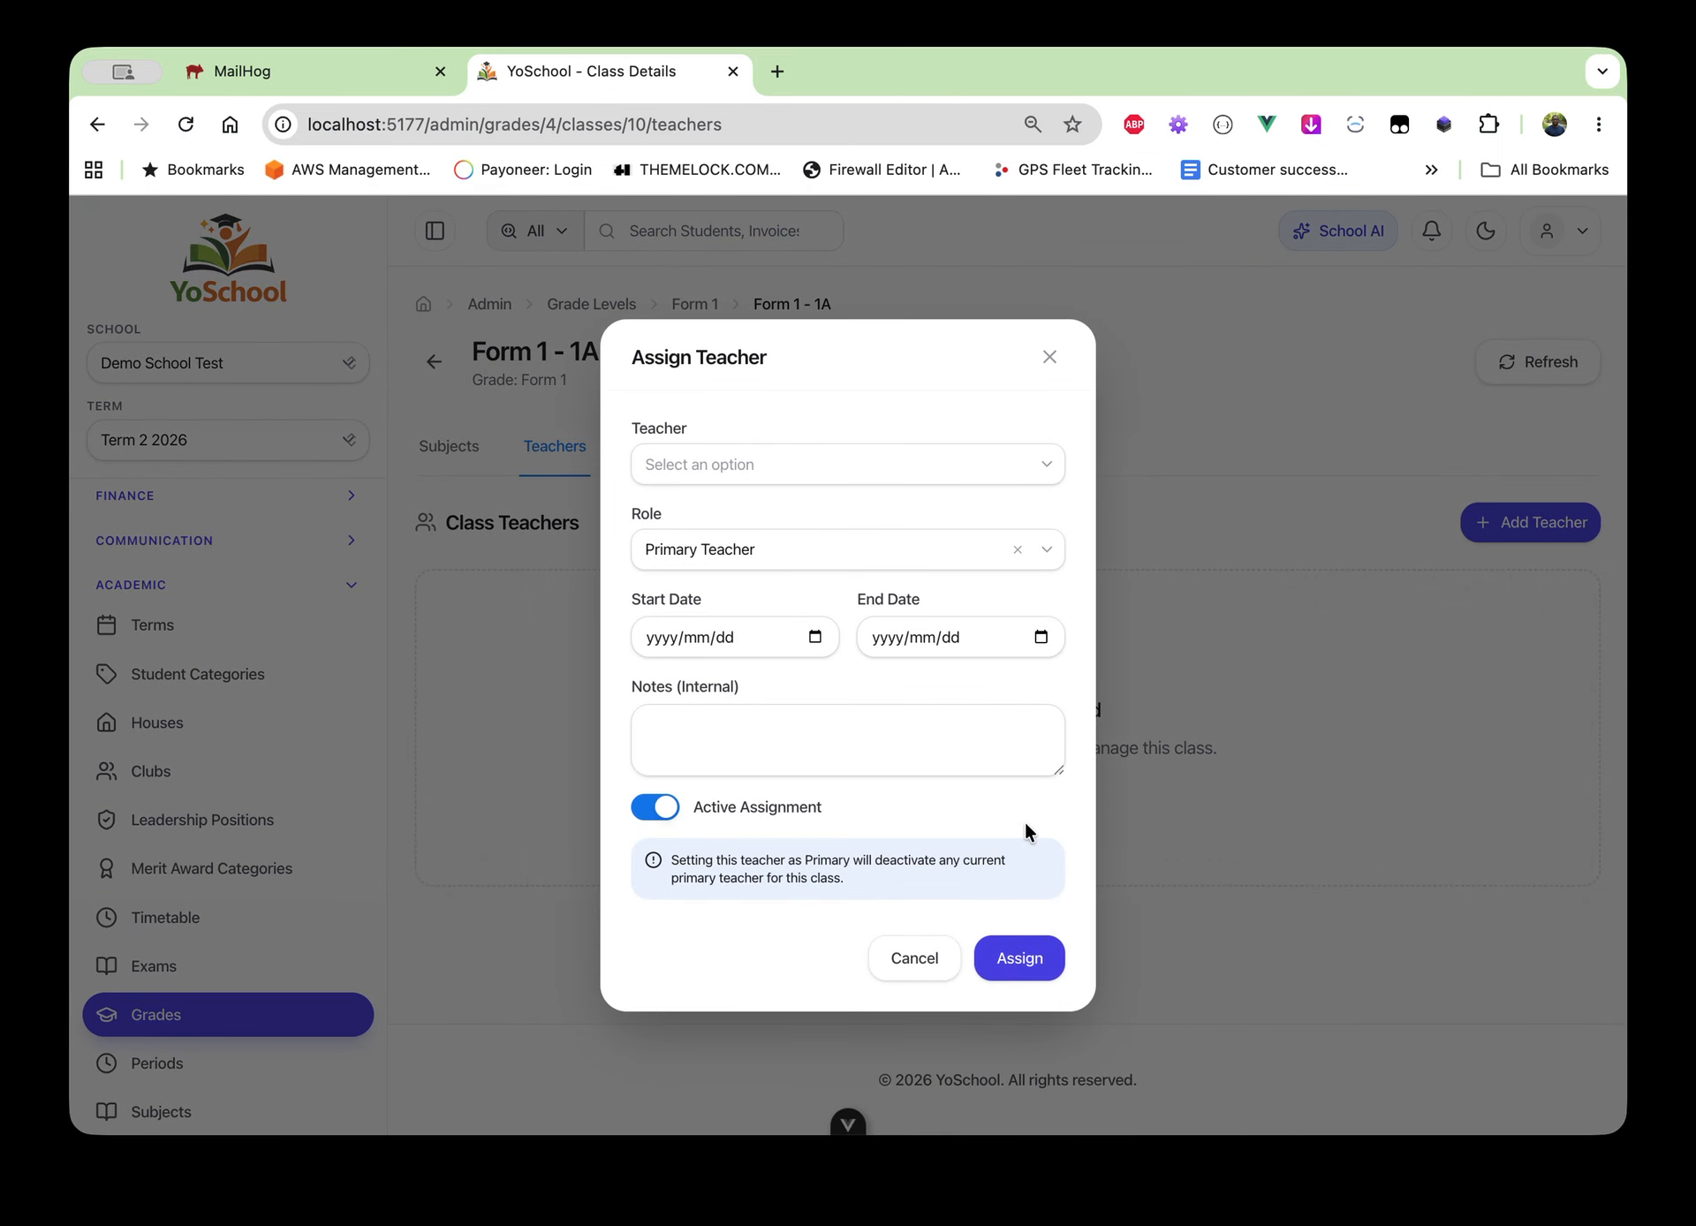
left_click(780, 478)
left_click(776, 516)
left_click(748, 551)
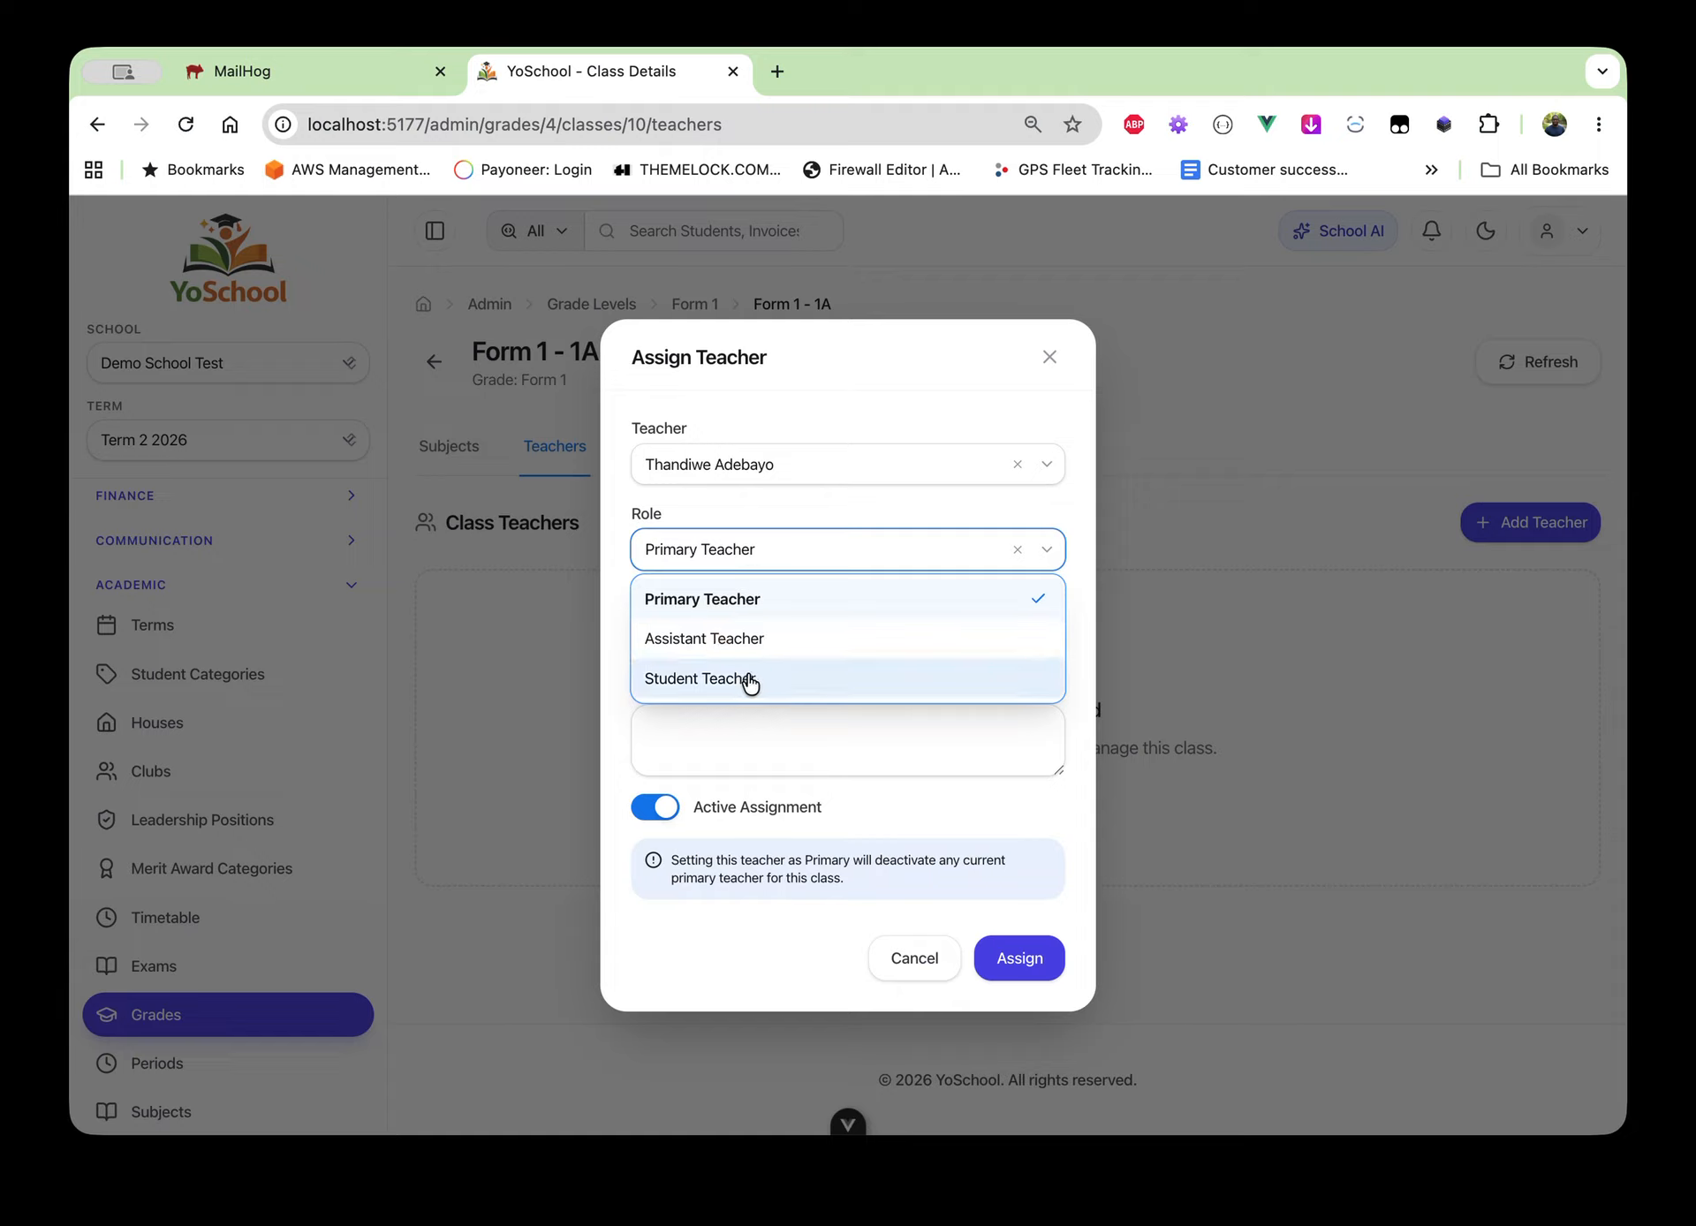
left_click(767, 601)
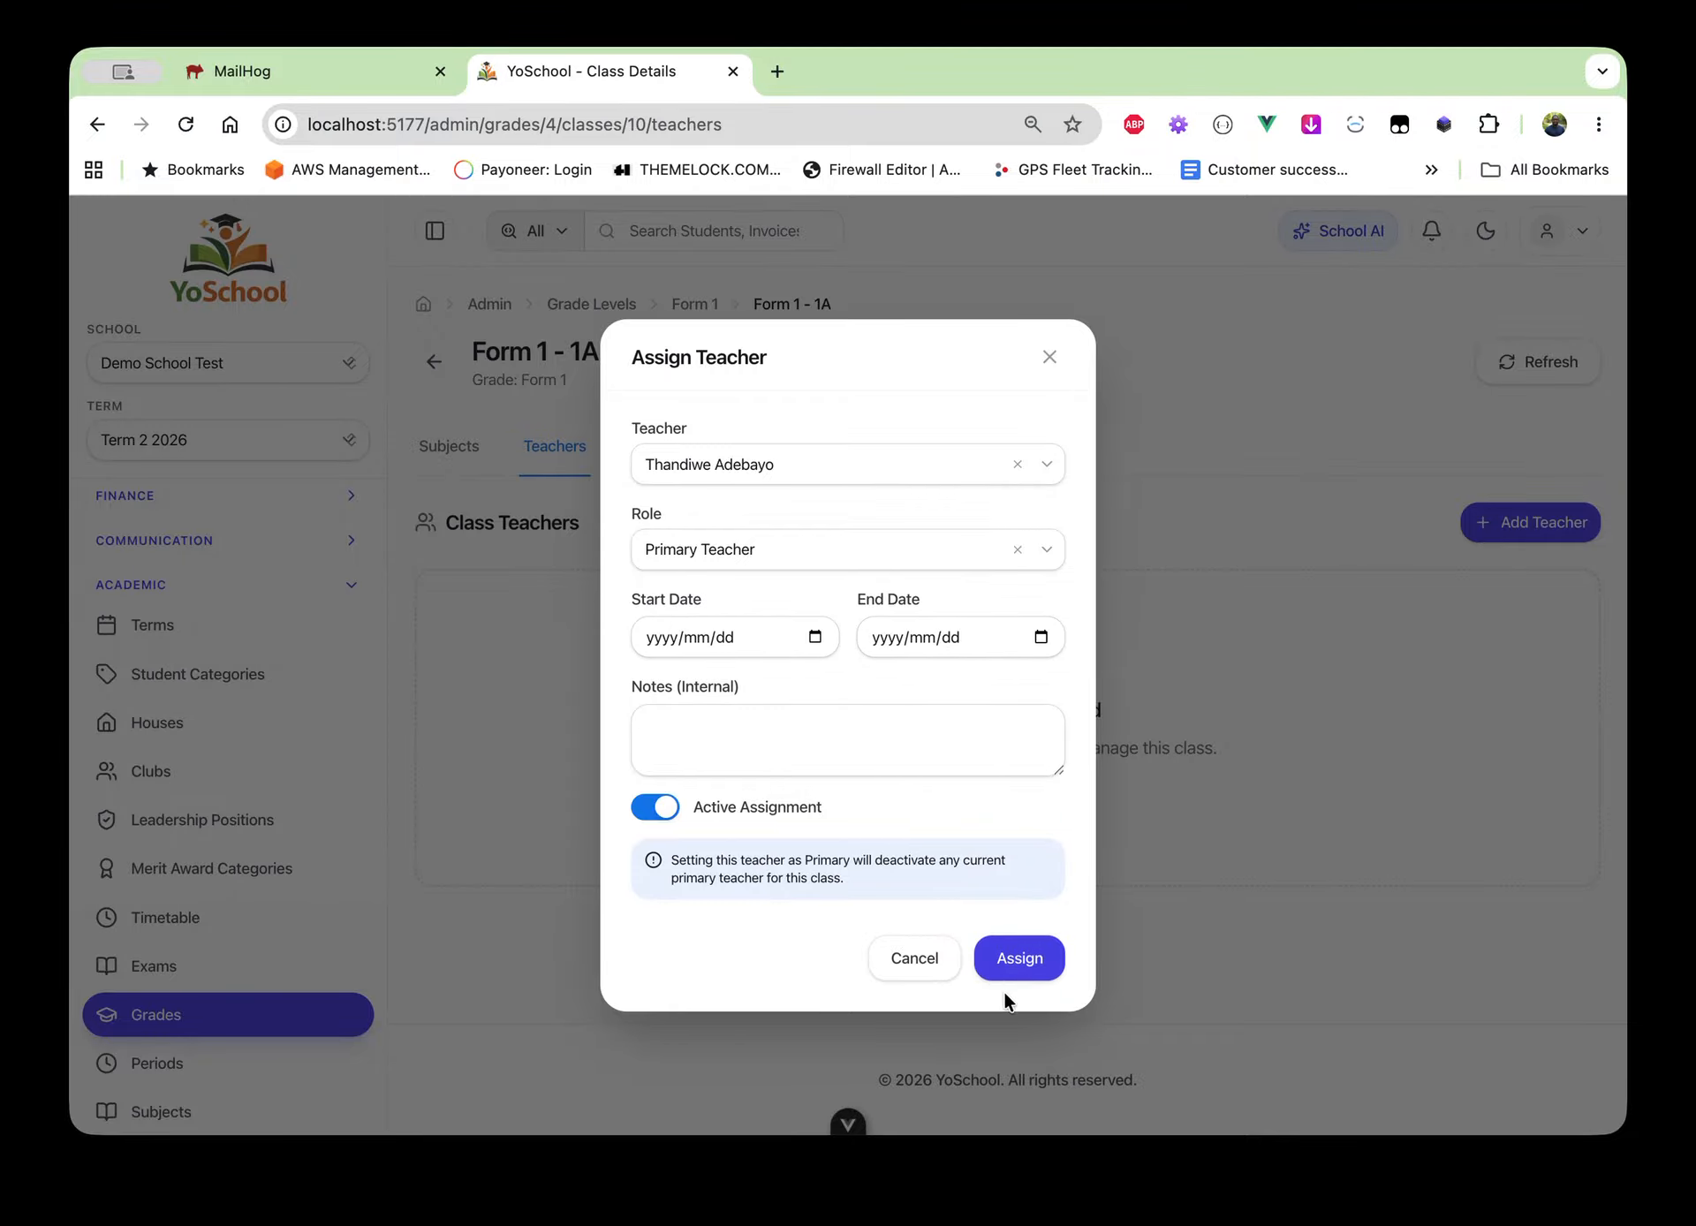
left_click(1009, 967)
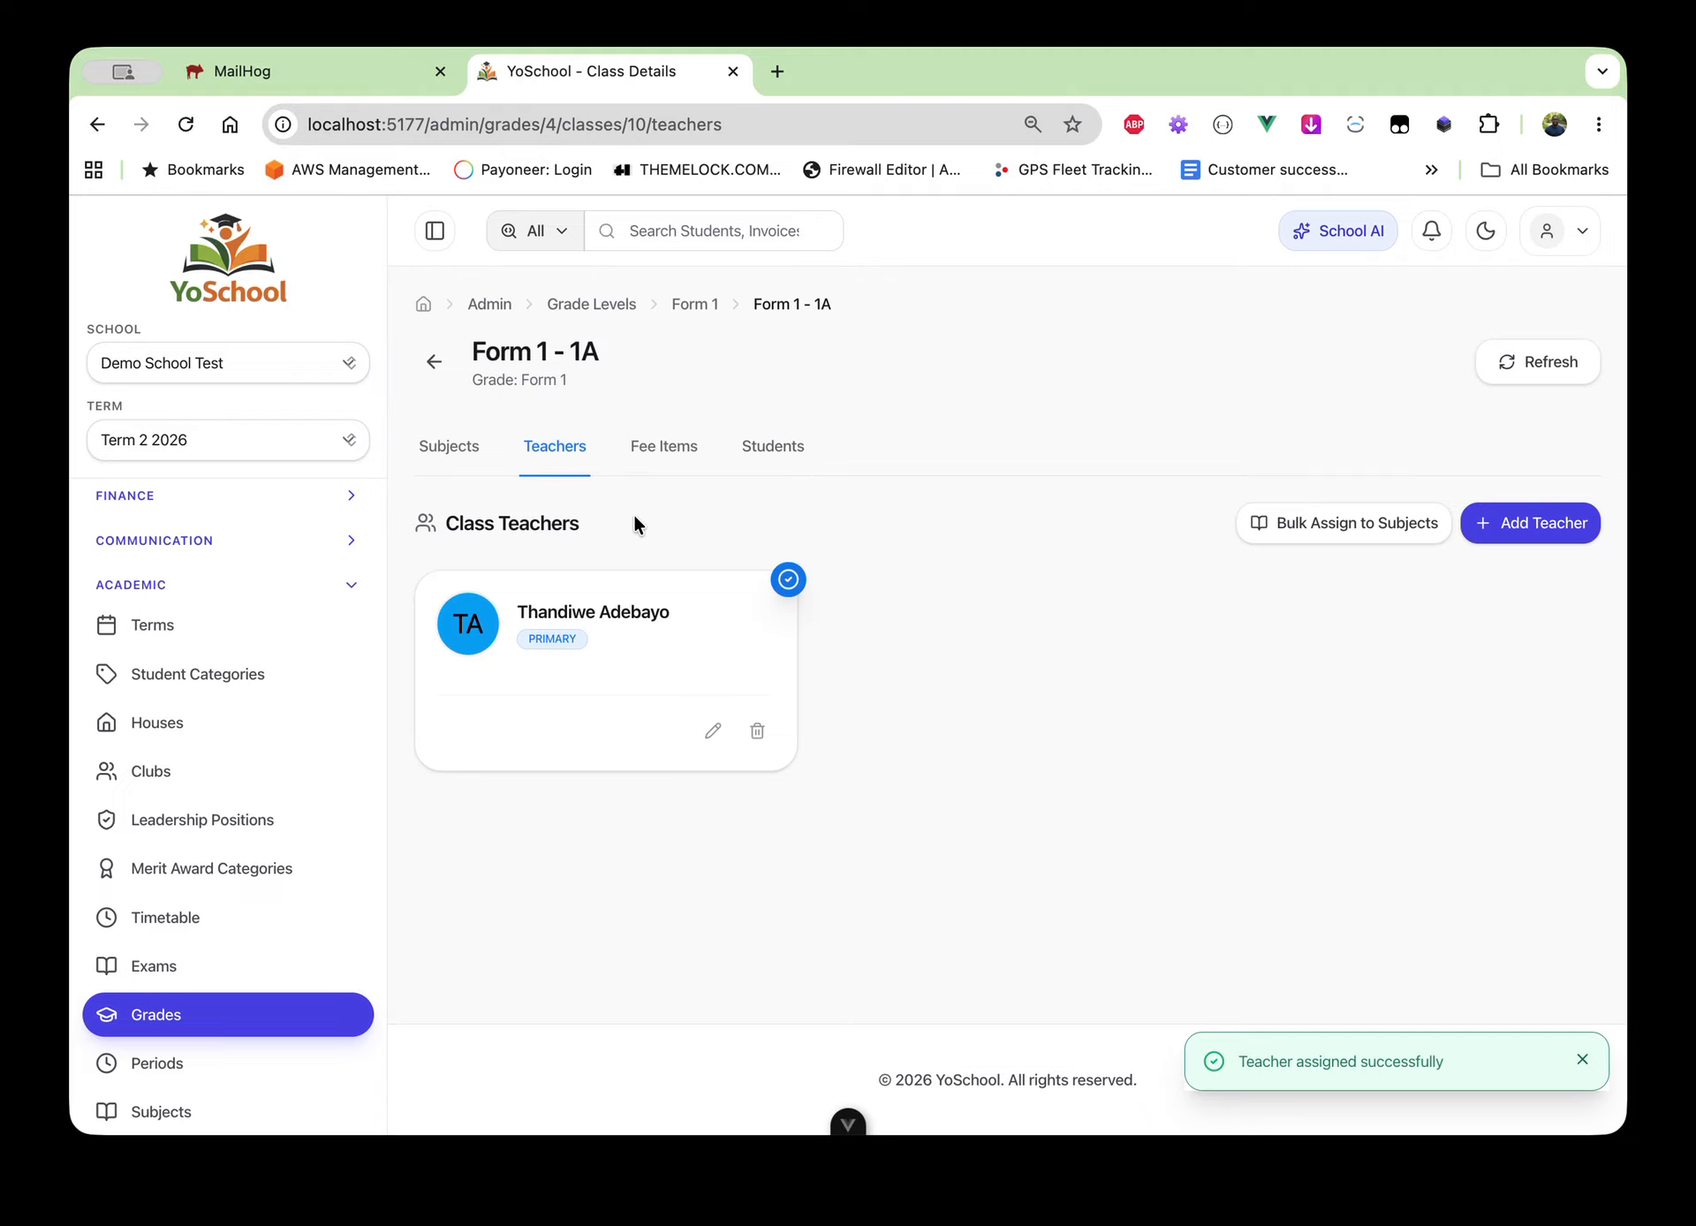
left_click(701, 309)
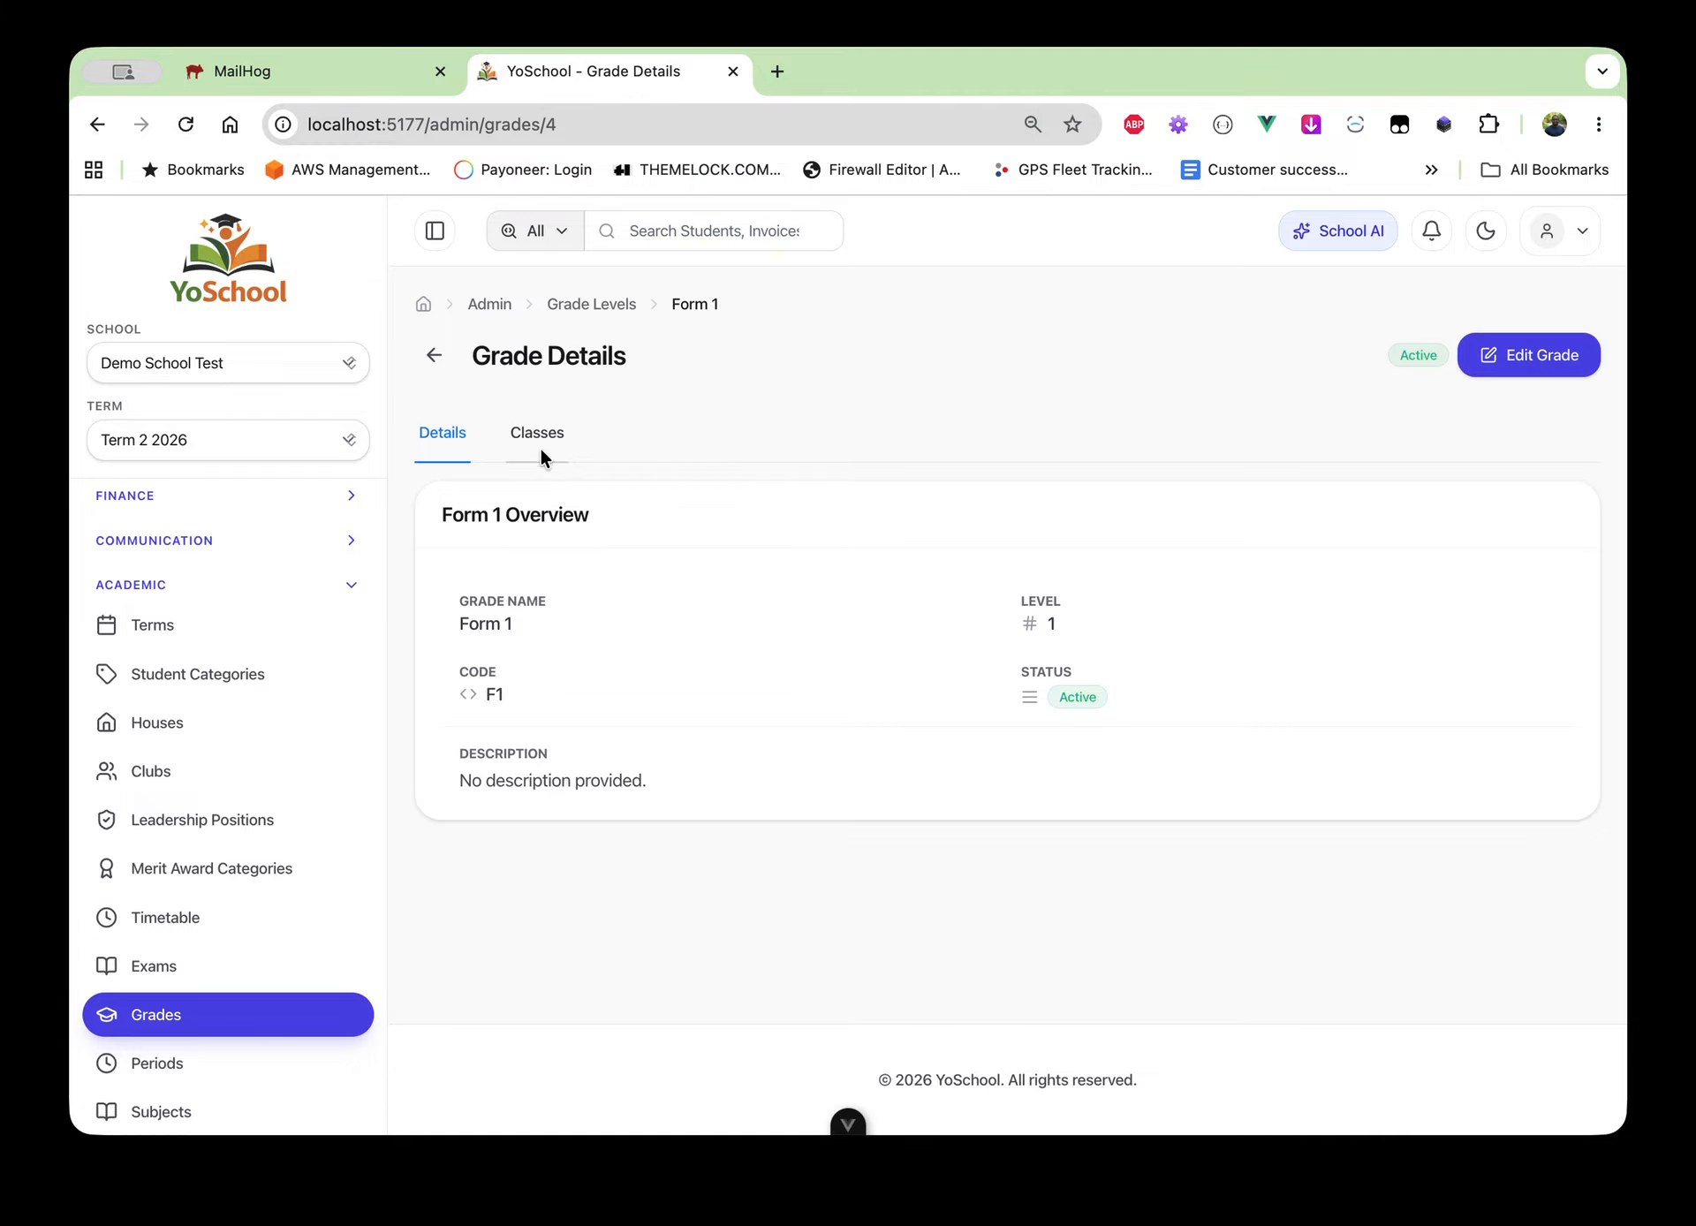
left_click(541, 445)
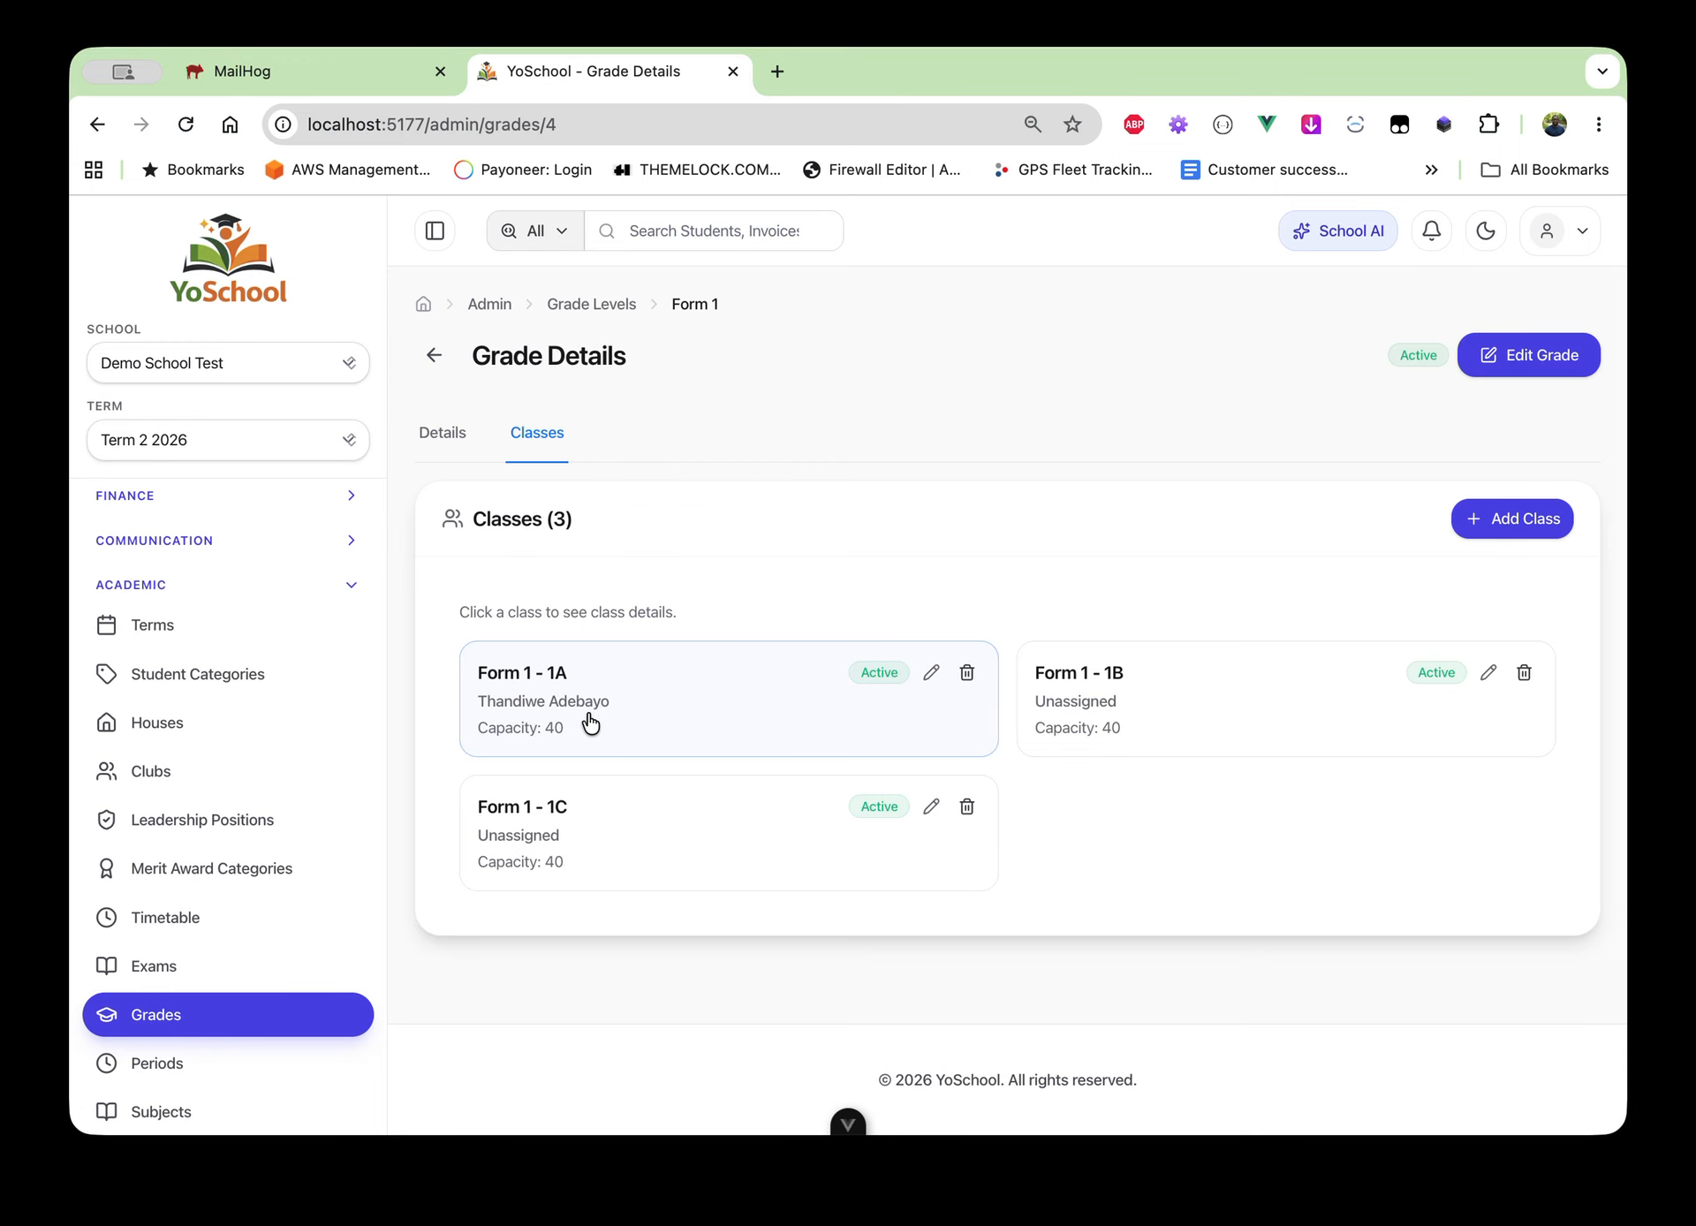
Open Form 1 - 1A, glance at its students, and edit the Mathematics subject assignment
left_click(675, 718)
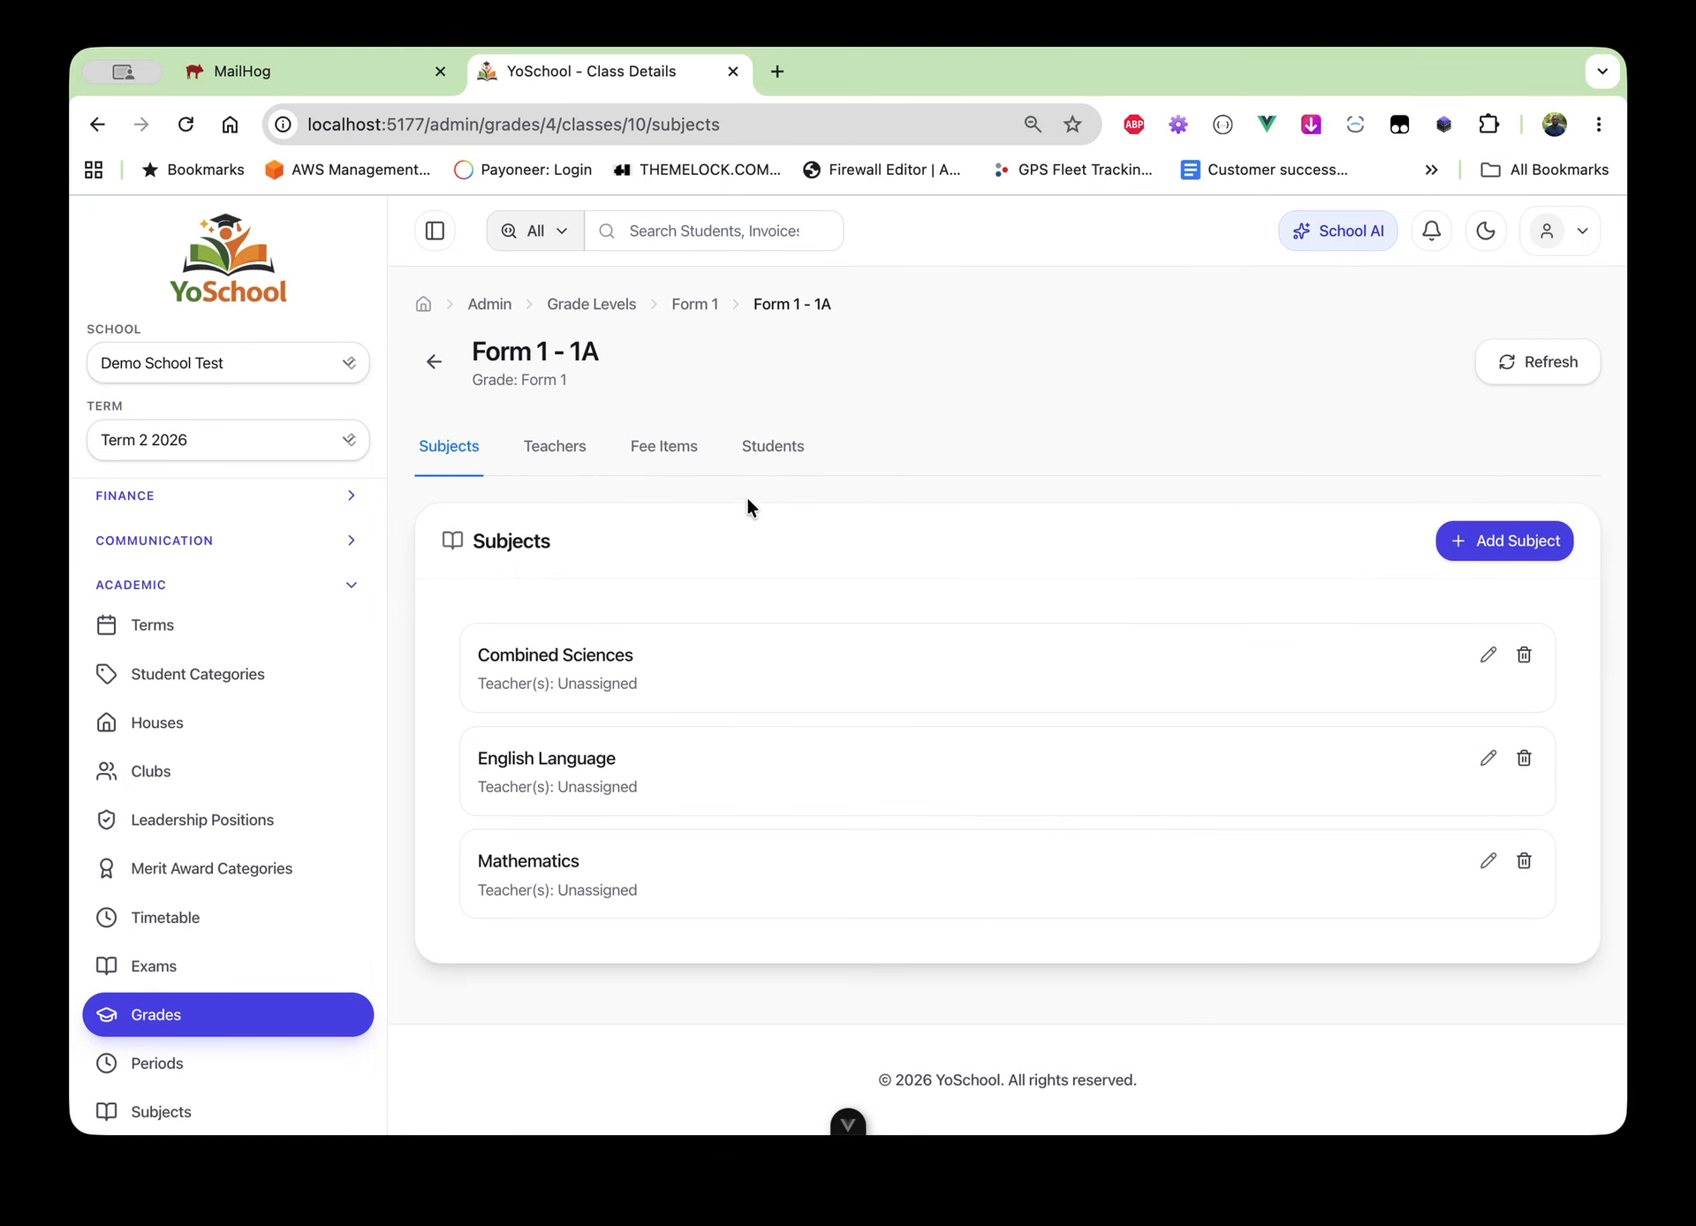
left_click(782, 447)
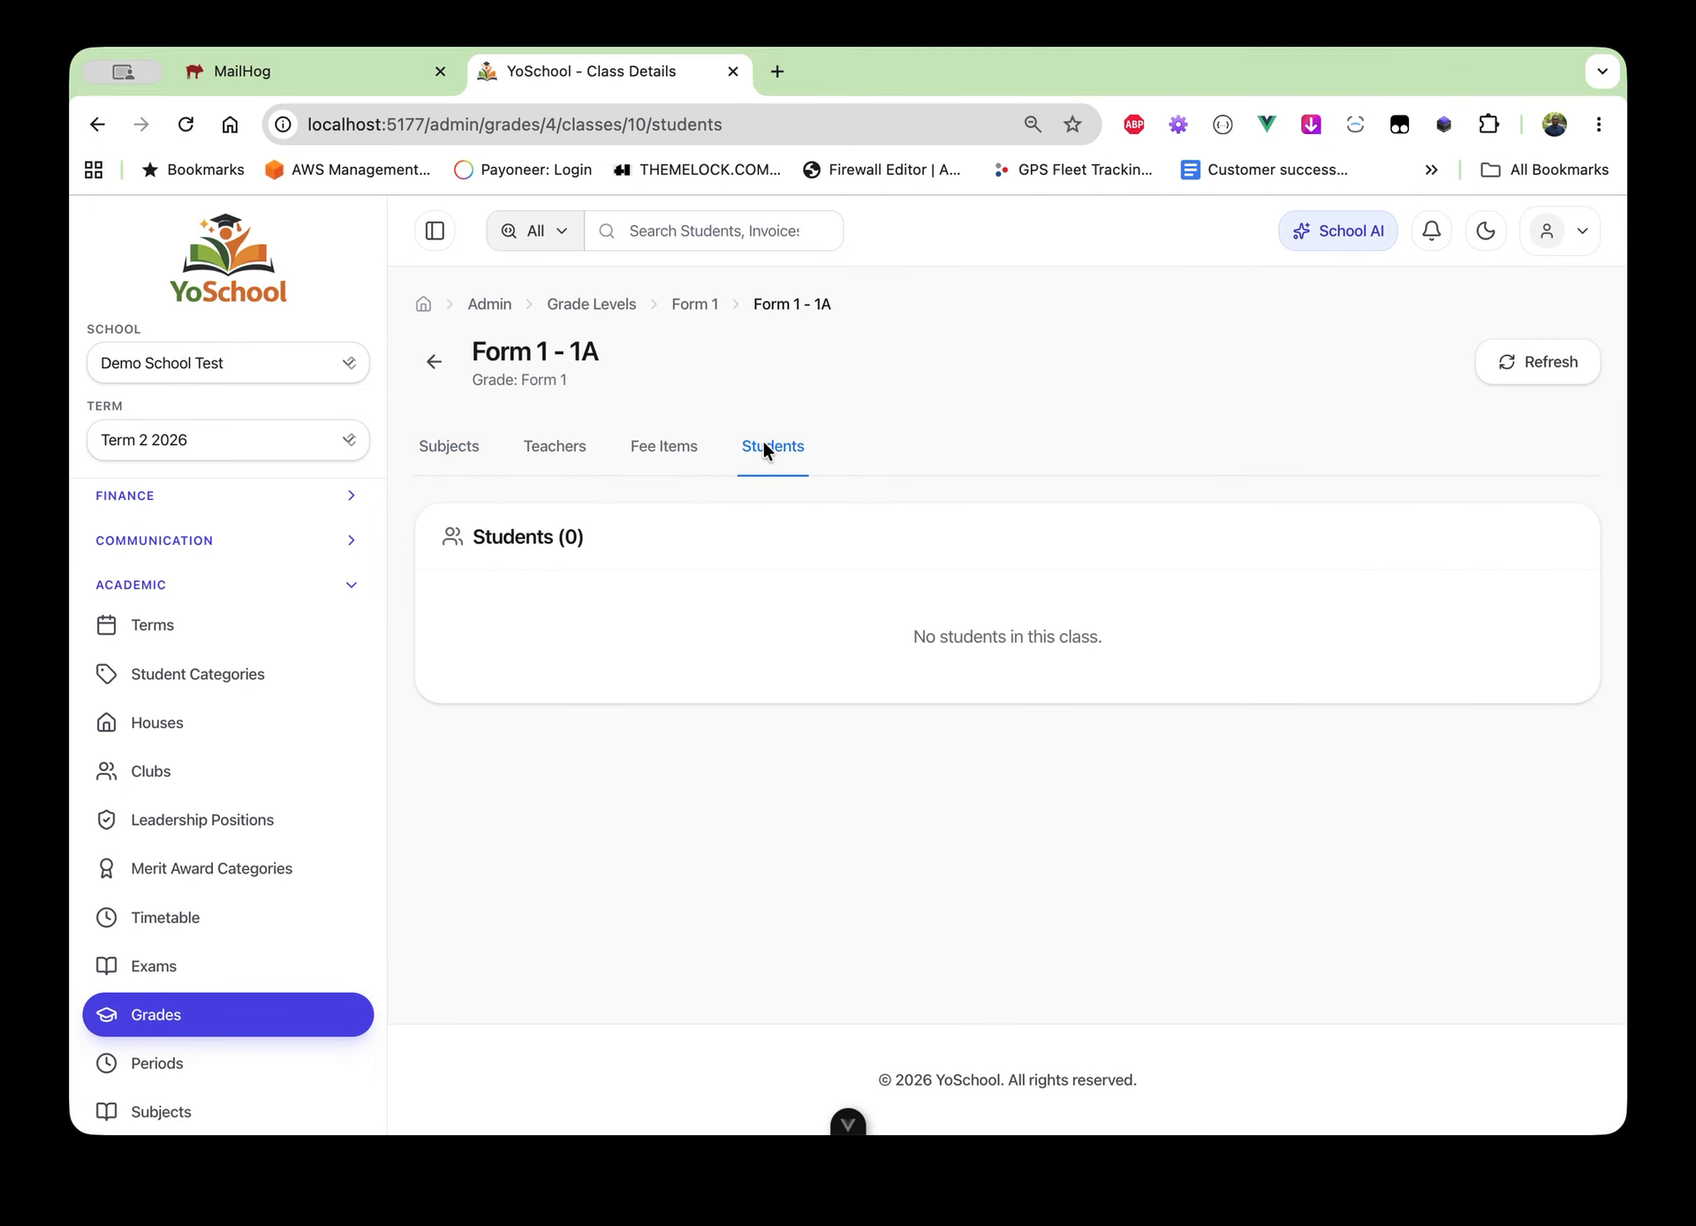
left_click(439, 447)
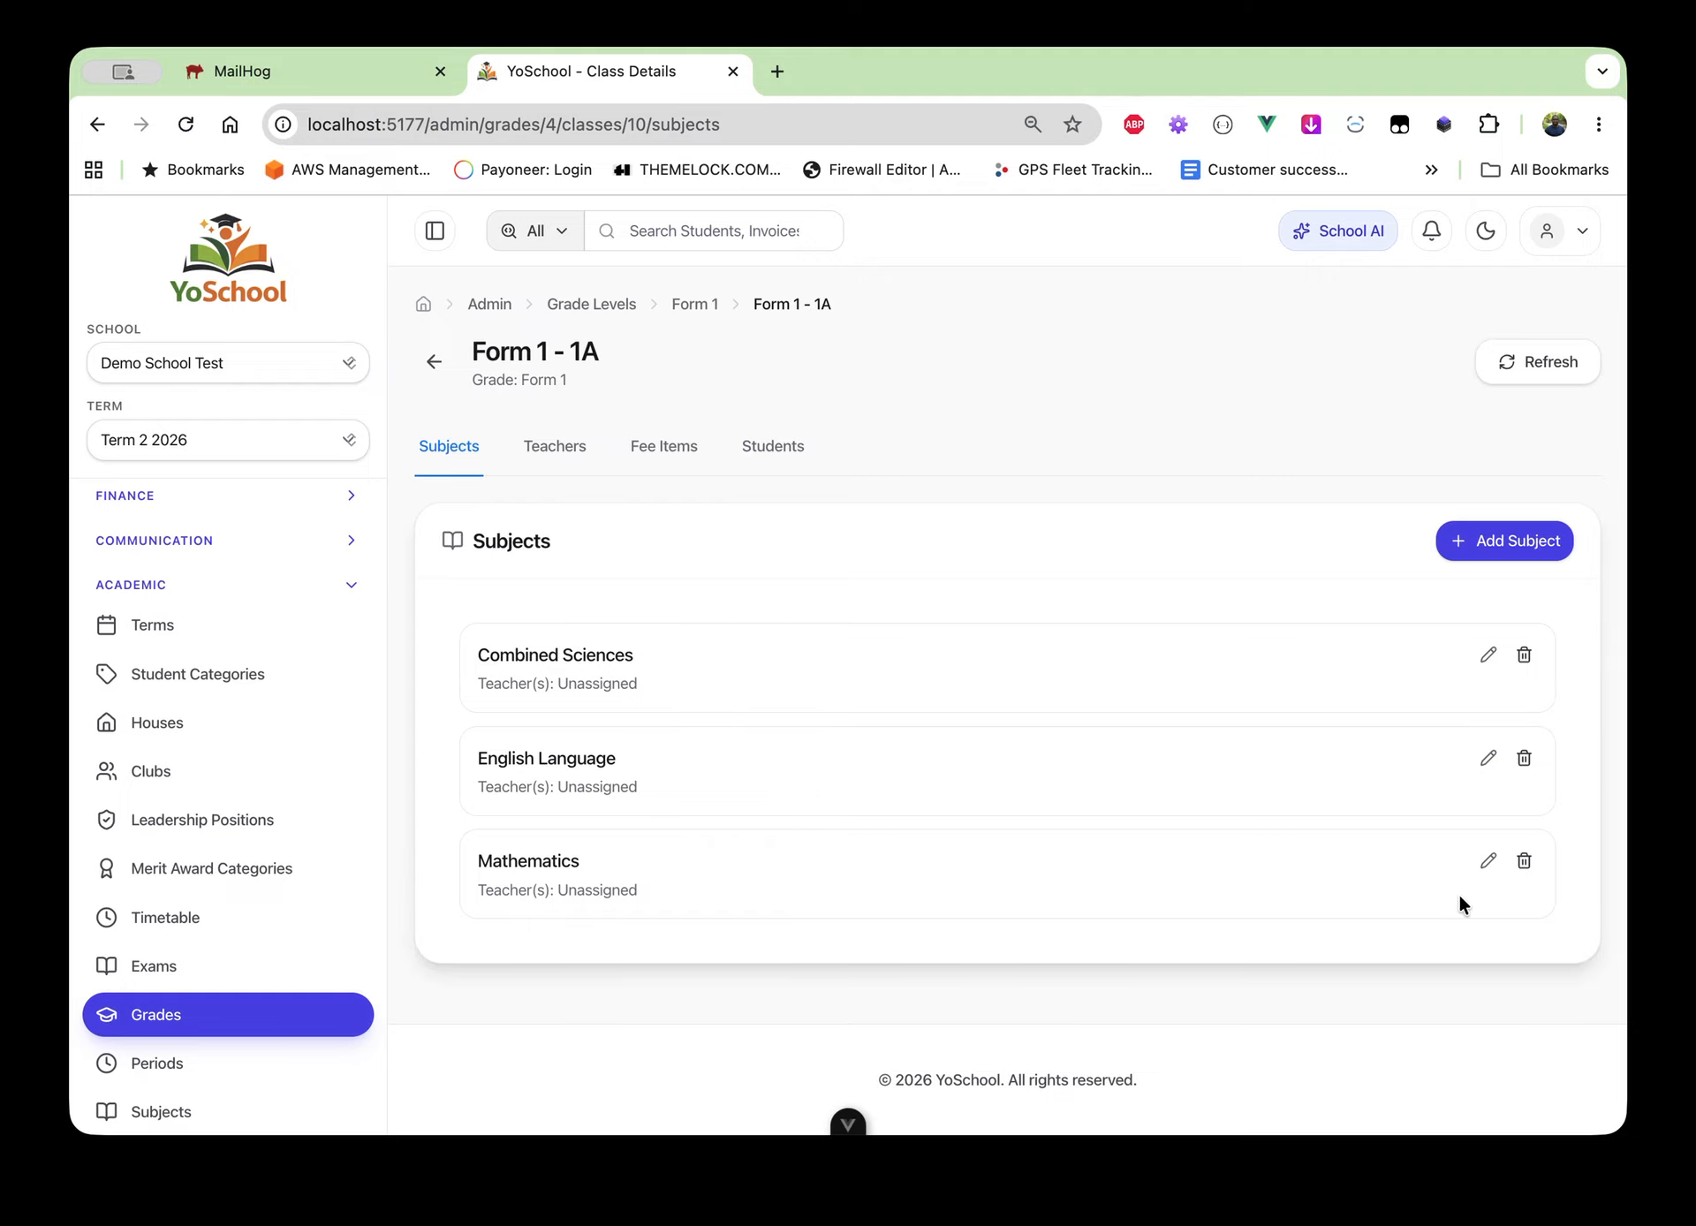
left_click(1489, 862)
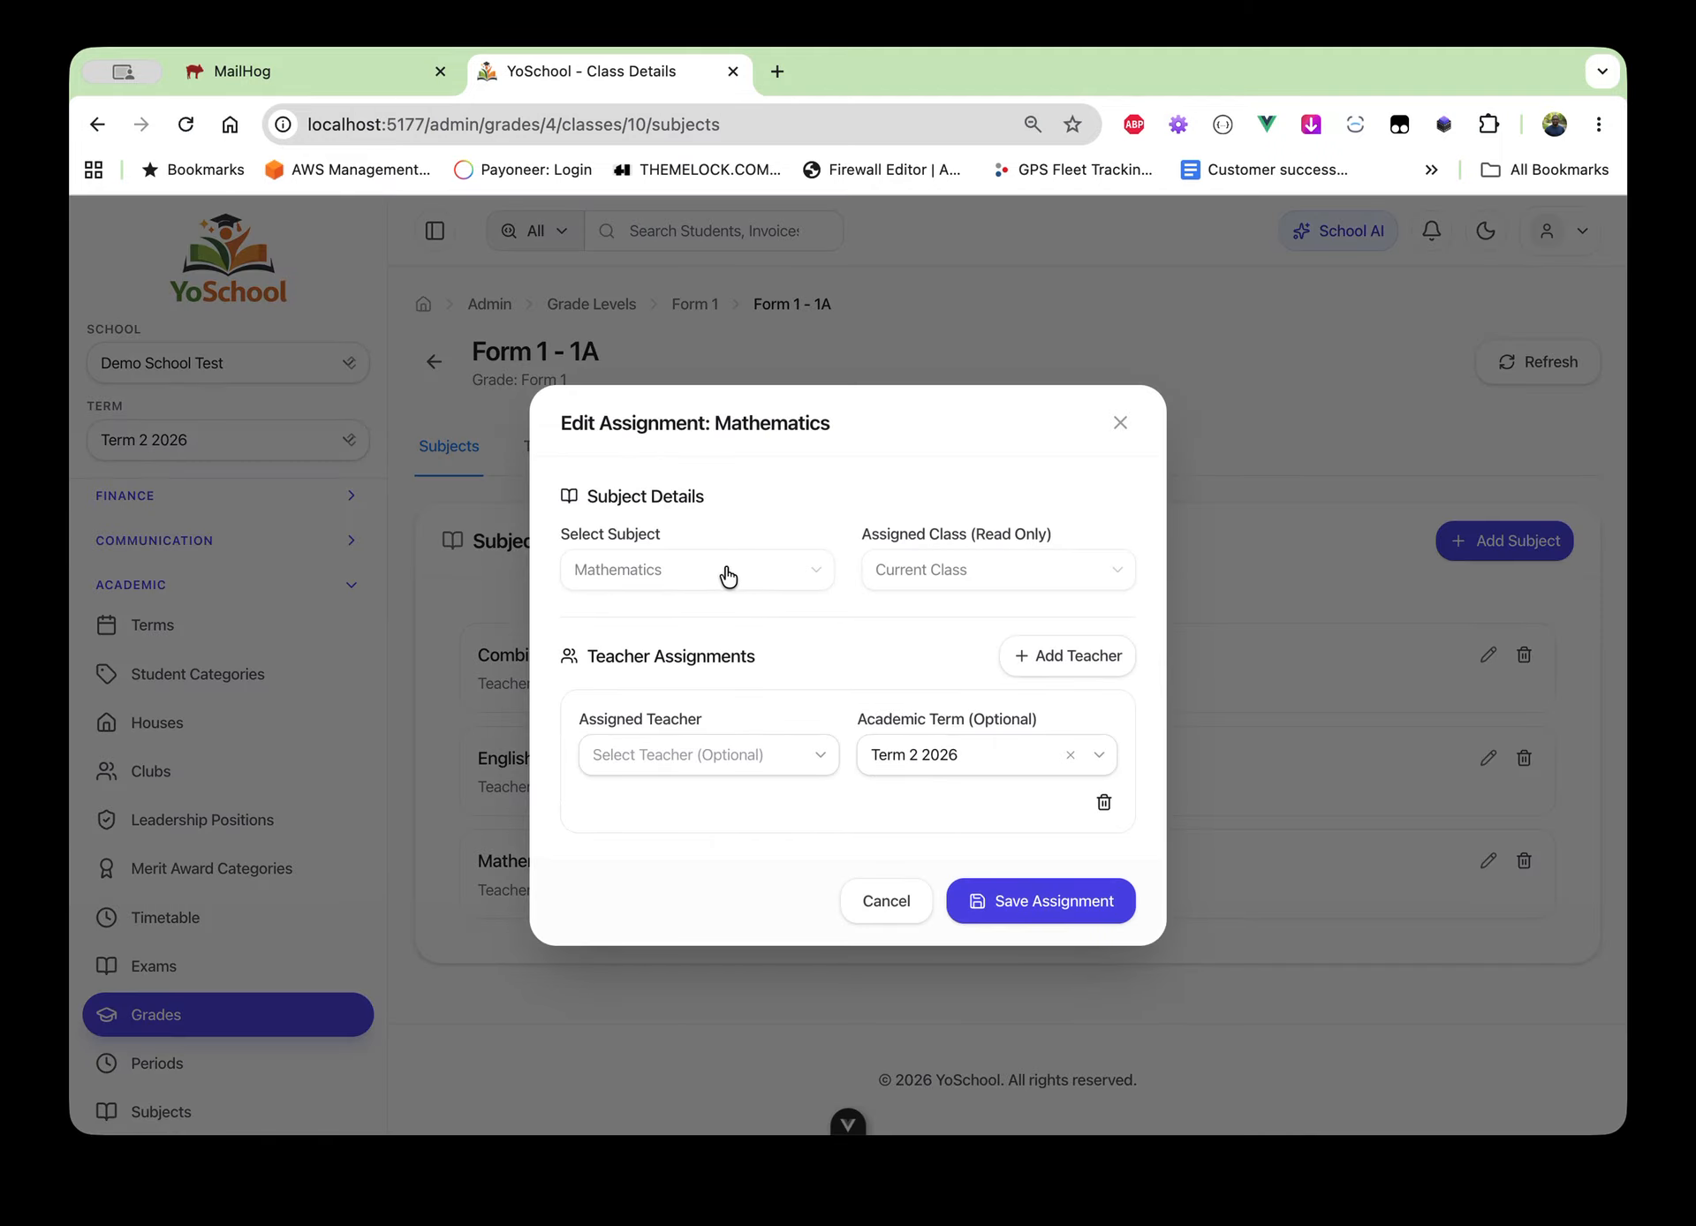
Choose a Mathematics teacher for Term 2 2026, save, and view the class's Teachers tab
left_click(697, 753)
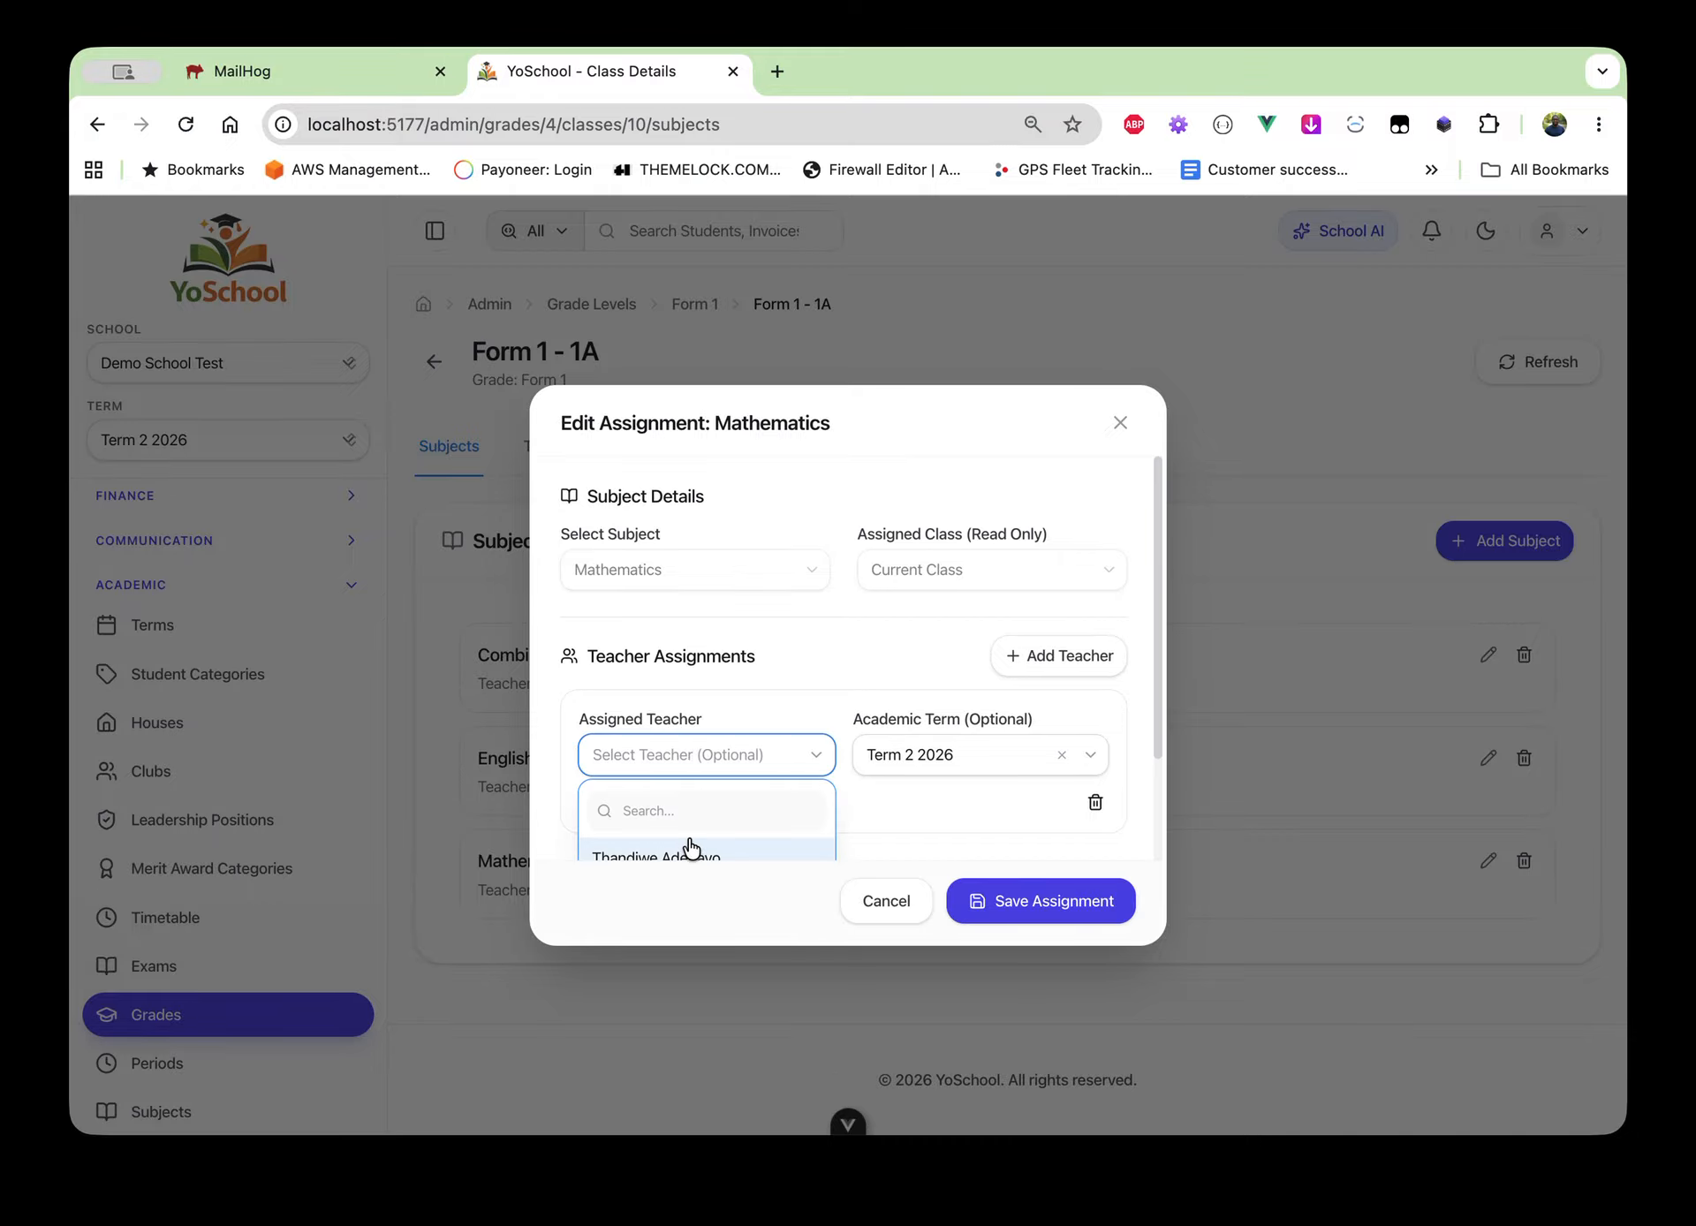
scroll(689, 846, "down", 1)
scroll(689, 846, "down", 1)
left_click(676, 801)
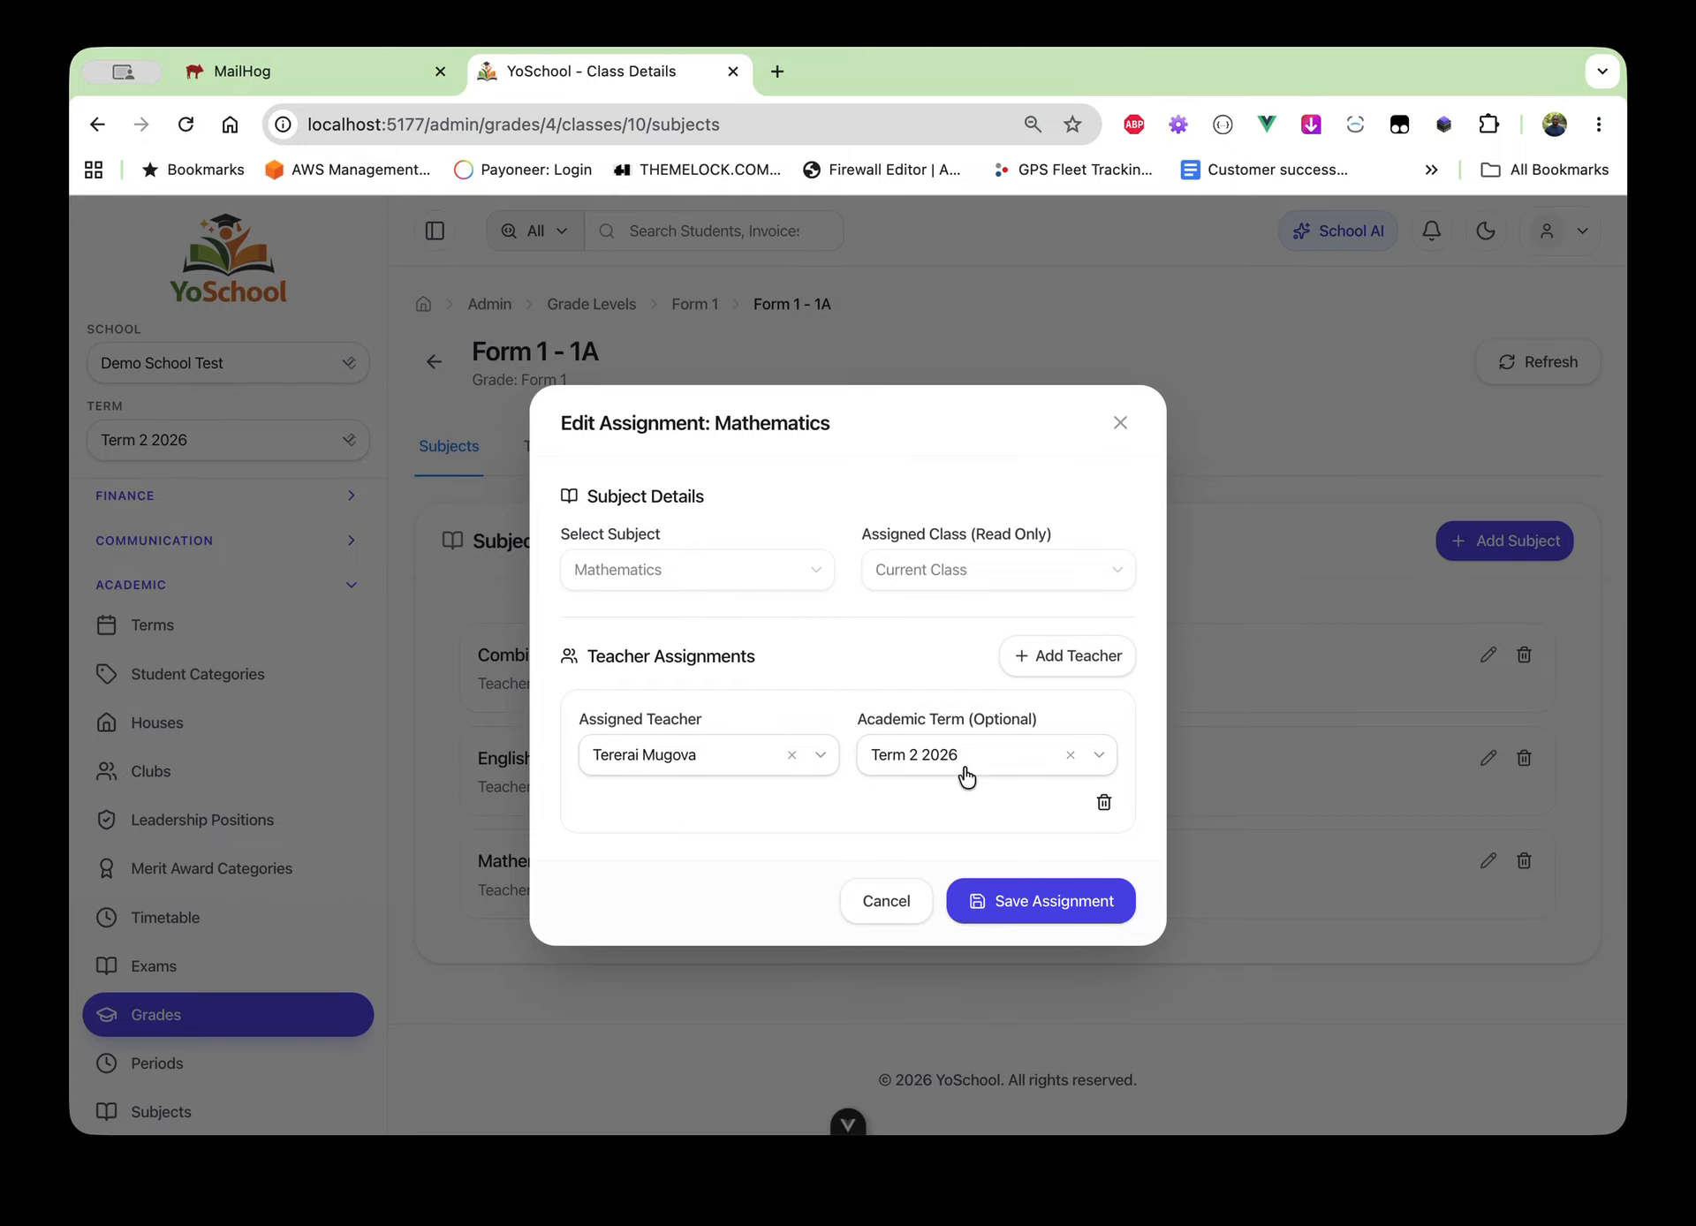
left_click(1024, 901)
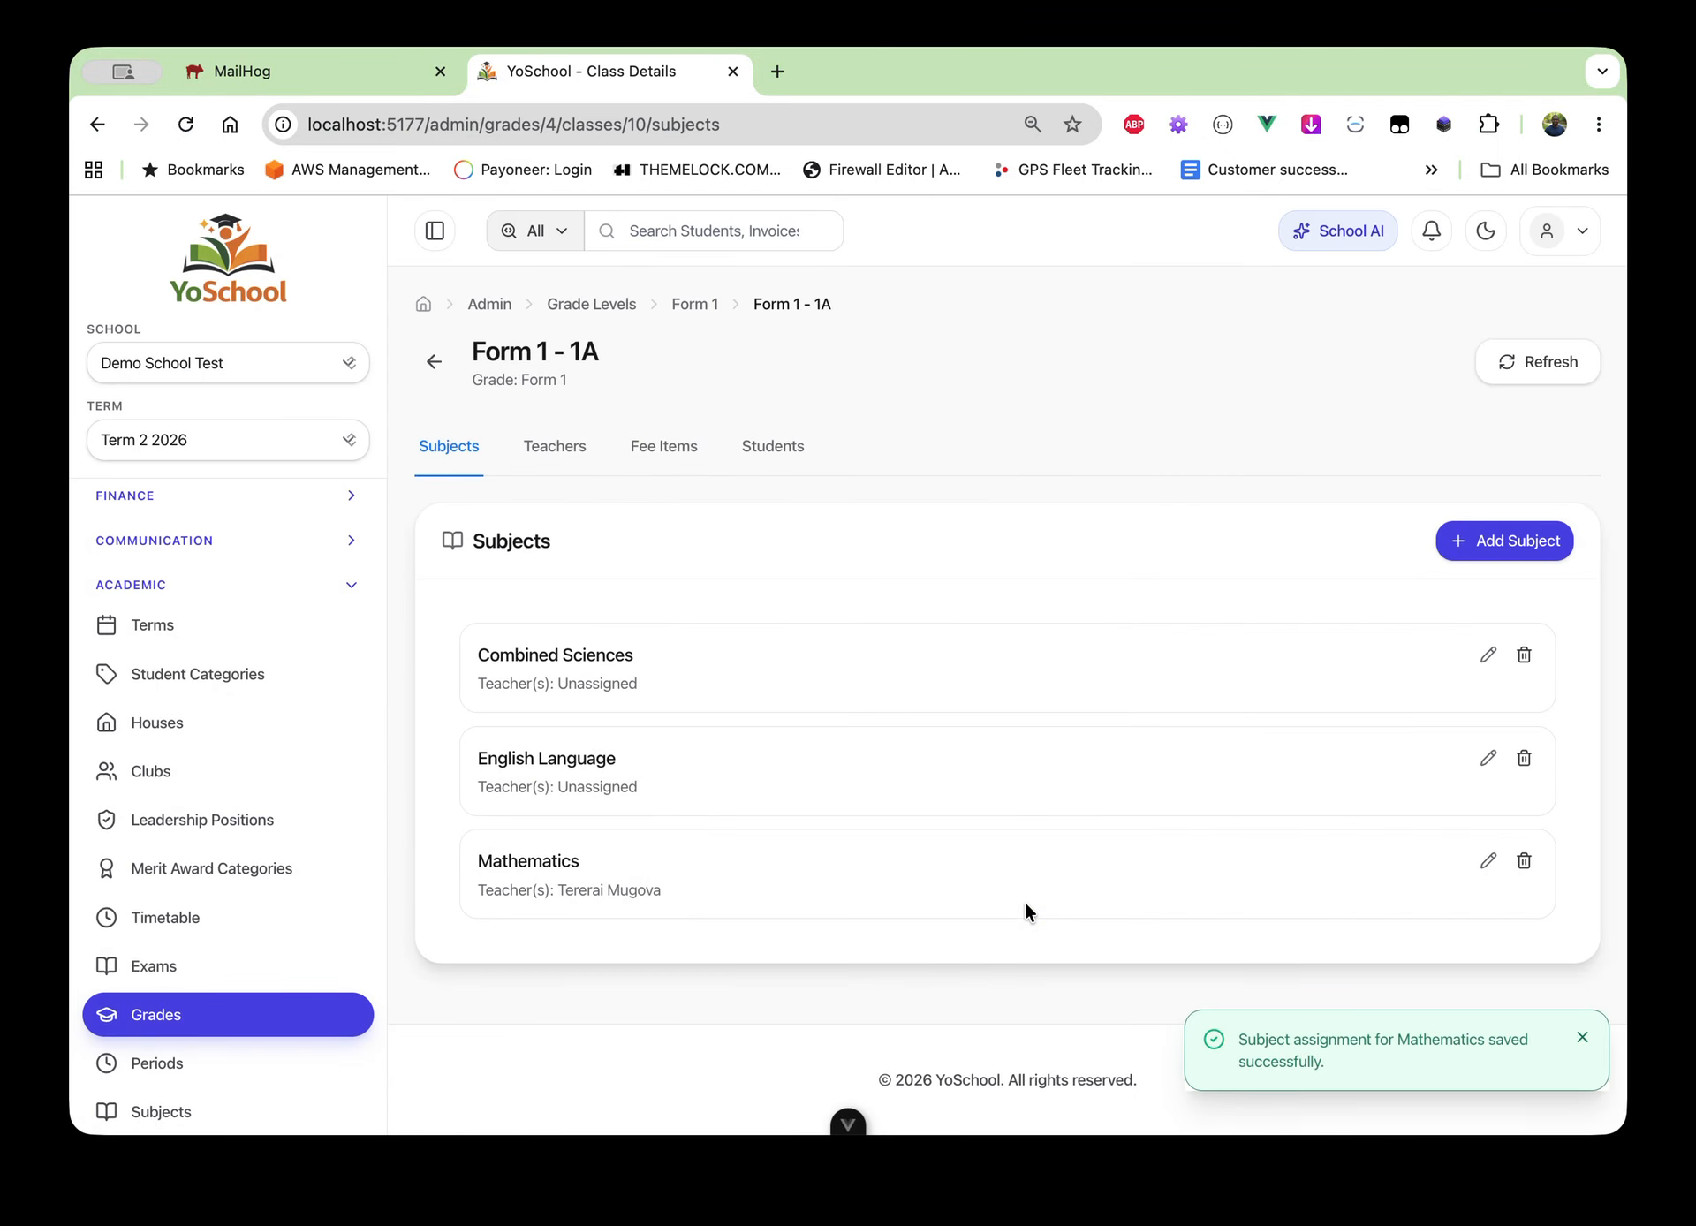
left_click(565, 449)
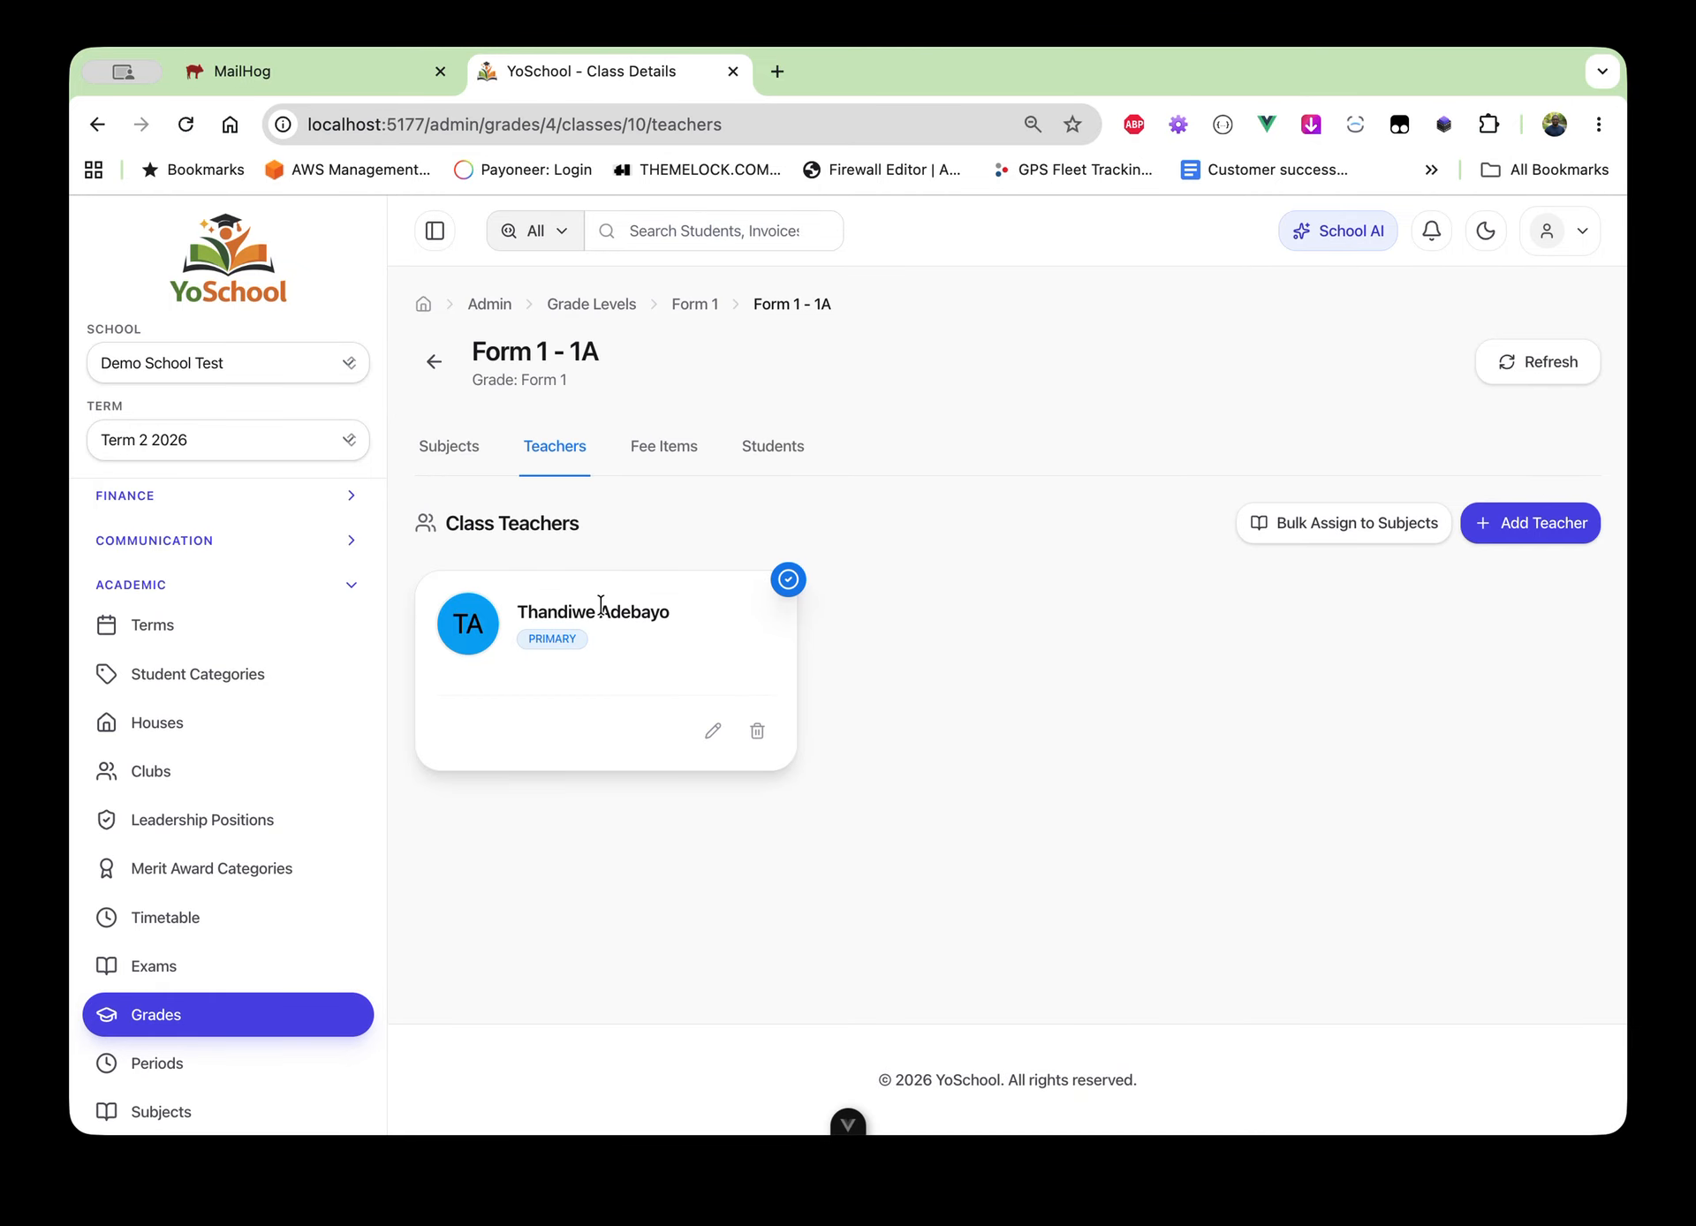
Check Form 1 - 1A's Subjects tab, then go back to the Form 1 Grade Details page
left_click(456, 457)
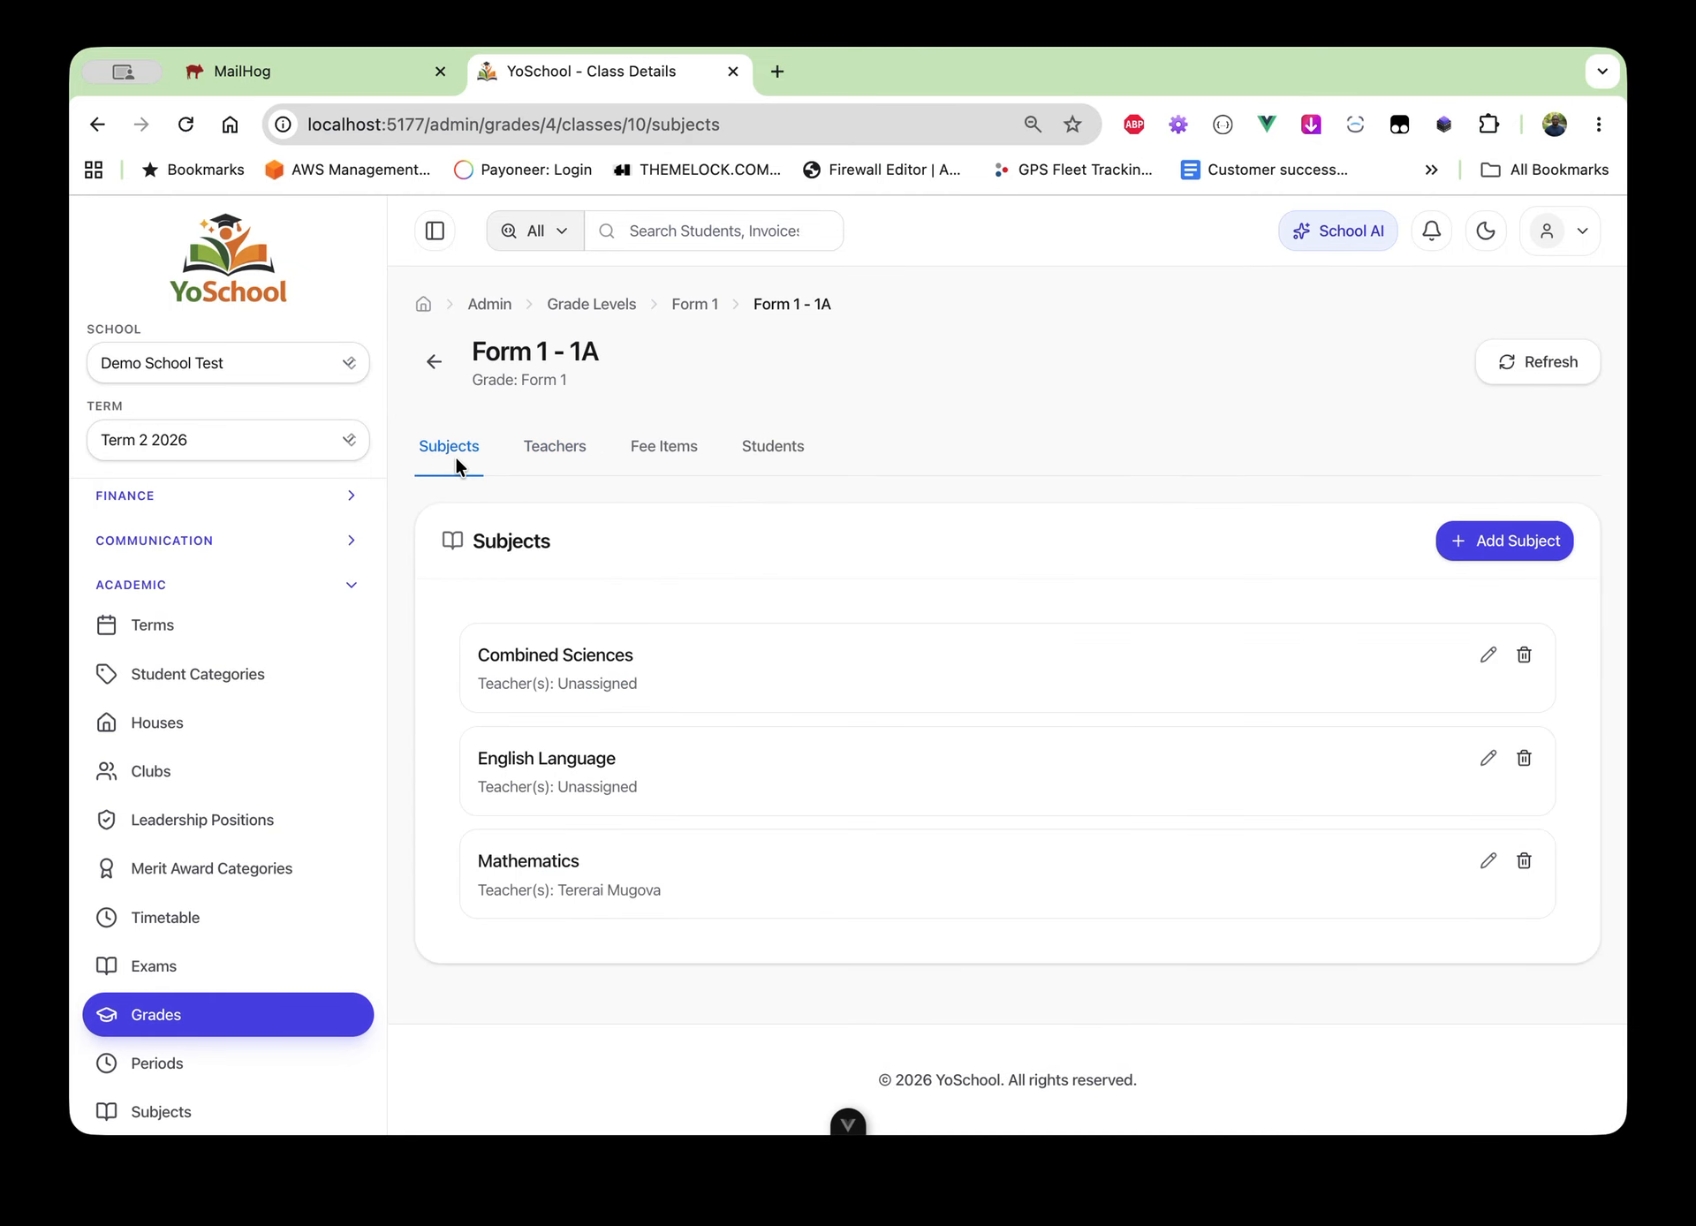
left_click(434, 361)
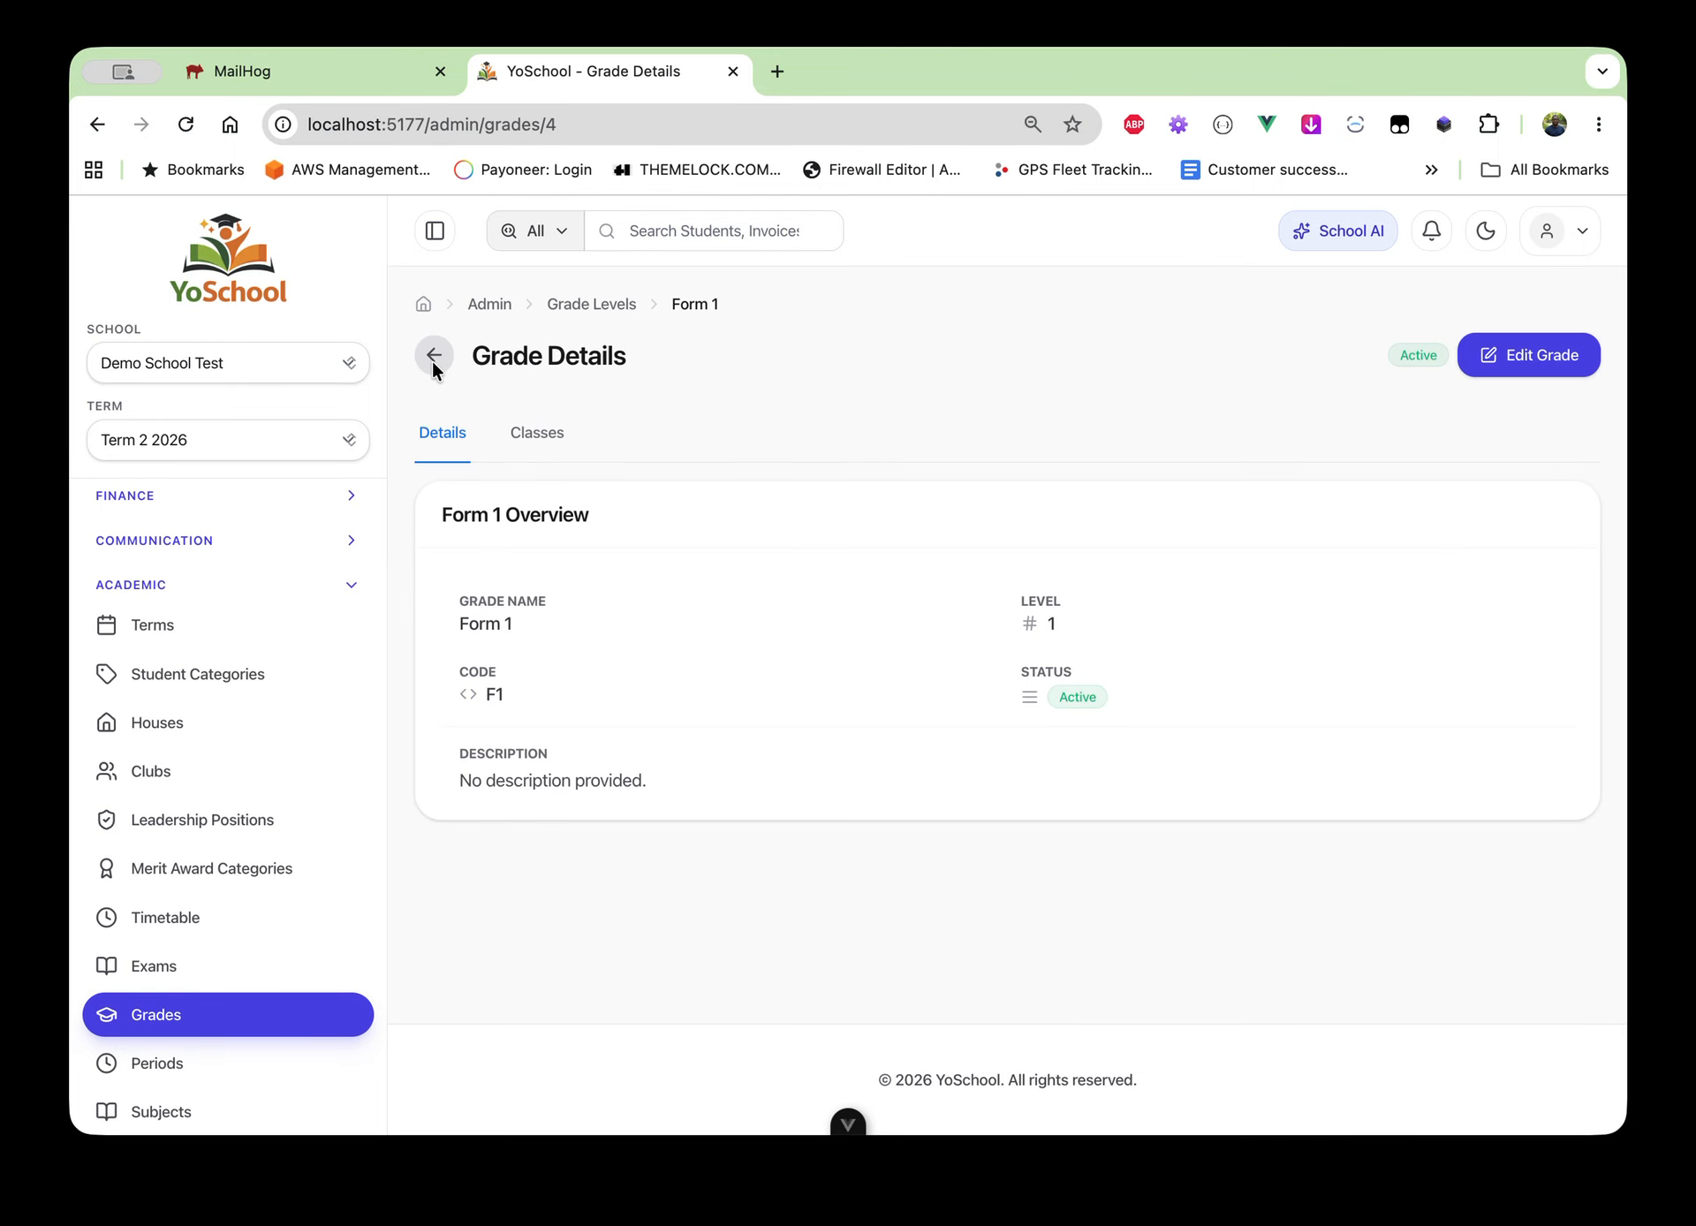